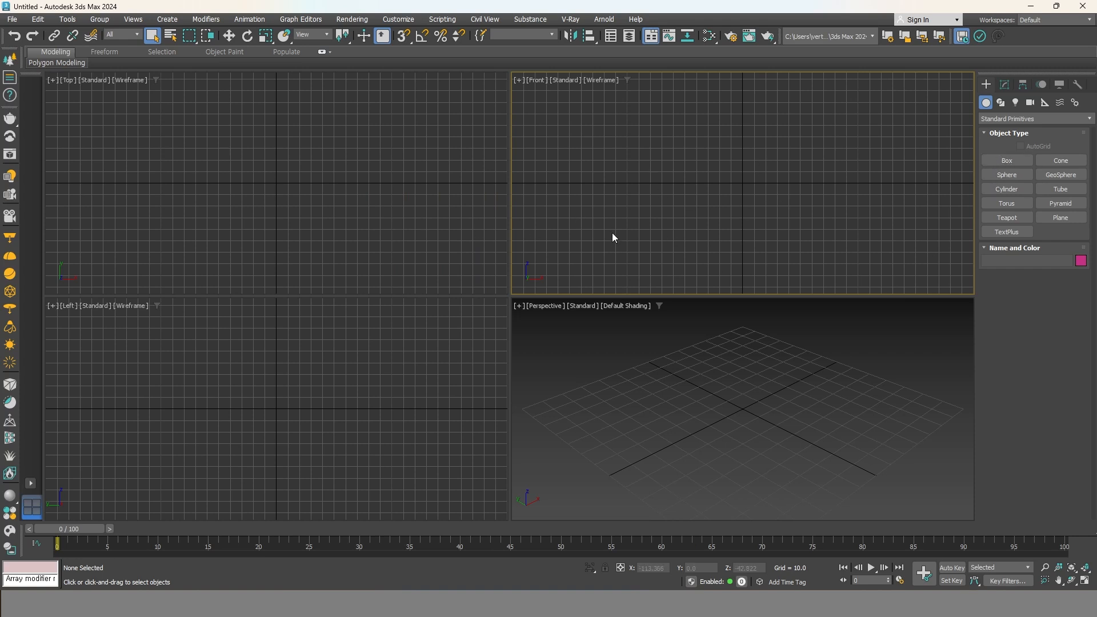
Draw a rectangle spline about 55 long by 50 wide near the origin in the Top viewport.
{"action": "left_click", "coordinate": [1001, 103]}
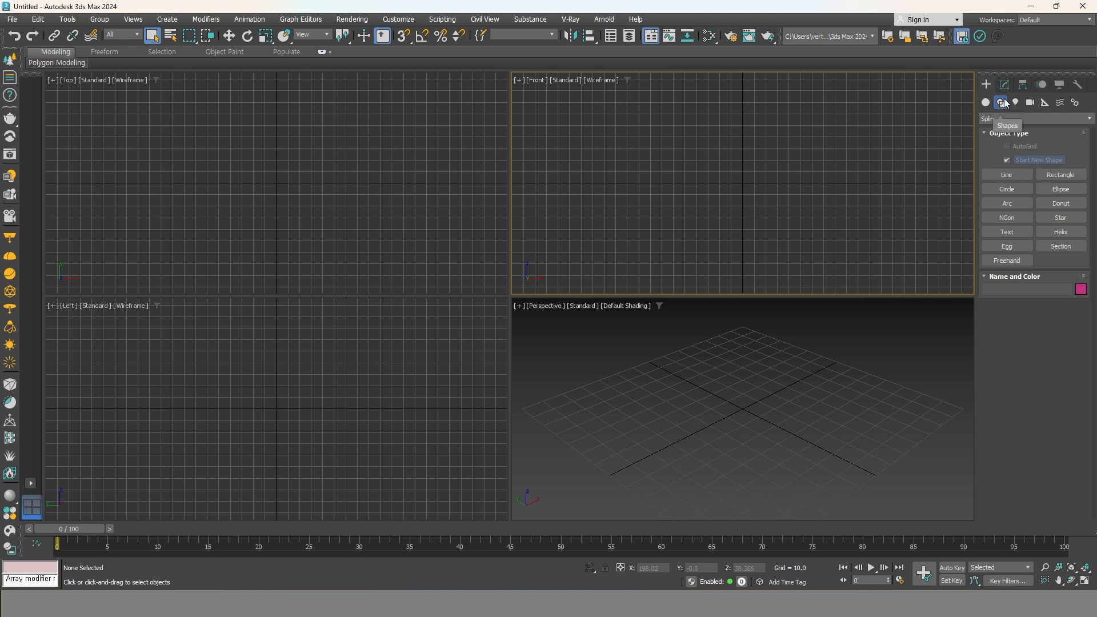
{"action": "left_click", "coordinate": [1060, 175]}
{"action": "left_click_drag", "start_coordinate": [262, 154], "coordinate": [320, 217]}
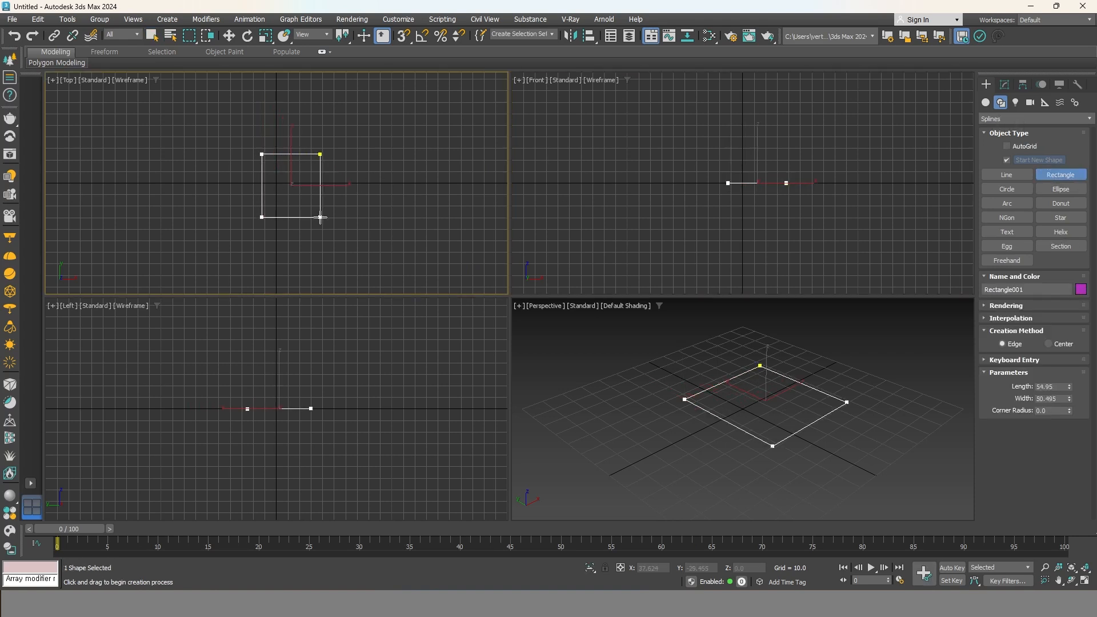
Set the rectangle's length to 1500 and width to 900.
{"action": "left_click", "coordinate": [1005, 84]}
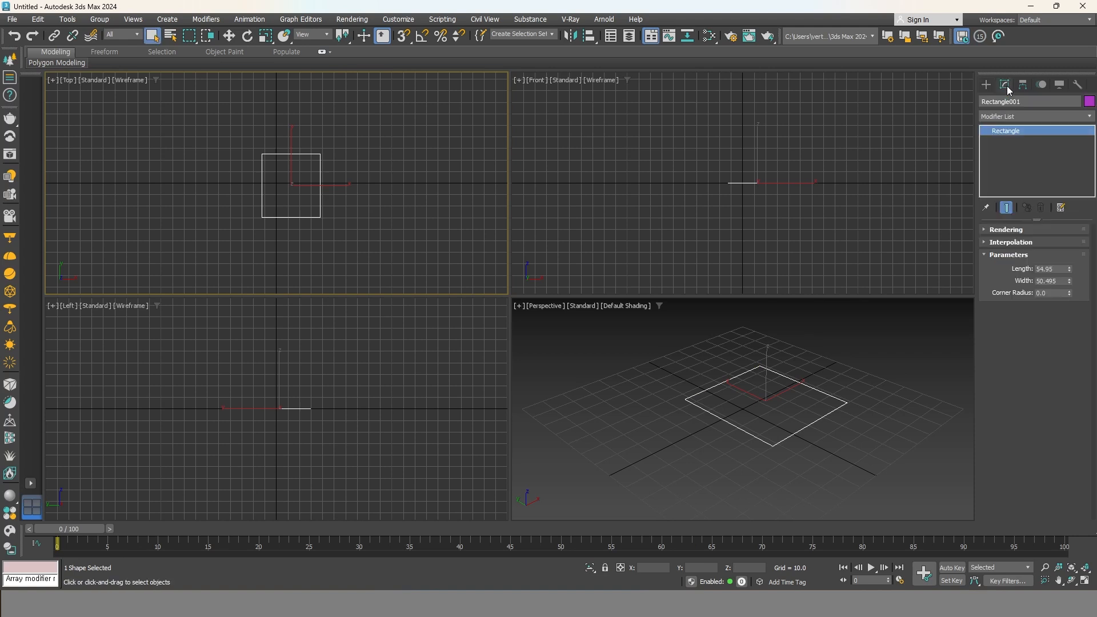
{"action": "left_click", "coordinate": [1054, 269]}
{"action": "type", "text": "1500"}
{"action": "left_click", "coordinate": [1056, 280]}
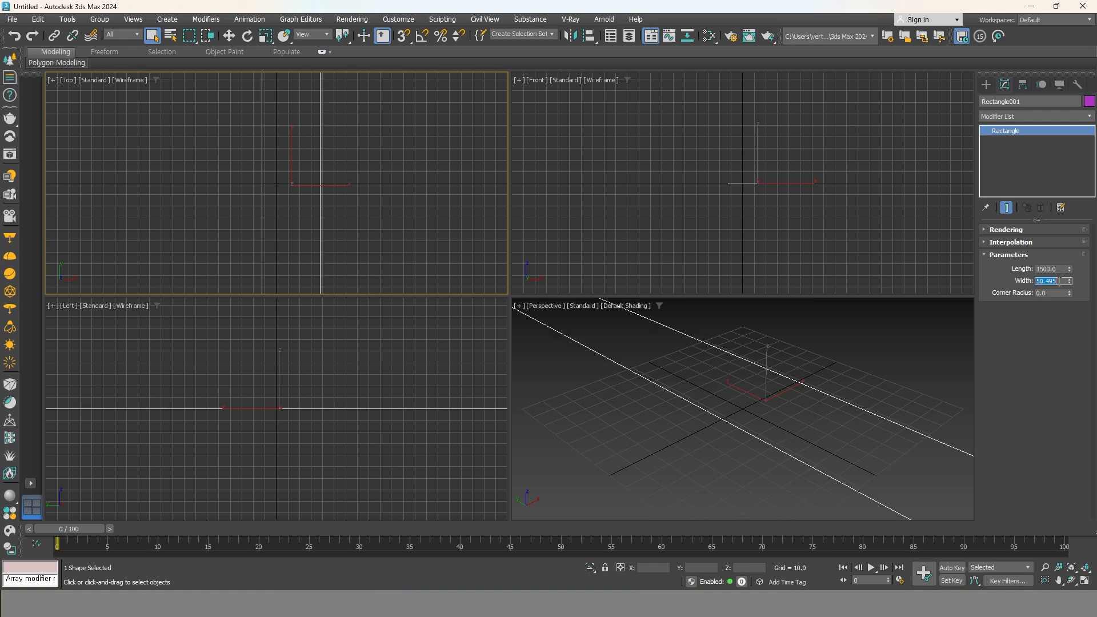
{"action": "type", "text": "900"}
{"action": "key", "text": "Return"}
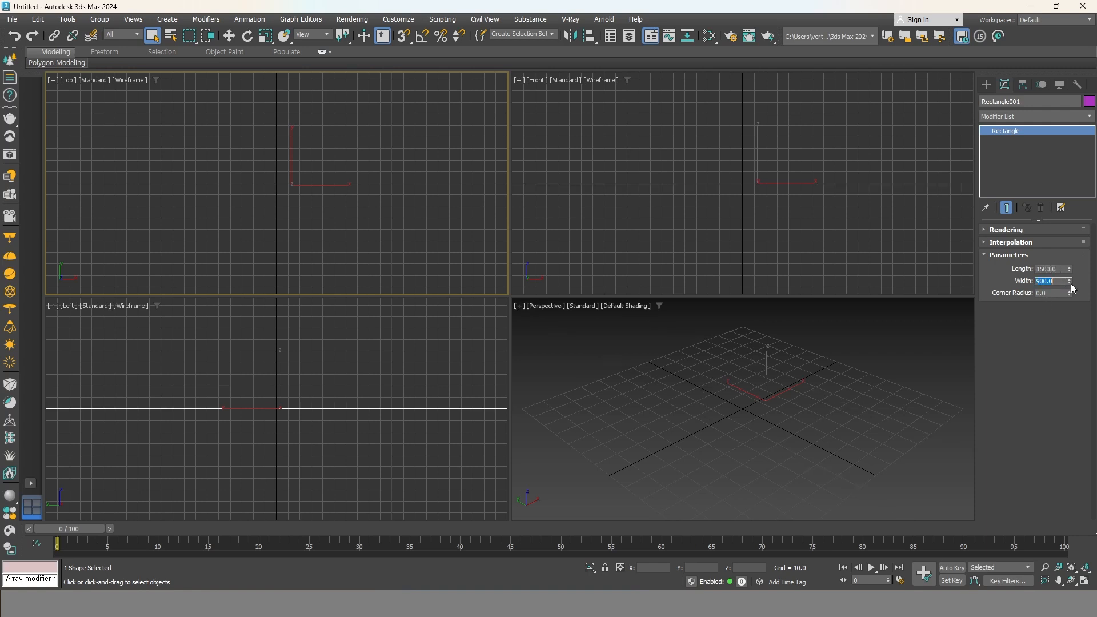
{"action": "middle_click_drag", "start_coordinate": [639, 411], "coordinate": [693, 429]}
{"action": "key", "text": "z"}
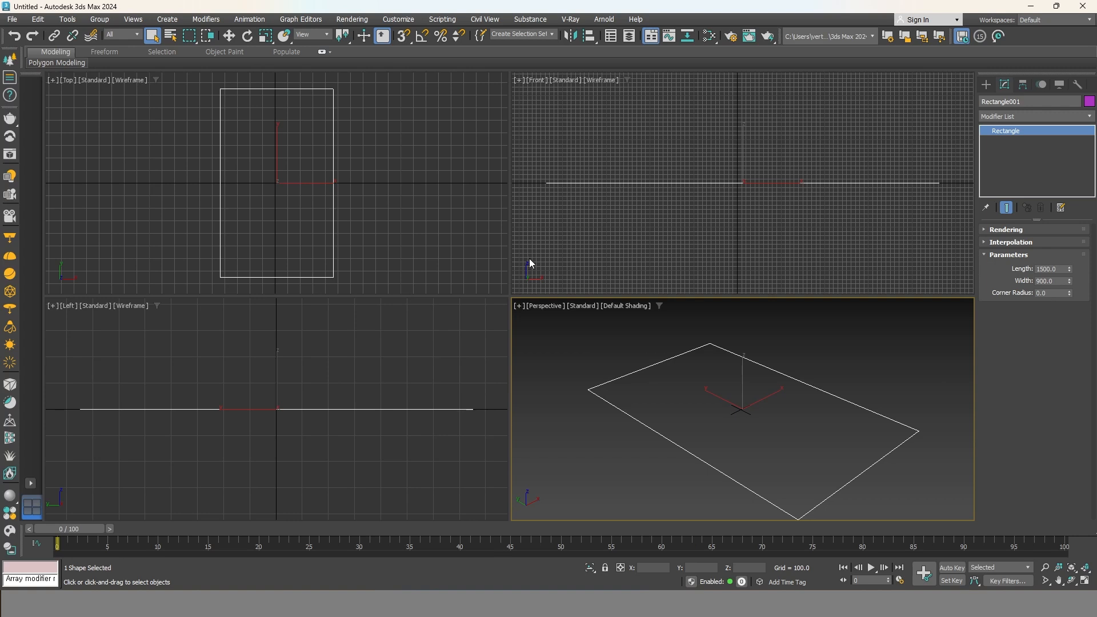
{"action": "left_click", "coordinate": [390, 217]}
{"action": "left_click", "coordinate": [564, 235]}
{"action": "left_click", "coordinate": [595, 364]}
{"action": "left_click", "coordinate": [431, 375]}
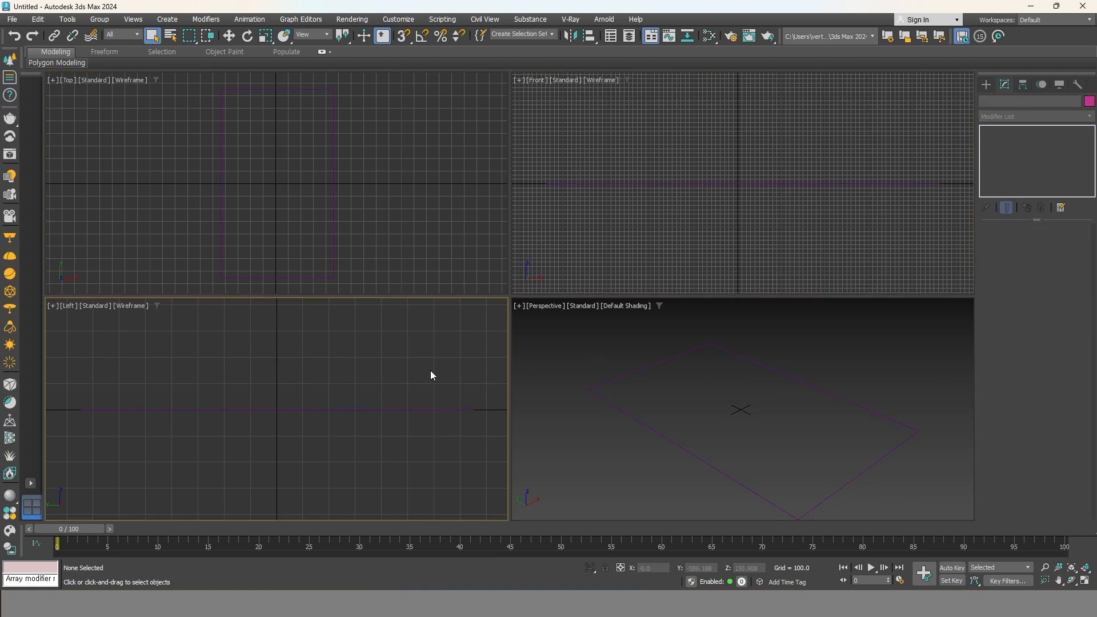
Search the Hotkey Editor for "z" and check the hotkey assigned to Zoom Extents All Selected in the Main UI group.
{"action": "left_click", "coordinate": [398, 20]}
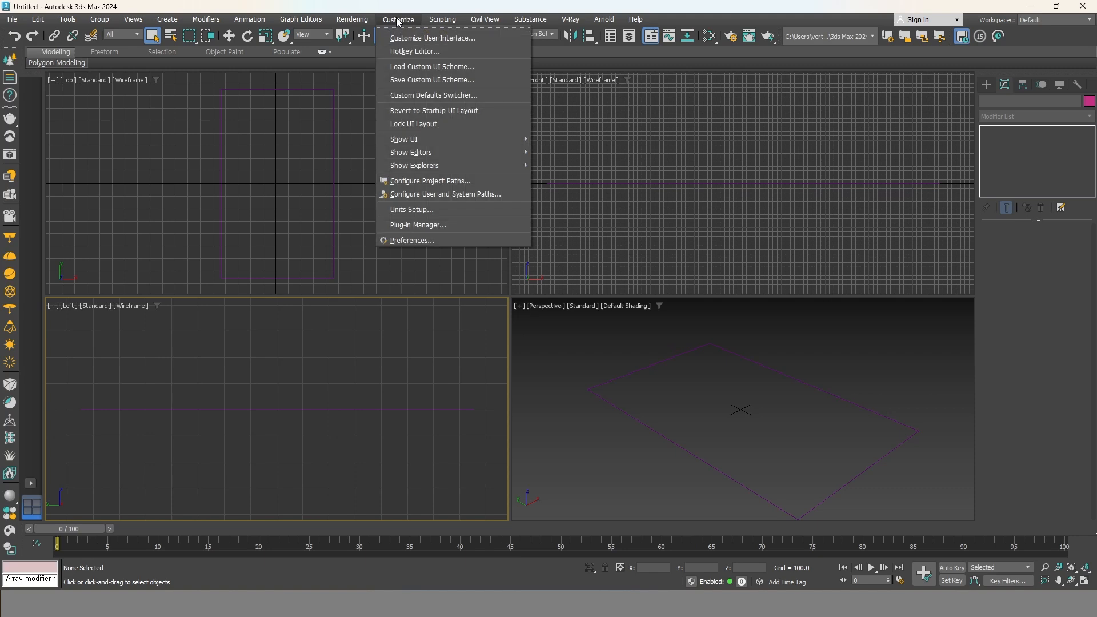
{"action": "left_click", "coordinate": [436, 51]}
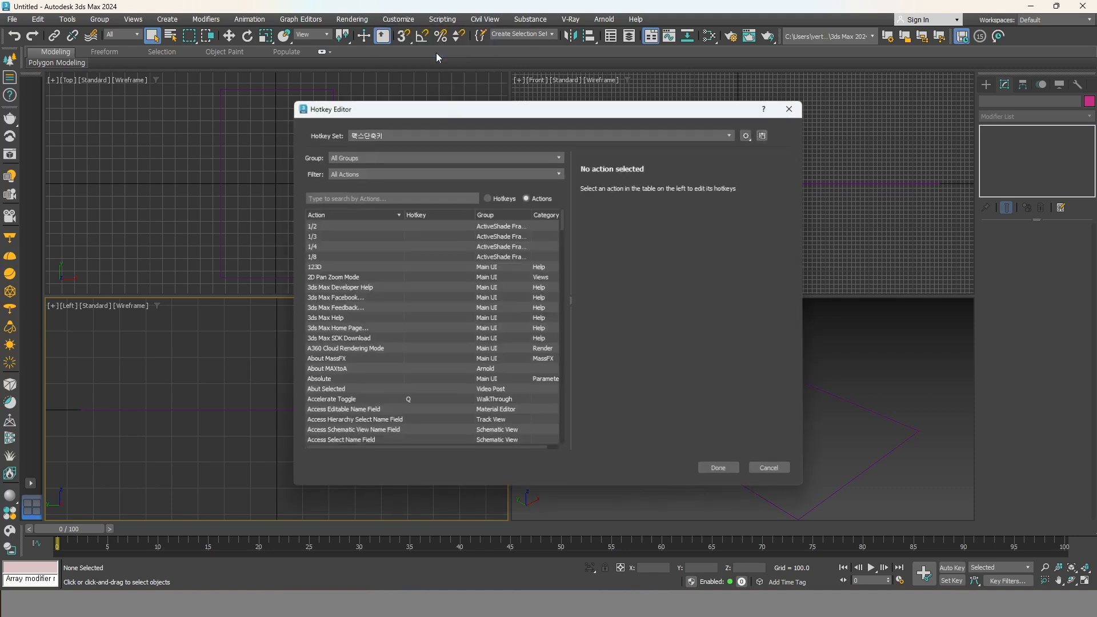
{"action": "left_click", "coordinate": [379, 199]}
{"action": "type", "text": "z"}
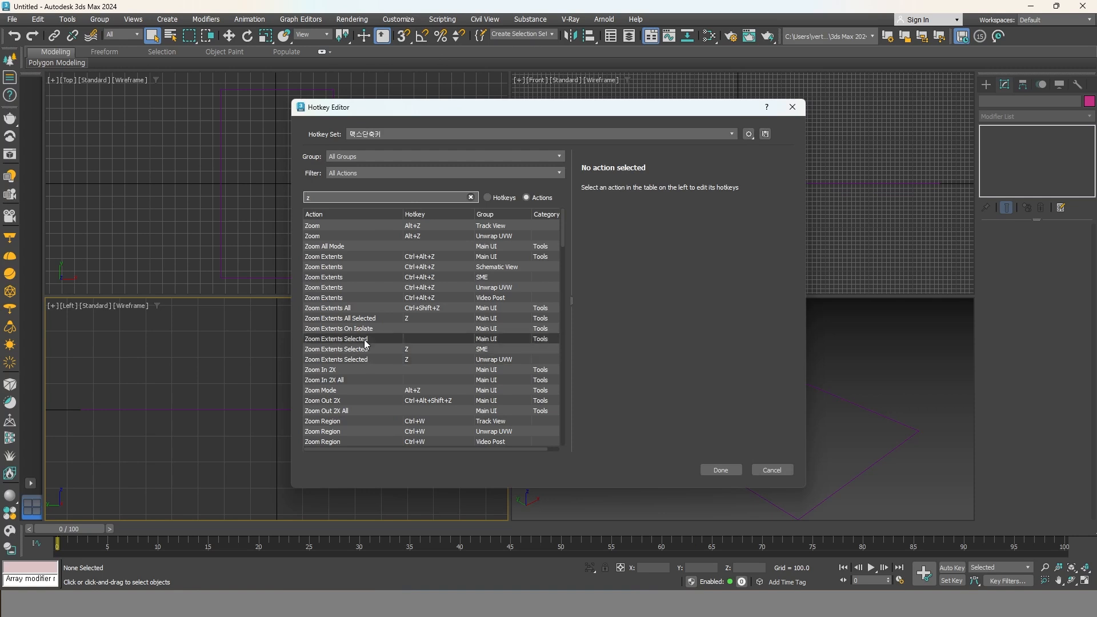
{"action": "left_click", "coordinate": [370, 319]}
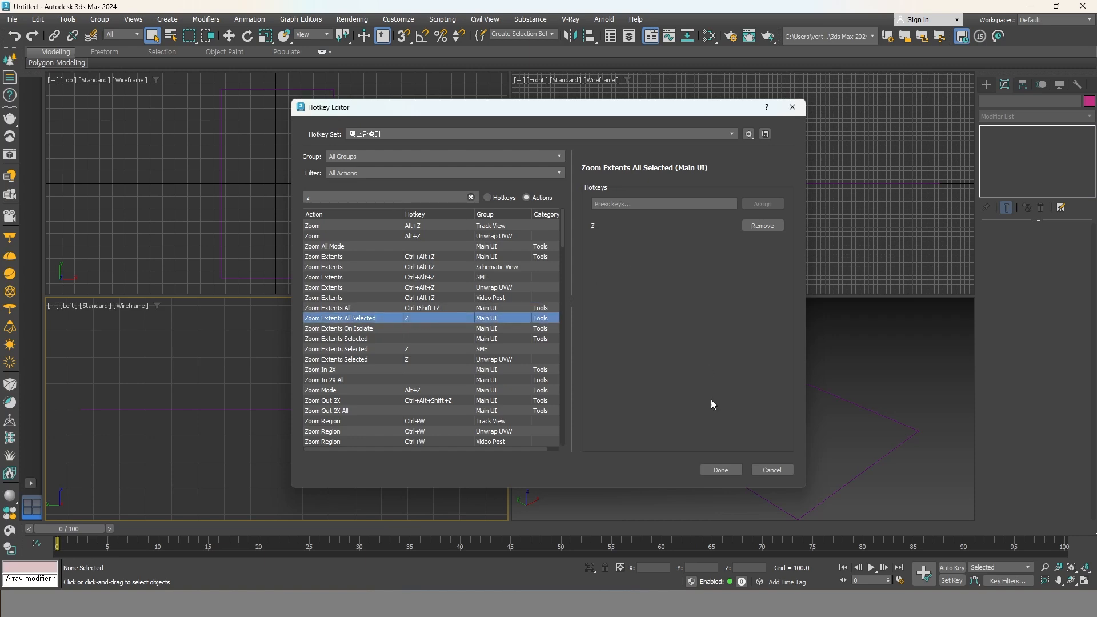
{"action": "left_click", "coordinate": [720, 469]}
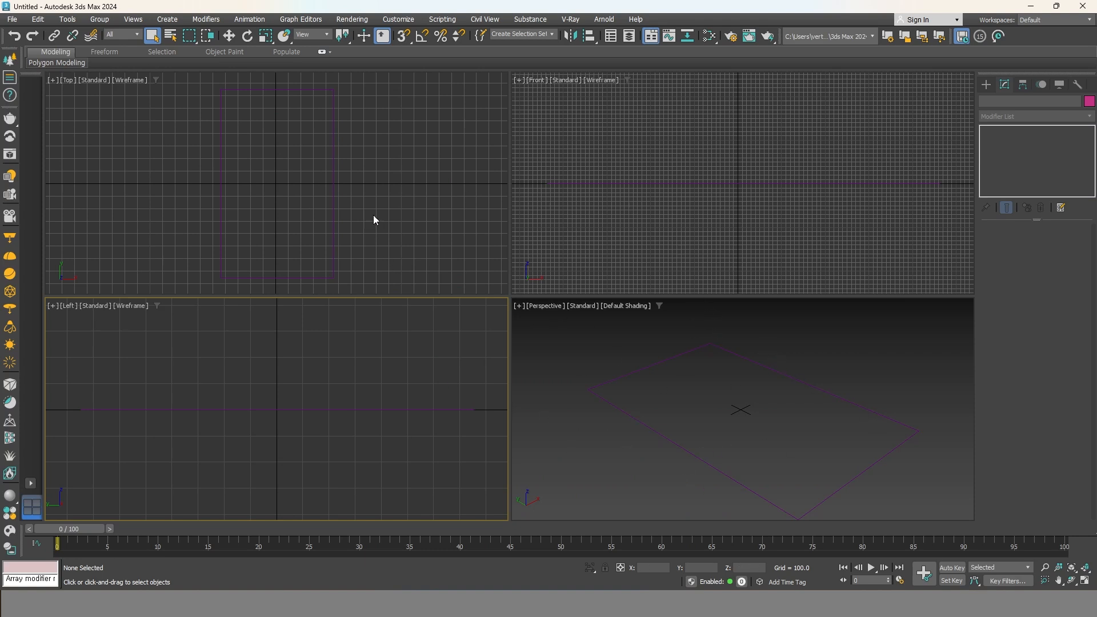
Select the large rectangle and set its corner radius to 50.
{"action": "left_click_drag", "start_coordinate": [783, 387], "coordinate": [698, 368]}
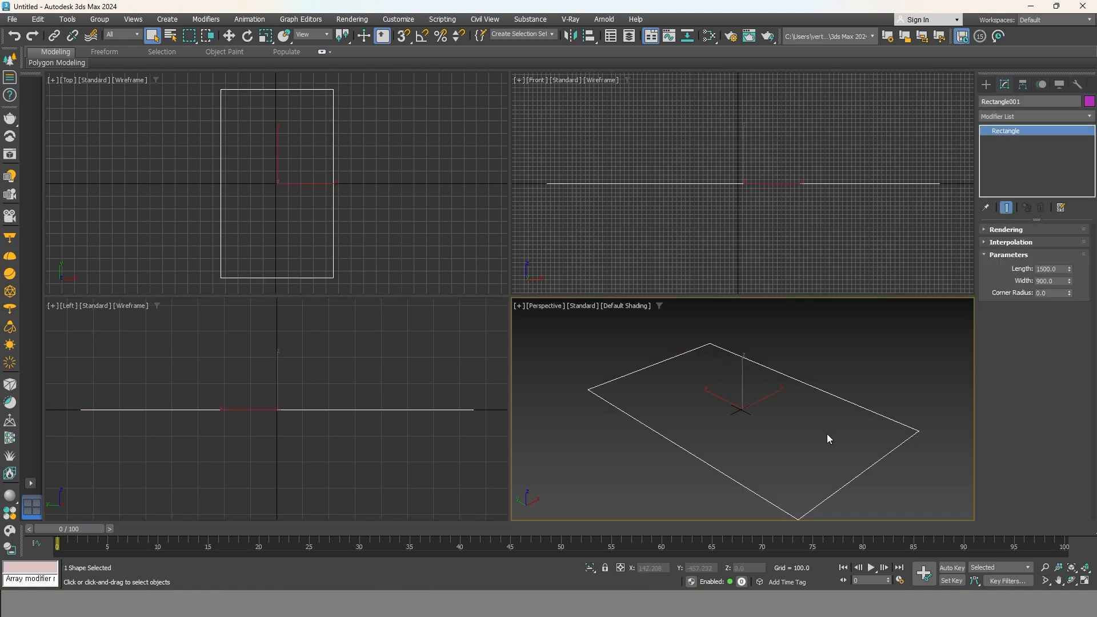
{"action": "left_click", "coordinate": [1055, 293]}
{"action": "key", "text": "Return"}
Draw a small rectangle about 30 long by 37 wide in the Front viewport, beside the right end of the large one.
{"action": "middle_click_drag", "start_coordinate": [792, 206], "coordinate": [740, 211]}
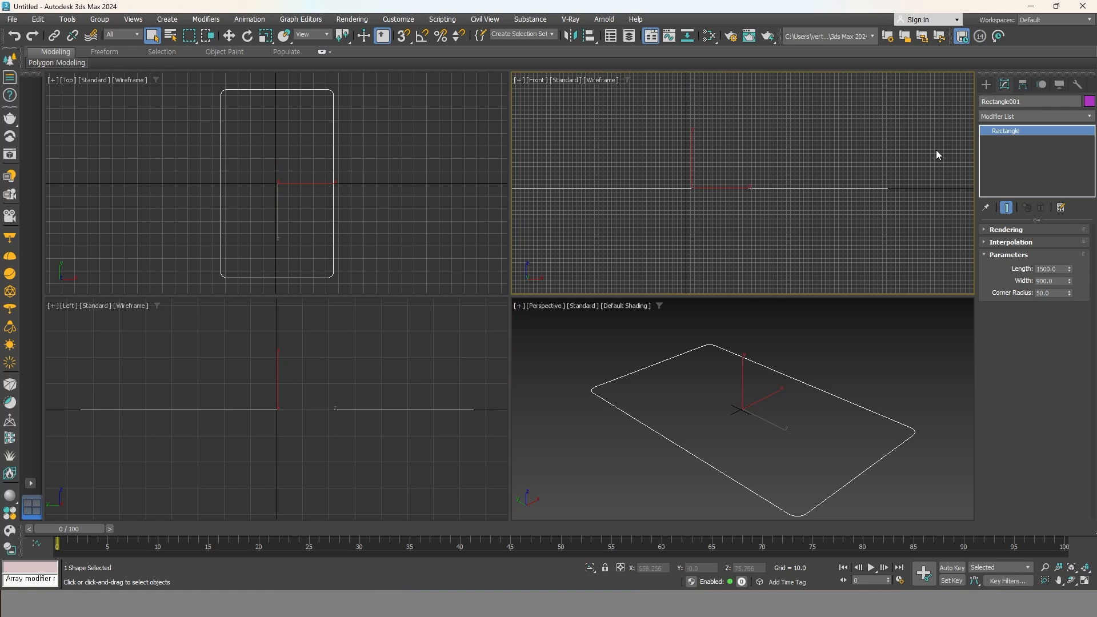
{"action": "left_click", "coordinate": [985, 84]}
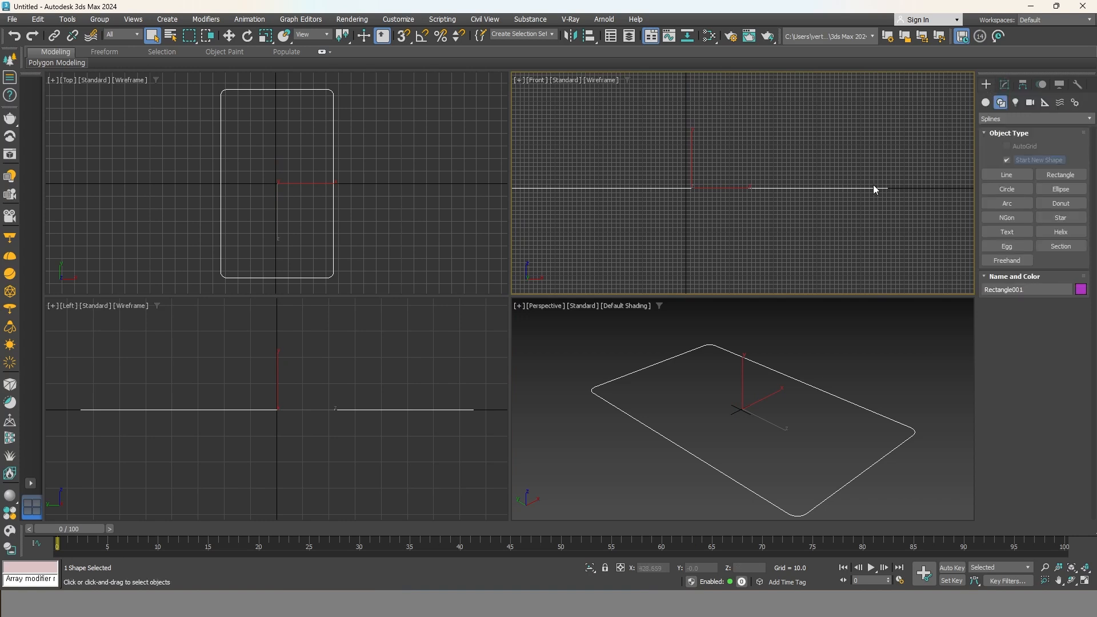
{"action": "left_click", "coordinate": [1056, 177]}
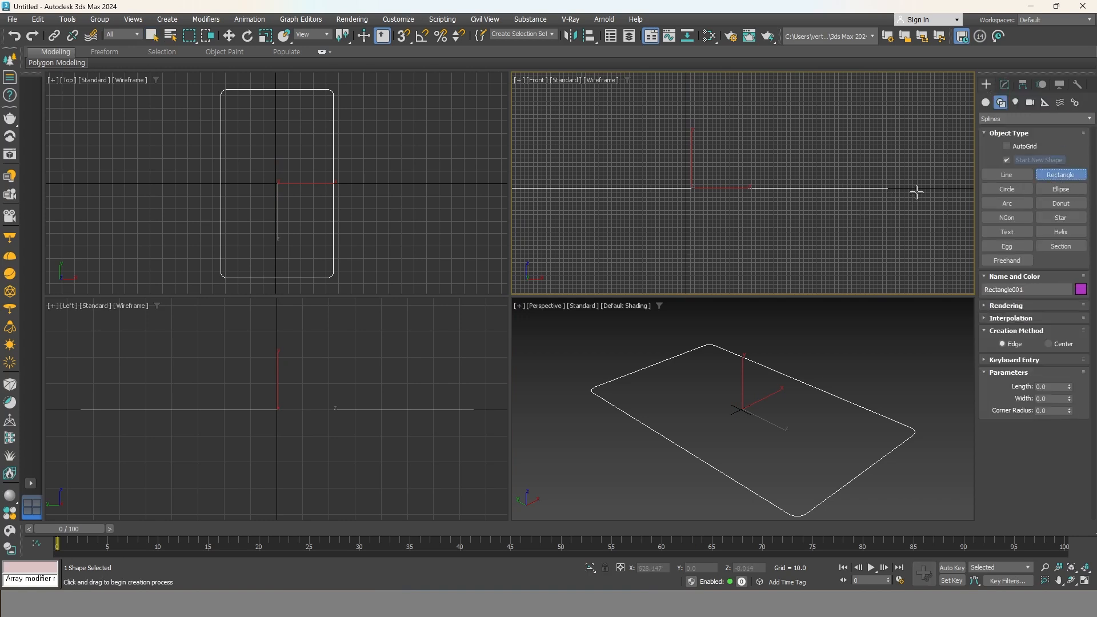
{"action": "middle_click_drag", "start_coordinate": [913, 188], "coordinate": [813, 176]}
{"action": "left_click_drag", "start_coordinate": [817, 176], "coordinate": [833, 189]}
{"action": "right_click", "coordinate": [838, 196]}
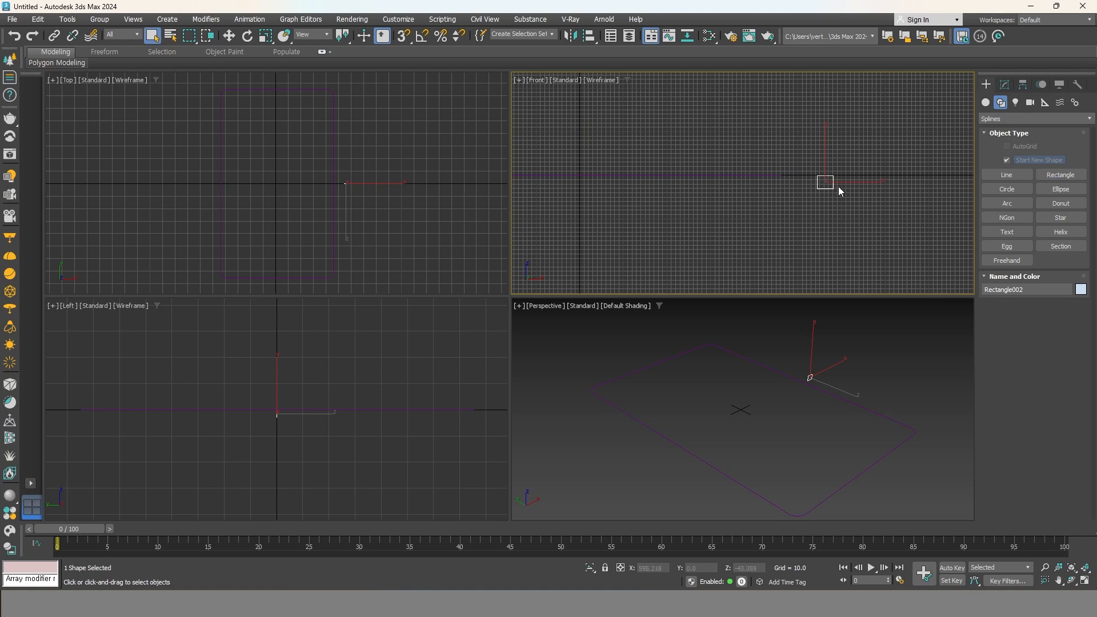
{"action": "scroll", "coordinate": [835, 189], "scroll_direction": "up", "scroll_amount": 3}
{"action": "scroll", "coordinate": [835, 187], "scroll_direction": "up", "scroll_amount": 4}
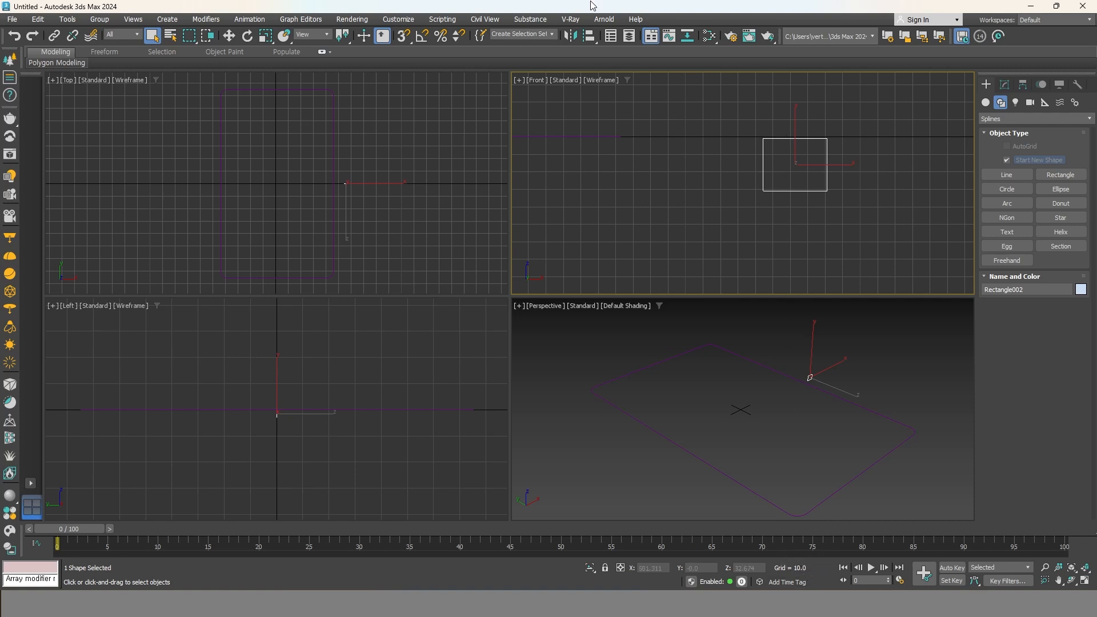
Check the system unit scale in the units setup, keeping the existing settings.
{"action": "left_click", "coordinate": [402, 20]}
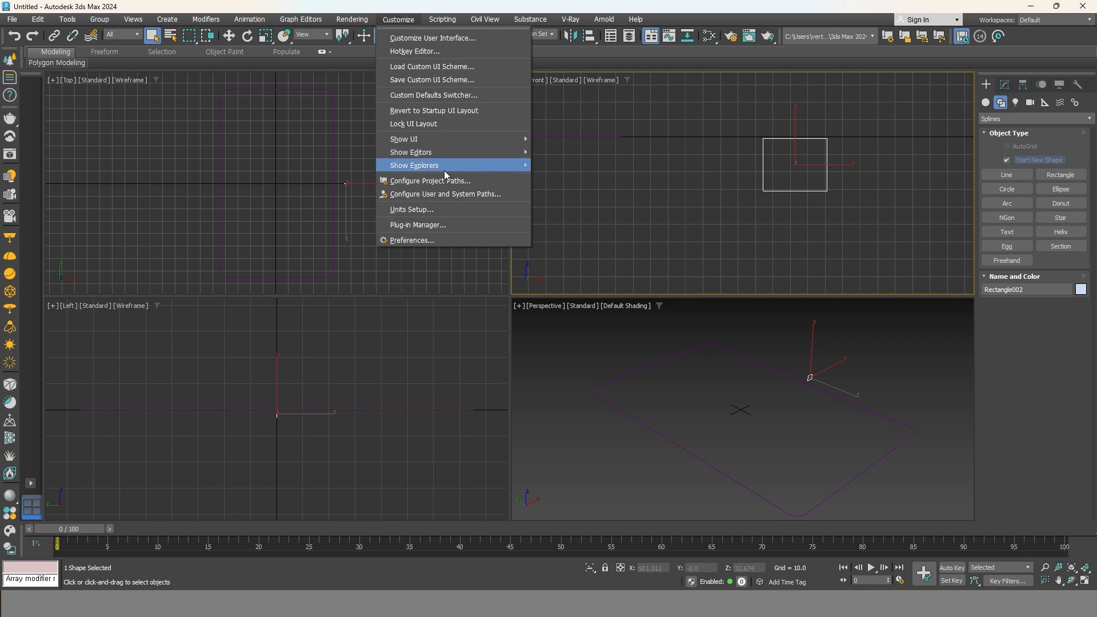
{"action": "left_click", "coordinate": [447, 210]}
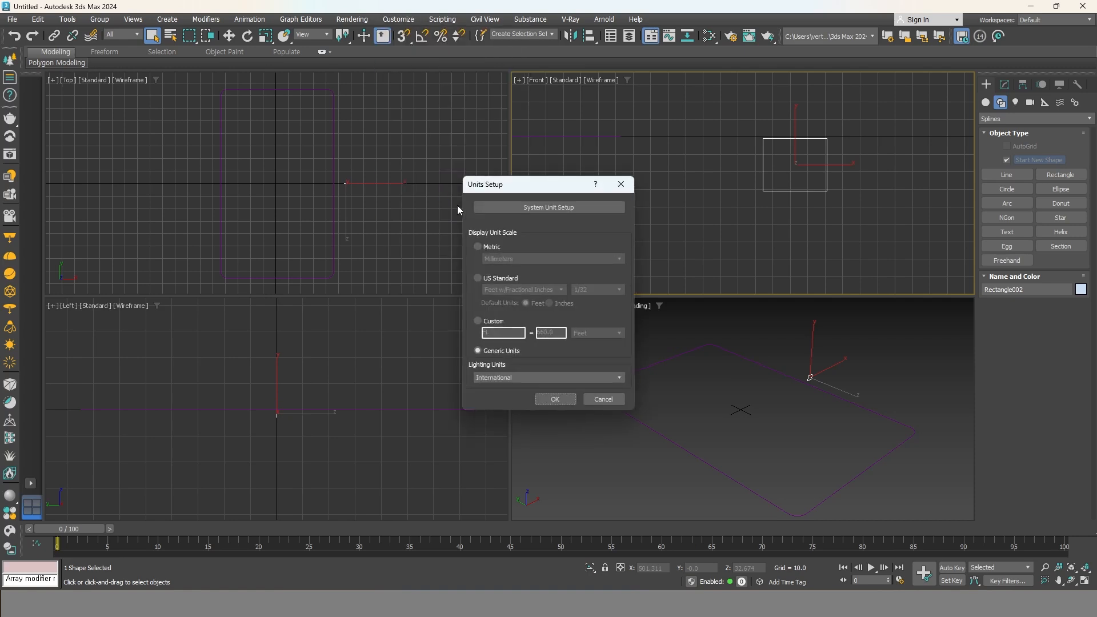
{"action": "left_click", "coordinate": [568, 211]}
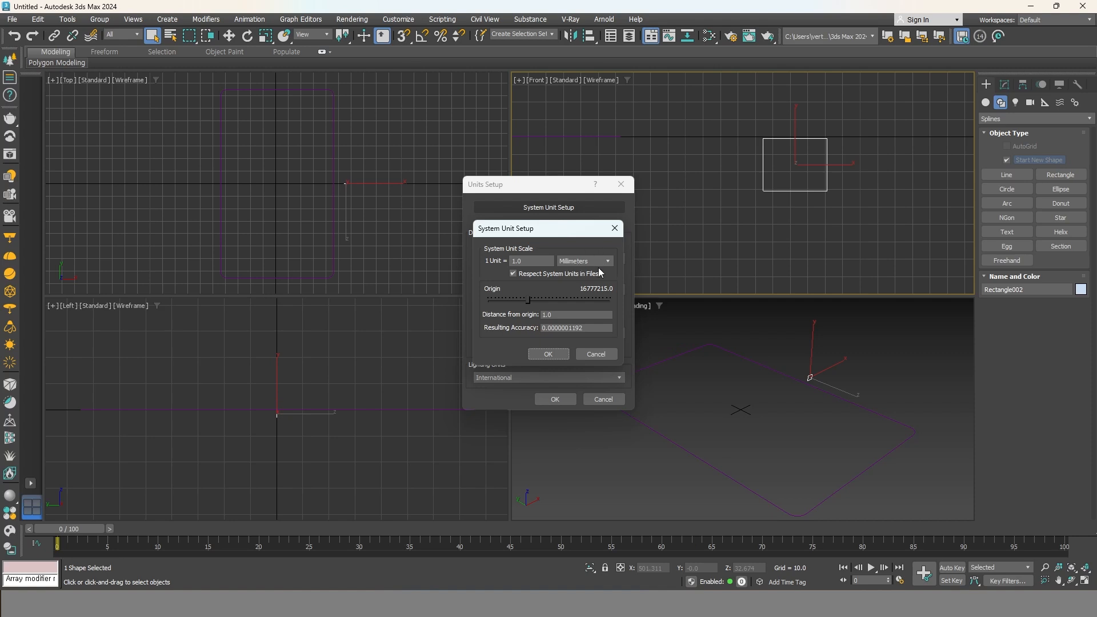
{"action": "left_click", "coordinate": [550, 354]}
{"action": "left_click", "coordinate": [554, 400]}
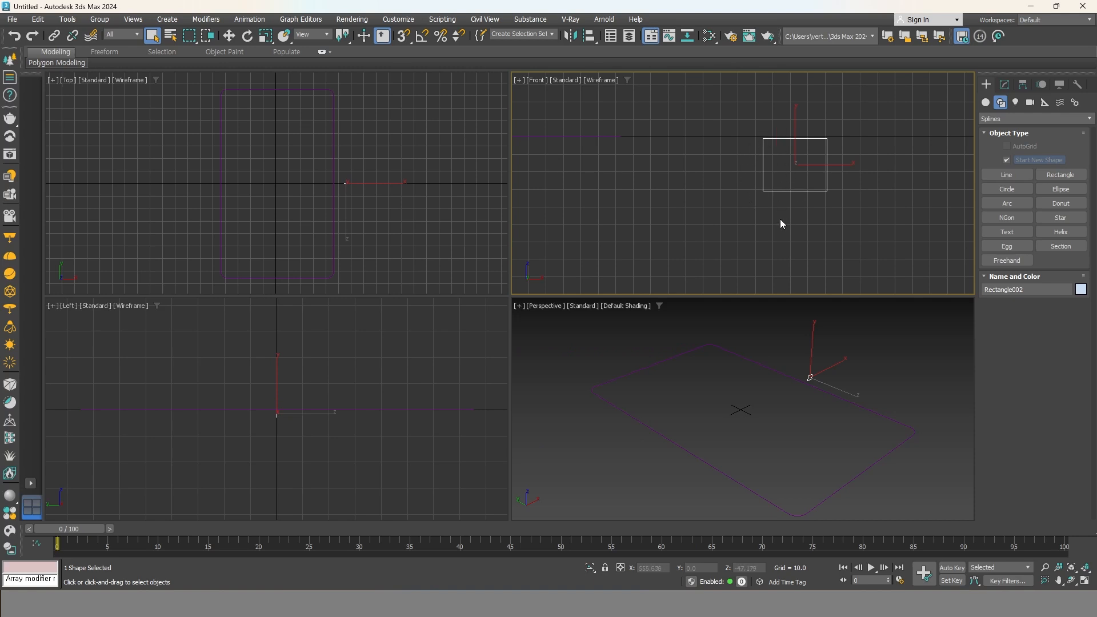
Add an Edit Spline modifier to the small rectangle.
{"action": "left_click", "coordinate": [1005, 86]}
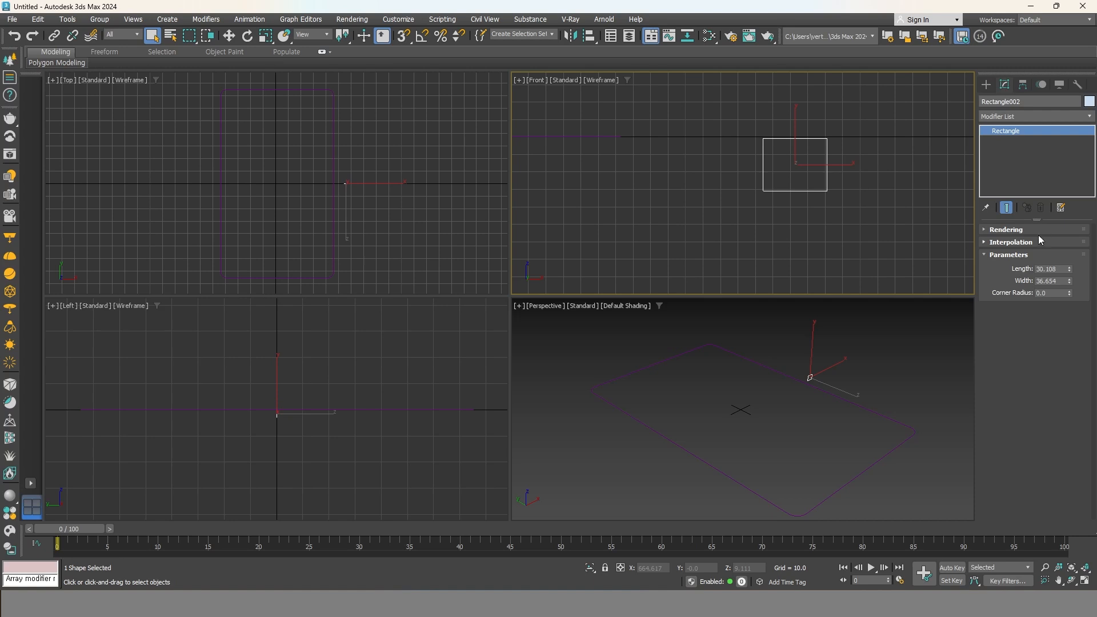
{"action": "left_click", "coordinate": [1033, 114]}
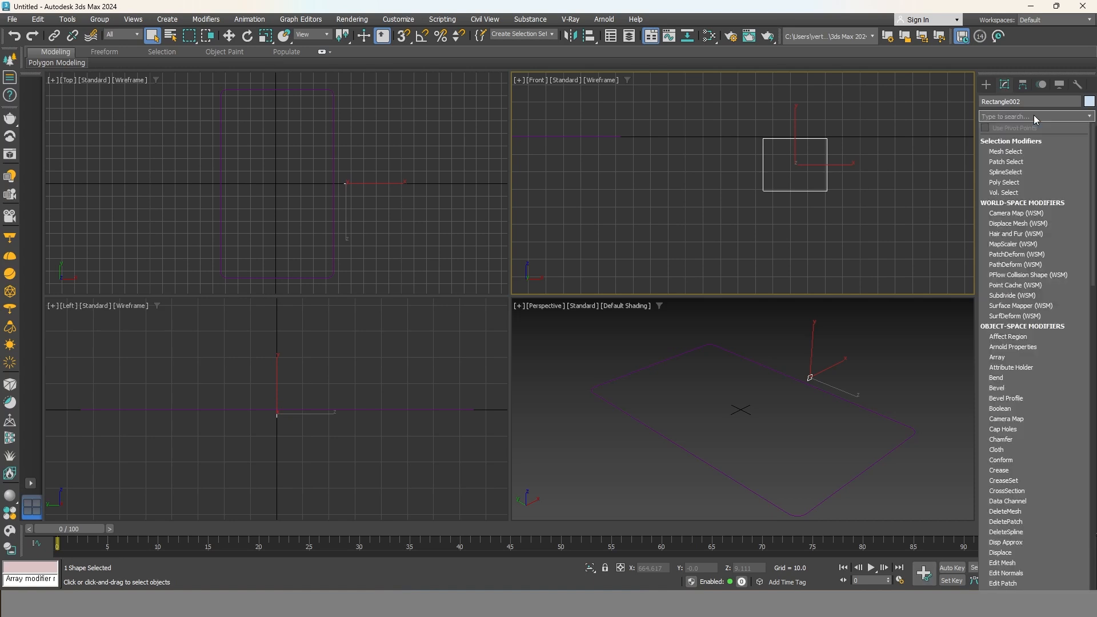
{"action": "type", "text": "e"}
{"action": "left_click", "coordinate": [1031, 191]}
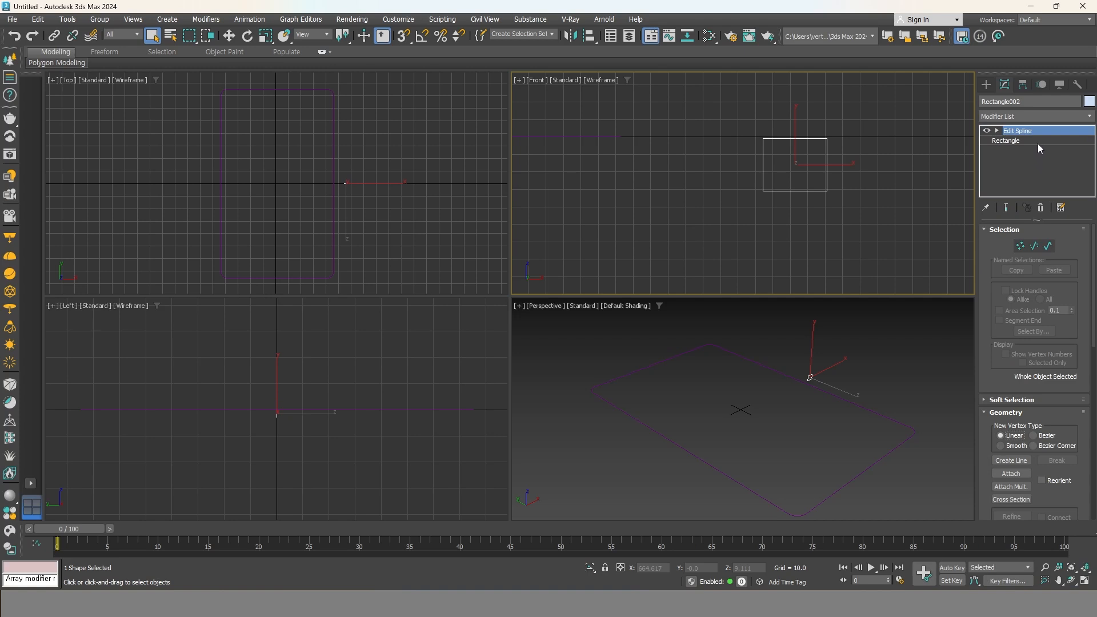
Show the modifier buttons and replace Mesh Select and Patch Select in the set with Edit Spline and Edit Poly.
{"action": "right_click", "coordinate": [1019, 119]}
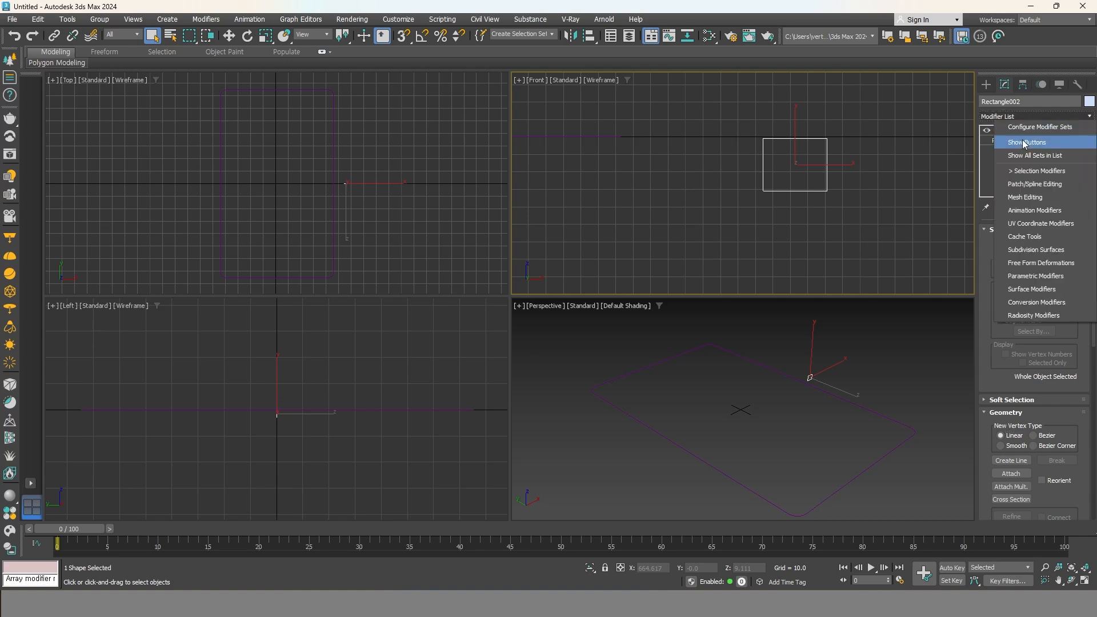
{"action": "left_click", "coordinate": [1023, 143]}
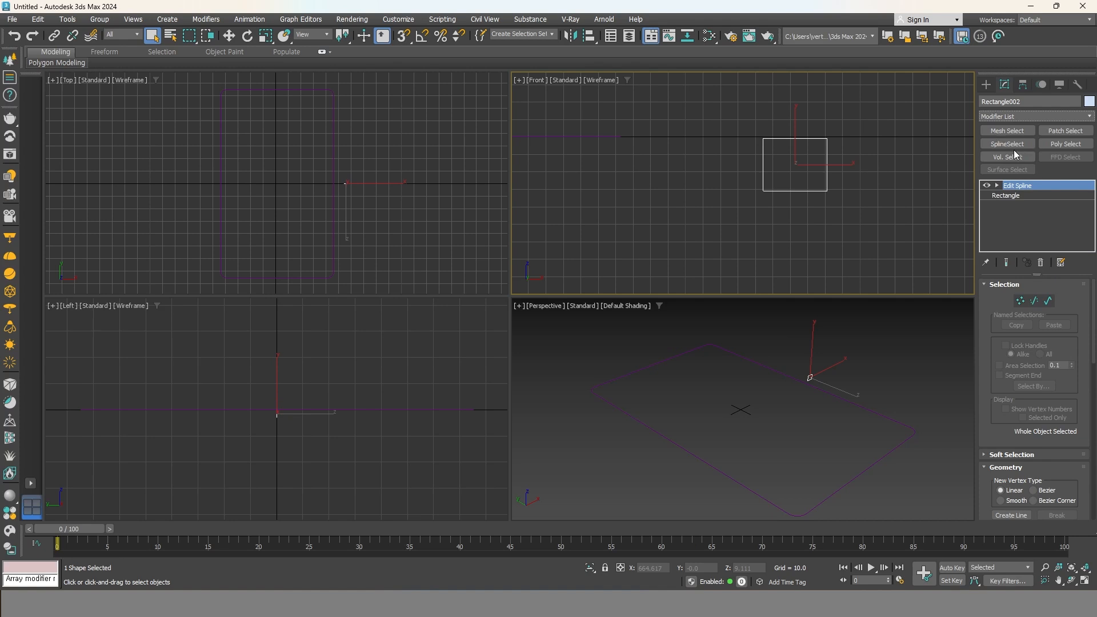
{"action": "right_click", "coordinate": [1019, 117]}
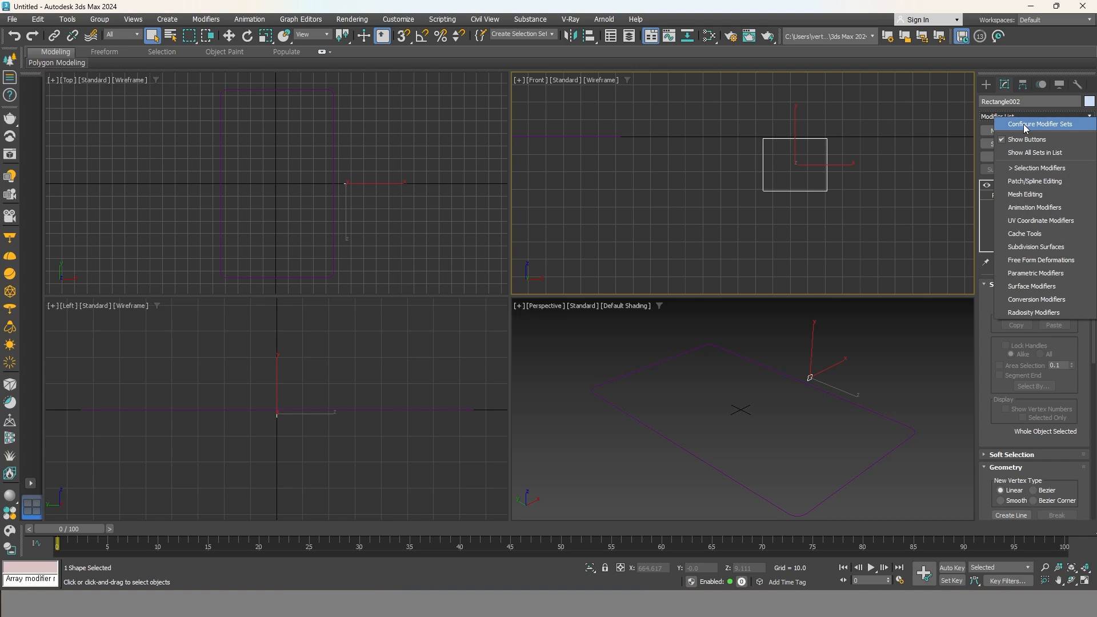
{"action": "left_click", "coordinate": [1024, 125]}
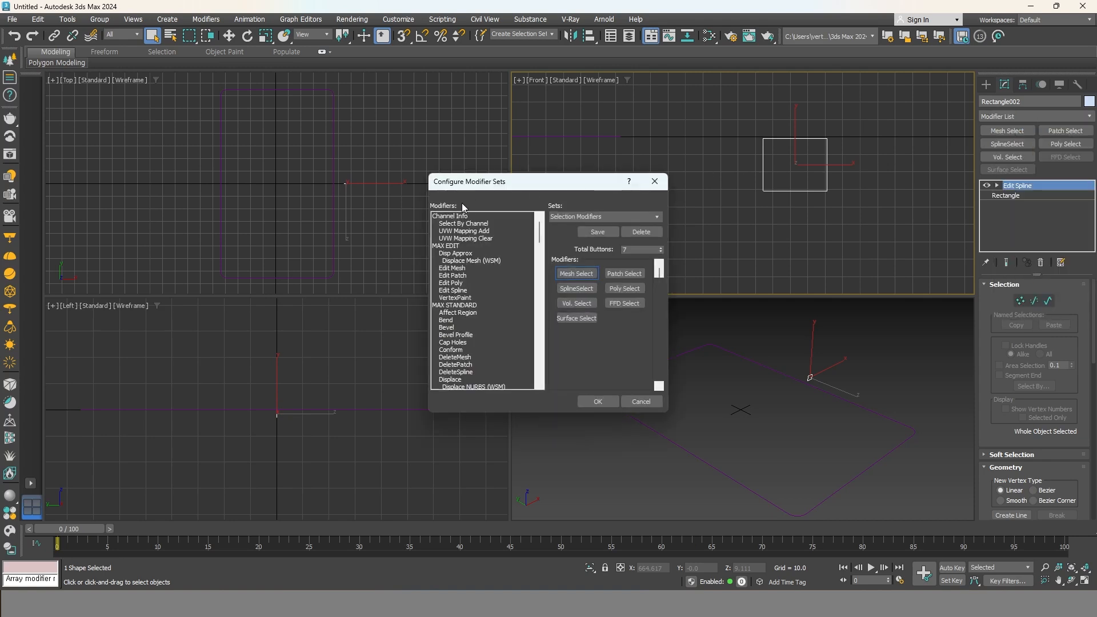
{"action": "left_click", "coordinate": [458, 282]}
{"action": "left_click_drag", "start_coordinate": [464, 292], "coordinate": [585, 277]}
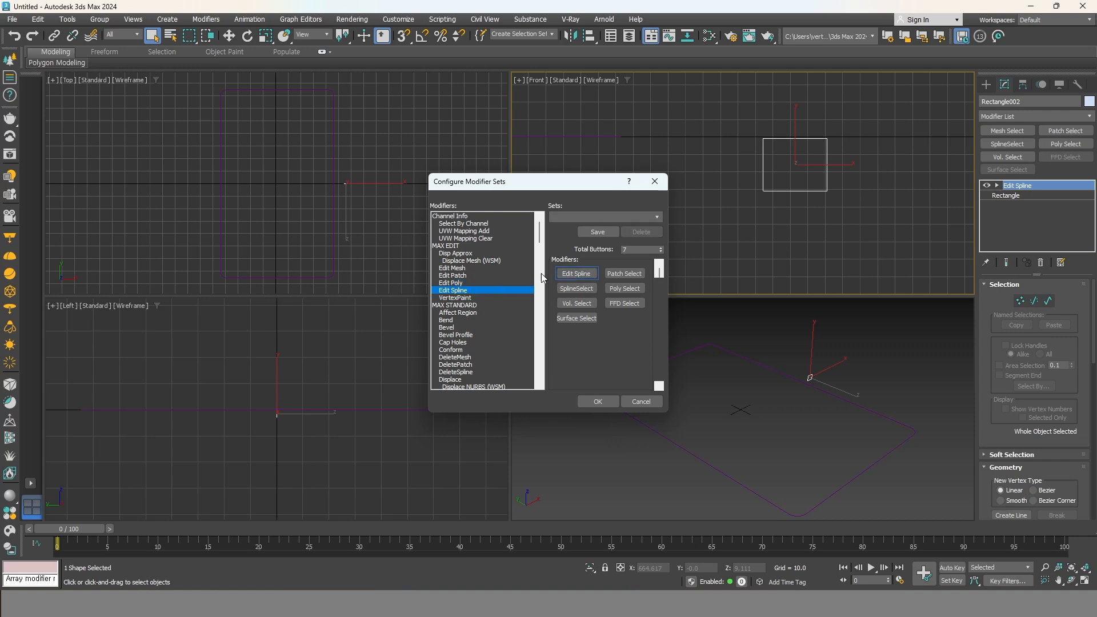
{"action": "left_click", "coordinate": [627, 273]}
{"action": "left_click_drag", "start_coordinate": [456, 282], "coordinate": [631, 276]}
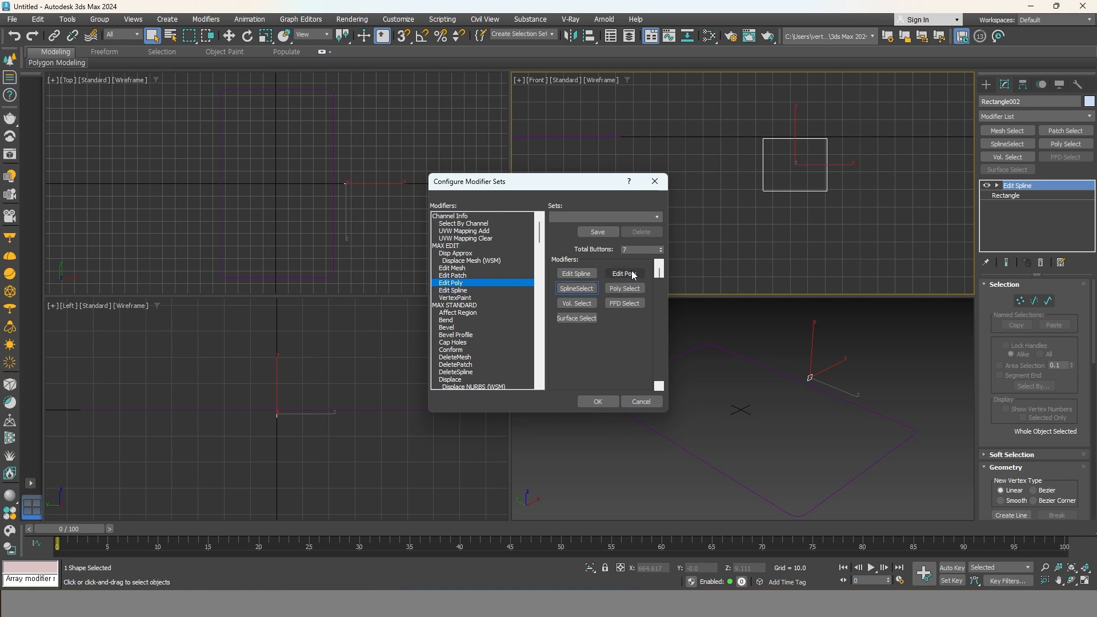
{"action": "left_click", "coordinate": [596, 401]}
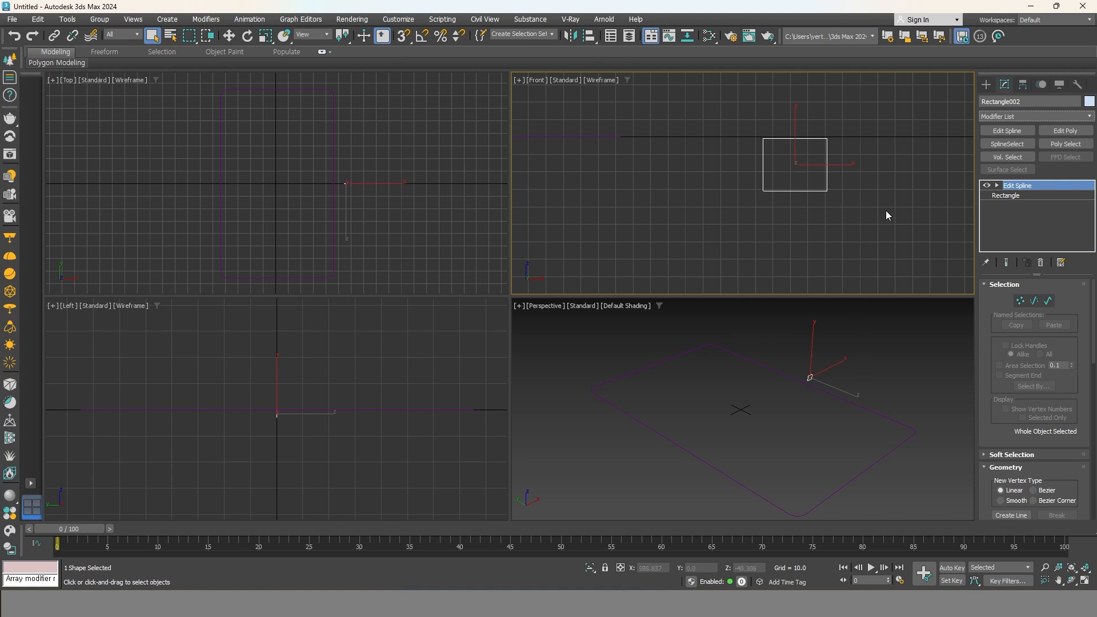
Delete the small rectangle's left vertical segment at the Segment level of Edit Spline and return to whole-object level.
{"action": "left_click", "coordinate": [997, 186]}
{"action": "left_click", "coordinate": [1028, 196]}
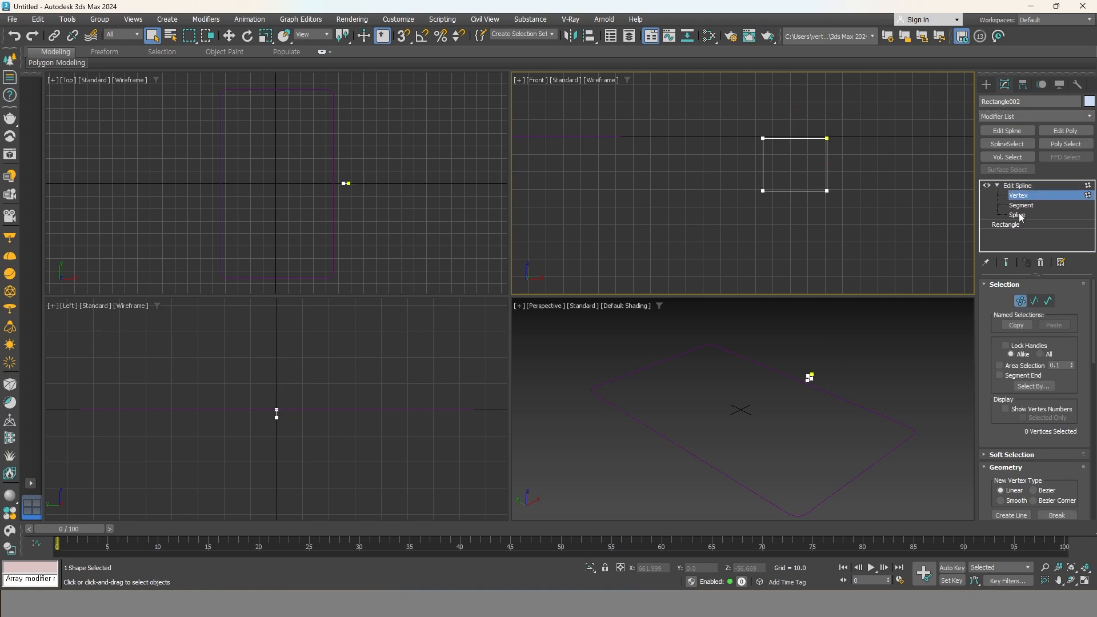
{"action": "left_click", "coordinate": [1021, 205]}
{"action": "left_click_drag", "start_coordinate": [721, 153], "coordinate": [717, 152]}
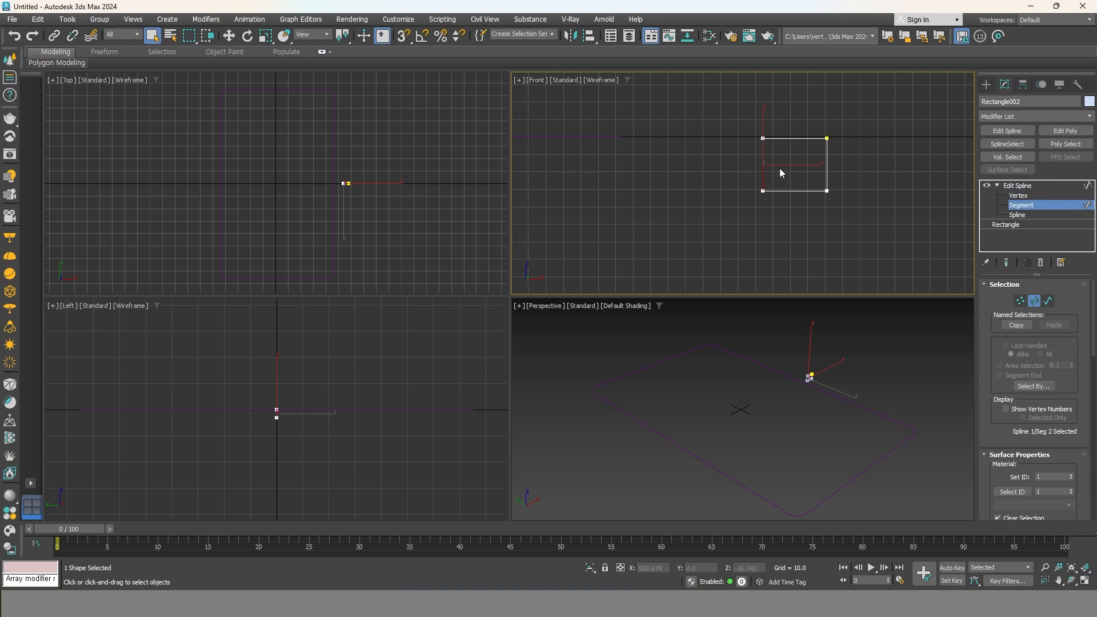
{"action": "key", "text": "Delete"}
{"action": "left_click", "coordinate": [1029, 186]}
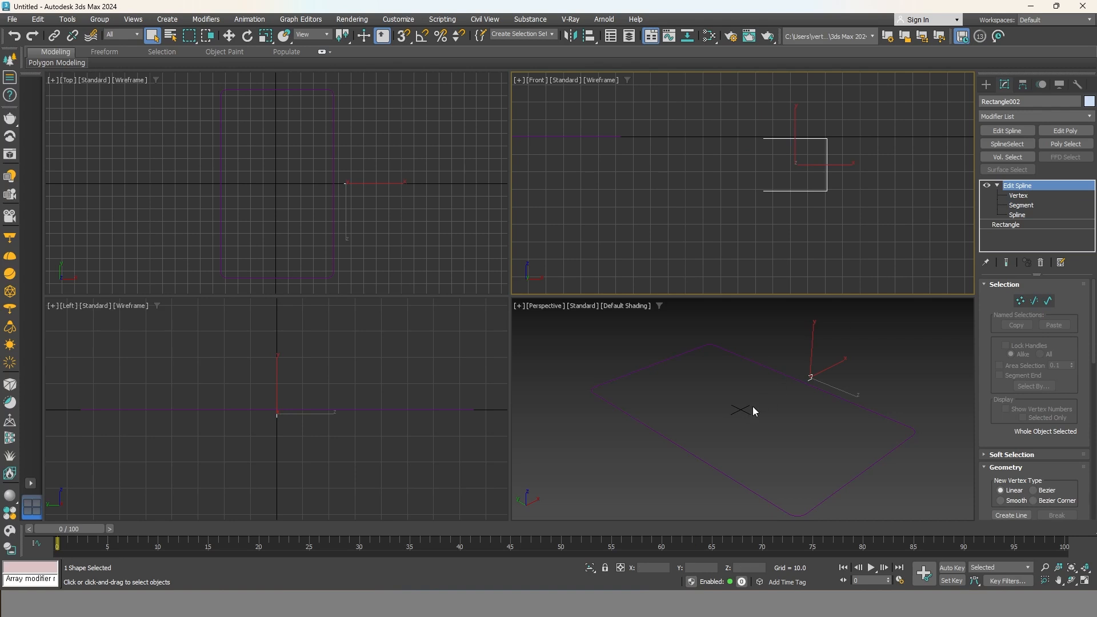
Add a Bevel Profile modifier to the large rounded rectangle.
{"action": "left_click_drag", "start_coordinate": [736, 395], "coordinate": [650, 354]}
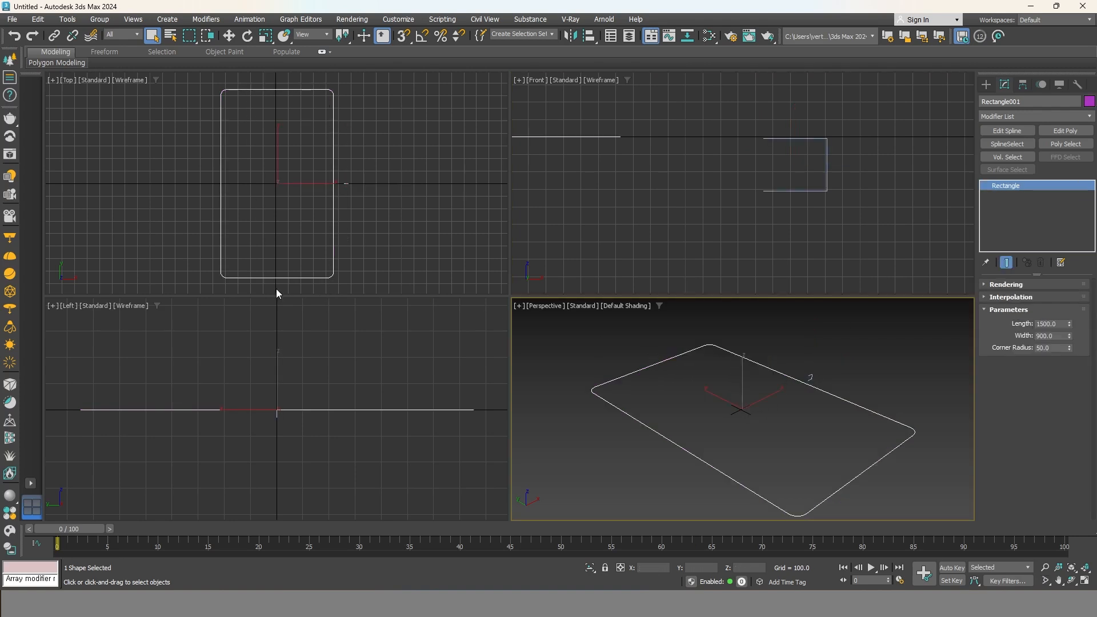
{"action": "left_click", "coordinate": [1013, 119]}
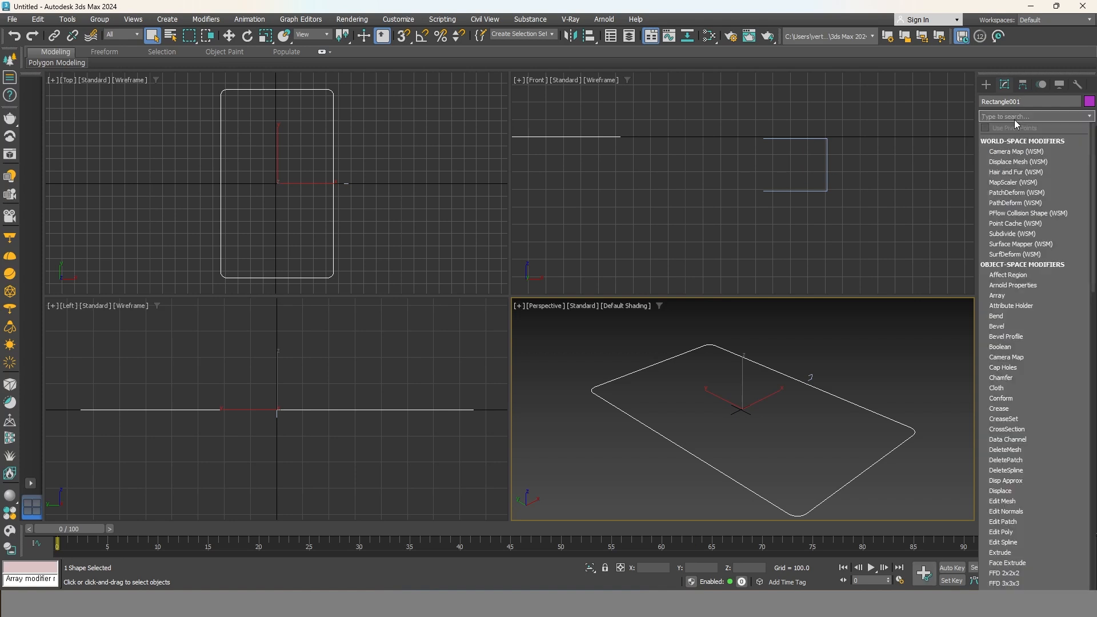
{"action": "type", "text": "b"}
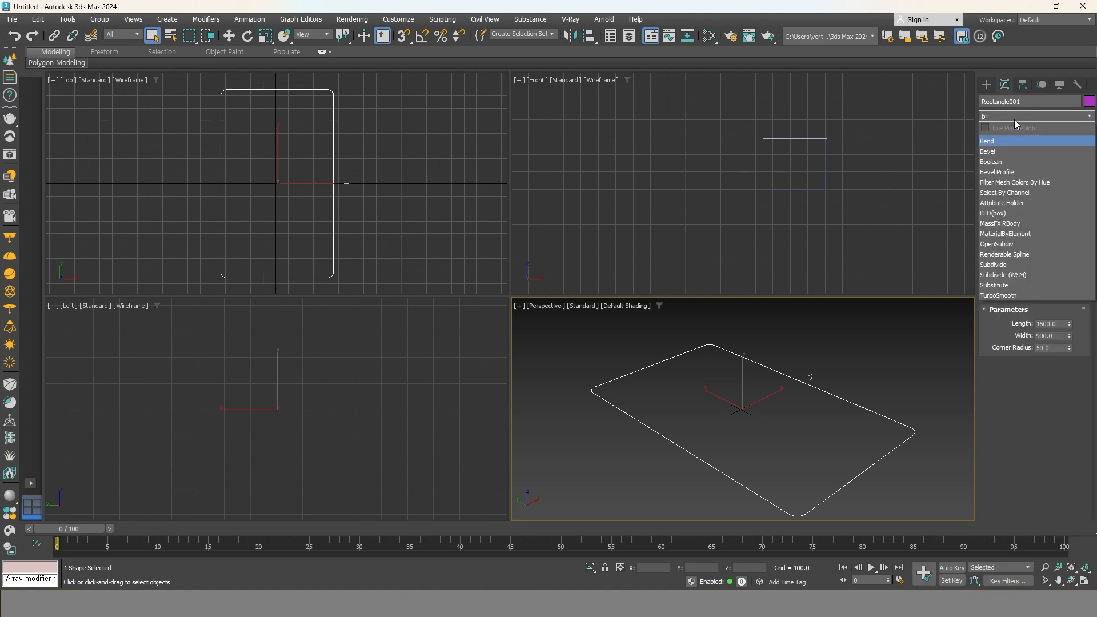
{"action": "left_click", "coordinate": [1020, 171]}
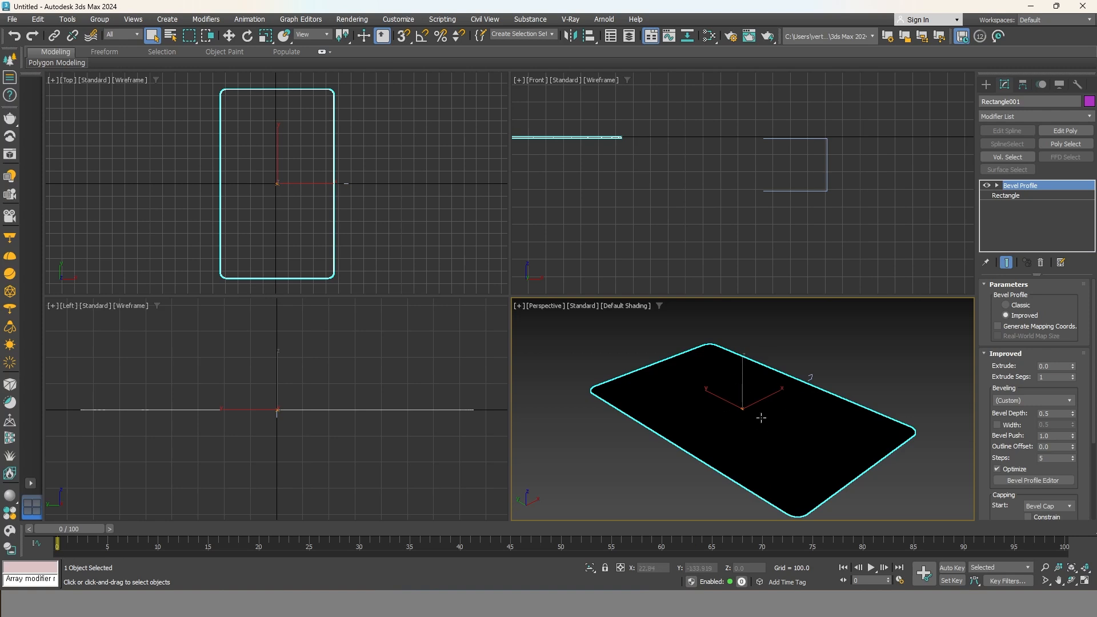
Switch Bevel Profile to Classic and pick the small open spline in the Front view as its profile.
{"action": "left_click", "coordinate": [1016, 305]}
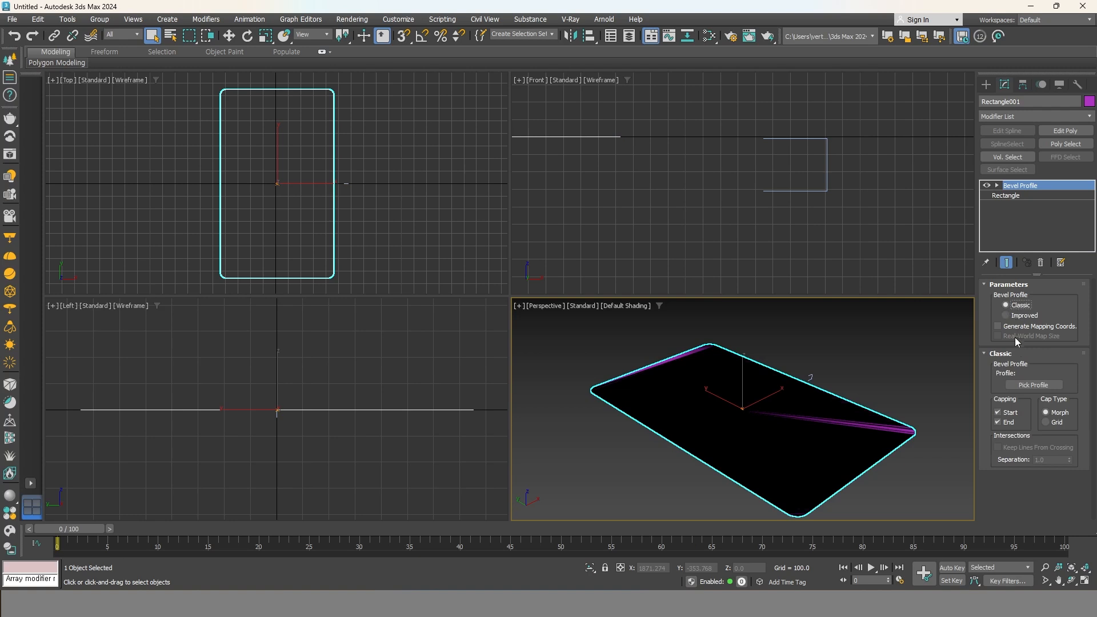
{"action": "left_click", "coordinate": [1031, 388]}
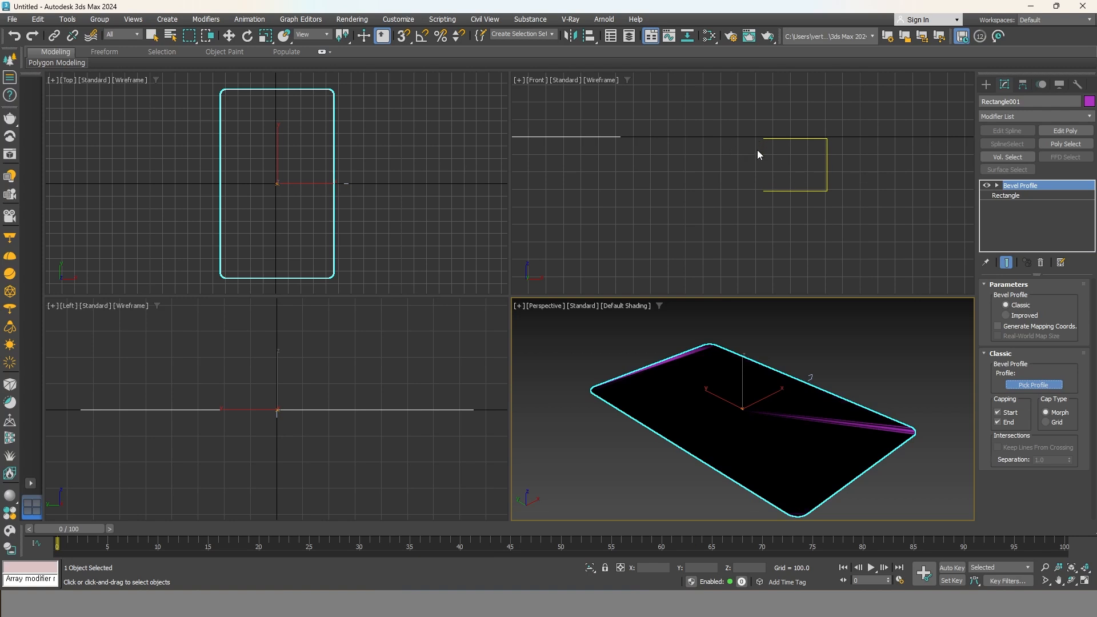
{"action": "left_click", "coordinate": [817, 191]}
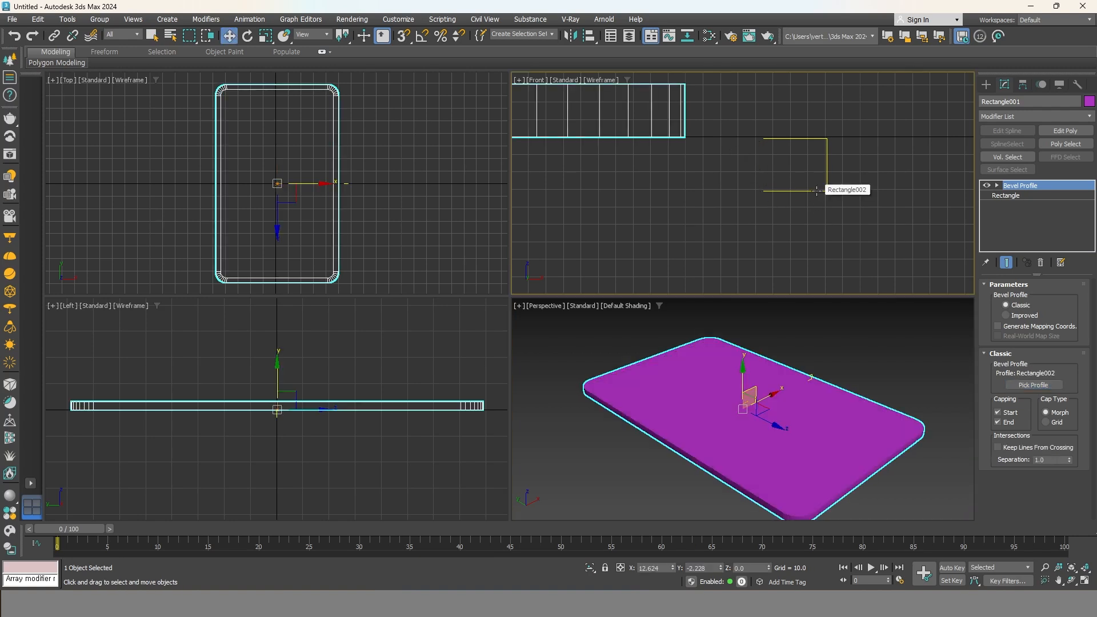
Turn on edged faces in the Perspective view for the beveled slab.
{"action": "middle_click_drag", "start_coordinate": [879, 439], "coordinate": [852, 437]}
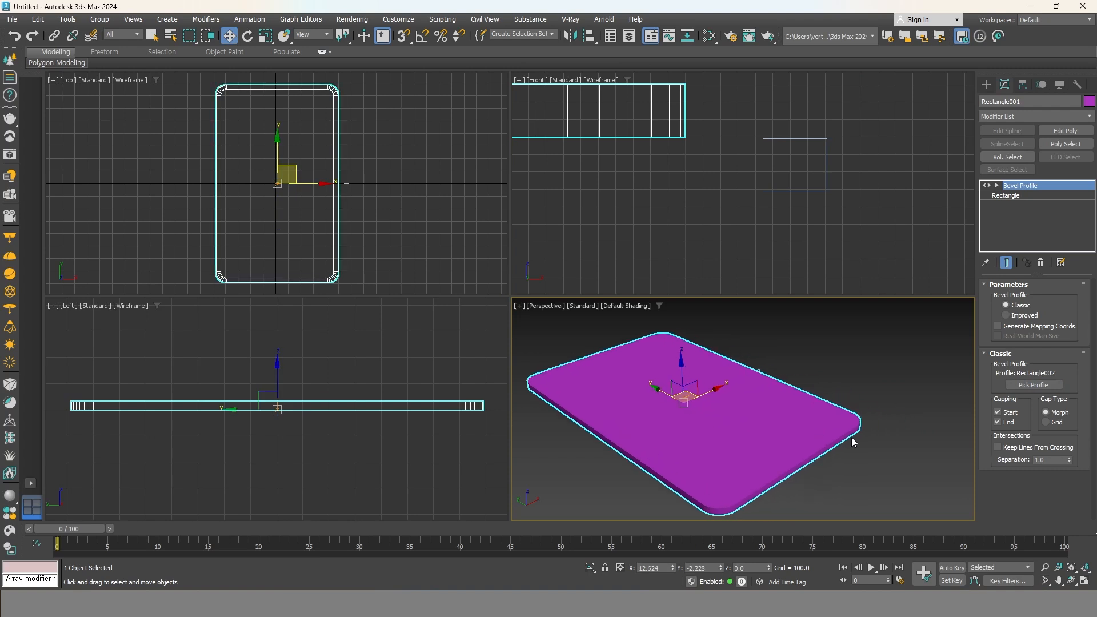
{"action": "scroll", "coordinate": [852, 437], "scroll_direction": "up", "scroll_amount": 3}
{"action": "scroll", "coordinate": [857, 424], "scroll_direction": "up", "scroll_amount": 1}
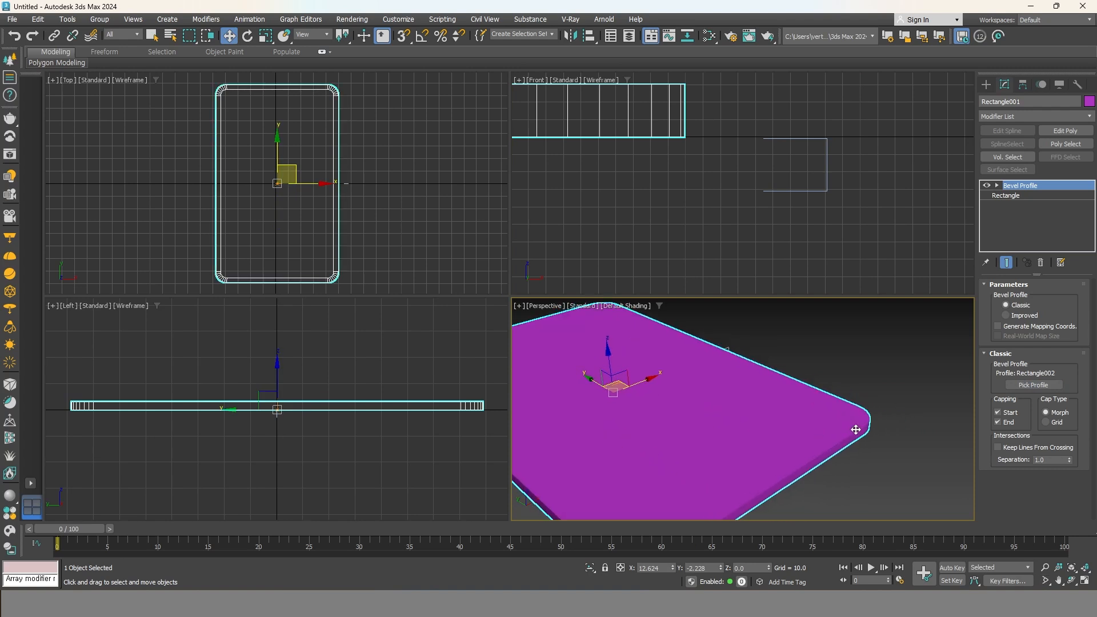
{"action": "key", "text": "F4"}
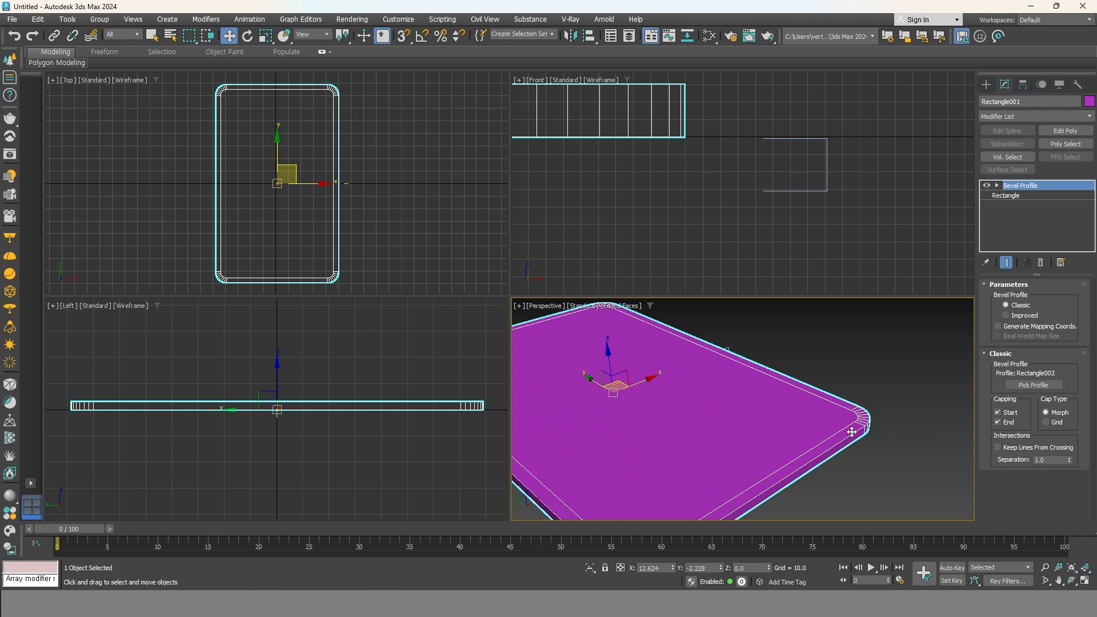
{"action": "middle_click_drag", "start_coordinate": [797, 210], "coordinate": [812, 241]}
{"action": "scroll", "coordinate": [833, 195], "scroll_direction": "up", "scroll_amount": 2}
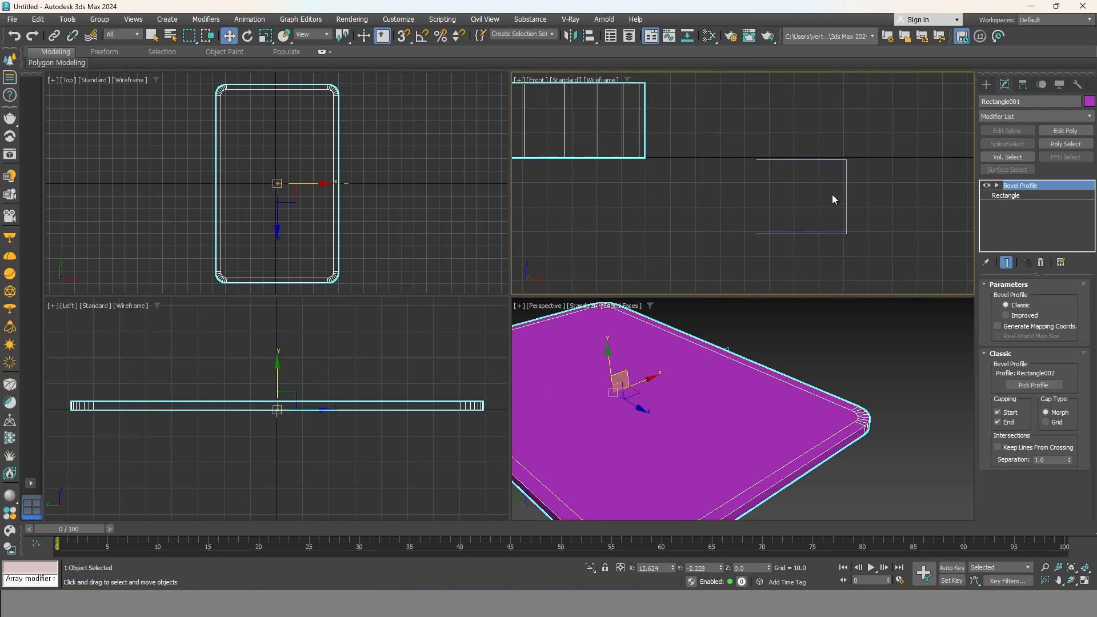
{"action": "left_click", "coordinate": [831, 160]}
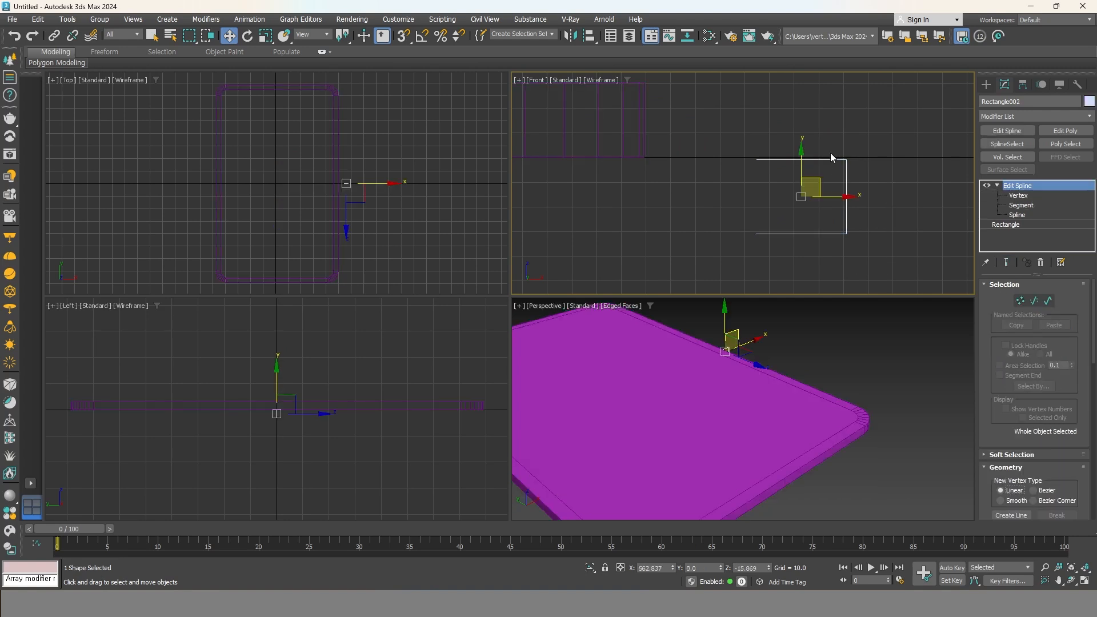
{"action": "left_click", "coordinate": [865, 425]}
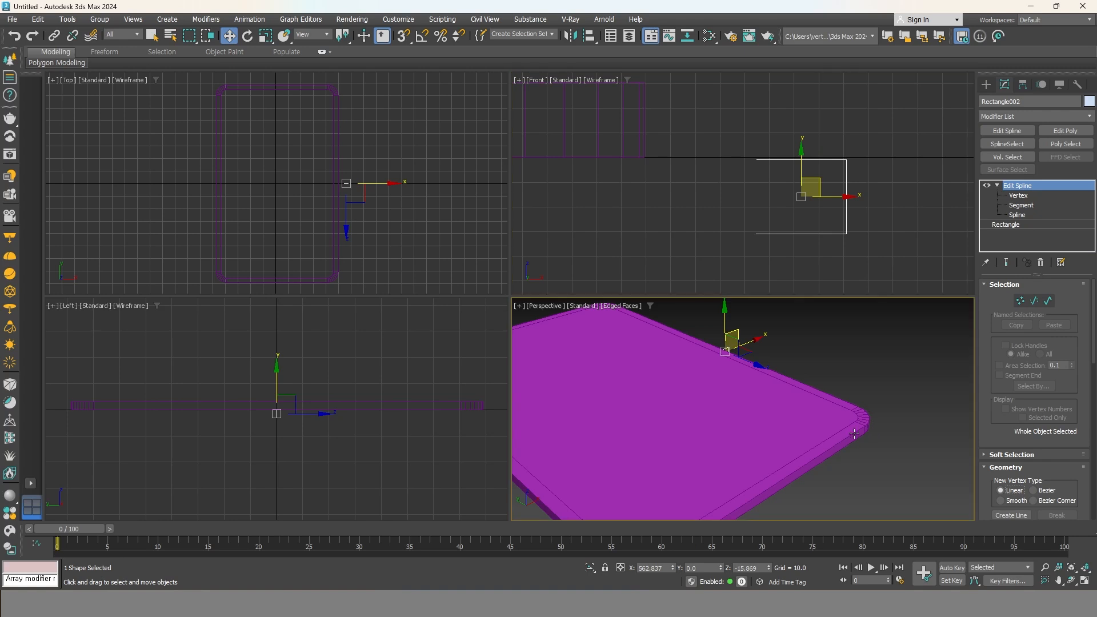
{"action": "key", "text": "ctrl+z"}
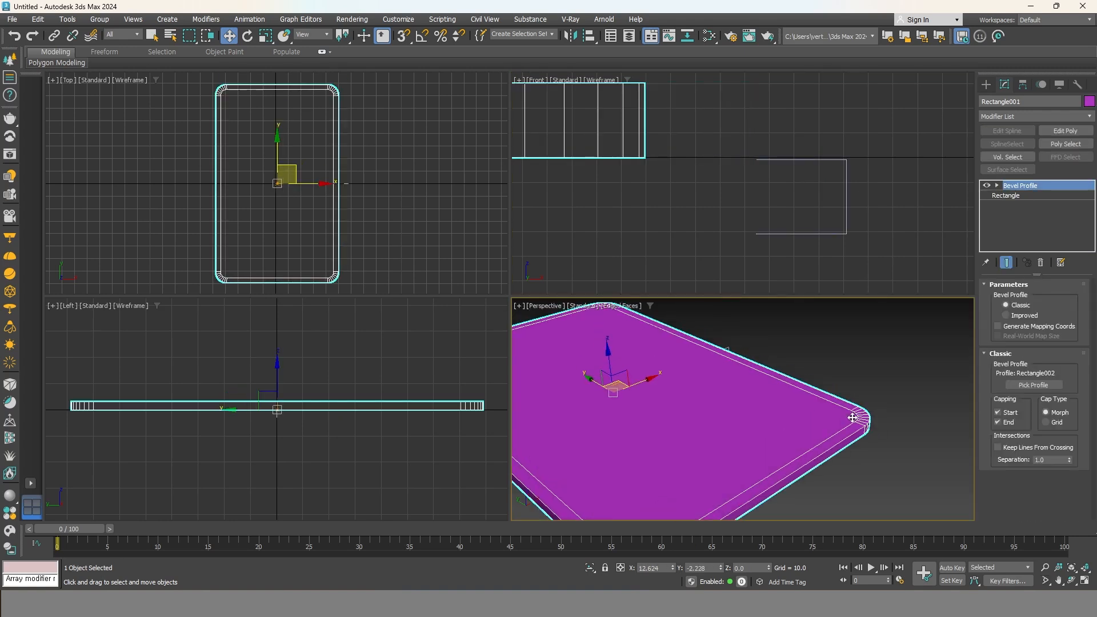
Insert three vertices along the small profile's right vertical segment with Refine at the Vertex level of Edit Spline.
{"action": "left_click", "coordinate": [846, 229]}
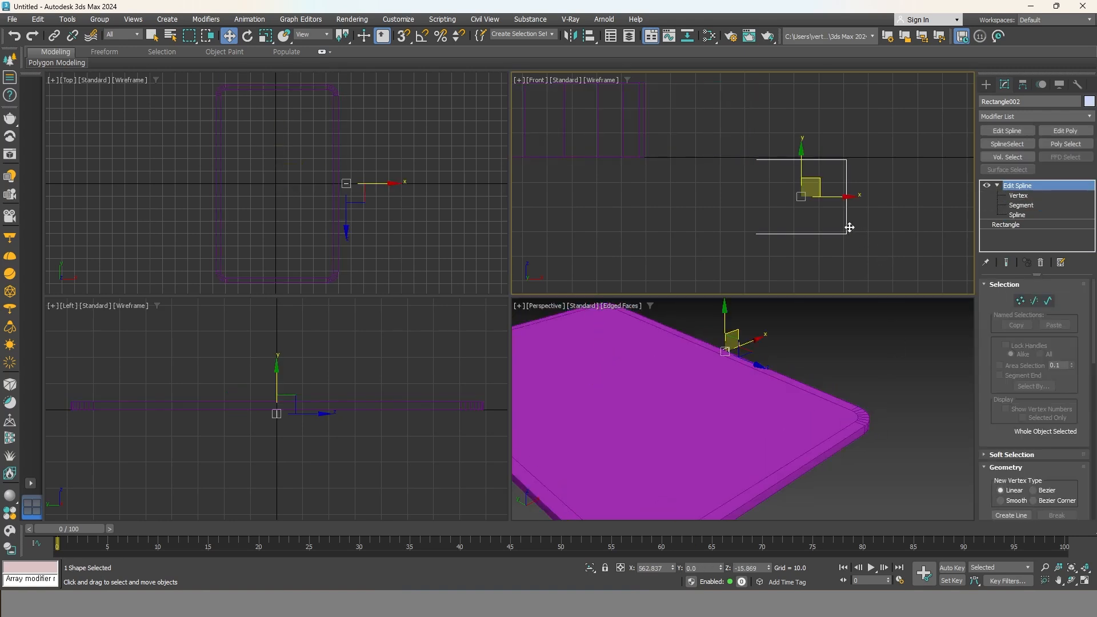
{"action": "left_click", "coordinate": [1018, 195]}
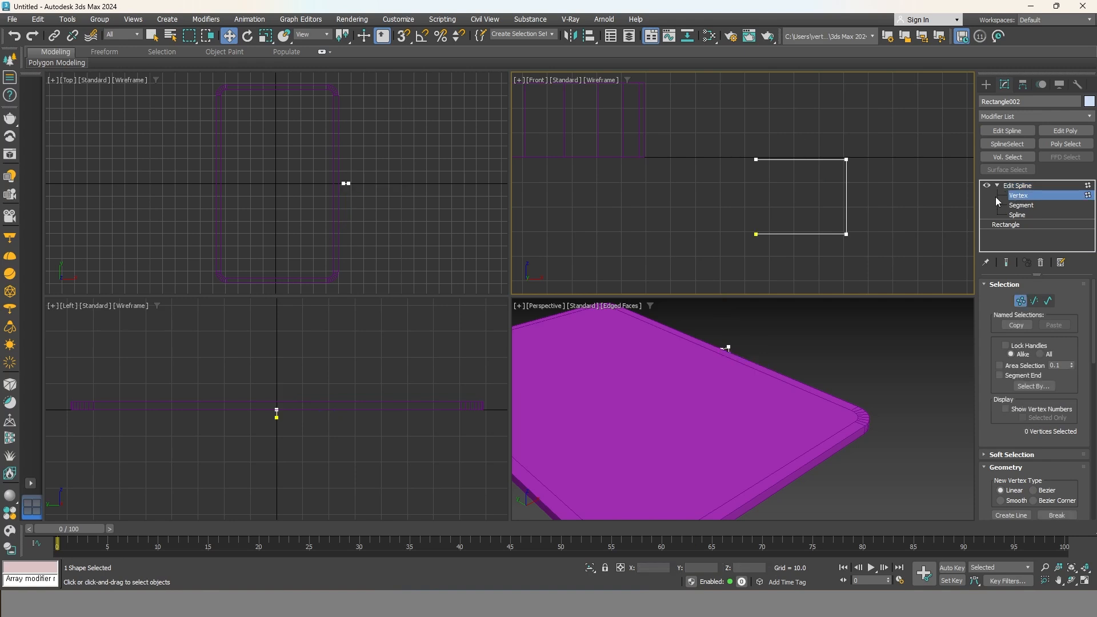
{"action": "right_click", "coordinate": [854, 184]}
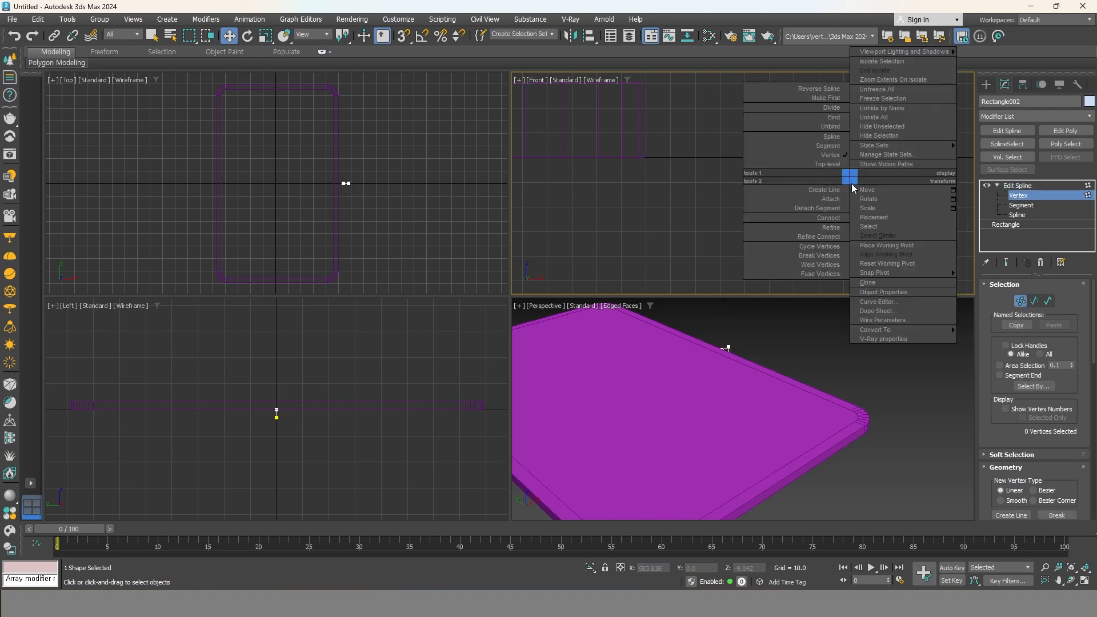
{"action": "left_click", "coordinate": [838, 227]}
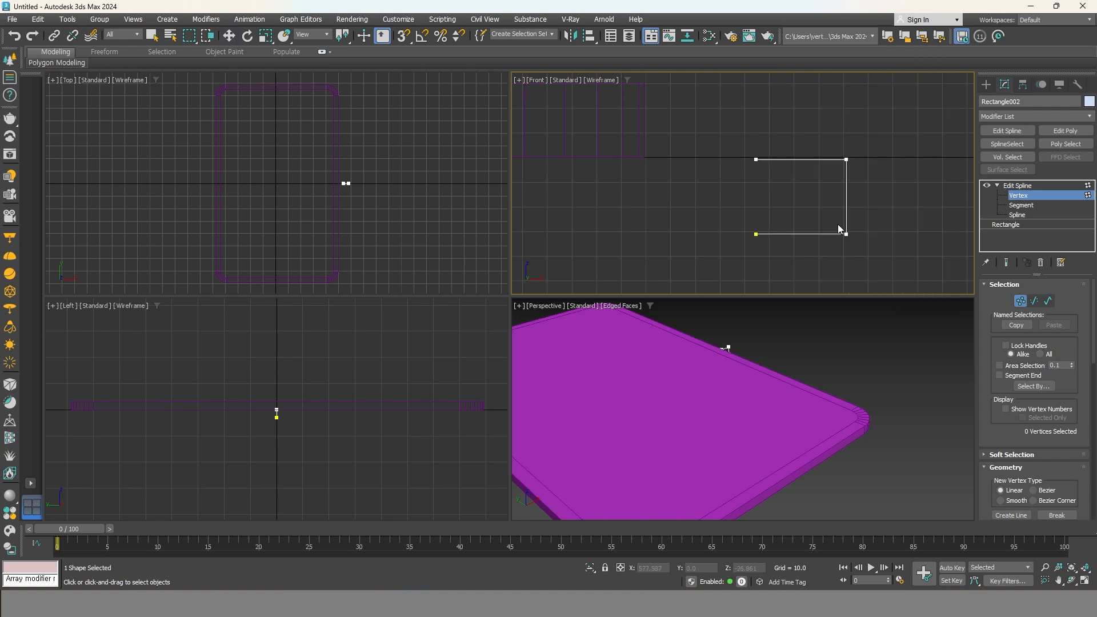
{"action": "left_click", "coordinate": [846, 180]}
{"action": "left_click", "coordinate": [846, 200]}
{"action": "key", "text": "w"}
{"action": "left_click_drag", "start_coordinate": [834, 181], "coordinate": [863, 214]}
{"action": "right_click", "coordinate": [859, 219]}
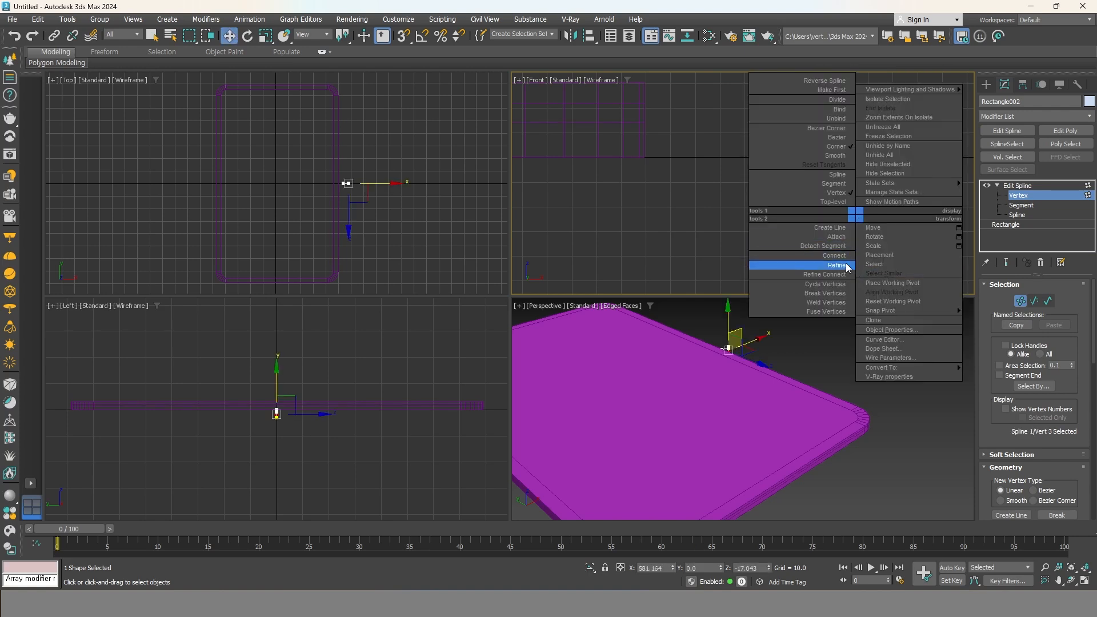
{"action": "left_click", "coordinate": [845, 263]}
{"action": "right_click", "coordinate": [869, 234]}
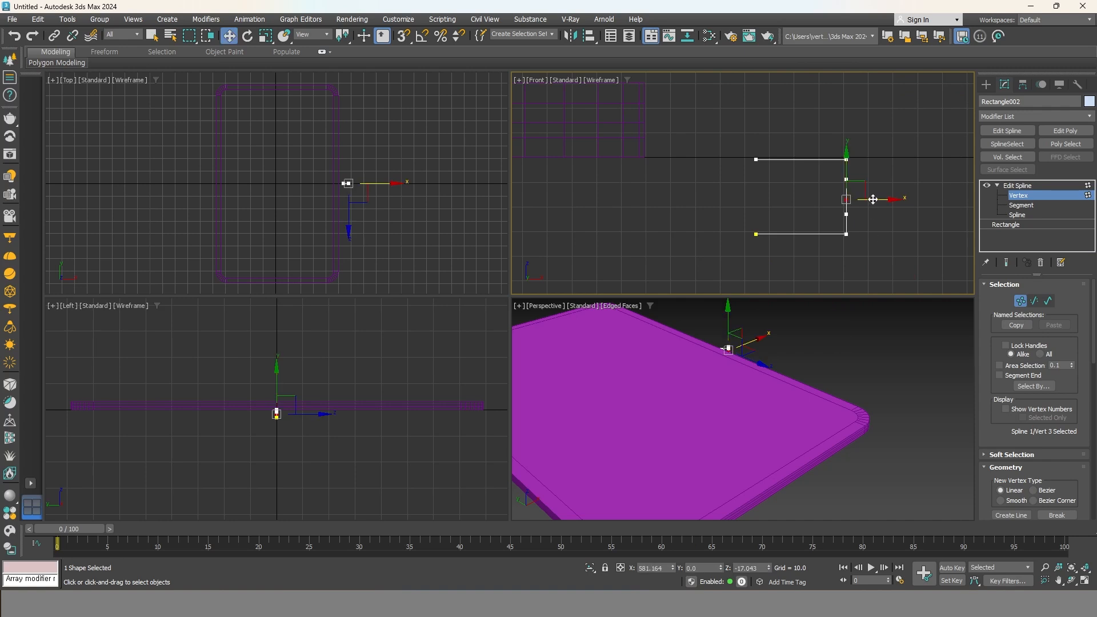
Move the upper and lower of the three inserted vertices inward about 6.5 units to form a zigzag edge, and inspect the slab's rim.
{"action": "left_click", "coordinate": [875, 194]}
{"action": "scroll", "coordinate": [862, 180], "scroll_direction": "up", "scroll_amount": 2}
{"action": "left_click", "coordinate": [839, 180]}
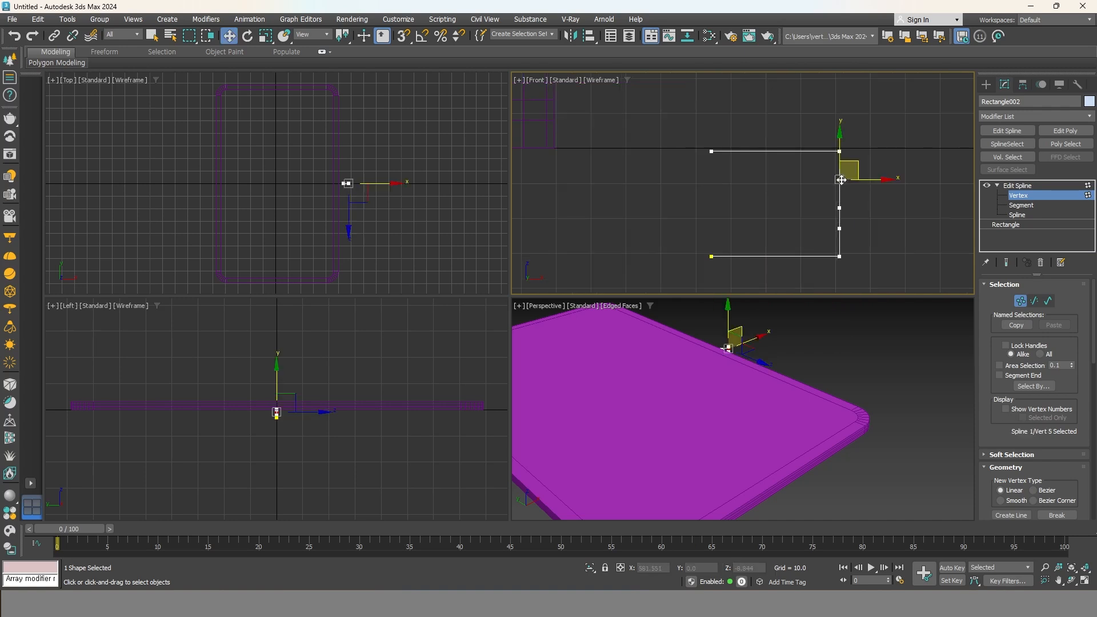
{"action": "left_click_drag", "start_coordinate": [876, 180], "coordinate": [854, 182]}
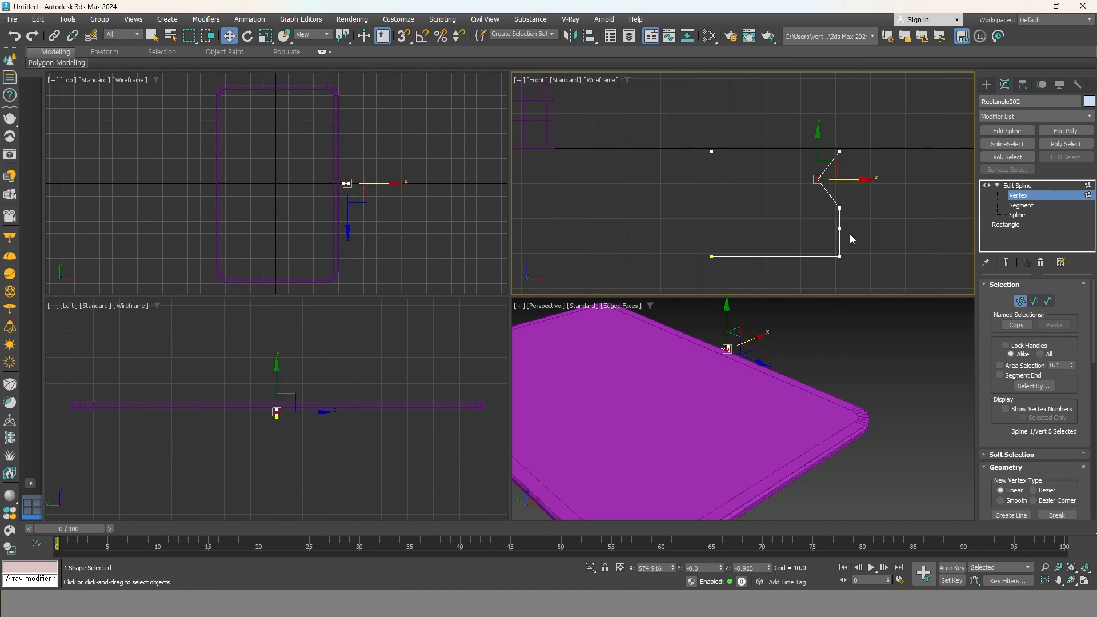
{"action": "left_click", "coordinate": [839, 229]}
{"action": "left_click_drag", "start_coordinate": [840, 232], "coordinate": [851, 237]}
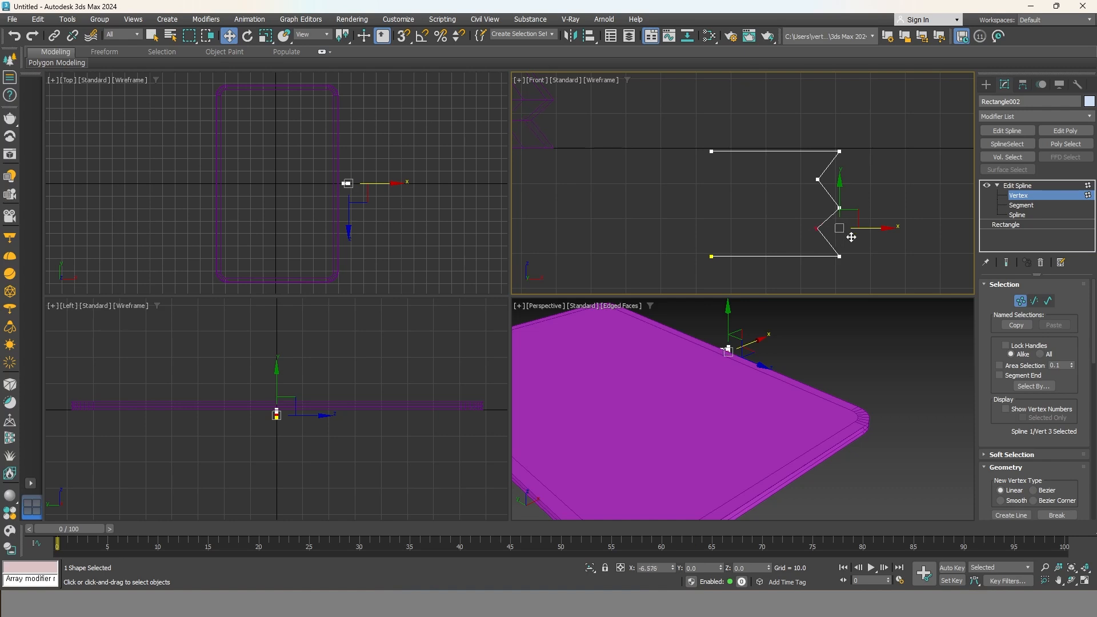
{"action": "left_click", "coordinate": [875, 443]}
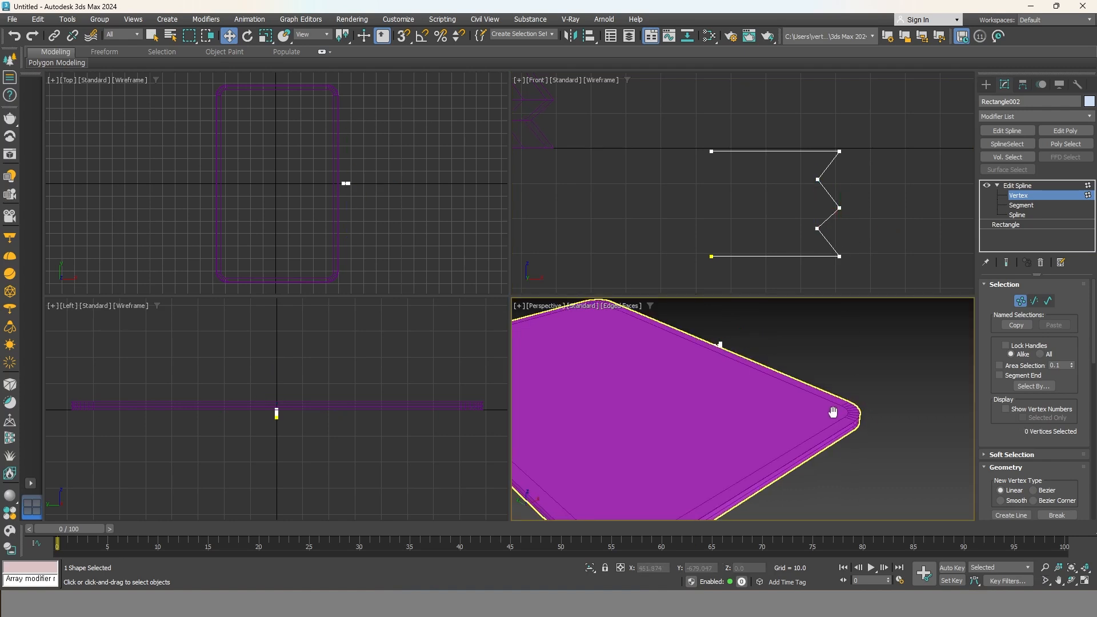
{"action": "middle_click_drag", "start_coordinate": [875, 443], "coordinate": [825, 363], "text": "alt"}
{"action": "scroll", "coordinate": [824, 362], "scroll_direction": "up", "scroll_amount": 2}
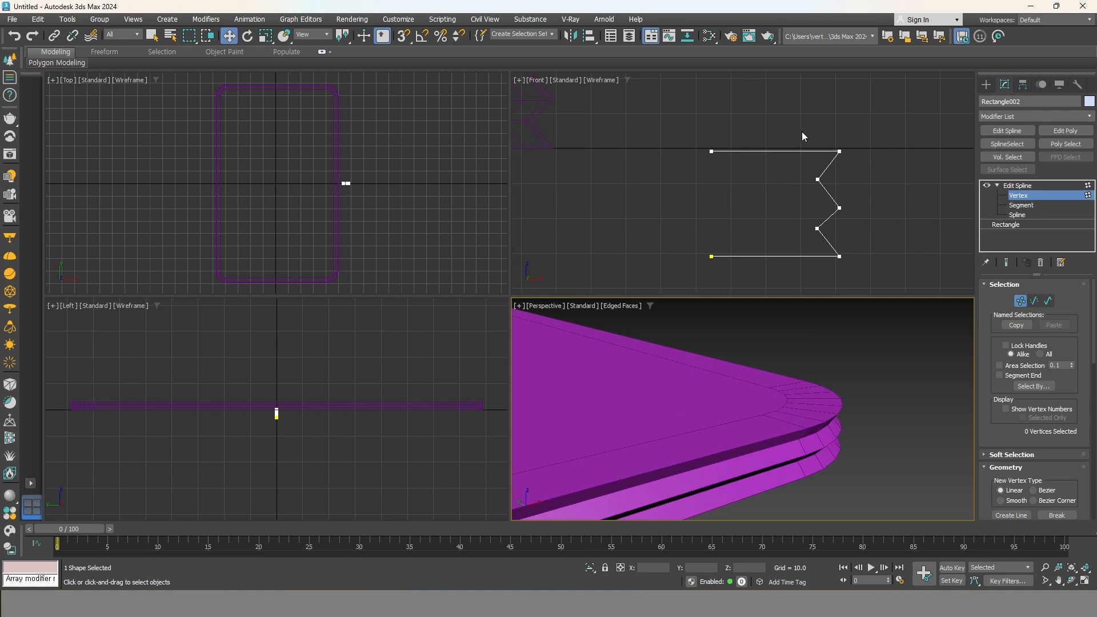
Convert the three inserted vertices on the profile's zigzag edge to Bezier.
{"action": "left_click_drag", "start_coordinate": [802, 164], "coordinate": [854, 240]}
{"action": "right_click", "coordinate": [835, 200]}
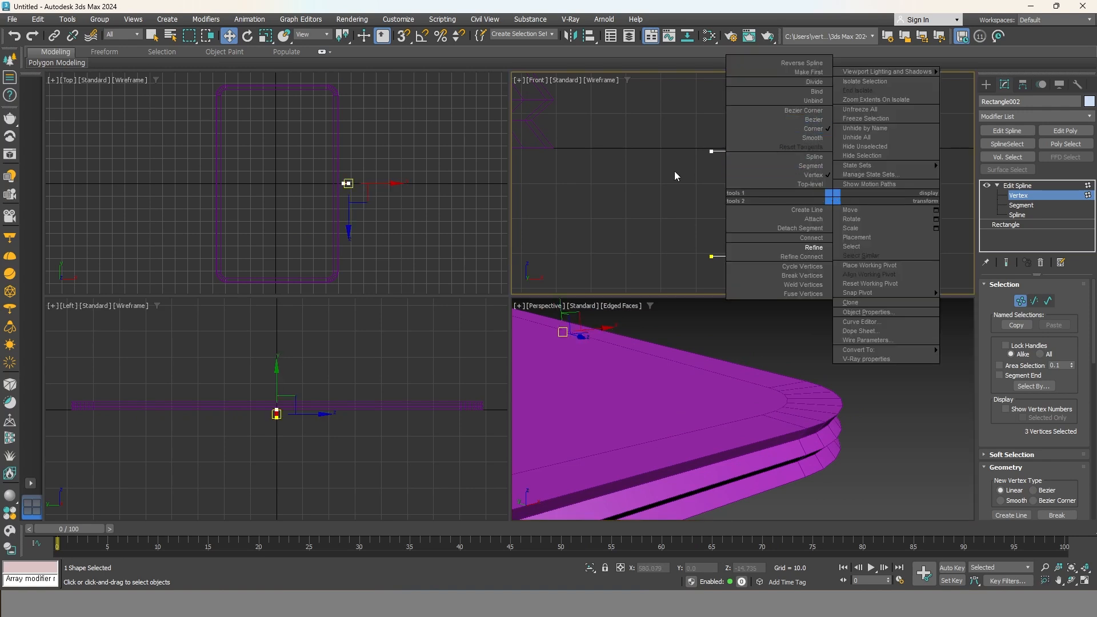
{"action": "left_click_drag", "start_coordinate": [790, 174], "coordinate": [864, 238]}
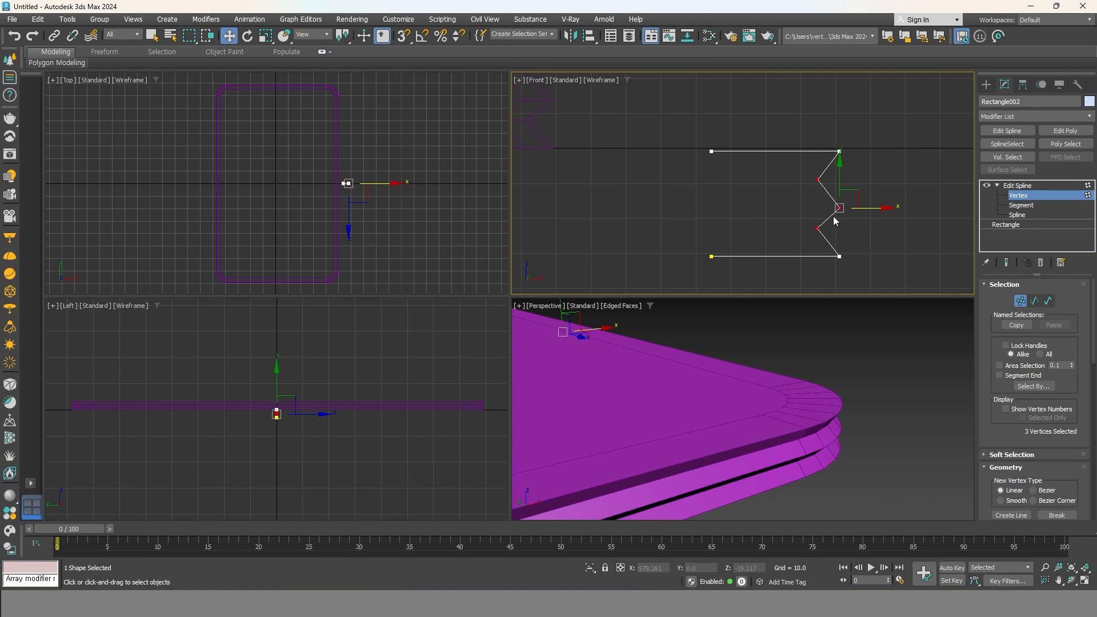
{"action": "right_click", "coordinate": [833, 216]}
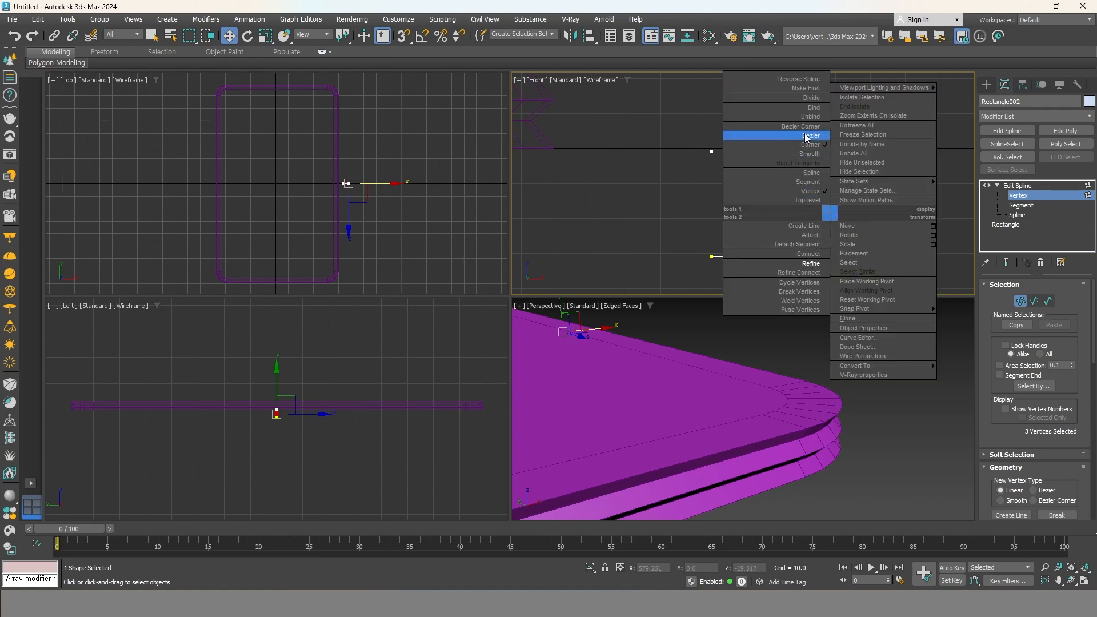
{"action": "left_click", "coordinate": [807, 136]}
{"action": "left_click", "coordinate": [796, 208]}
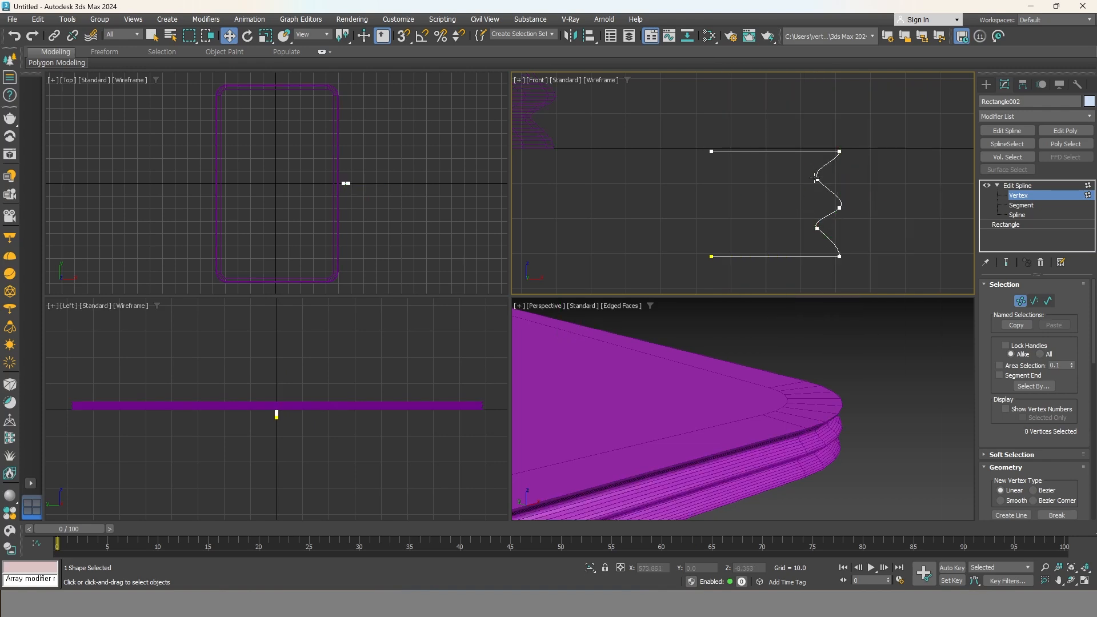
Adjust the Bezier handles of the three inserted vertices to nearly vertical to smooth the profile's wavy edge.
{"action": "left_click", "coordinate": [816, 179]}
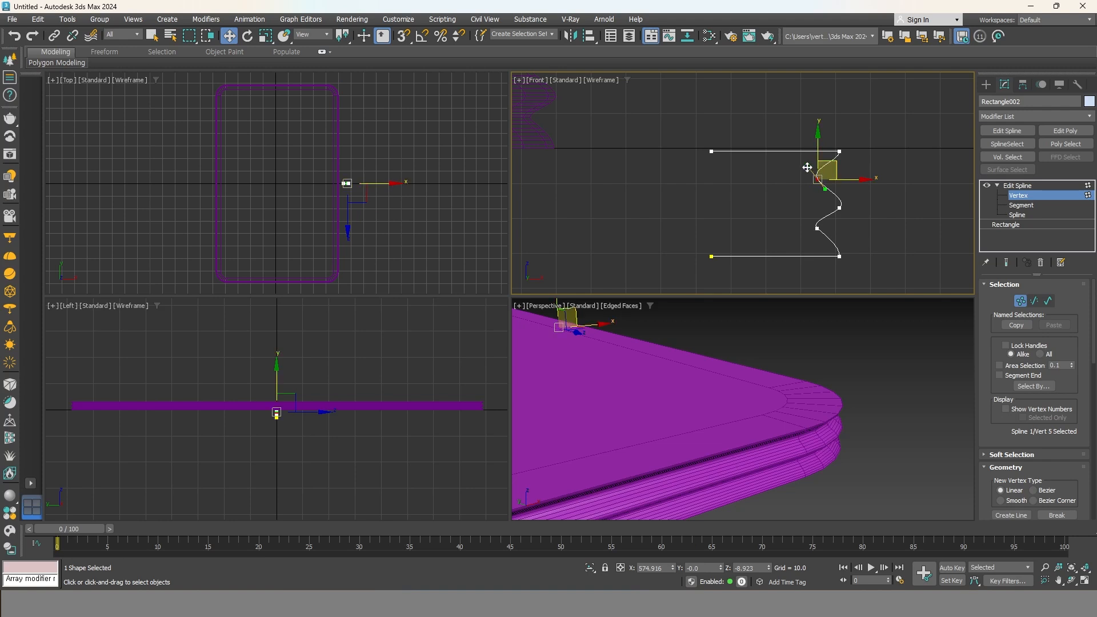
{"action": "left_click", "coordinate": [838, 208]}
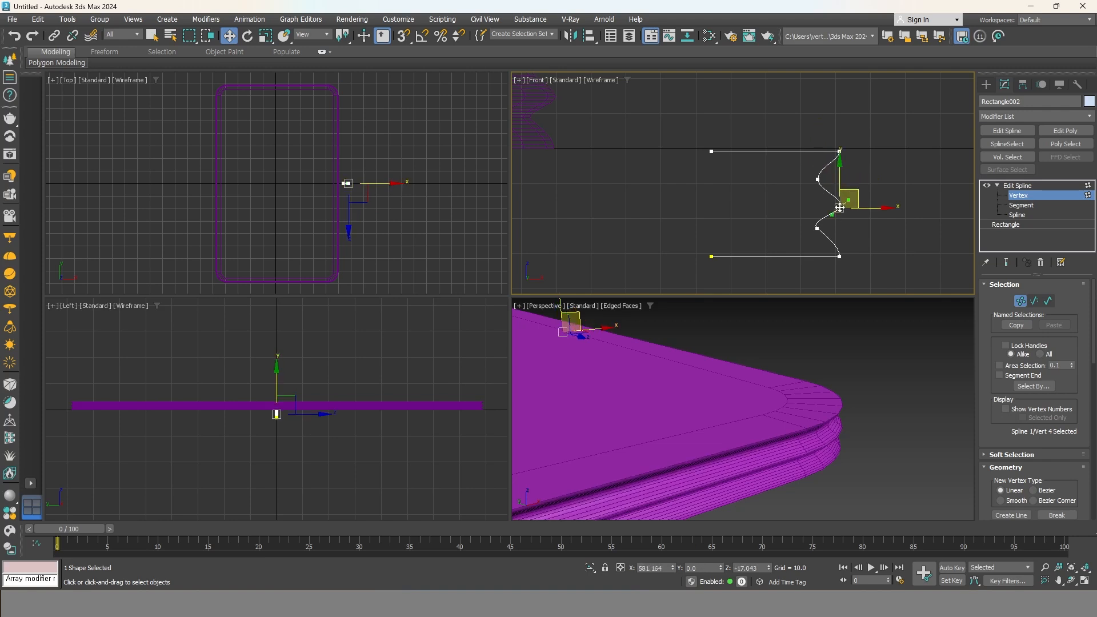
{"action": "left_click_drag", "start_coordinate": [832, 215], "coordinate": [840, 220]}
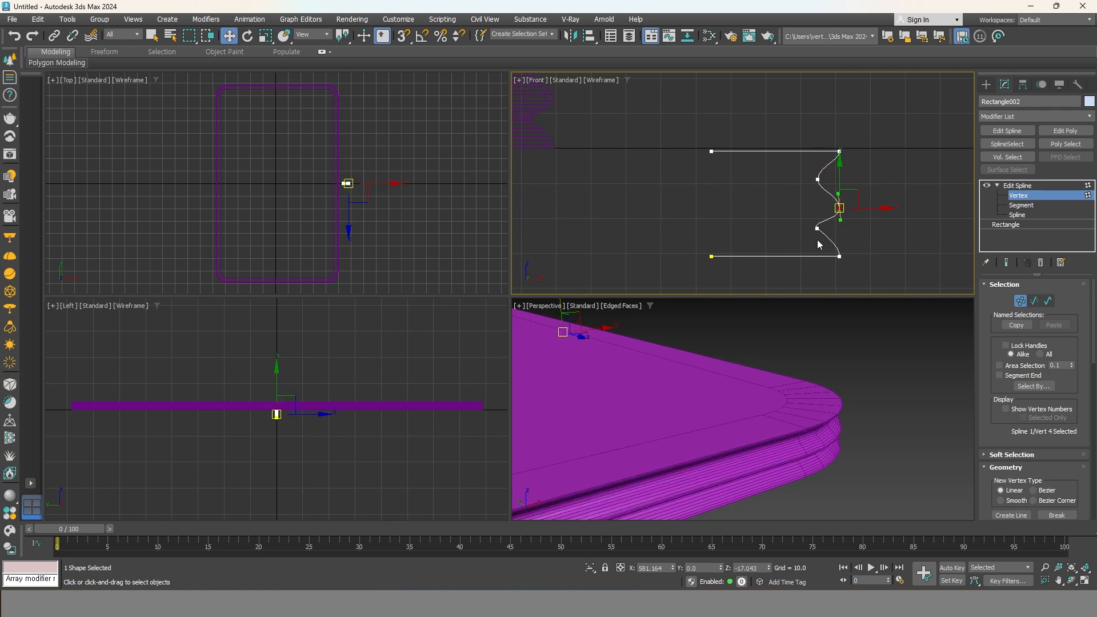
{"action": "left_click", "coordinate": [817, 228]}
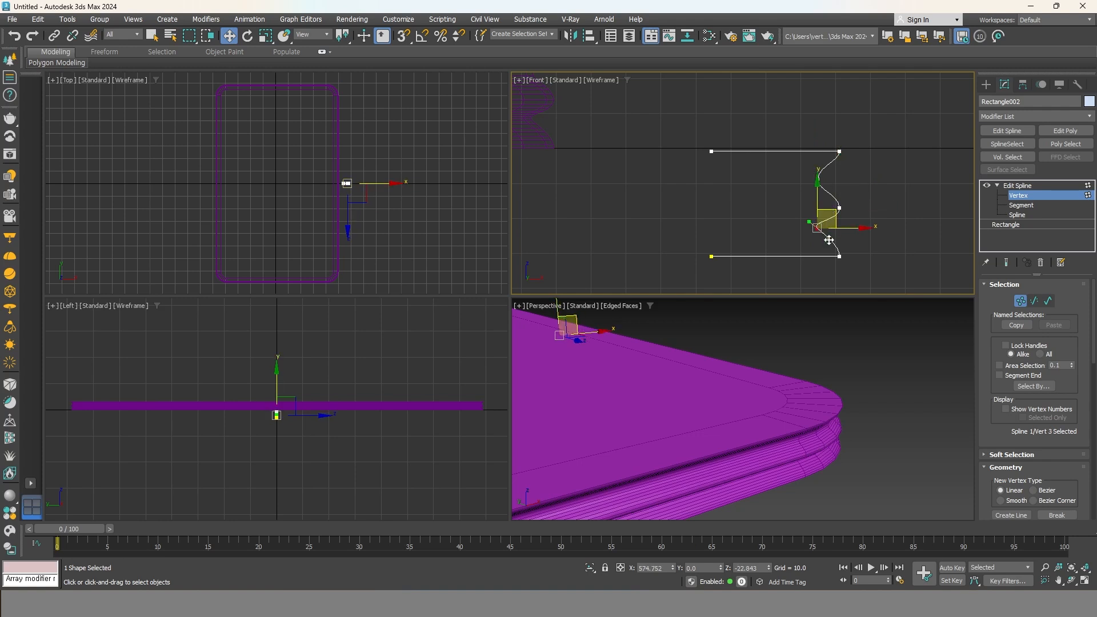
{"action": "left_click_drag", "start_coordinate": [829, 237], "coordinate": [815, 242]}
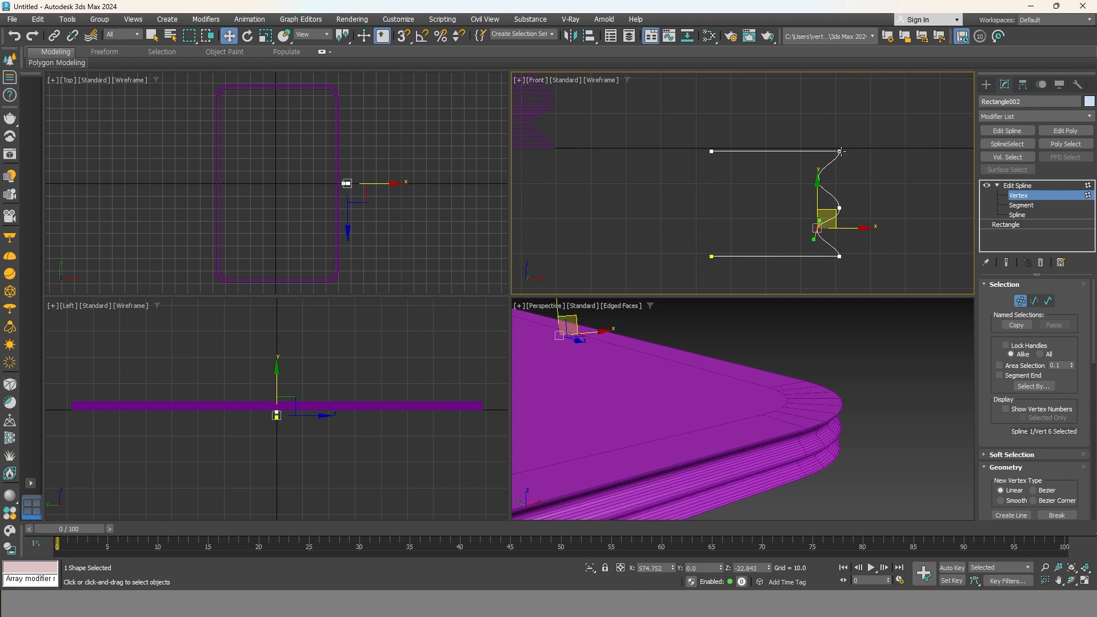
Fillet the two outer corner vertices at the upper and lower ends of the profile's wavy edge together.
{"action": "left_click", "coordinate": [839, 151]}
{"action": "left_click", "coordinate": [839, 257], "text": "ctrl"}
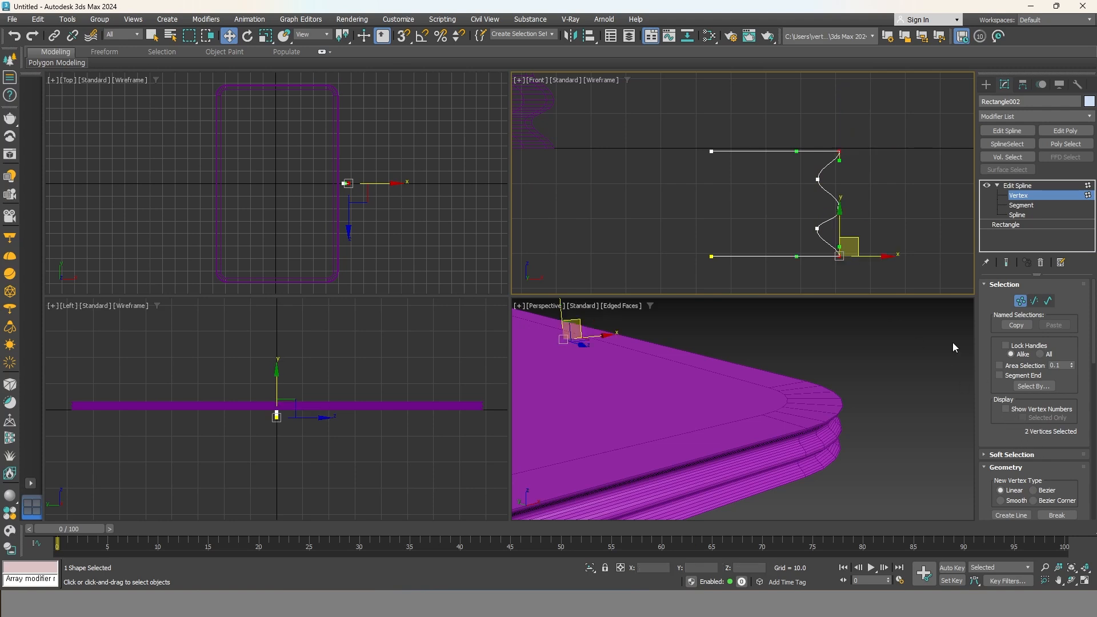
{"action": "left_click", "coordinate": [840, 150]}
{"action": "left_click", "coordinate": [842, 147]}
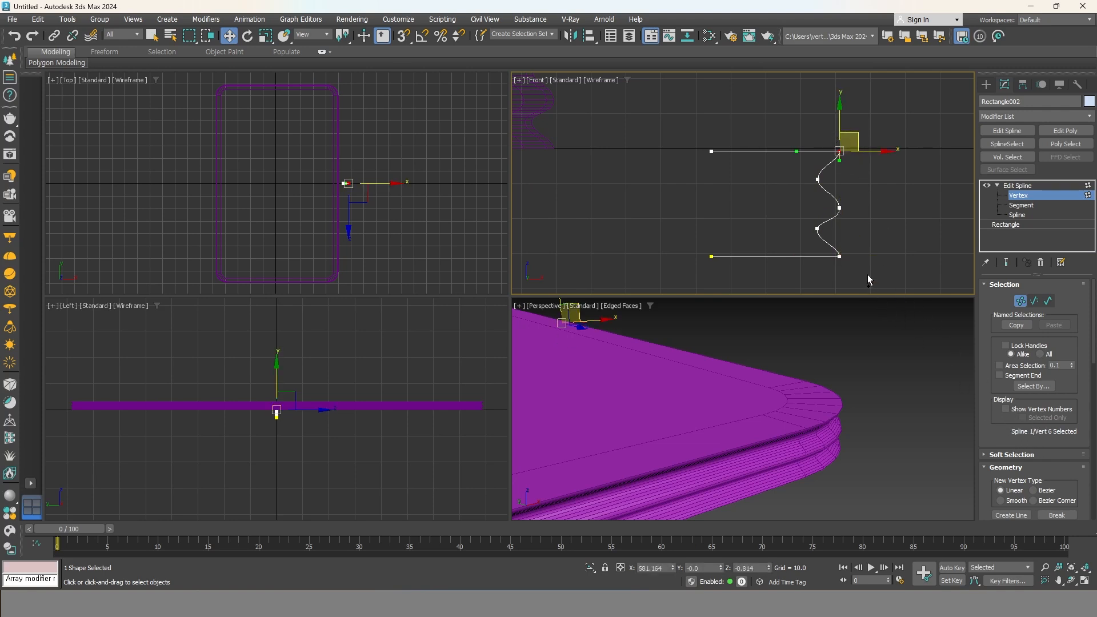
{"action": "left_click_drag", "start_coordinate": [827, 252], "coordinate": [827, 252], "text": "ctrl"}
{"action": "scroll", "coordinate": [1019, 427], "scroll_direction": "down", "scroll_amount": 4}
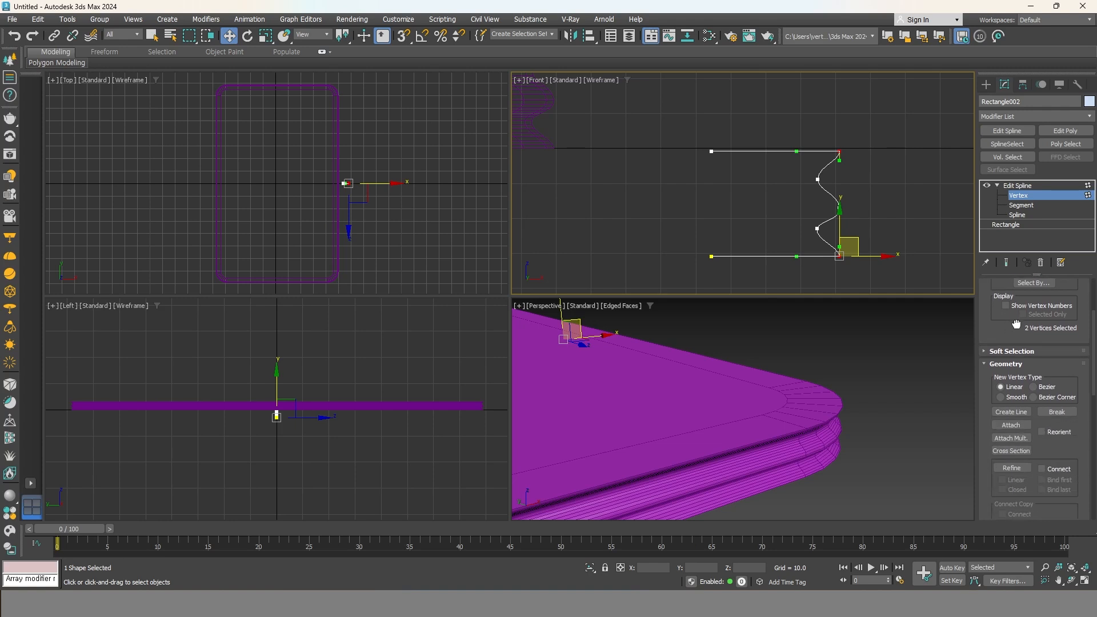
{"action": "scroll", "coordinate": [1018, 427], "scroll_direction": "down", "scroll_amount": 5}
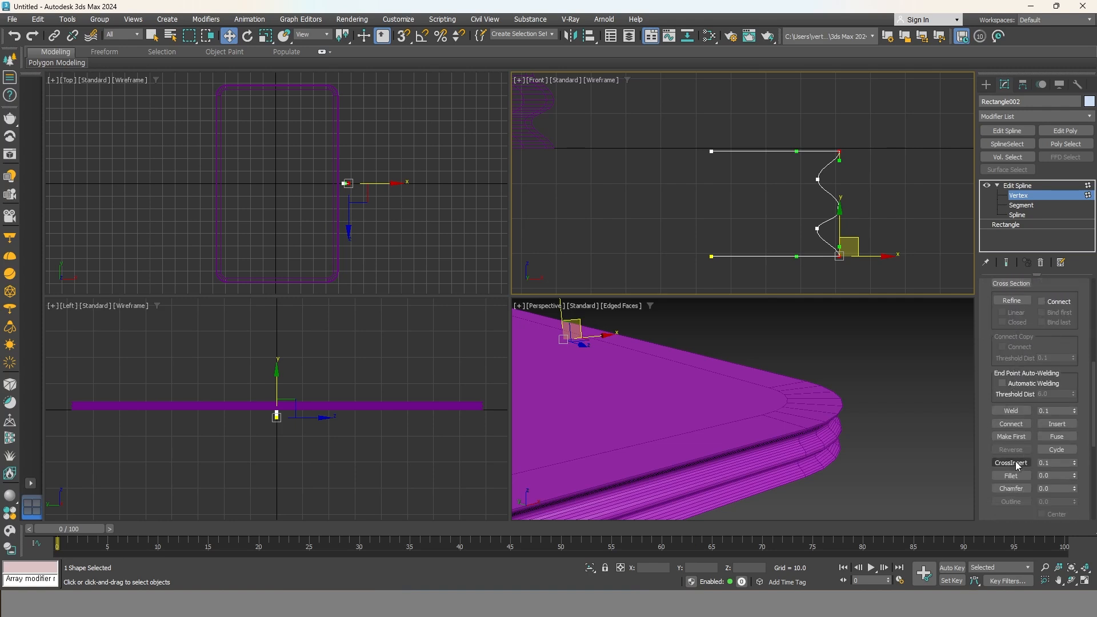
{"action": "left_click", "coordinate": [1012, 476]}
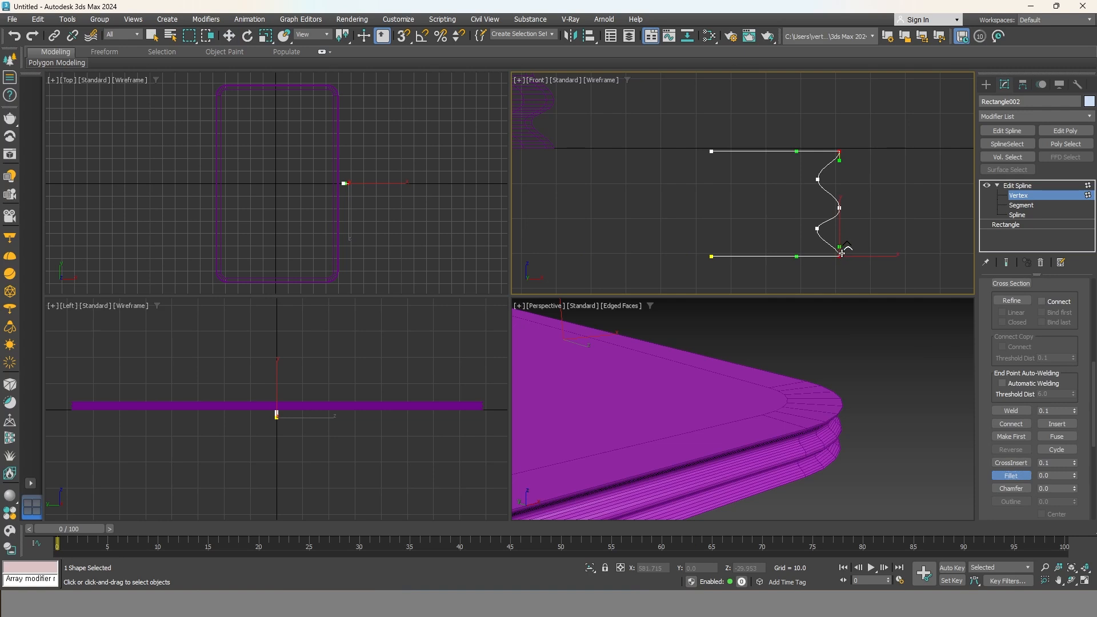
{"action": "left_click_drag", "start_coordinate": [839, 252], "coordinate": [844, 242]}
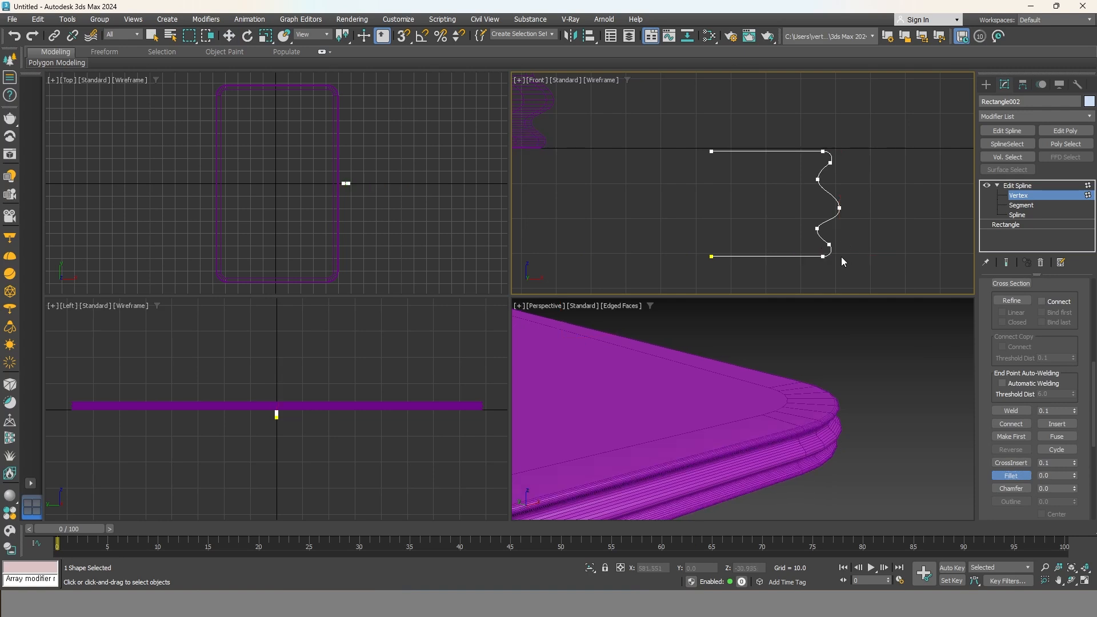
{"action": "key", "text": "ctrl+z"}
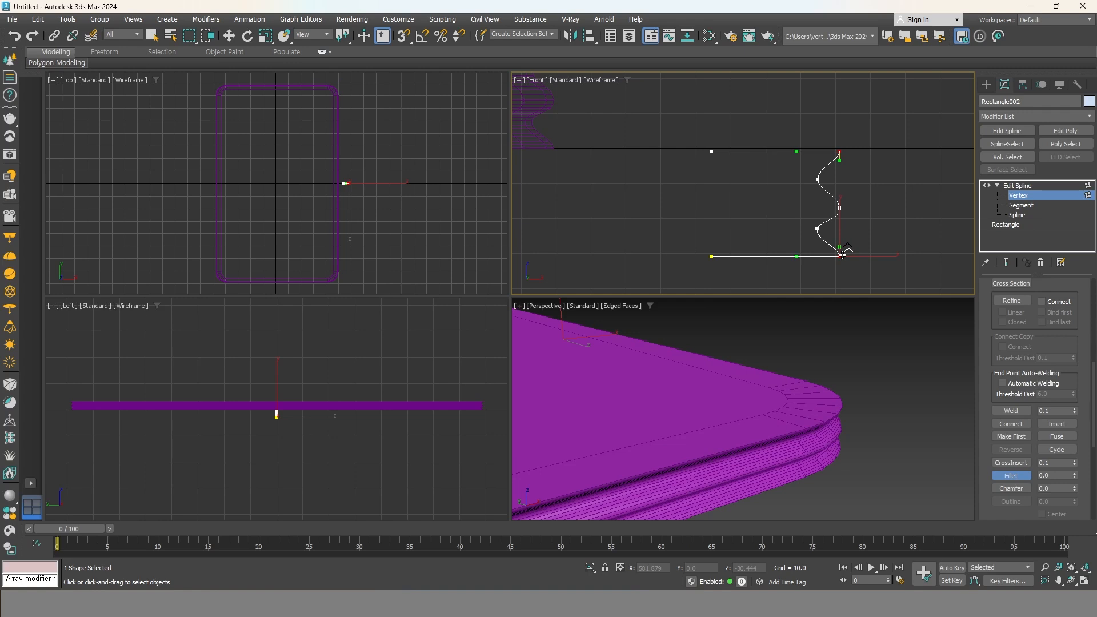
{"action": "left_click_drag", "start_coordinate": [842, 255], "coordinate": [837, 232]}
Turn off edged faces in the Perspective view and inspect the slab's shaded rim and rounded corner.
{"action": "middle_click_drag", "start_coordinate": [820, 434], "coordinate": [824, 421]}
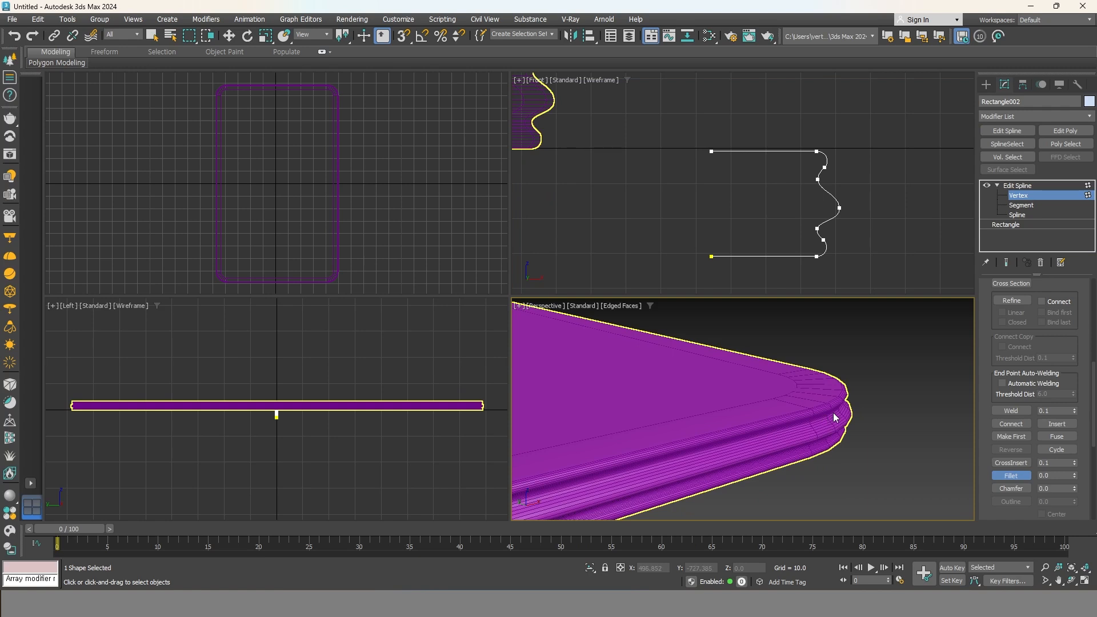
{"action": "key", "text": "F4"}
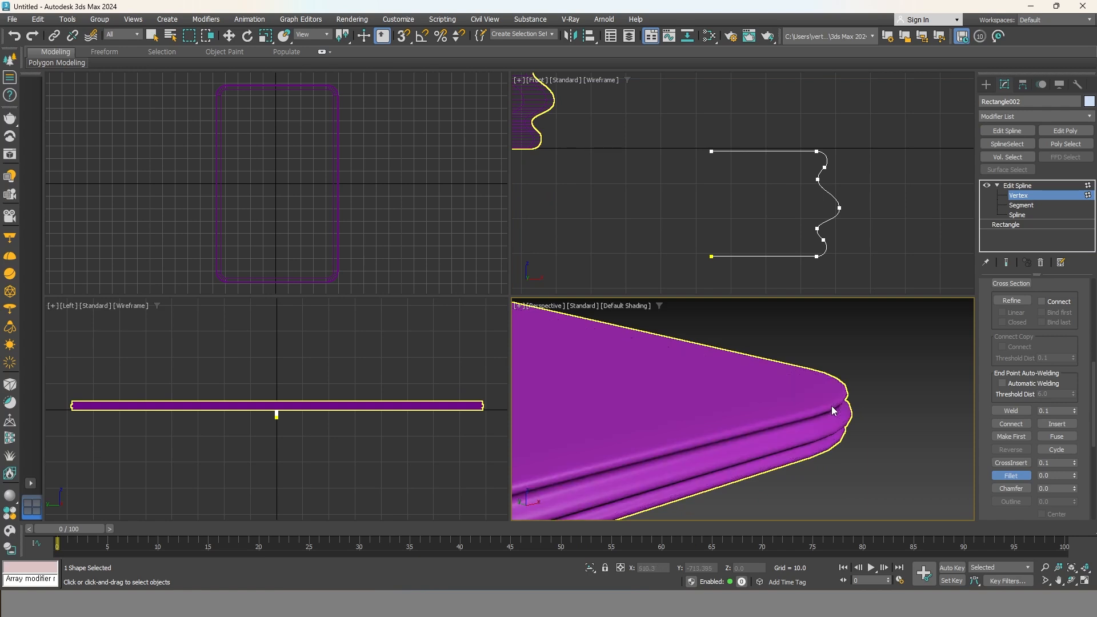
{"action": "middle_click_drag", "start_coordinate": [830, 419], "coordinate": [809, 321], "text": "alt"}
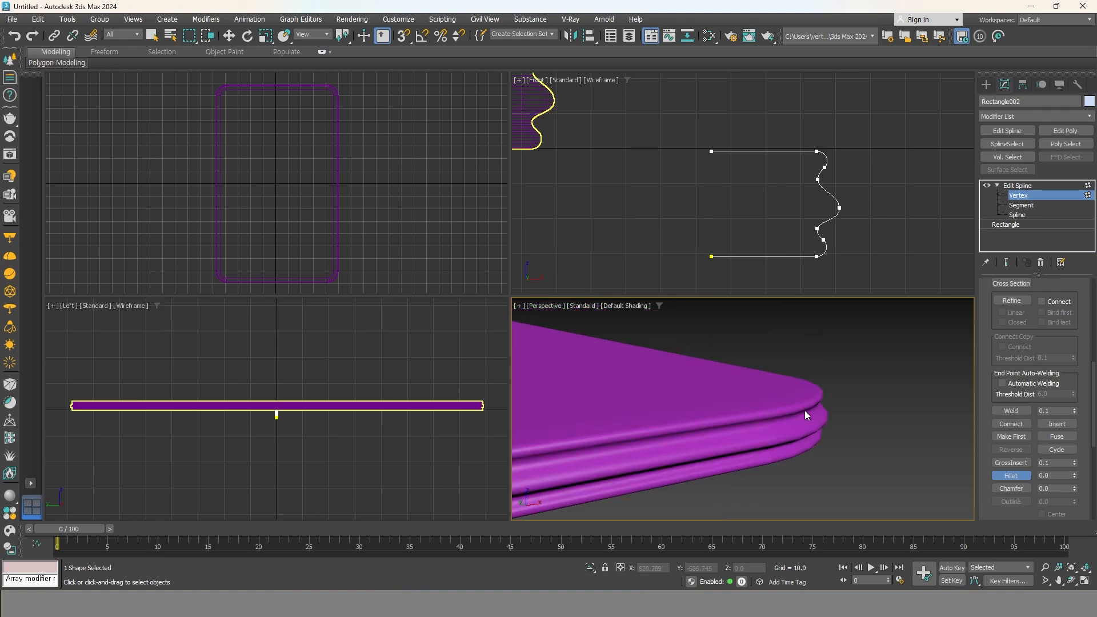
{"action": "mouse_move", "coordinate": [806, 415]}
{"action": "middle_mouse_down", "text": "alt"}
{"action": "mouse_move", "coordinate": [810, 453]}
{"action": "mouse_move", "coordinate": [814, 400]}
{"action": "mouse_move", "coordinate": [807, 417]}
{"action": "middle_mouse_up", "text": "alt"}
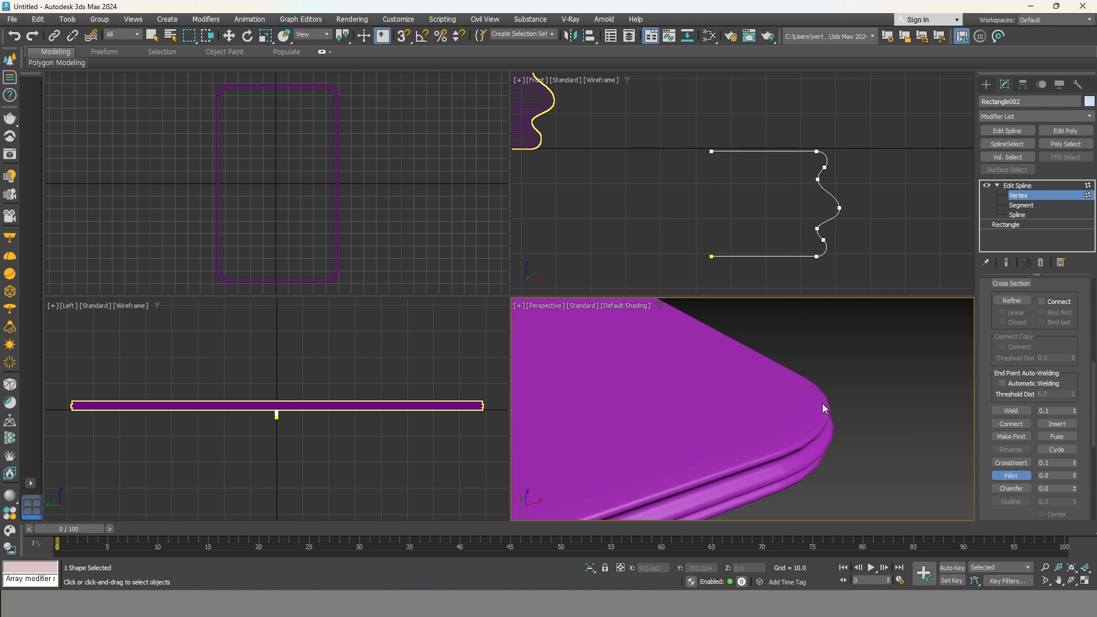
Leave the profile's vertex editing and enable Adaptive interpolation on the slab's base rectangle beneath Bevel Profile.
{"action": "left_click", "coordinate": [1017, 186]}
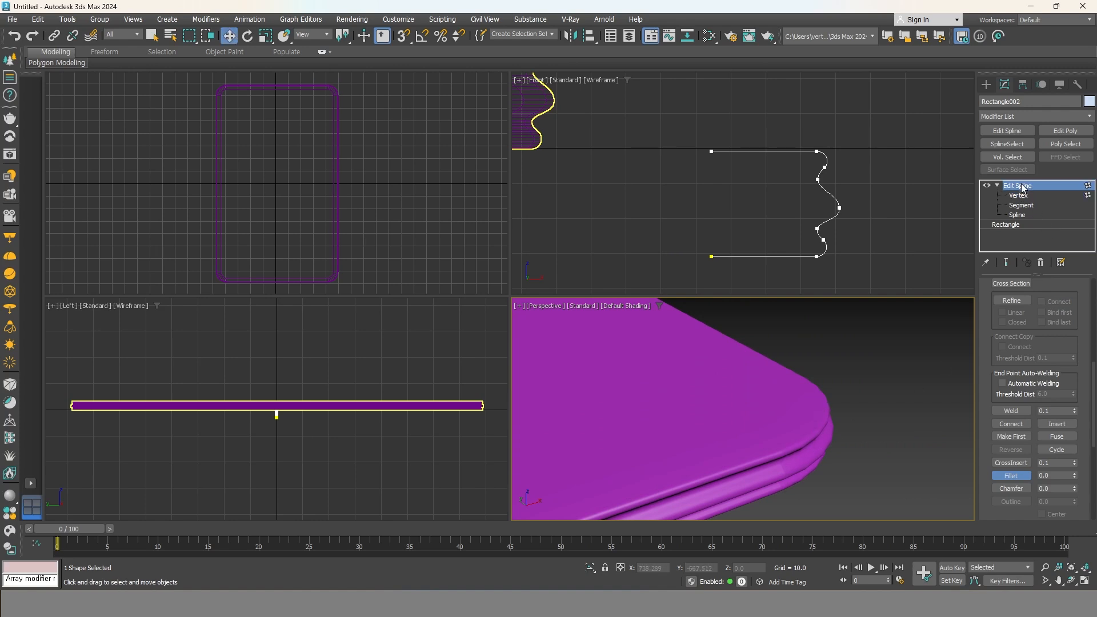
{"action": "left_click", "coordinate": [746, 453]}
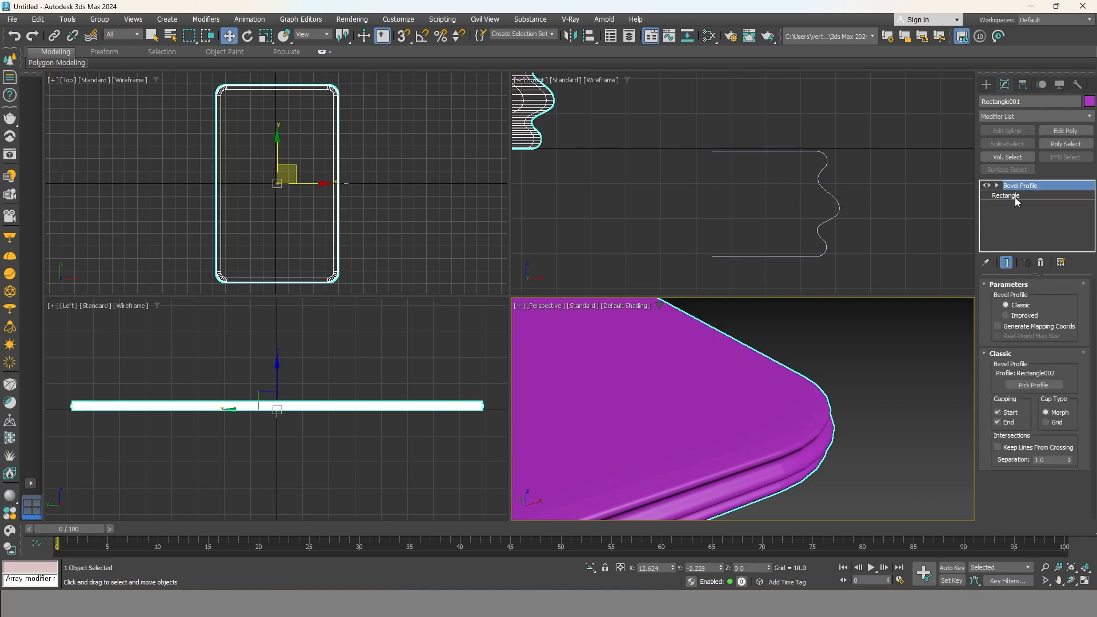
{"action": "left_click", "coordinate": [1015, 197]}
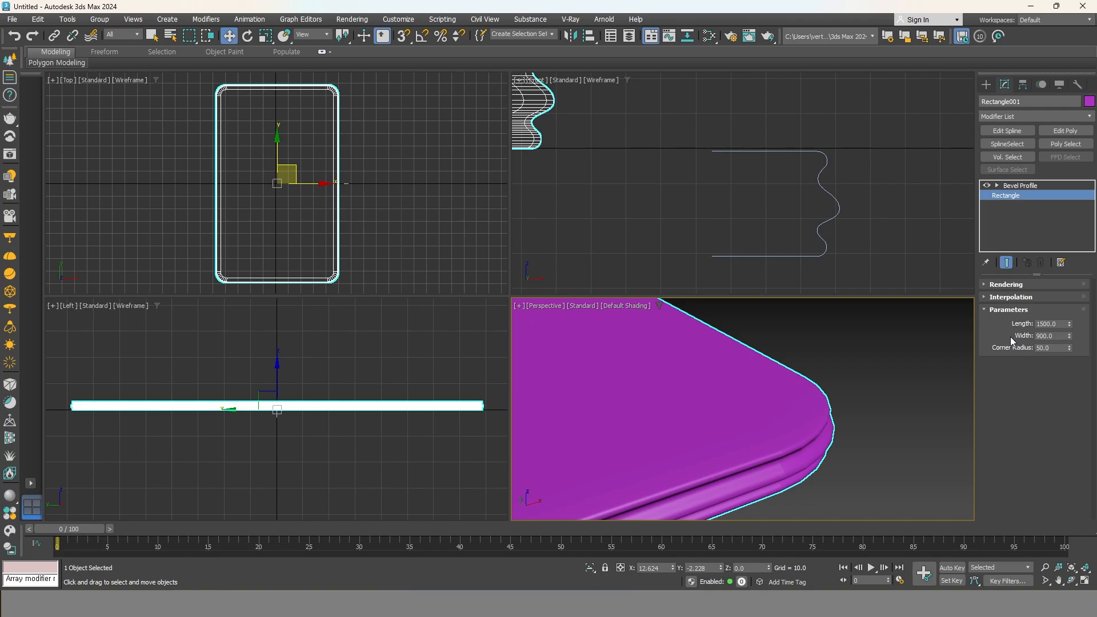
{"action": "left_click", "coordinate": [1010, 296]}
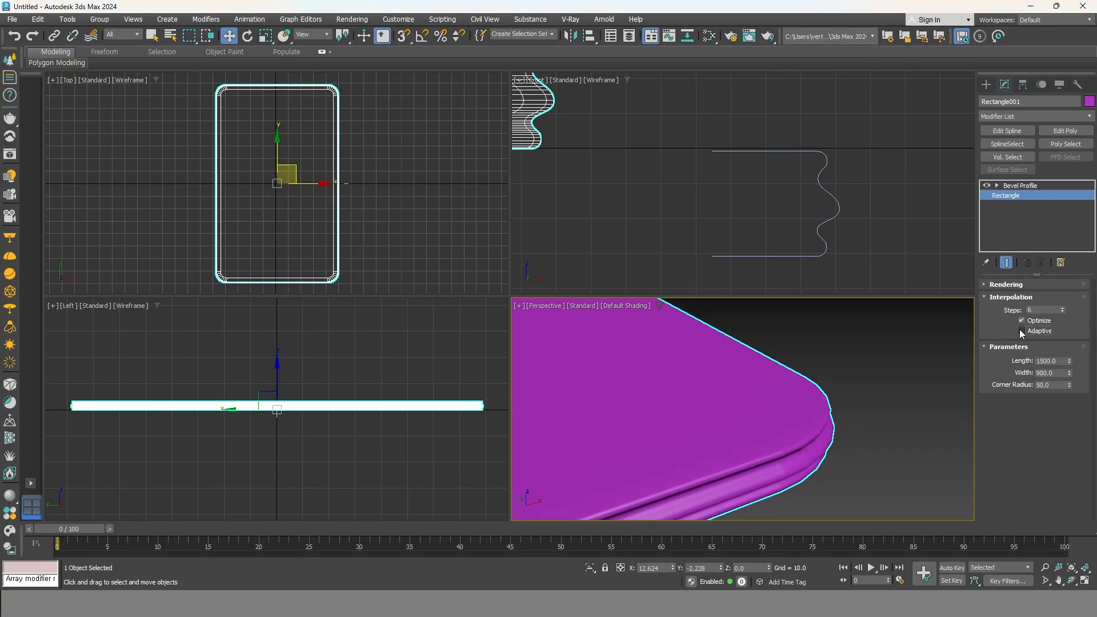
{"action": "left_click", "coordinate": [1022, 331]}
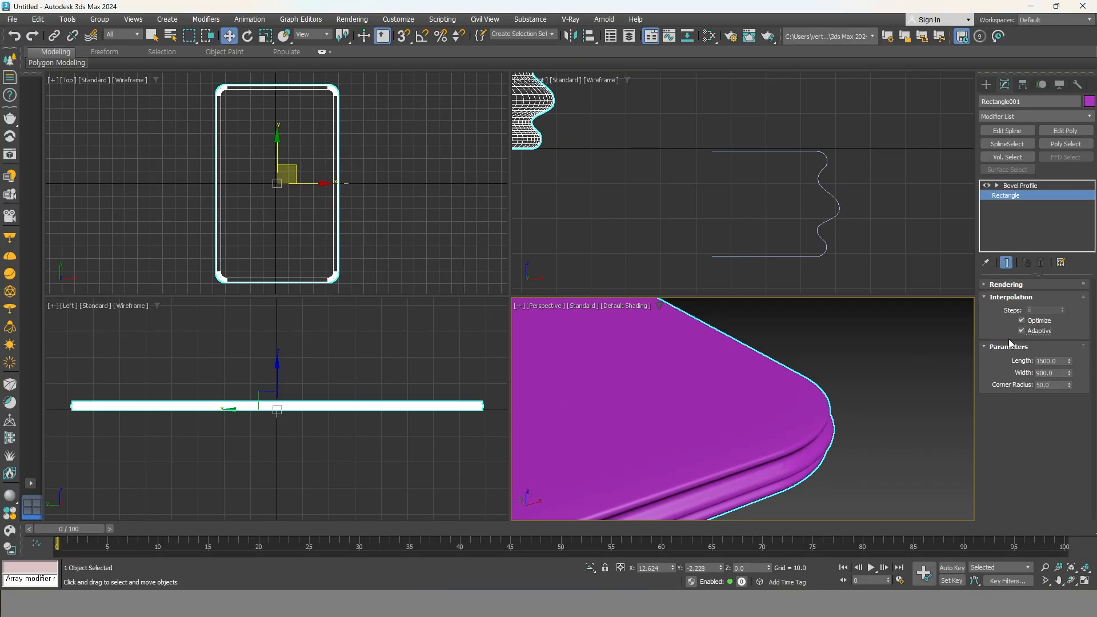
{"action": "left_click", "coordinate": [1022, 331]}
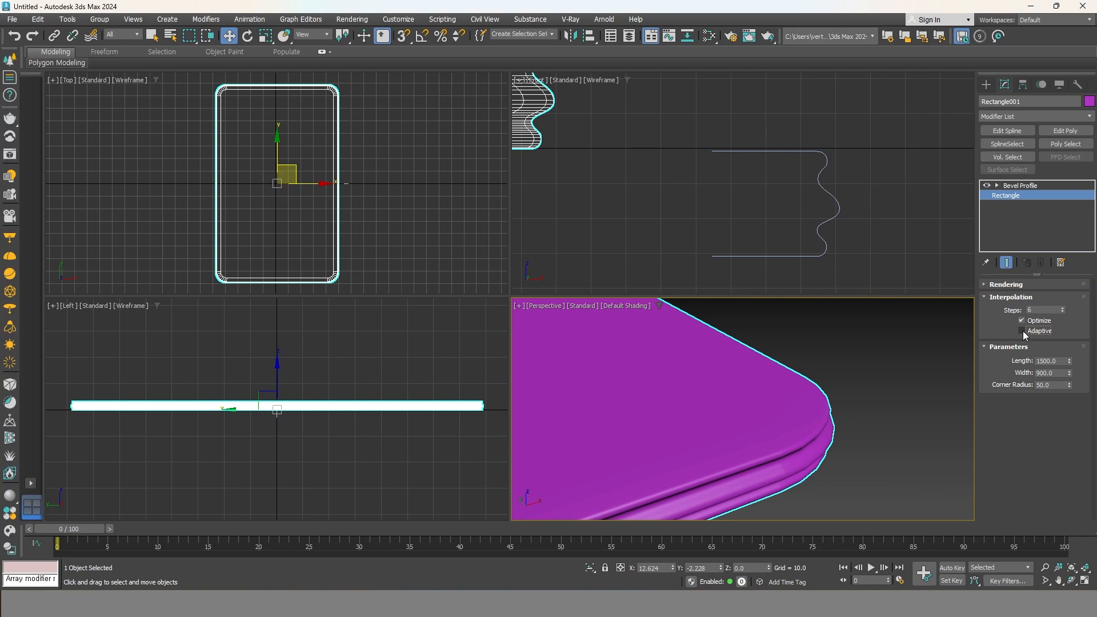
{"action": "left_click", "coordinate": [1022, 331]}
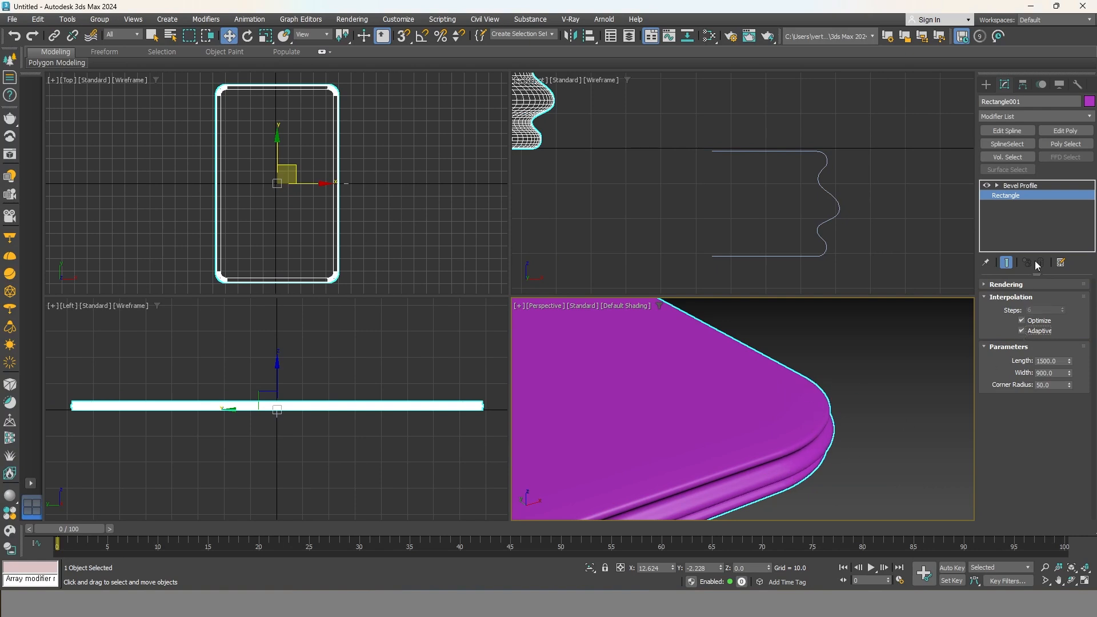
{"action": "left_click", "coordinate": [1017, 186]}
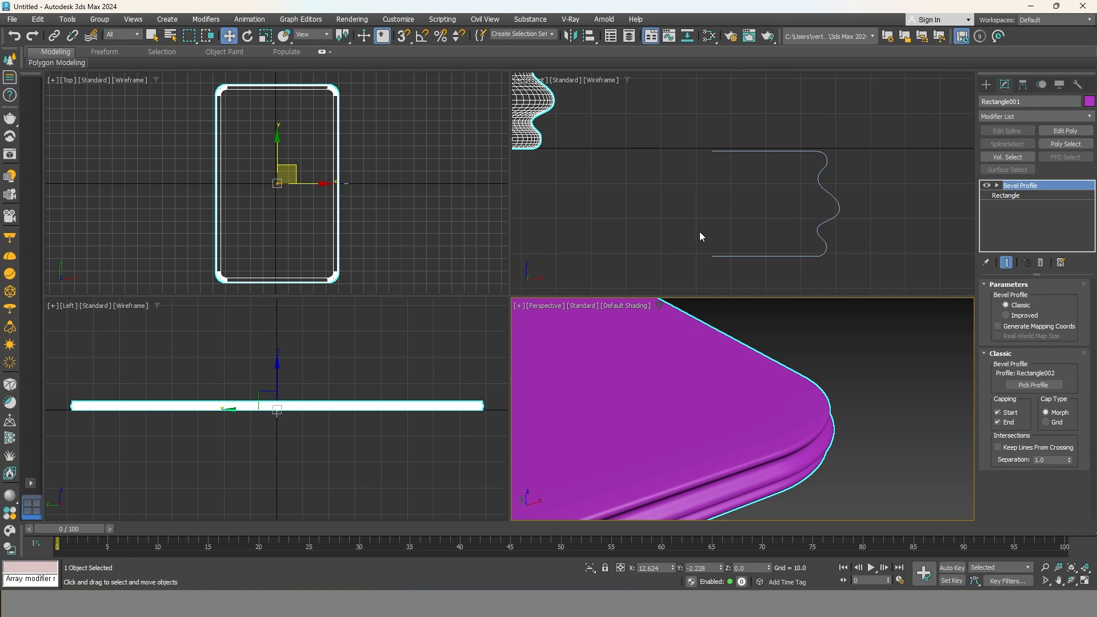
Draw a rectangle spline about 214 long and 237 wide in the Top view, beside the slab's lower-left corner.
{"action": "left_click", "coordinate": [987, 84]}
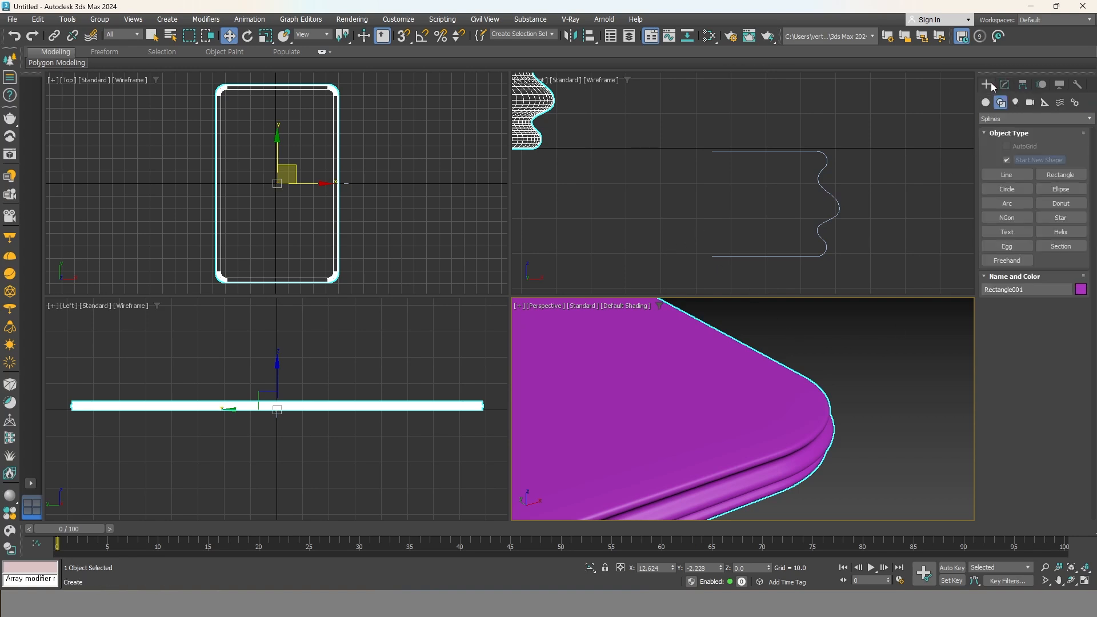
{"action": "left_click", "coordinate": [986, 102]}
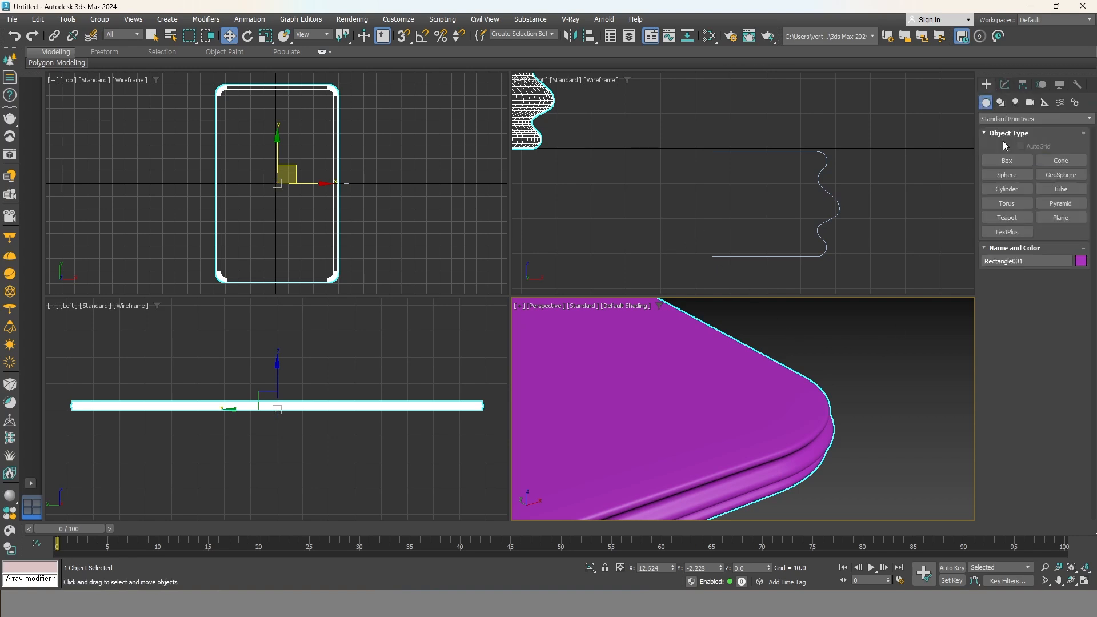
{"action": "left_click", "coordinate": [1000, 102]}
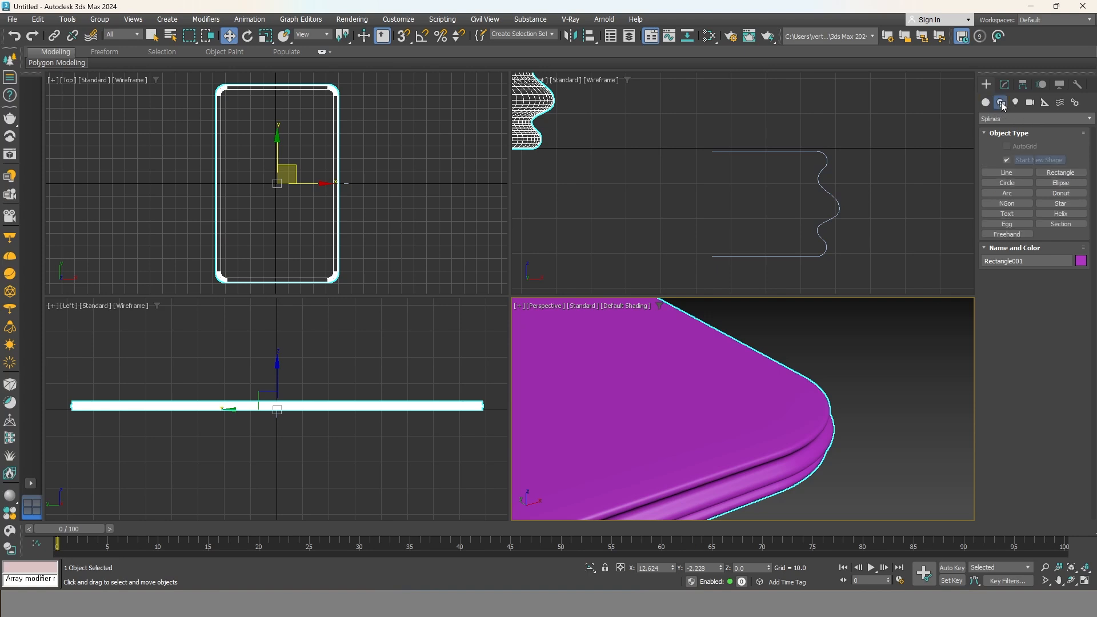
{"action": "left_click", "coordinate": [1061, 173]}
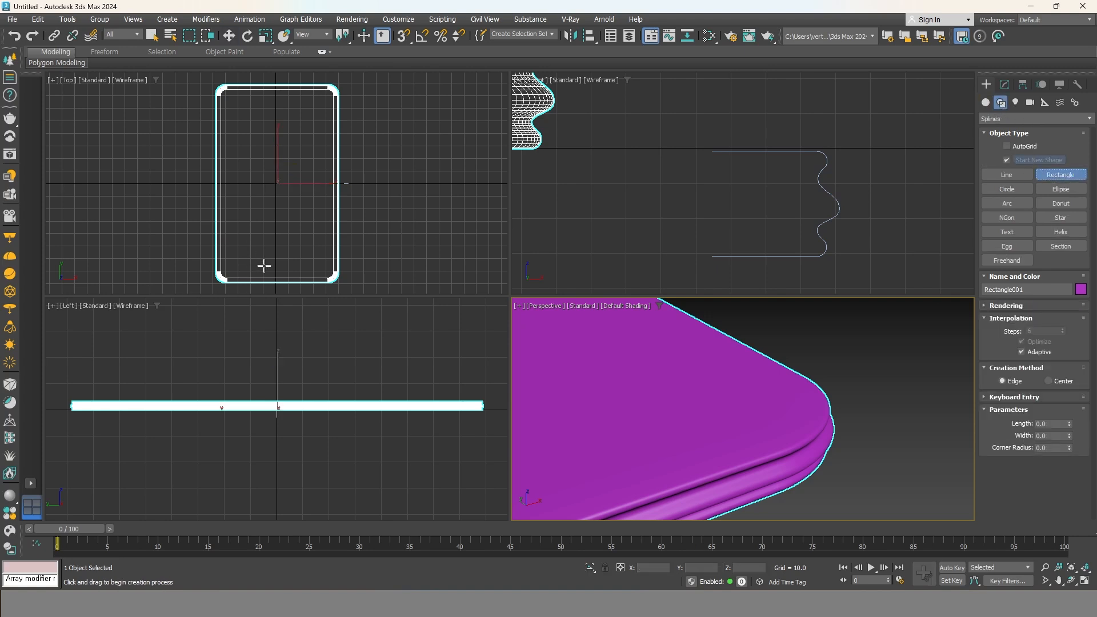
{"action": "middle_click_drag", "start_coordinate": [251, 262], "coordinate": [326, 222]}
{"action": "left_click_drag", "start_coordinate": [240, 225], "coordinate": [269, 252]}
{"action": "key", "text": "w"}
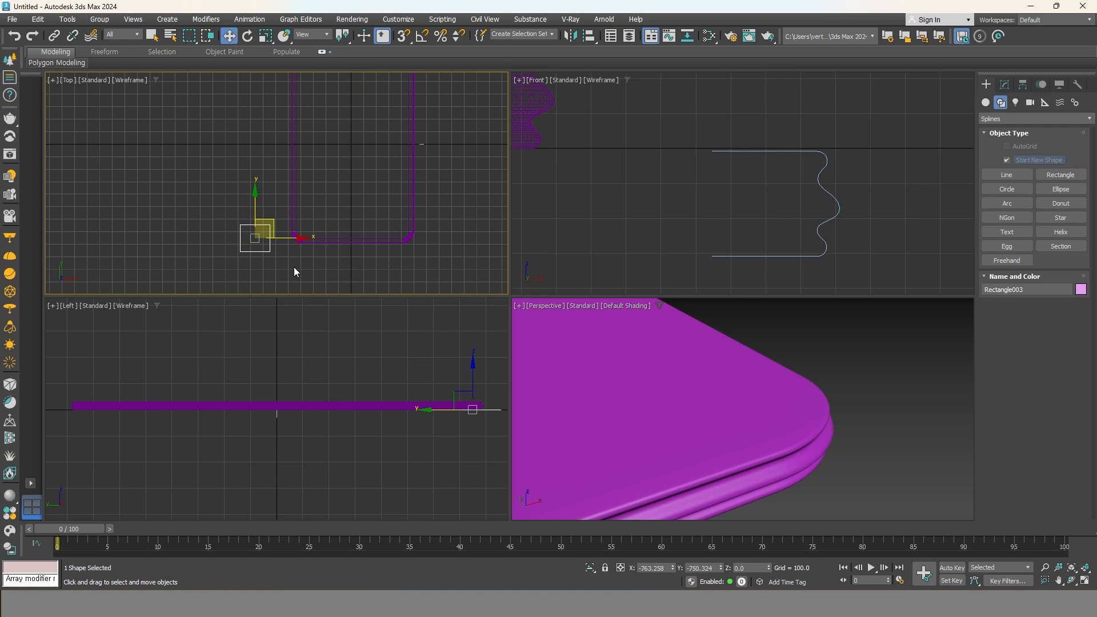
Set the new rectangle's length and width to 100 each.
{"action": "left_click", "coordinate": [1004, 86]}
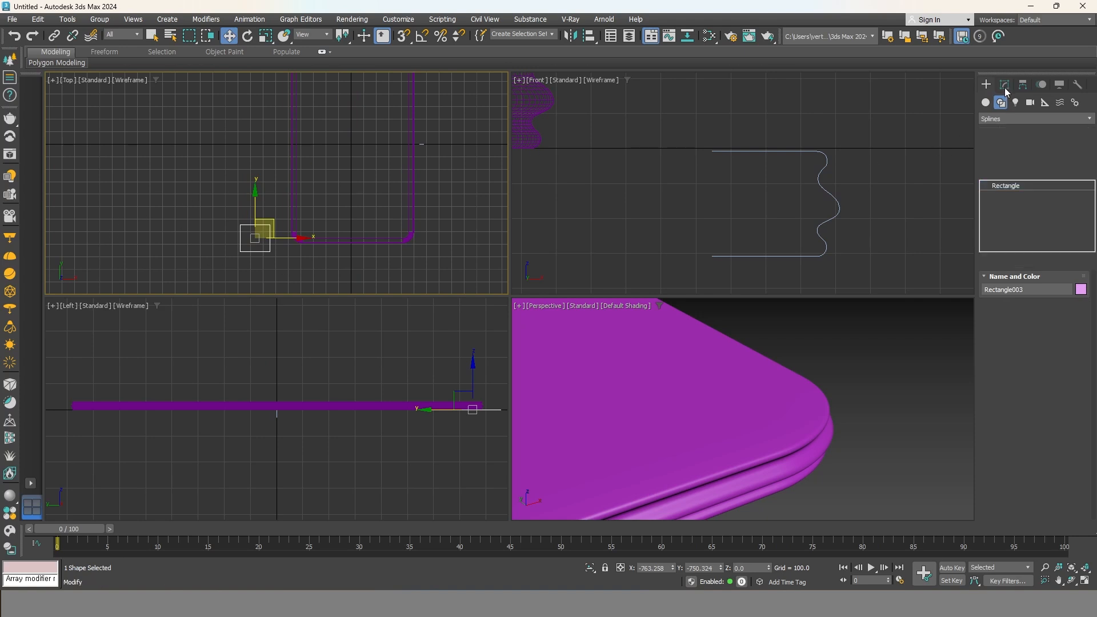
{"action": "left_click", "coordinate": [1023, 118]}
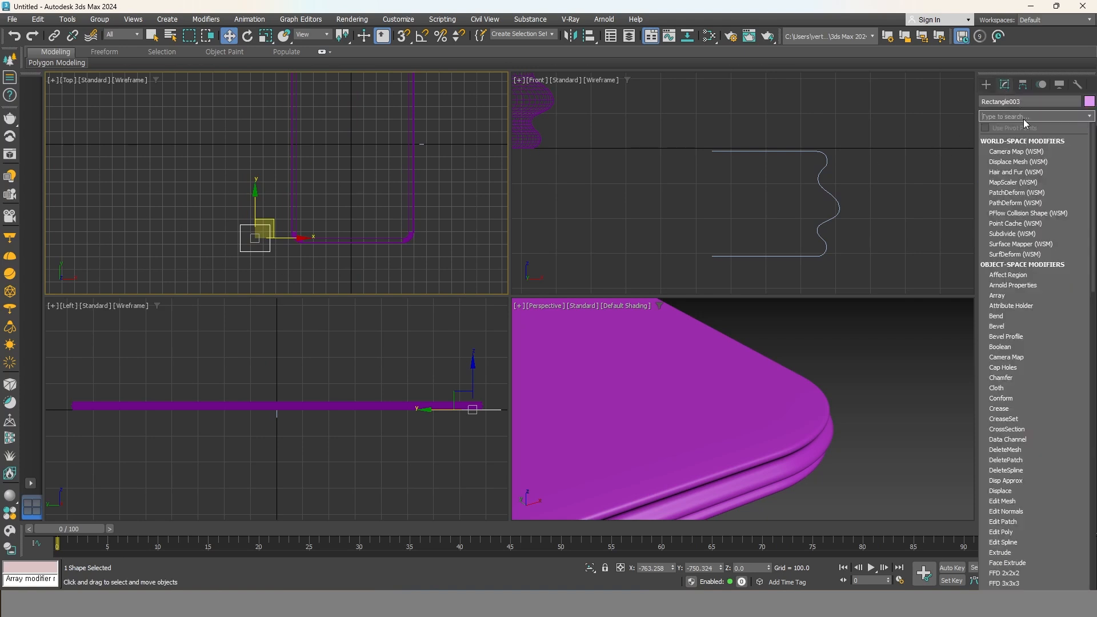
{"action": "left_click", "coordinate": [1023, 118]}
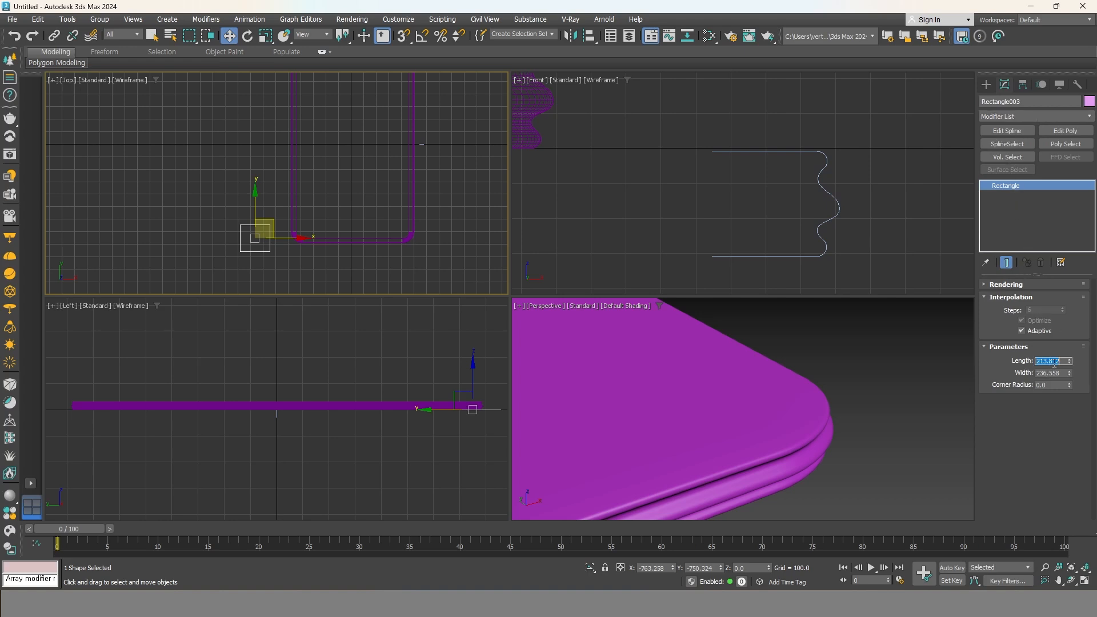
{"action": "type", "text": "100"}
{"action": "key", "text": "Tab"}
{"action": "type", "text": "100"}
{"action": "key", "text": "Return"}
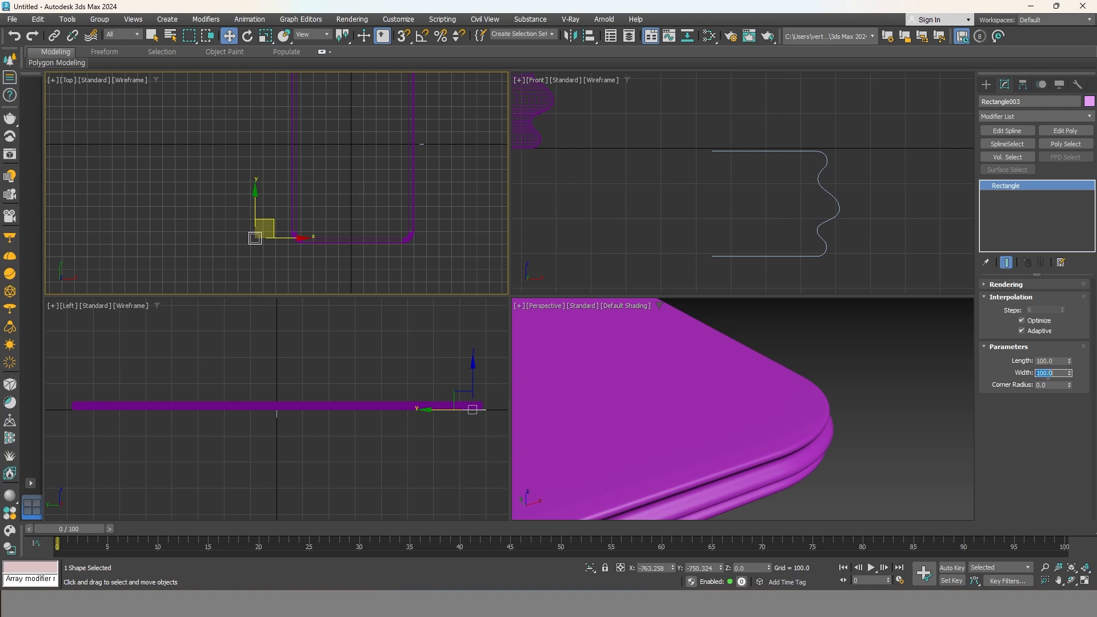
Draw a narrow upright rectangle spline about 368 long and 31 wide in the Front view, just below the small square, and show its parameters.
{"action": "middle_click_drag", "start_coordinate": [752, 223], "coordinate": [867, 192]}
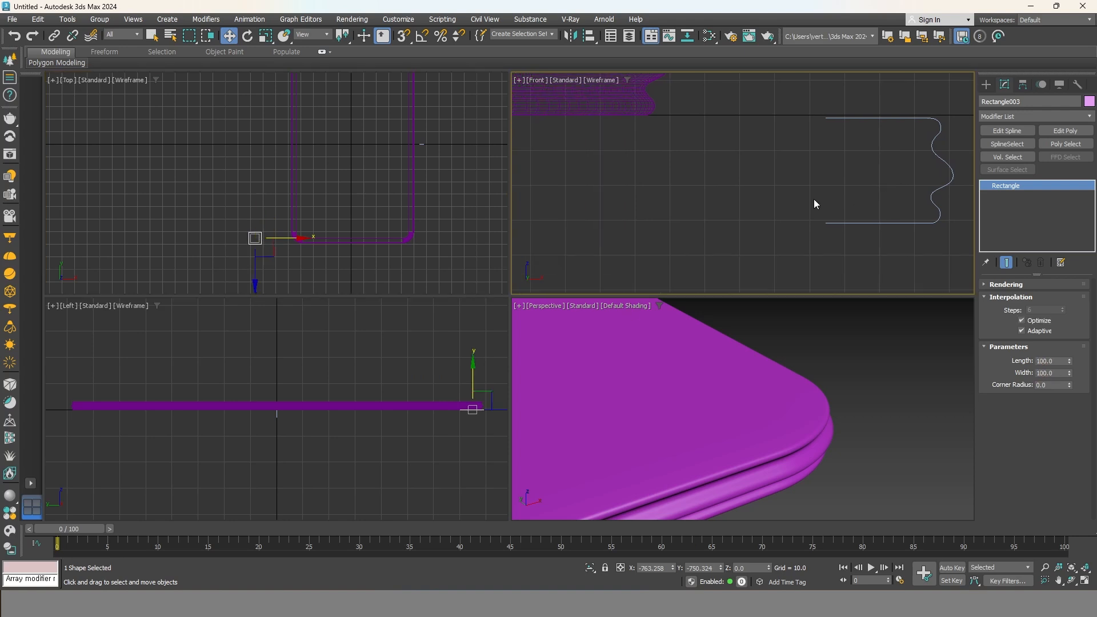
{"action": "scroll", "coordinate": [761, 208], "scroll_direction": "down", "scroll_amount": 11}
{"action": "middle_click_drag", "start_coordinate": [617, 228], "coordinate": [702, 190]}
{"action": "scroll", "coordinate": [741, 201], "scroll_direction": "down", "scroll_amount": 4}
{"action": "scroll", "coordinate": [694, 171], "scroll_direction": "up", "scroll_amount": 4}
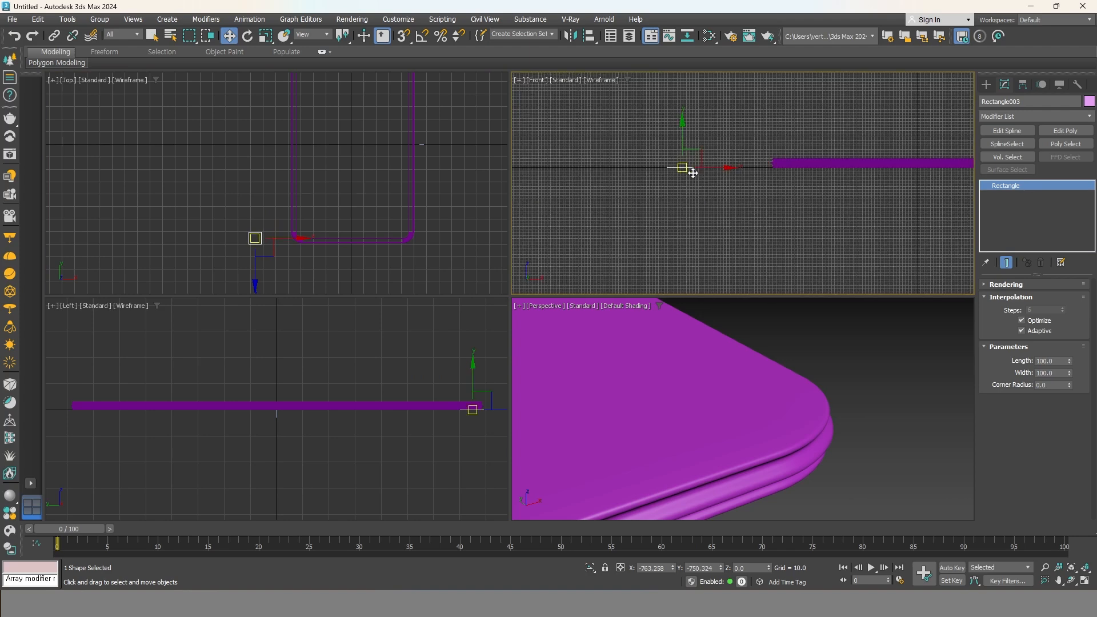
{"action": "left_click", "coordinate": [986, 85]}
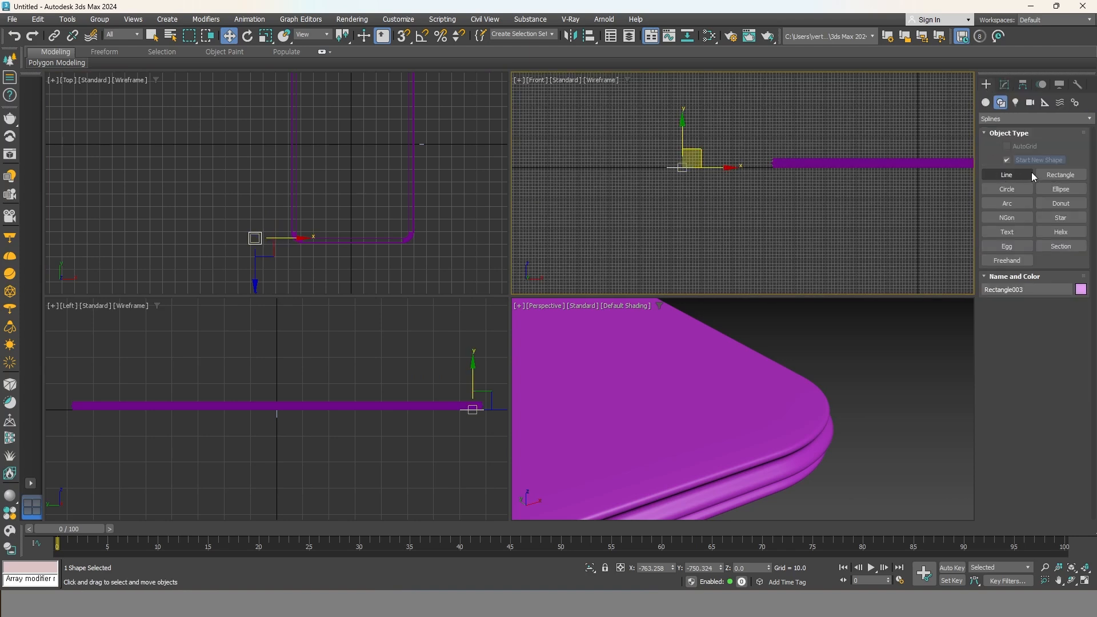
{"action": "left_click", "coordinate": [1054, 174]}
{"action": "left_click_drag", "start_coordinate": [687, 172], "coordinate": [697, 287]}
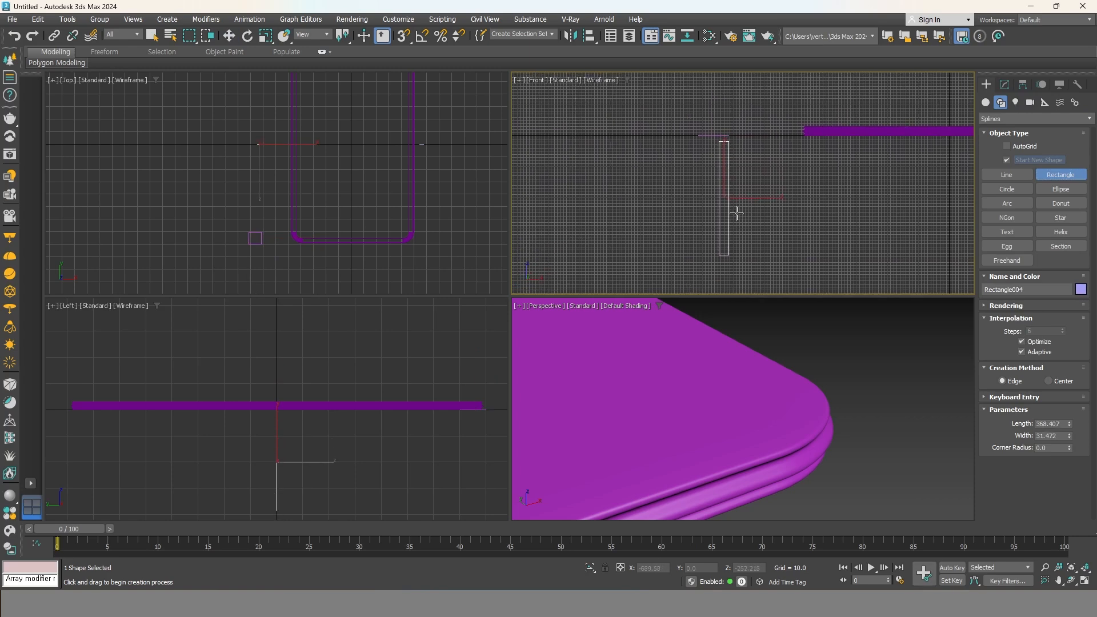
{"action": "scroll", "coordinate": [736, 207], "scroll_direction": "up", "scroll_amount": 4}
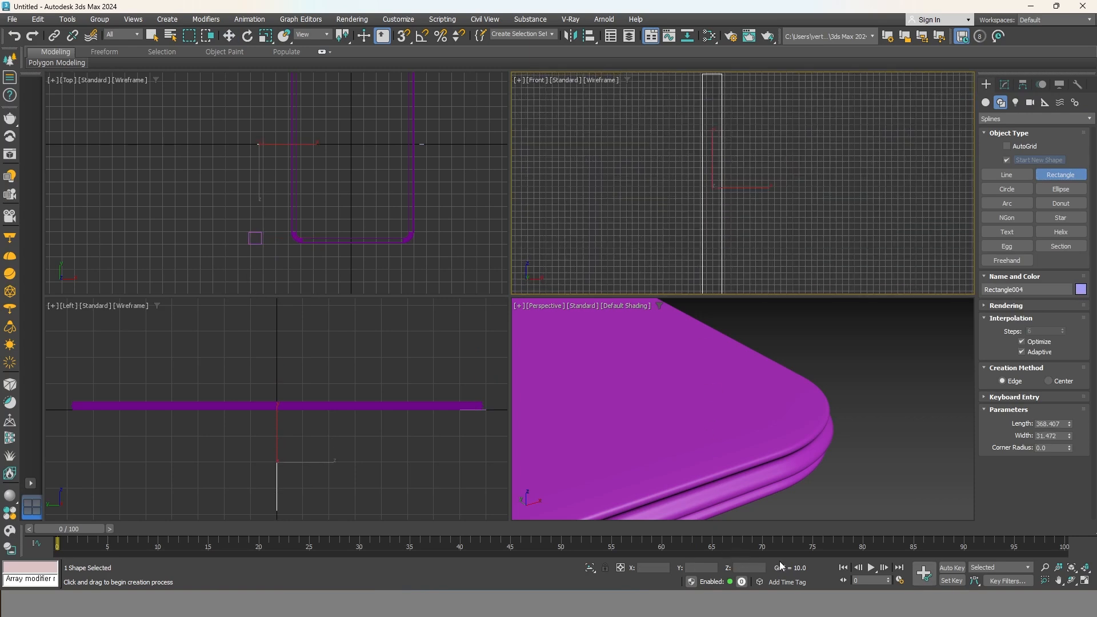
{"action": "scroll", "coordinate": [723, 202], "scroll_direction": "down", "scroll_amount": 5}
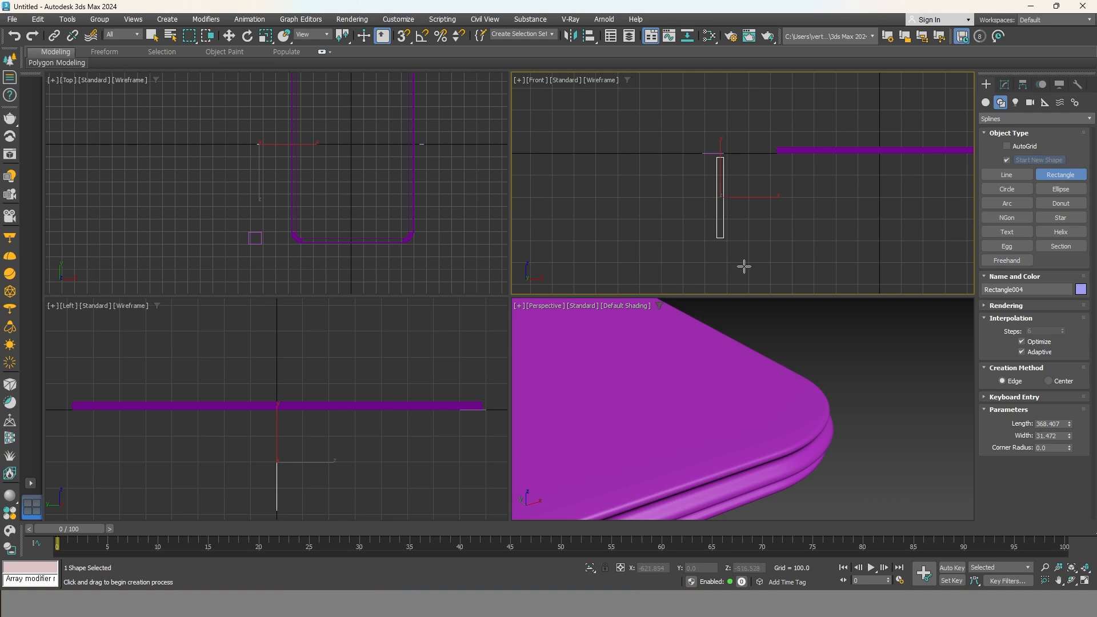
{"action": "middle_click_drag", "start_coordinate": [743, 266], "coordinate": [778, 215]}
{"action": "left_click", "coordinate": [1005, 85]}
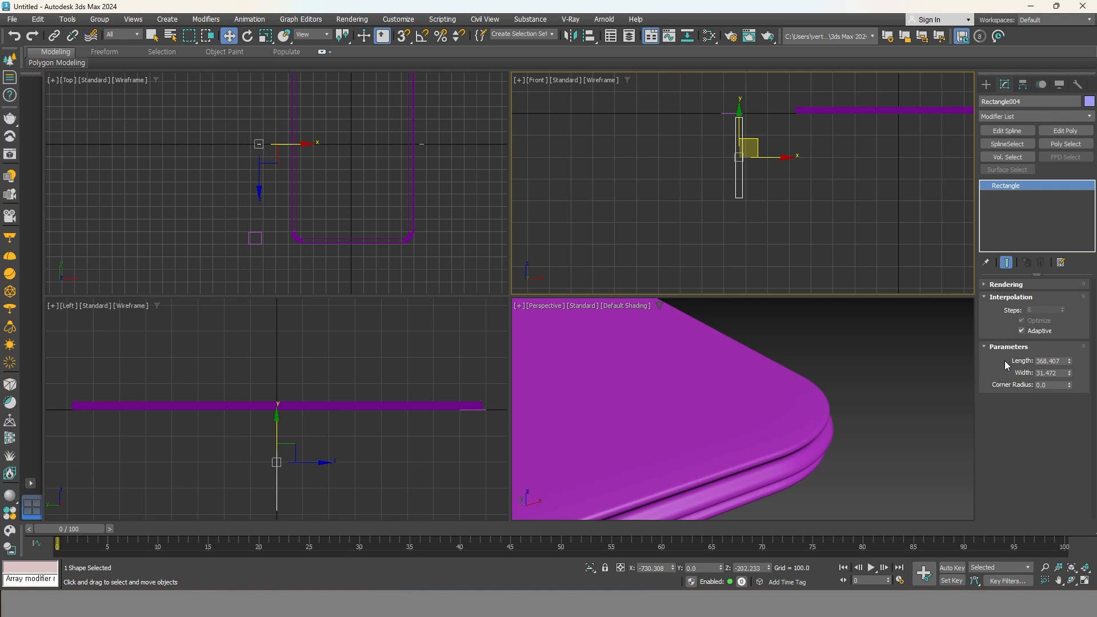
Set the narrow upright rectangle's length to 800.
{"action": "left_click", "coordinate": [1060, 361]}
{"action": "type", "text": "800"}
{"action": "key", "text": "Return"}
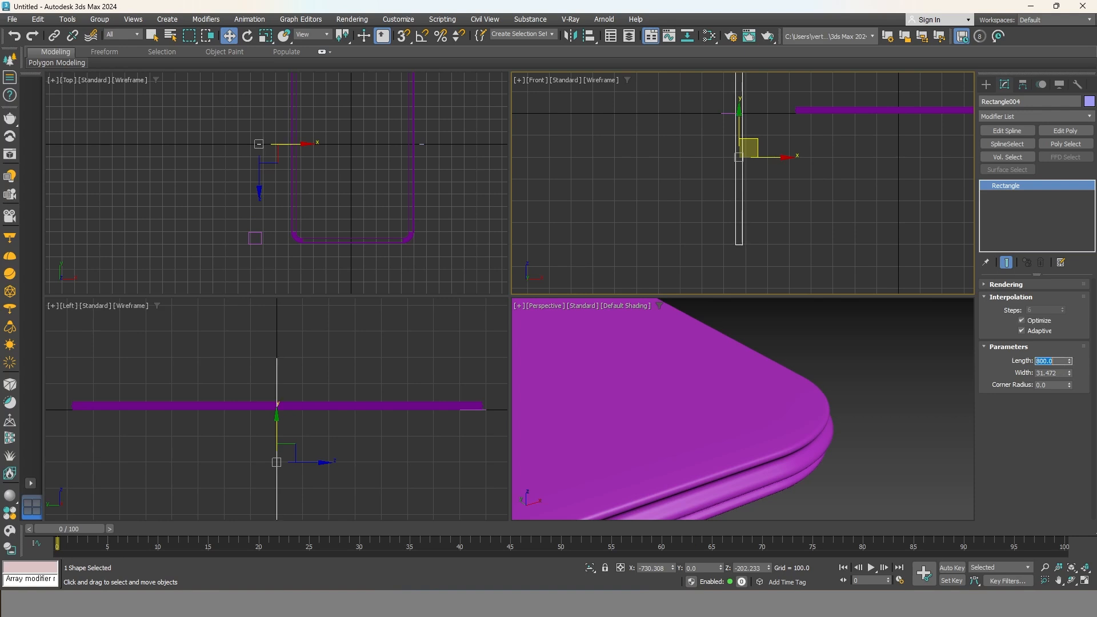
{"action": "left_click", "coordinate": [1060, 372]}
{"action": "middle_click_drag", "start_coordinate": [822, 189], "coordinate": [836, 232]}
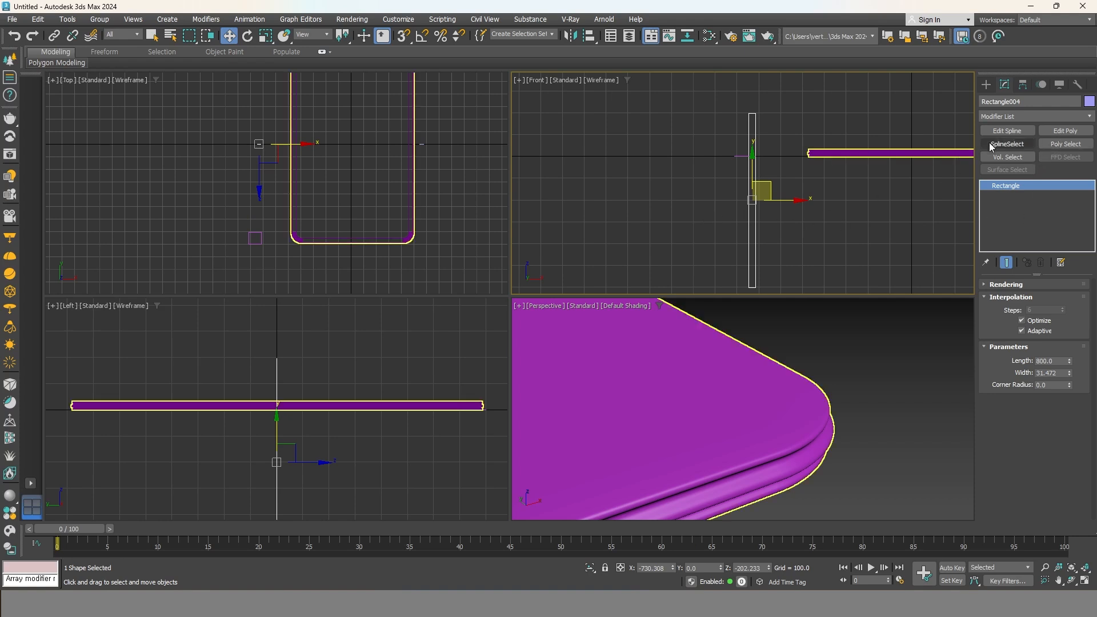
Add an Edit Spline modifier to the tall rectangle and delete its top and left segments.
{"action": "left_click", "coordinate": [1007, 130]}
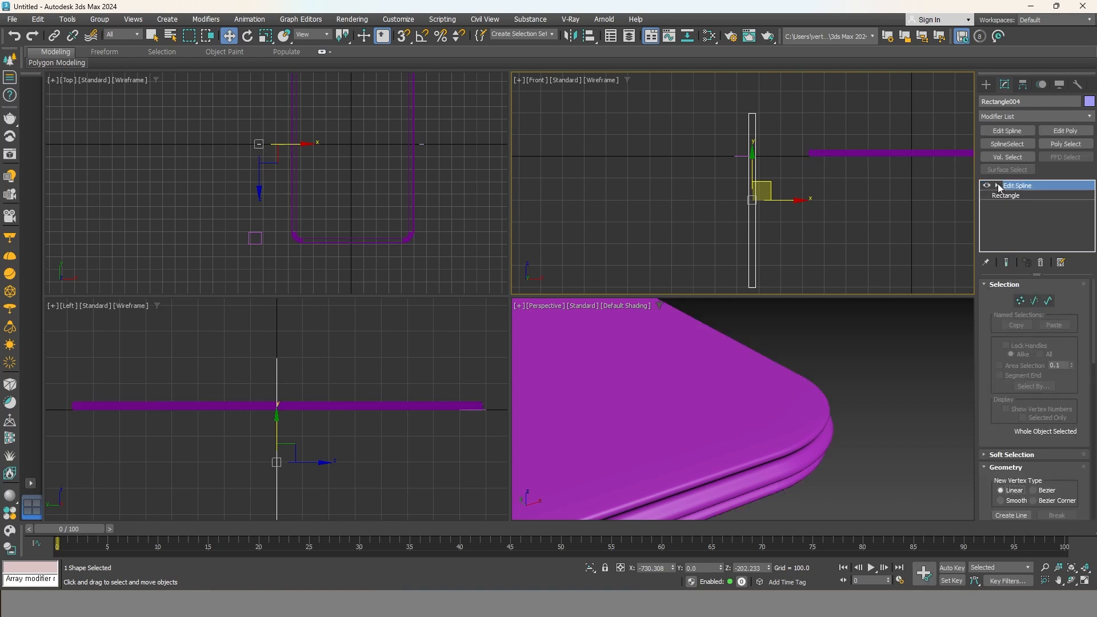
{"action": "left_click", "coordinate": [997, 186]}
{"action": "left_click", "coordinate": [1021, 205]}
{"action": "scroll", "coordinate": [731, 111], "scroll_direction": "up", "scroll_amount": 5}
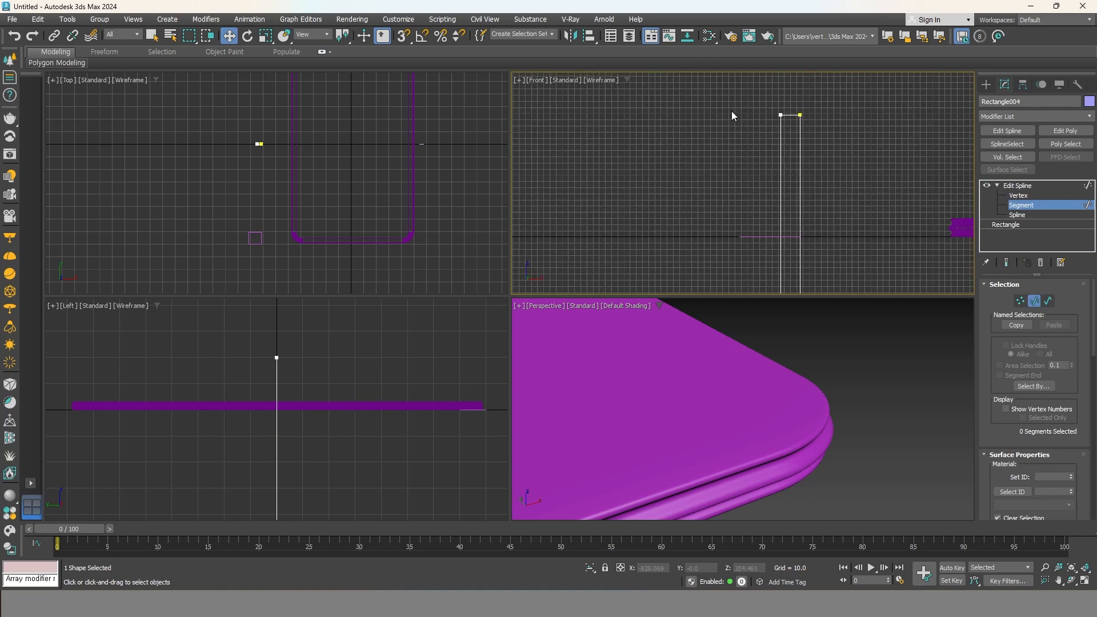
{"action": "left_click_drag", "start_coordinate": [796, 119], "coordinate": [791, 113]}
{"action": "scroll", "coordinate": [772, 141], "scroll_direction": "down", "scroll_amount": 5}
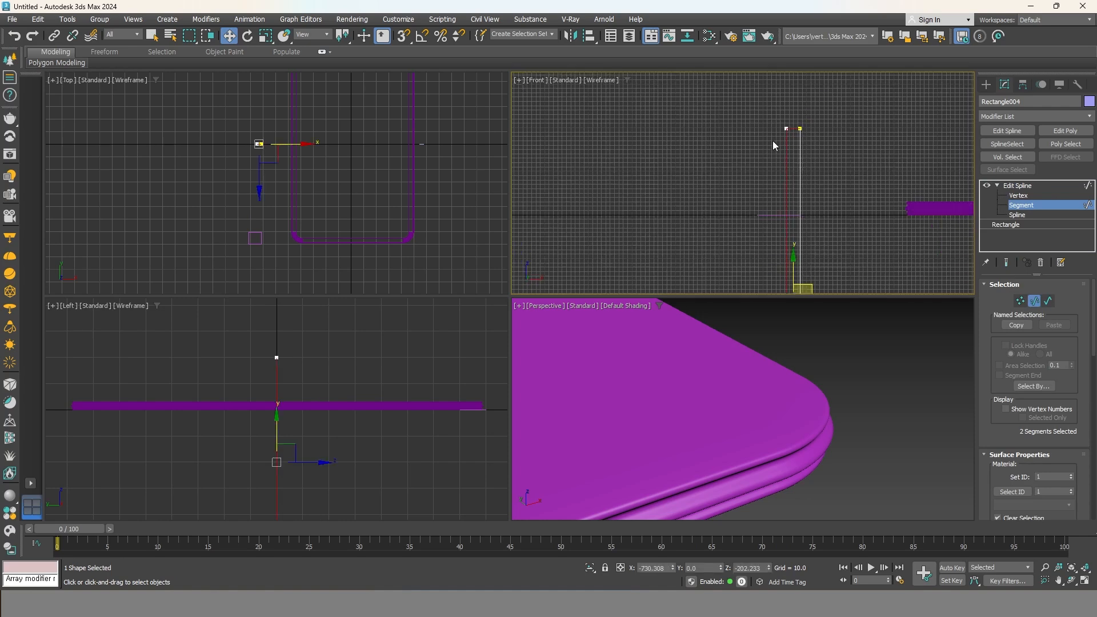
{"action": "middle_click_drag", "start_coordinate": [785, 217], "coordinate": [813, 179]}
{"action": "key", "text": "Delete"}
Delete the bottom segment so only the right vertical line is left, and leave segment editing.
{"action": "middle_click_drag", "start_coordinate": [804, 257], "coordinate": [811, 172]}
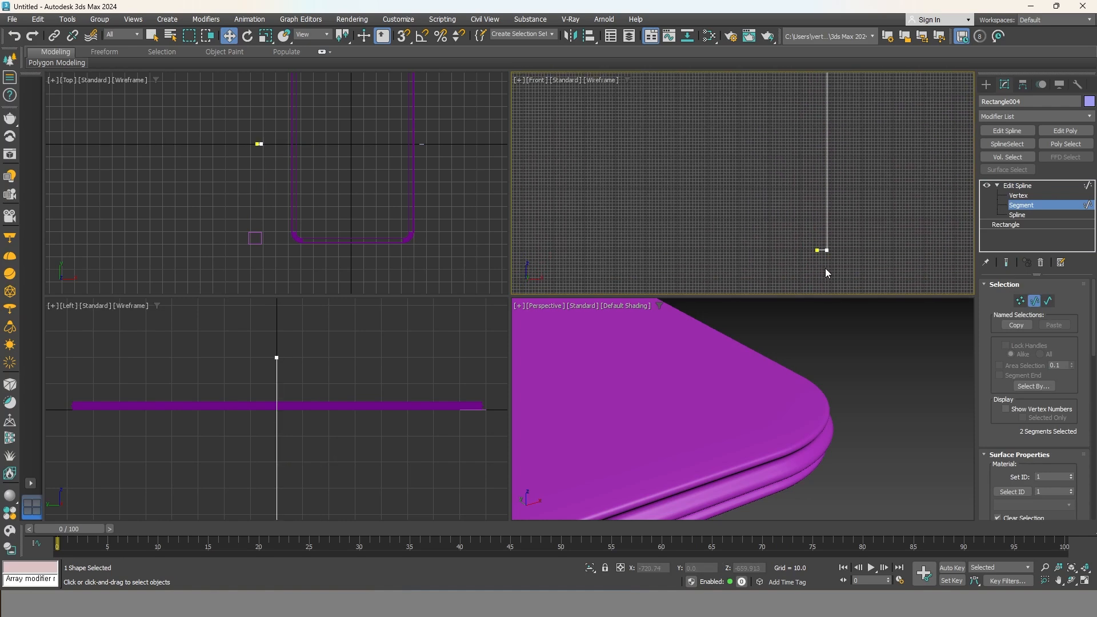
{"action": "left_click_drag", "start_coordinate": [807, 244], "coordinate": [804, 238]}
{"action": "key", "text": "Delete"}
{"action": "scroll", "coordinate": [802, 257], "scroll_direction": "down", "scroll_amount": 4}
{"action": "middle_click_drag", "start_coordinate": [819, 189], "coordinate": [807, 214]}
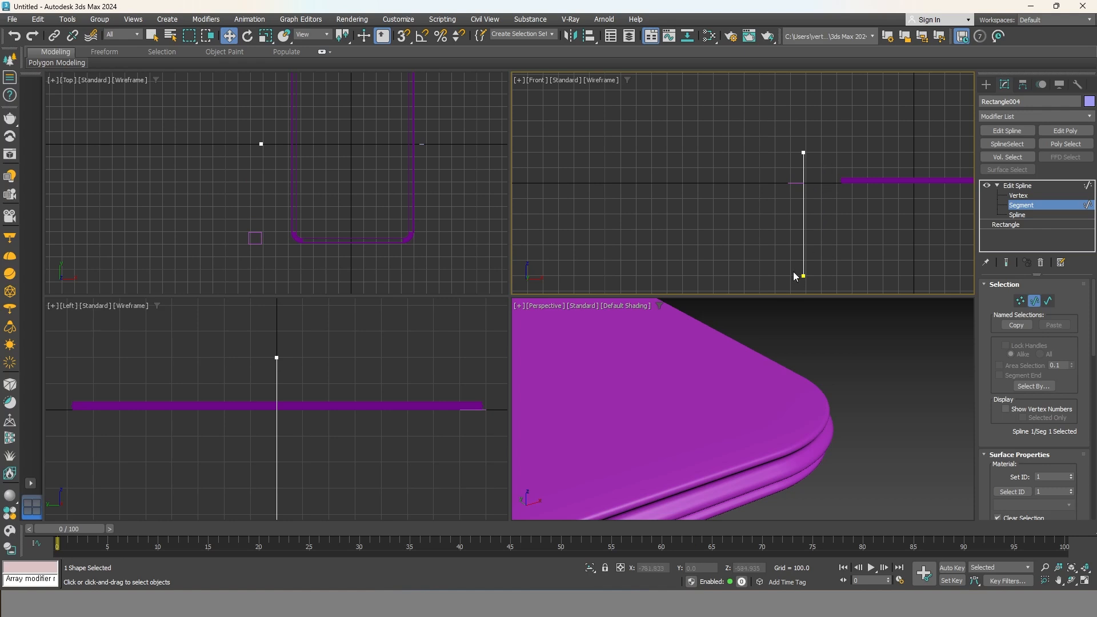
{"action": "key", "text": "ctrl+b"}
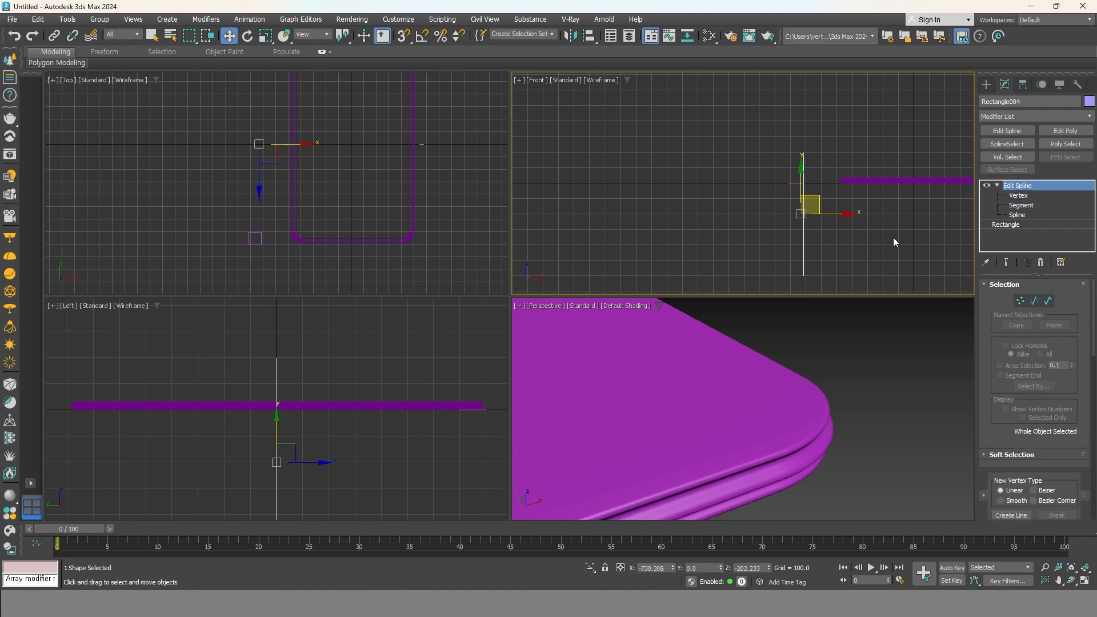
Make the top vertex of the vertical profile line its first vertex.
{"action": "left_click", "coordinate": [1018, 196]}
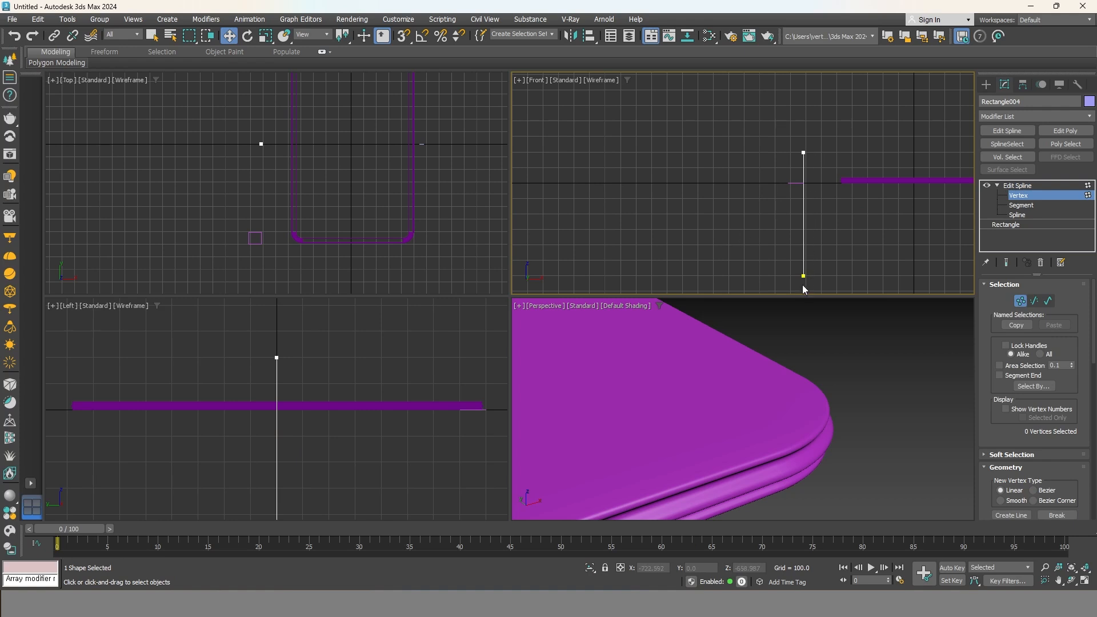
{"action": "left_click_drag", "start_coordinate": [814, 284], "coordinate": [815, 285]}
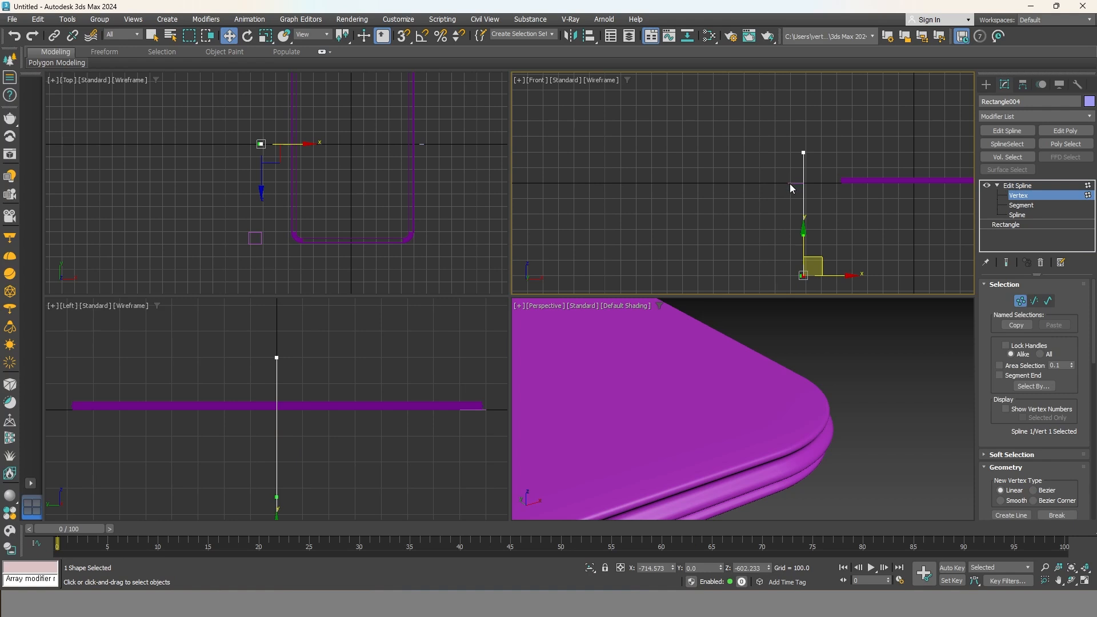
{"action": "left_click", "coordinate": [1022, 186]}
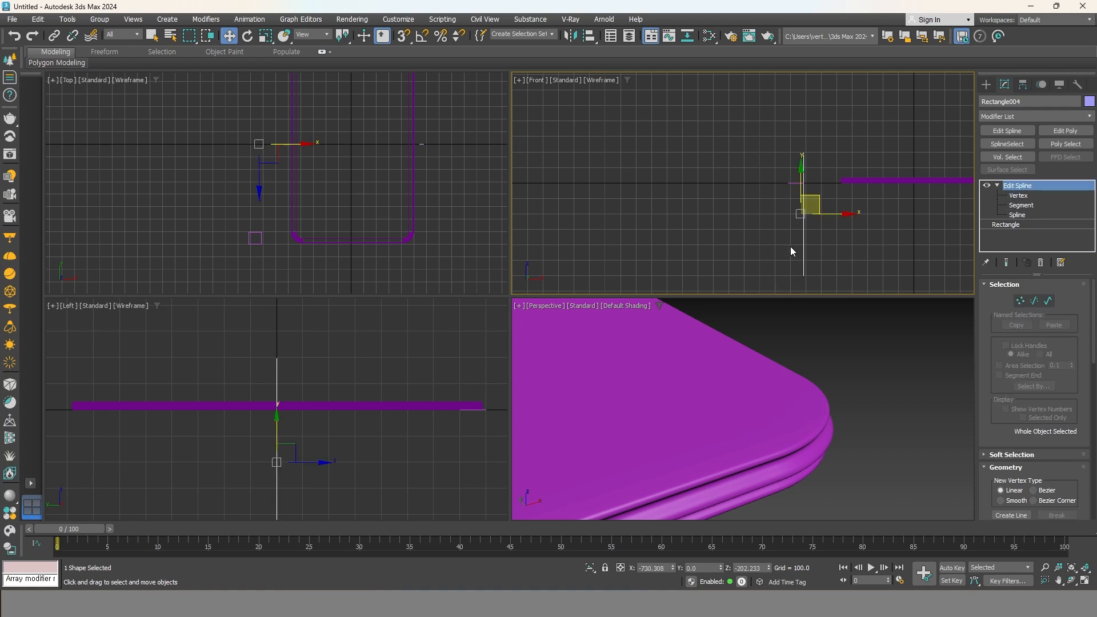
{"action": "key", "text": "1"}
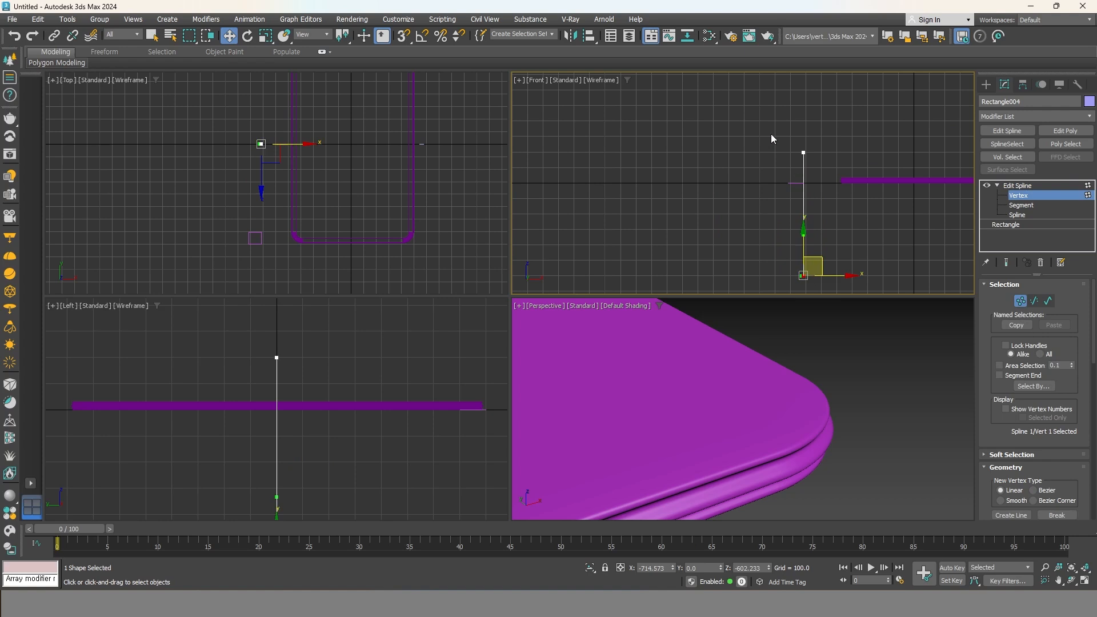
{"action": "left_click_drag", "start_coordinate": [822, 161], "coordinate": [824, 160]}
{"action": "right_click", "coordinate": [796, 154]}
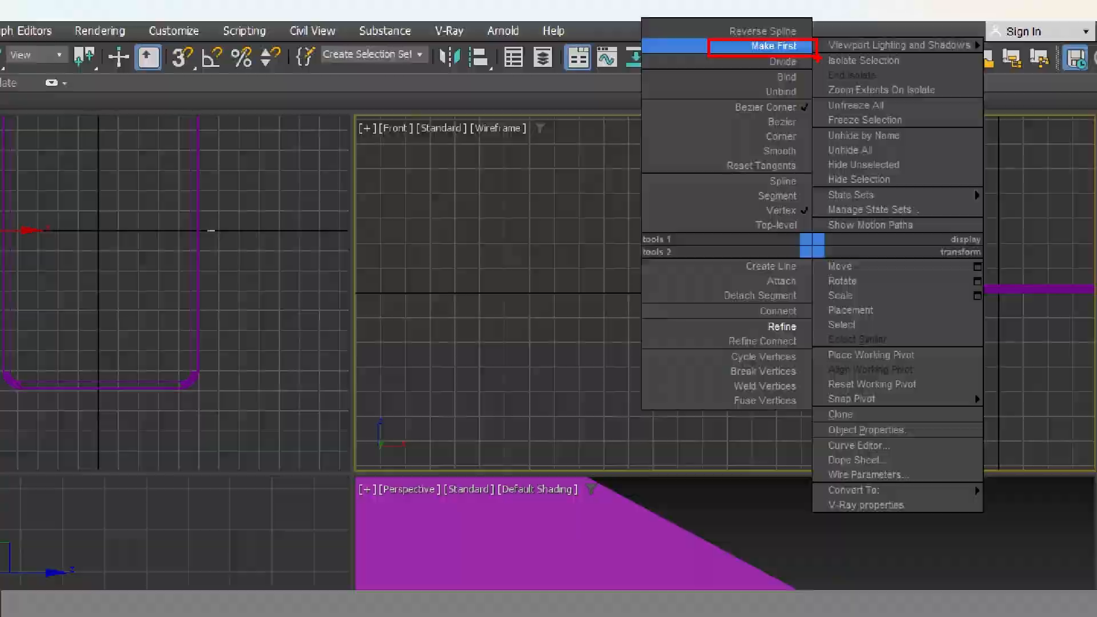
{"action": "left_click", "coordinate": [788, 57]}
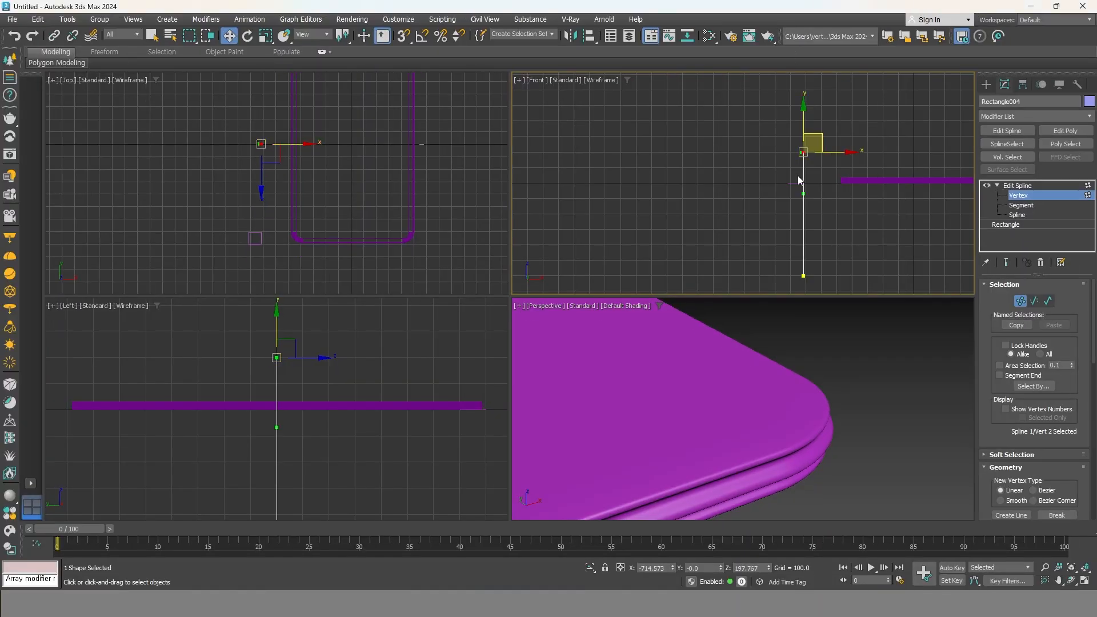
{"action": "right_click", "coordinate": [775, 137]}
{"action": "left_click", "coordinate": [768, 27]}
{"action": "left_click", "coordinate": [853, 225]}
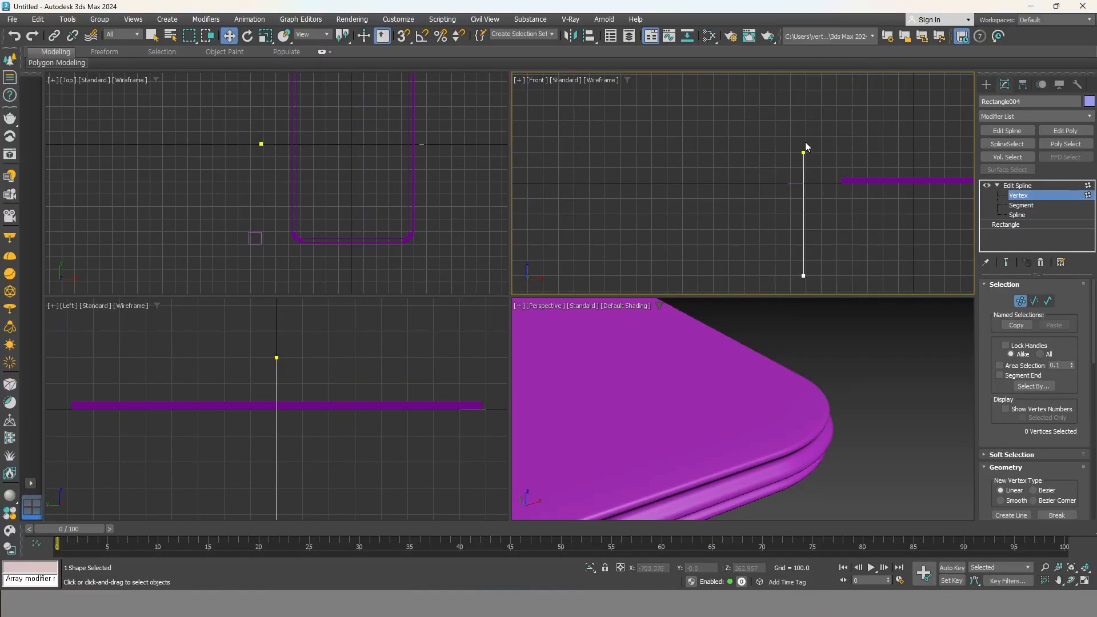
Convert both vertices of the profile line to Corner and move the line about 140 right and 196 down in the Front view.
{"action": "left_click_drag", "start_coordinate": [780, 128], "coordinate": [826, 289]}
{"action": "right_click", "coordinate": [802, 264]}
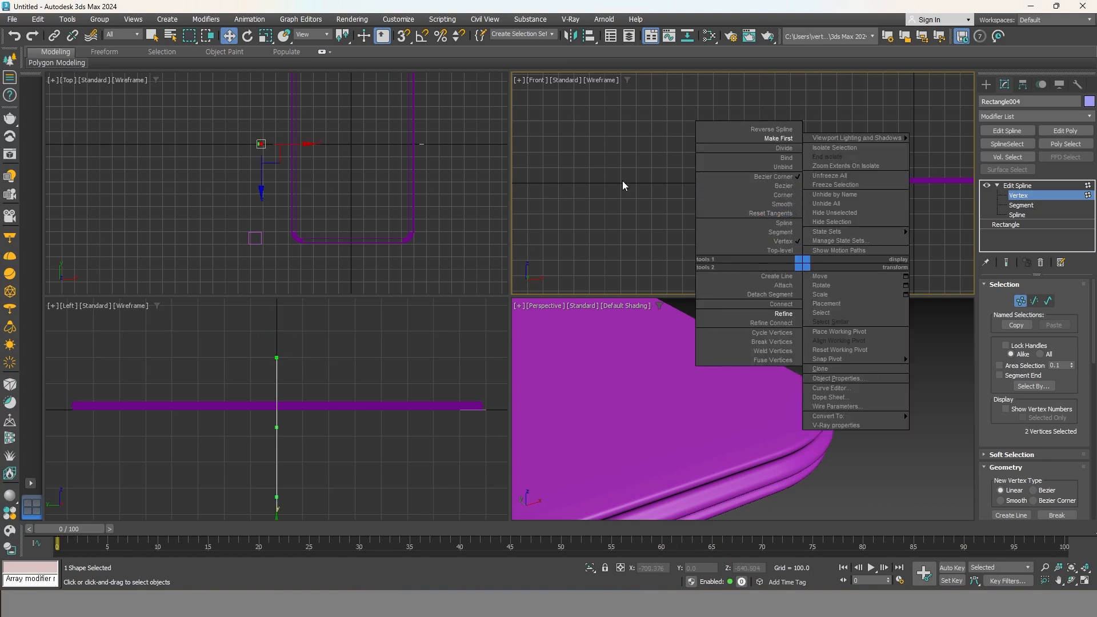
{"action": "left_click_drag", "start_coordinate": [731, 136], "coordinate": [849, 294]}
{"action": "right_click", "coordinate": [796, 237]}
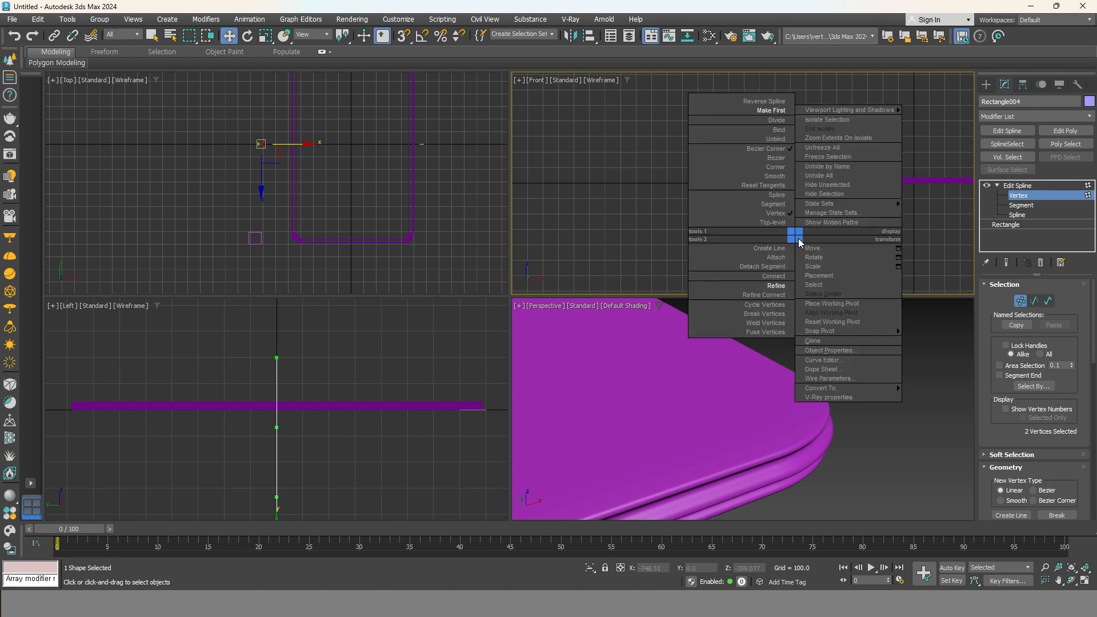
{"action": "left_click", "coordinate": [780, 171]}
{"action": "left_click", "coordinate": [770, 197]}
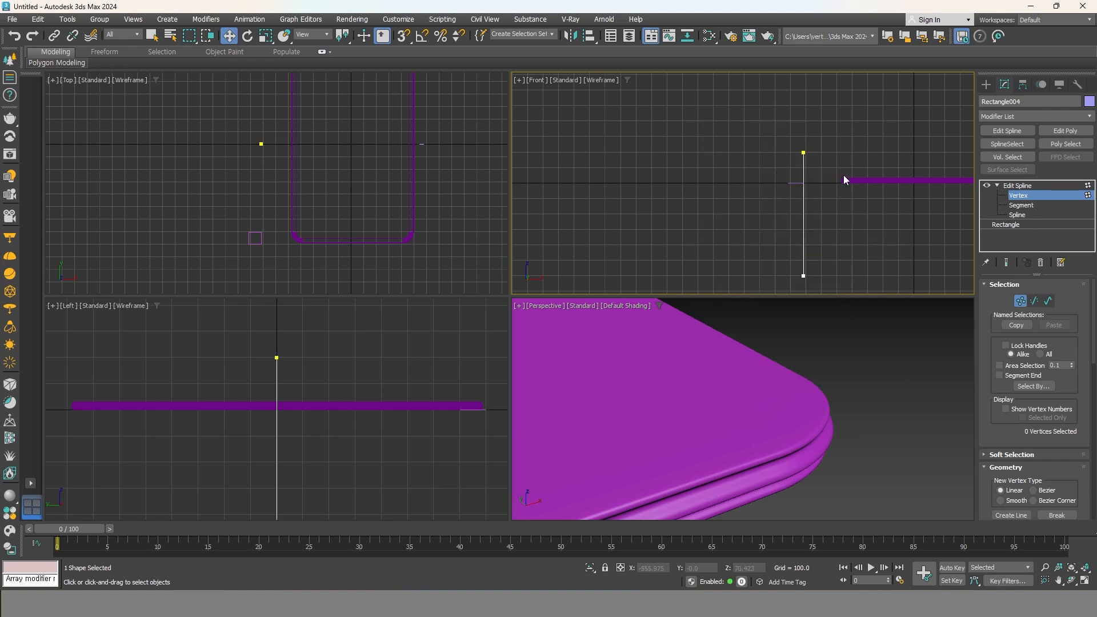
{"action": "left_click", "coordinate": [1015, 188]}
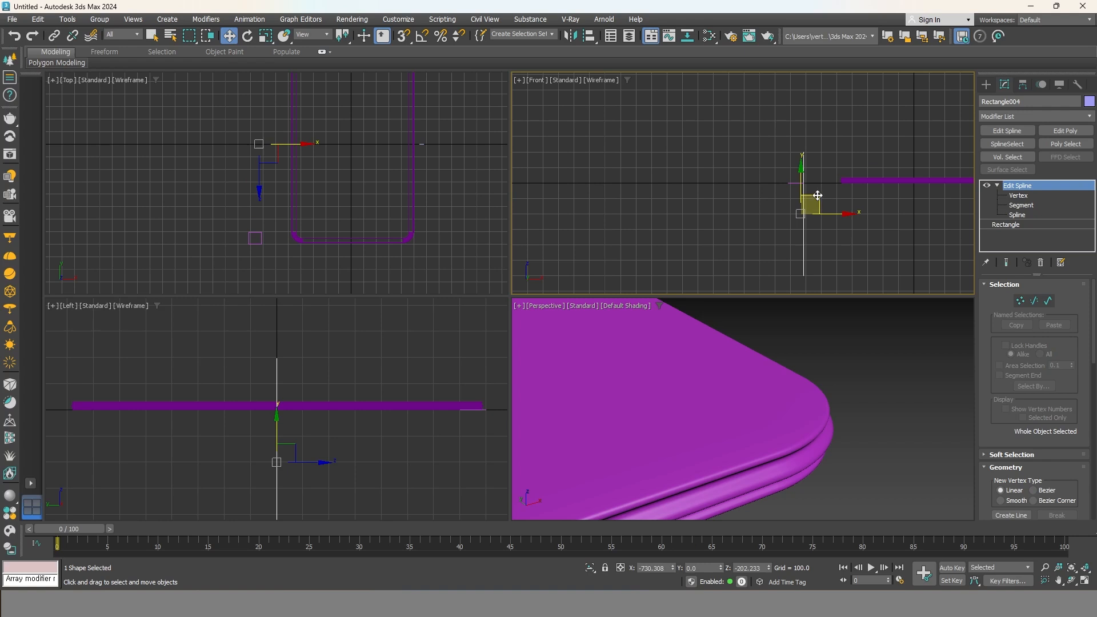
{"action": "left_click_drag", "start_coordinate": [818, 194], "coordinate": [839, 225]}
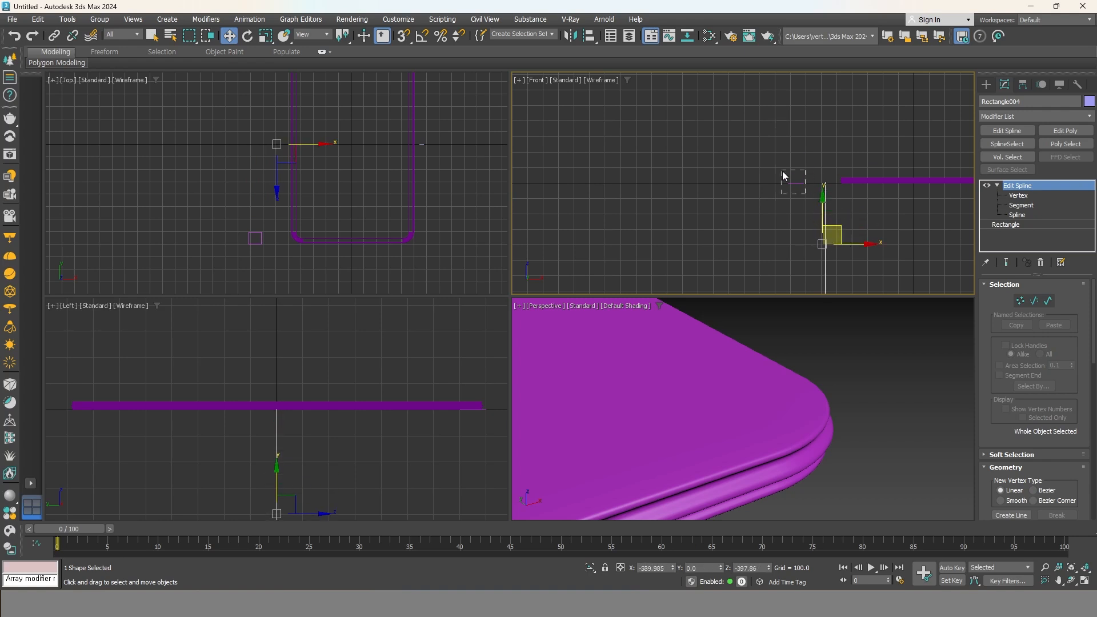
Apply a Classic Bevel Profile modifier to the 100 by 100 square, using the vertical line as its profile.
{"action": "left_click_drag", "start_coordinate": [782, 170], "coordinate": [782, 170]}
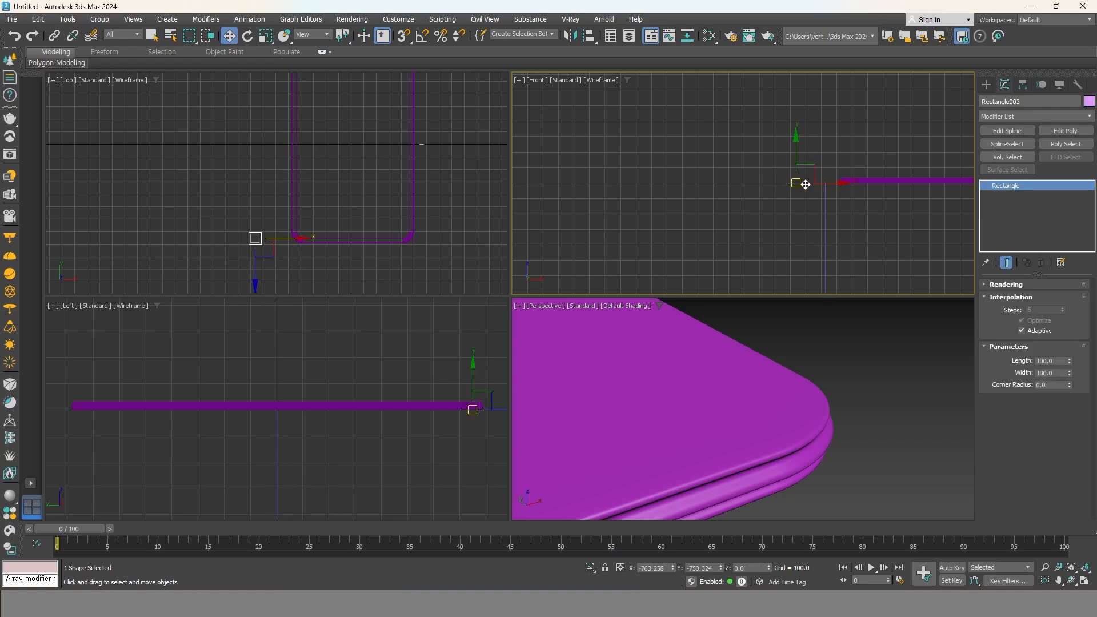
{"action": "left_click", "coordinate": [1025, 116]}
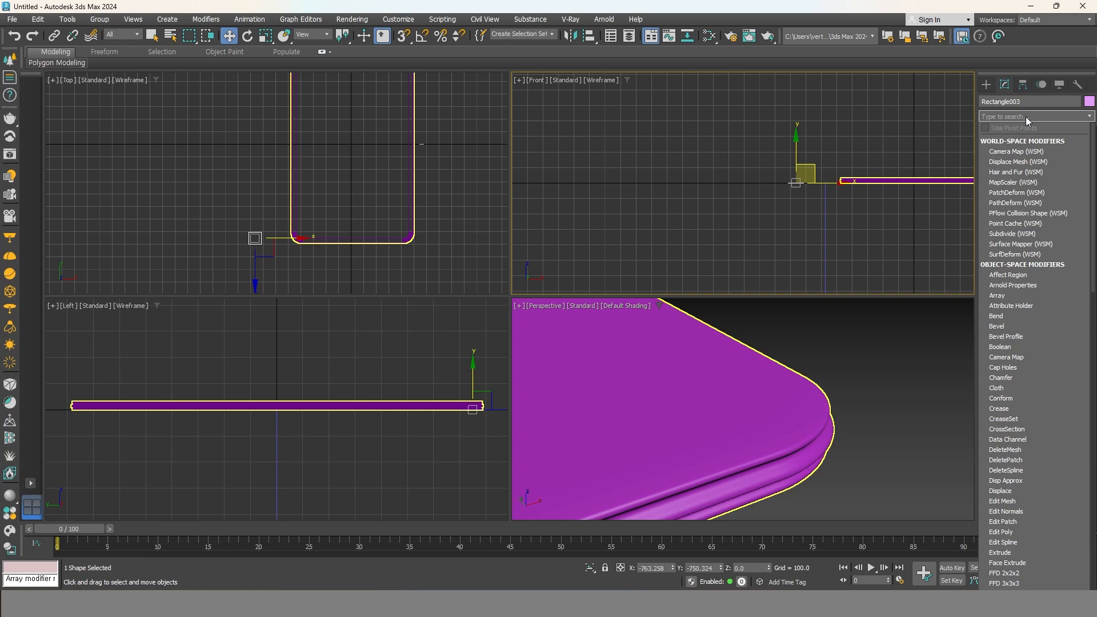
{"action": "type", "text": "b"}
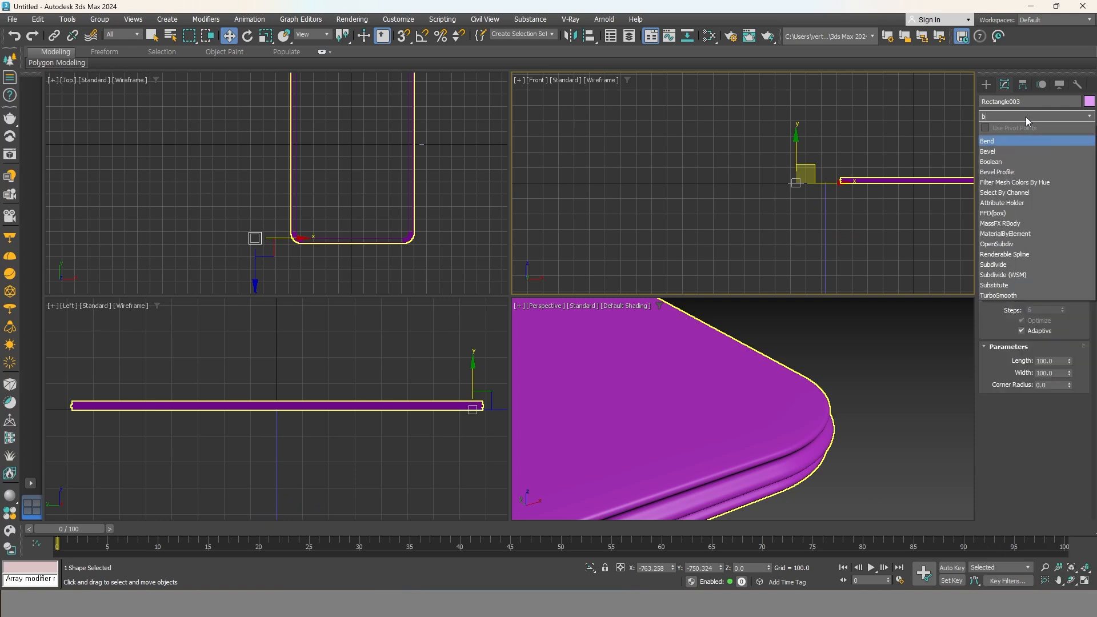
{"action": "left_click", "coordinate": [1024, 171]}
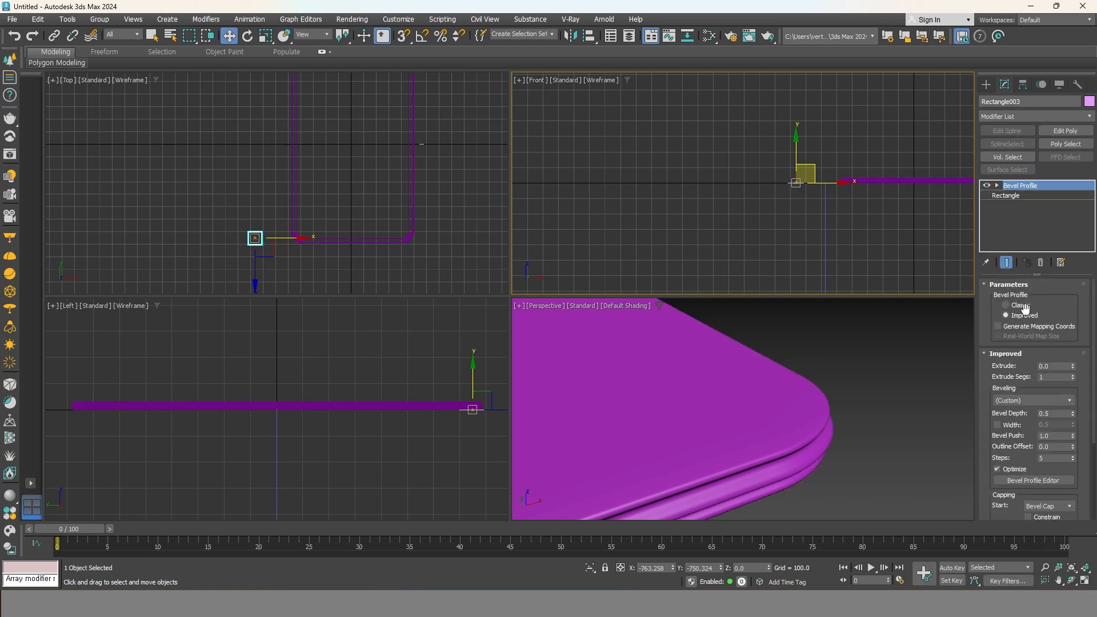
{"action": "left_click", "coordinate": [1018, 306]}
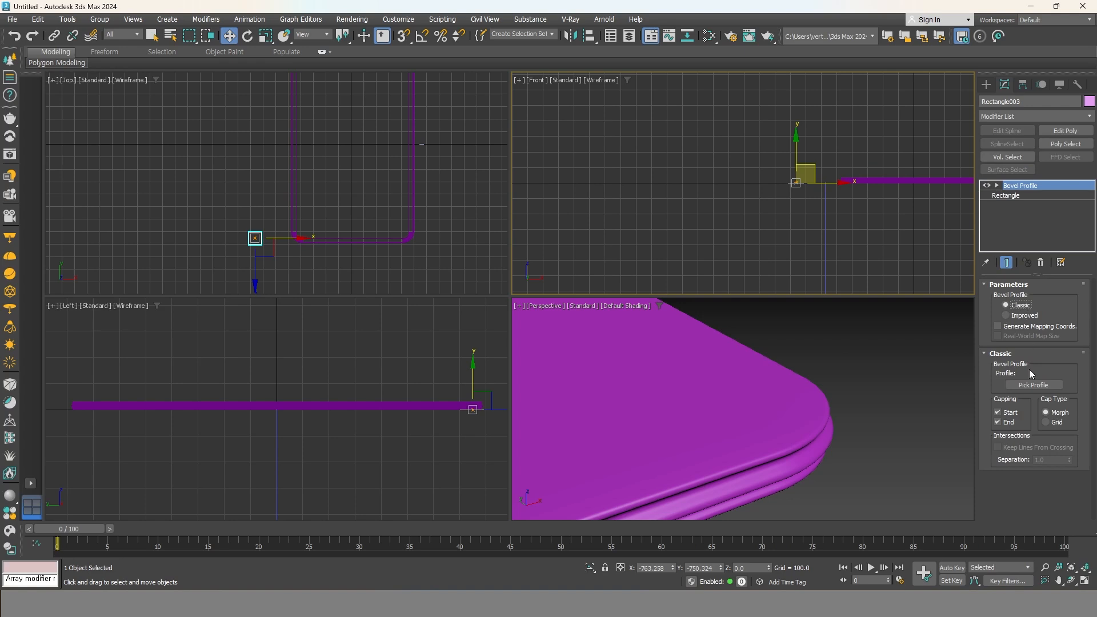
{"action": "left_click", "coordinate": [1033, 386]}
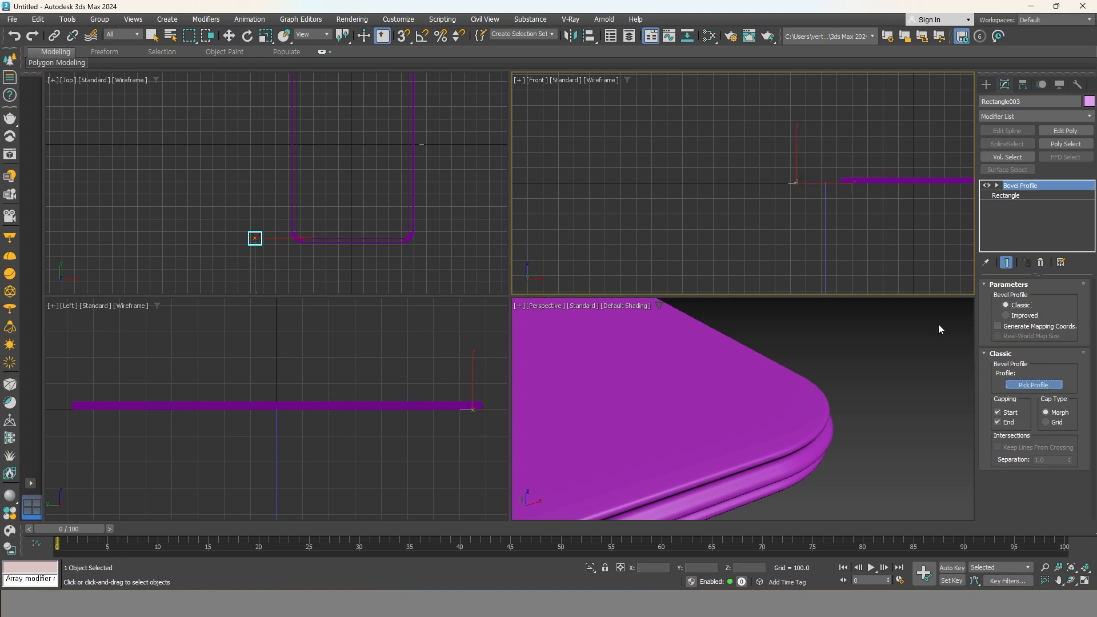
{"action": "left_click", "coordinate": [825, 239]}
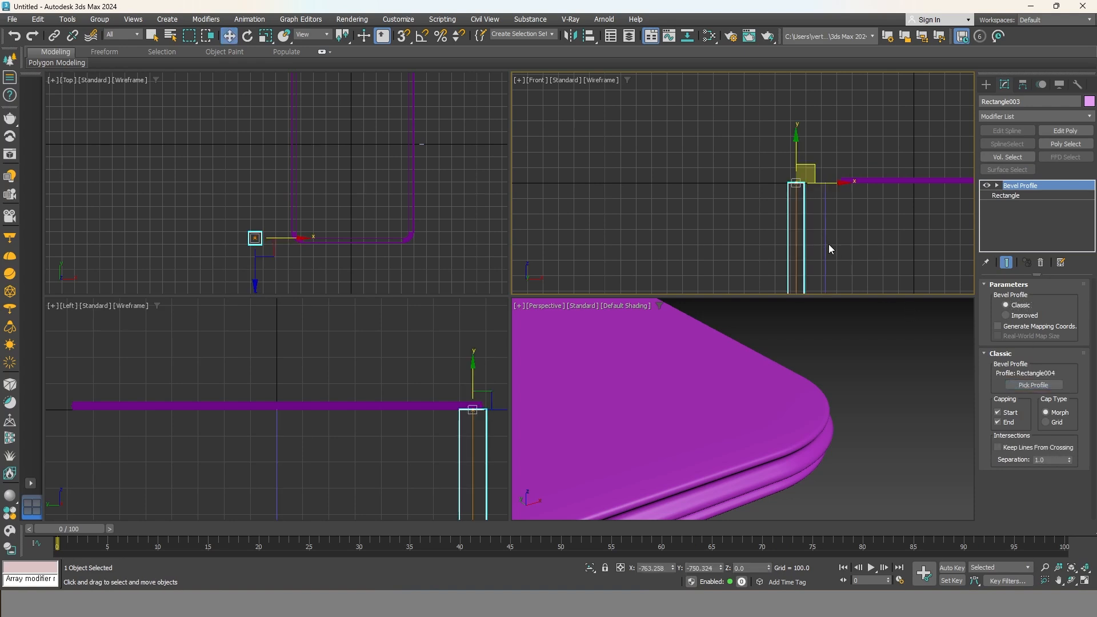
Move the profile line's bottom vertex about 29 units inward along X to taper the leg.
{"action": "left_click", "coordinate": [826, 244]}
{"action": "middle_click_drag", "start_coordinate": [831, 251], "coordinate": [839, 192]}
{"action": "key", "text": "1"}
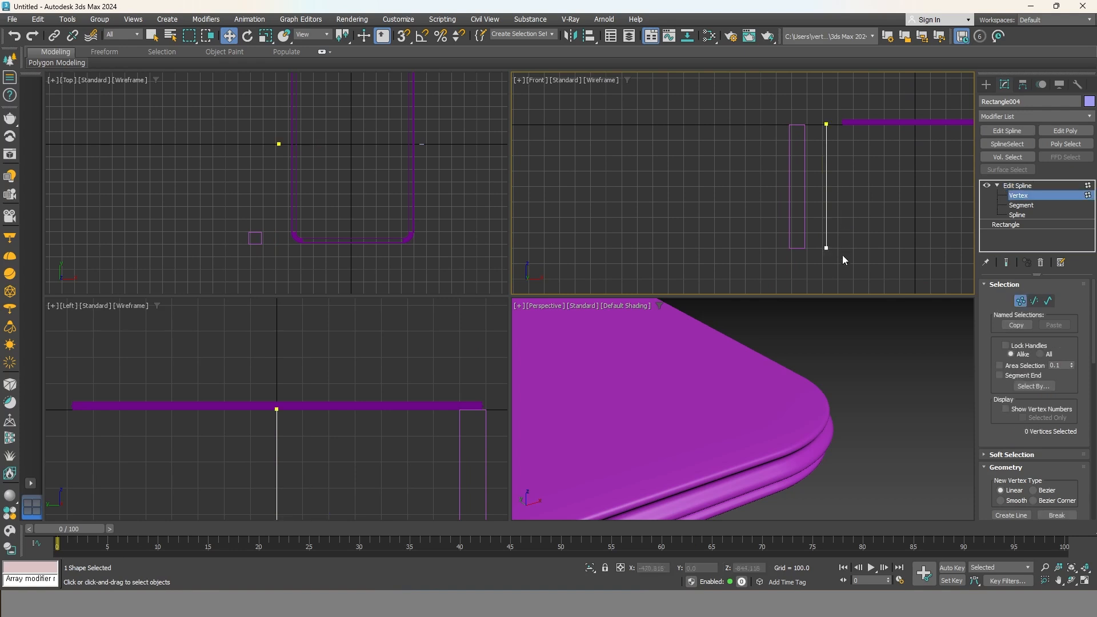
{"action": "left_click", "coordinate": [826, 246]}
{"action": "scroll", "coordinate": [859, 250], "scroll_direction": "up", "scroll_amount": 2}
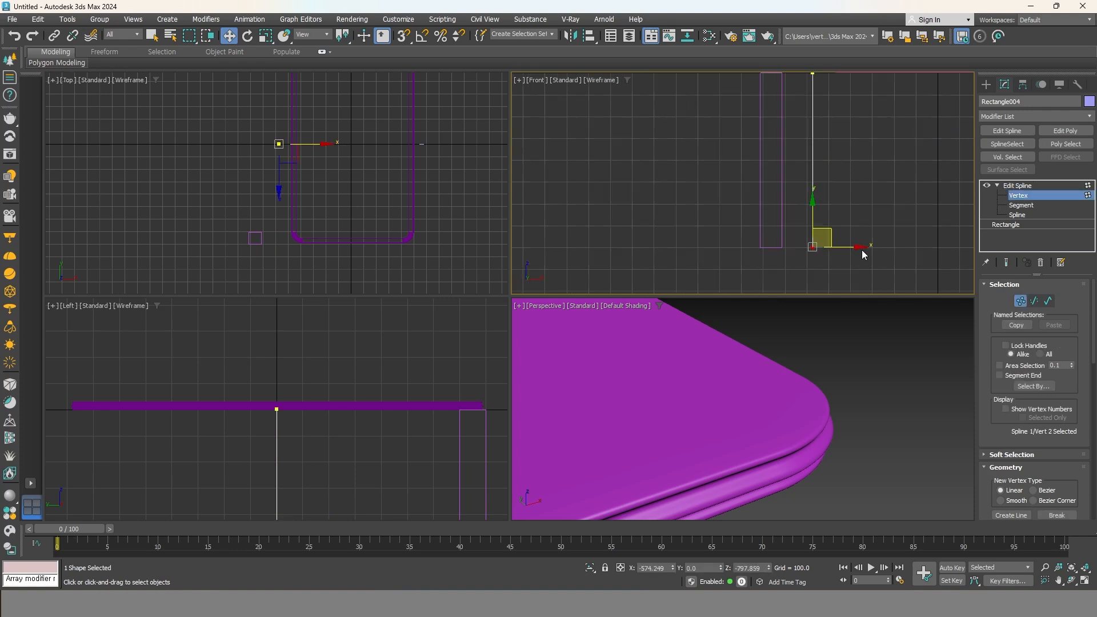
{"action": "left_click_drag", "start_coordinate": [856, 246], "coordinate": [850, 245]}
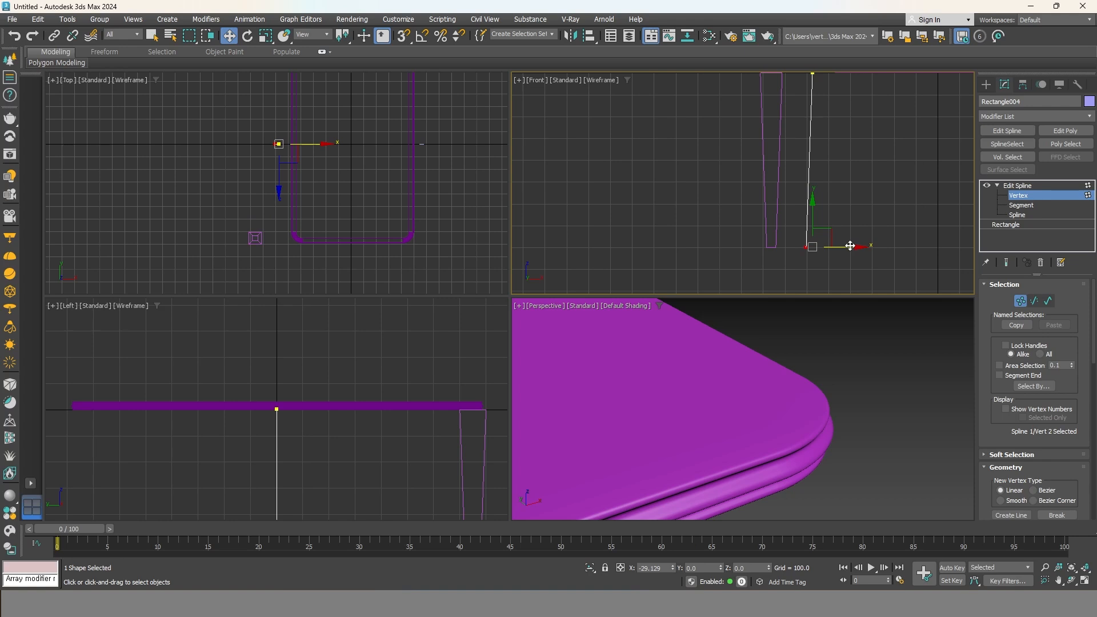
Refine the profile line with two closely spaced vertices near its upper end.
{"action": "scroll", "coordinate": [839, 192], "scroll_direction": "up", "scroll_amount": 5}
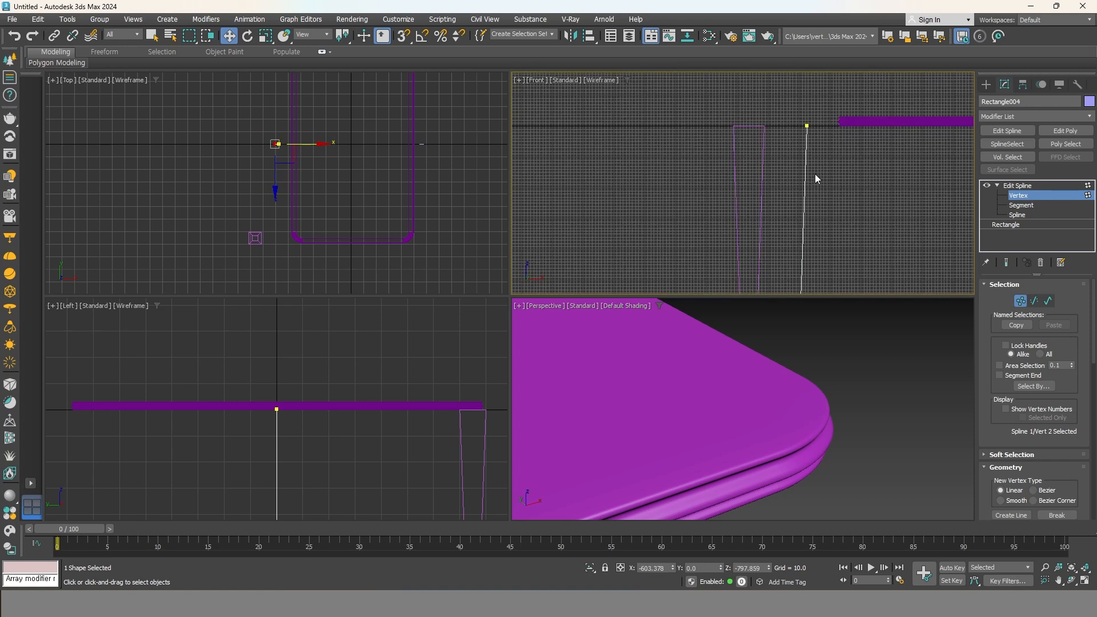
{"action": "right_click", "coordinate": [811, 174]}
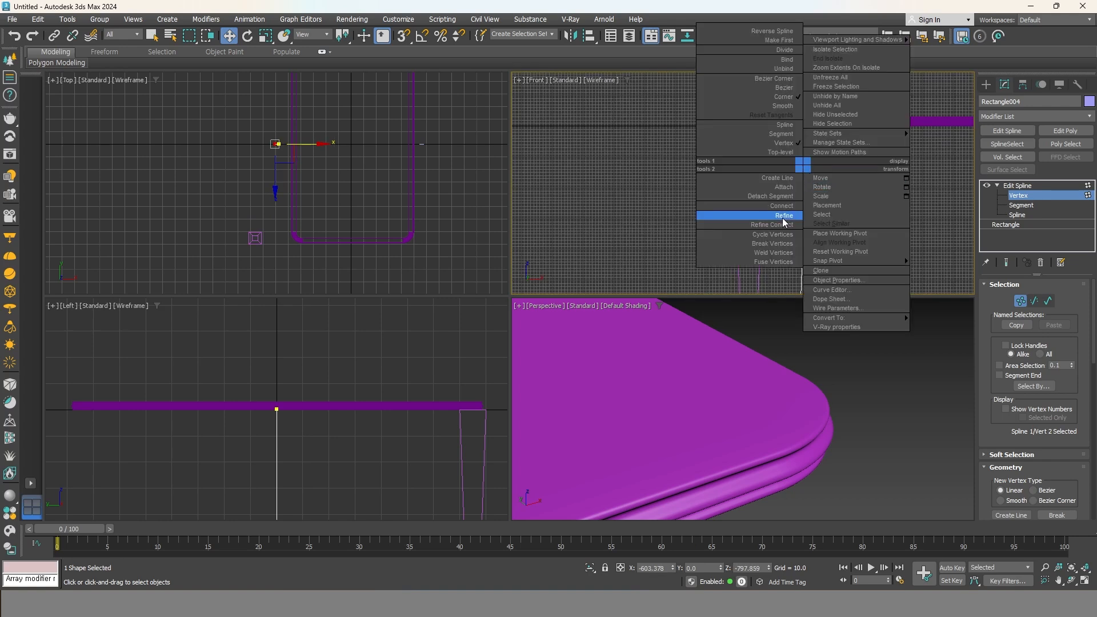
{"action": "left_click", "coordinate": [786, 217]}
{"action": "left_click", "coordinate": [807, 164]}
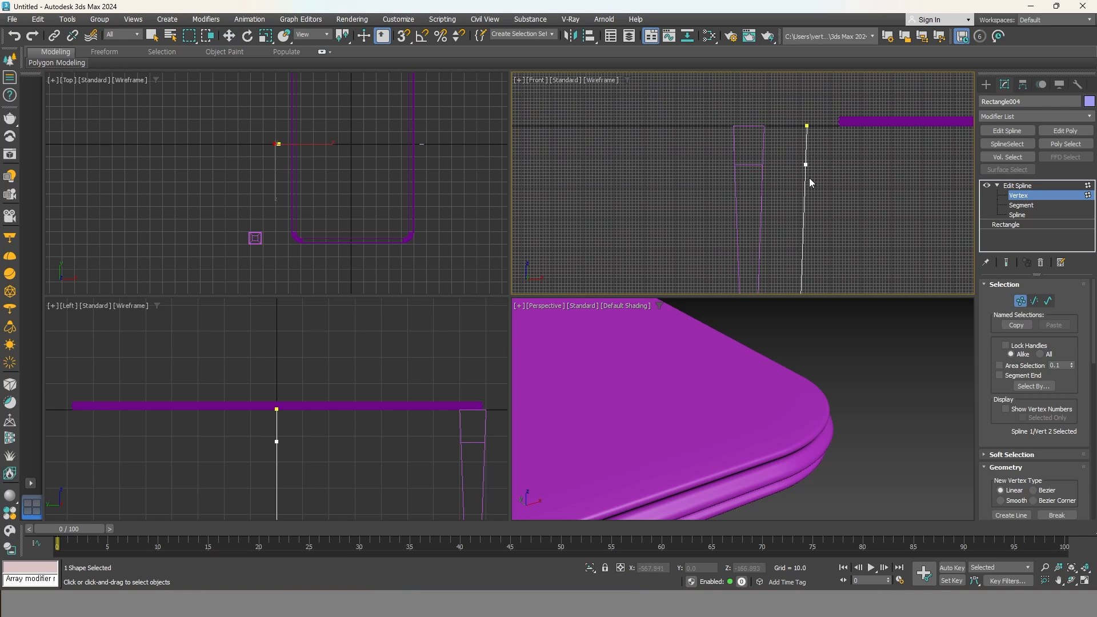
{"action": "key", "text": "w"}
{"action": "scroll", "coordinate": [820, 175], "scroll_direction": "up", "scroll_amount": 4}
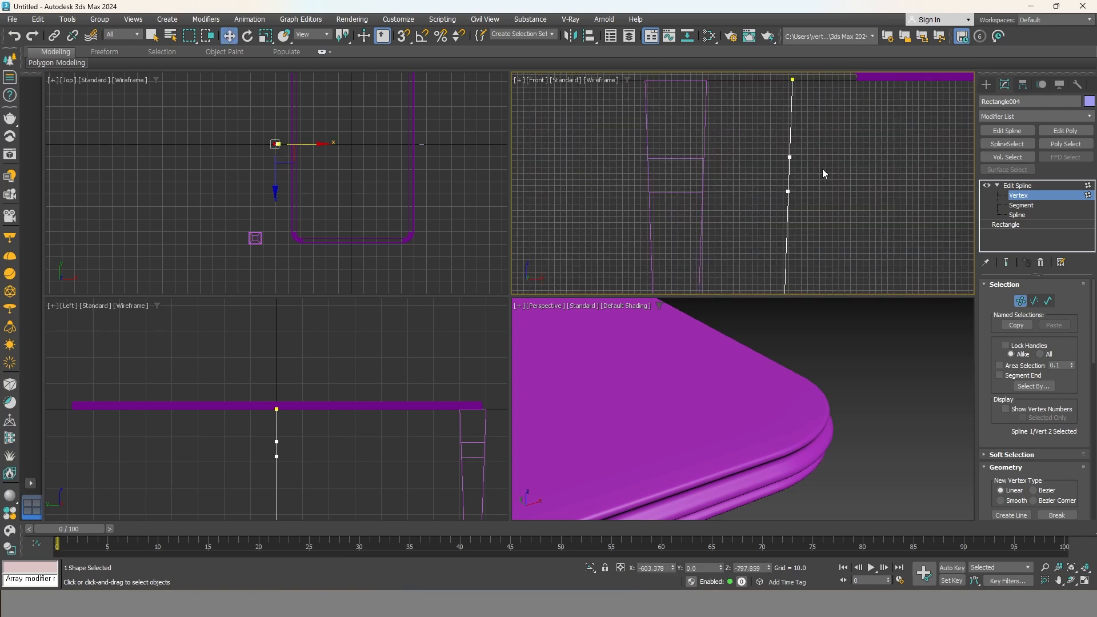
Move the profile line's second vertex slightly outward, and refine a new vertex below the third, moved about 10 units outward.
{"action": "left_click_drag", "start_coordinate": [816, 156], "coordinate": [820, 156]}
{"action": "right_click", "coordinate": [787, 220]}
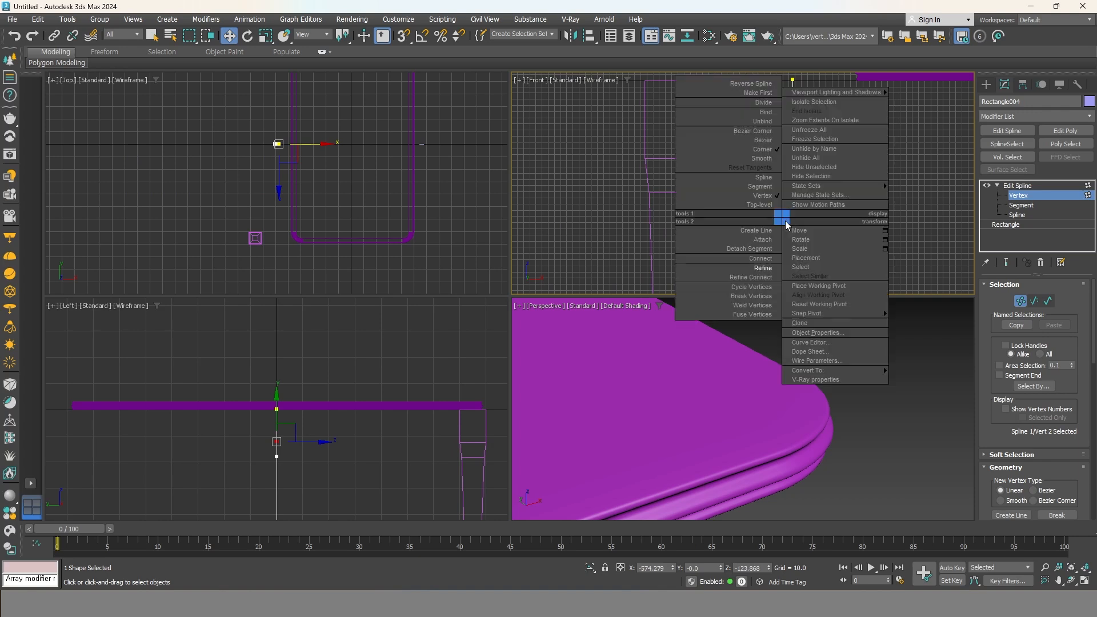
{"action": "left_click", "coordinate": [765, 269]}
{"action": "left_click", "coordinate": [787, 222]}
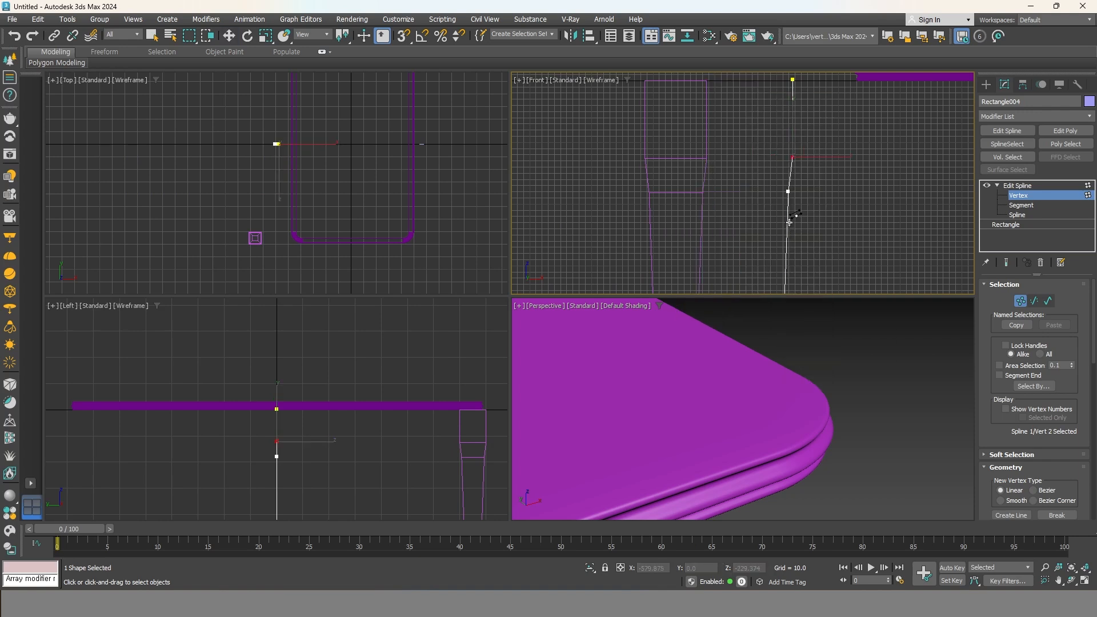
{"action": "right_click", "coordinate": [796, 240]}
{"action": "left_click", "coordinate": [787, 222]}
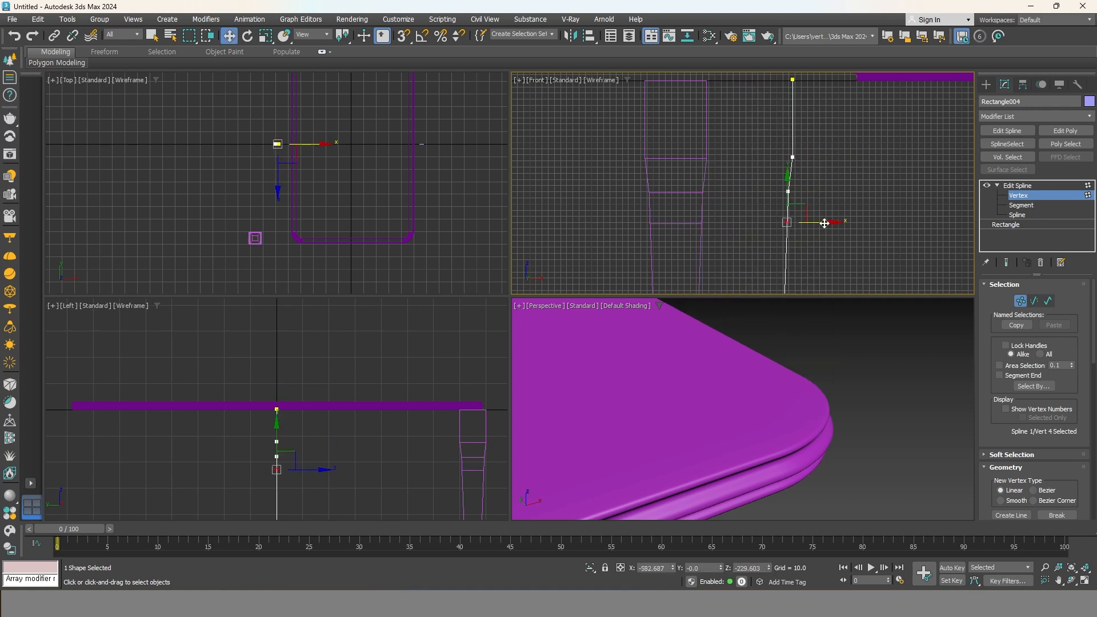
{"action": "left_click_drag", "start_coordinate": [822, 222], "coordinate": [830, 222]}
Refine a fifth vertex farther down the profile line and move it about 15 units inward and 29 units down.
{"action": "middle_click_drag", "start_coordinate": [779, 252], "coordinate": [791, 174]}
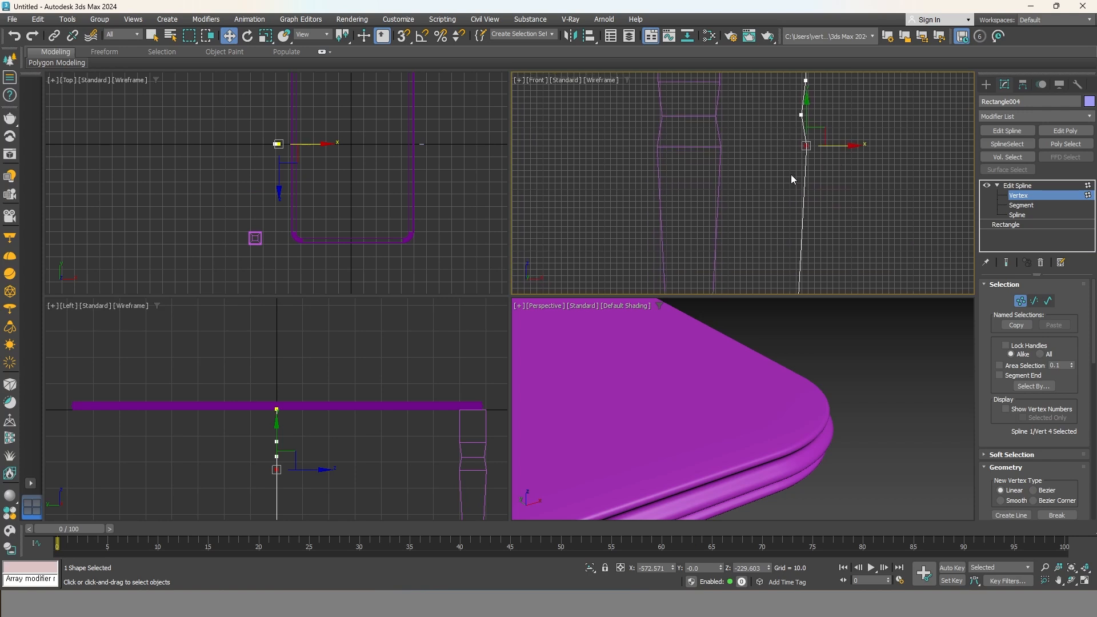
{"action": "right_click", "coordinate": [798, 195]}
{"action": "left_click", "coordinate": [765, 253]}
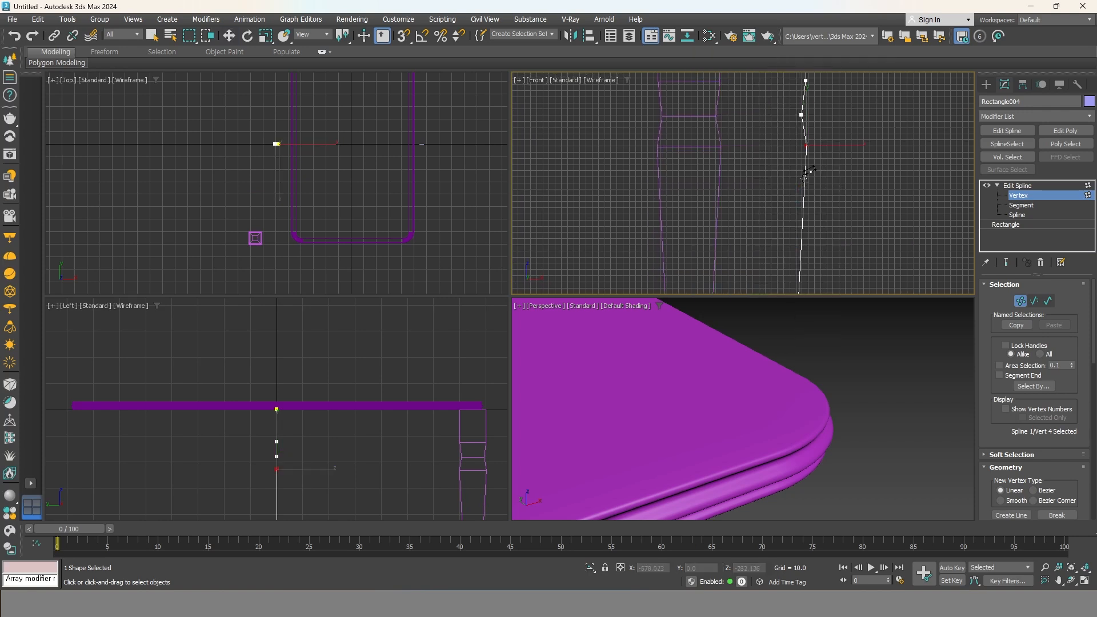
{"action": "left_click", "coordinate": [802, 206]}
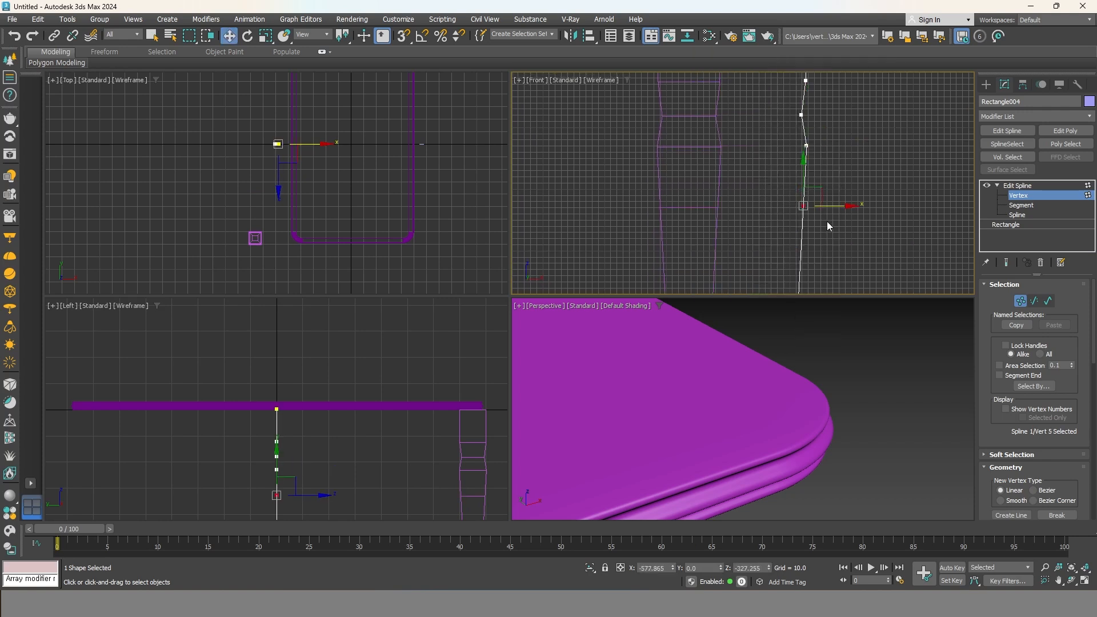
{"action": "left_click_drag", "start_coordinate": [840, 207], "coordinate": [834, 208]}
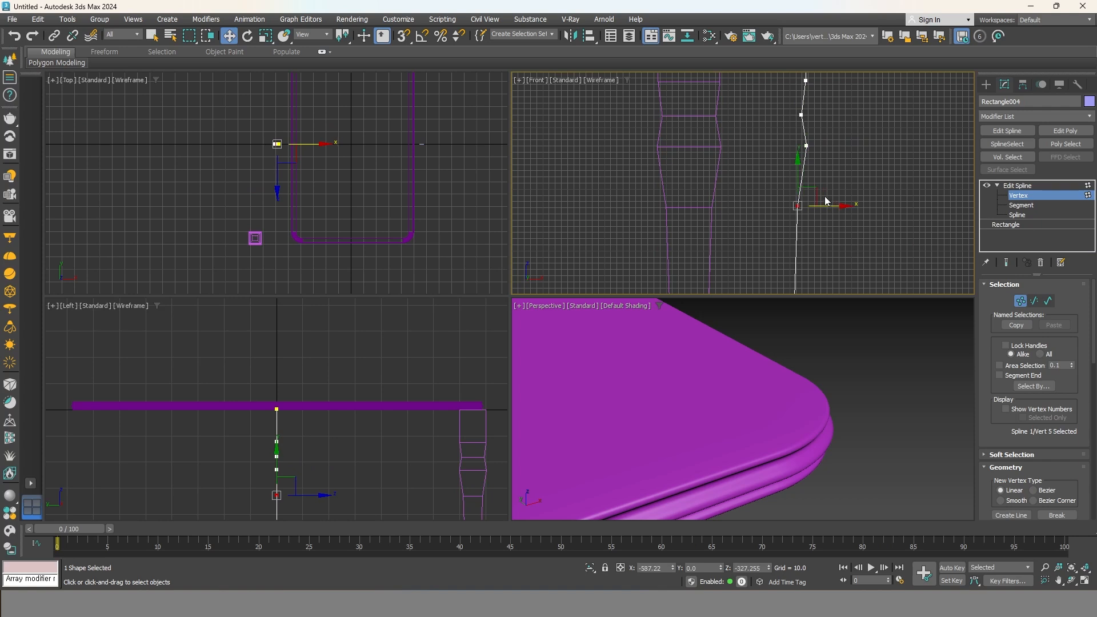
{"action": "left_click_drag", "start_coordinate": [801, 174], "coordinate": [831, 223]}
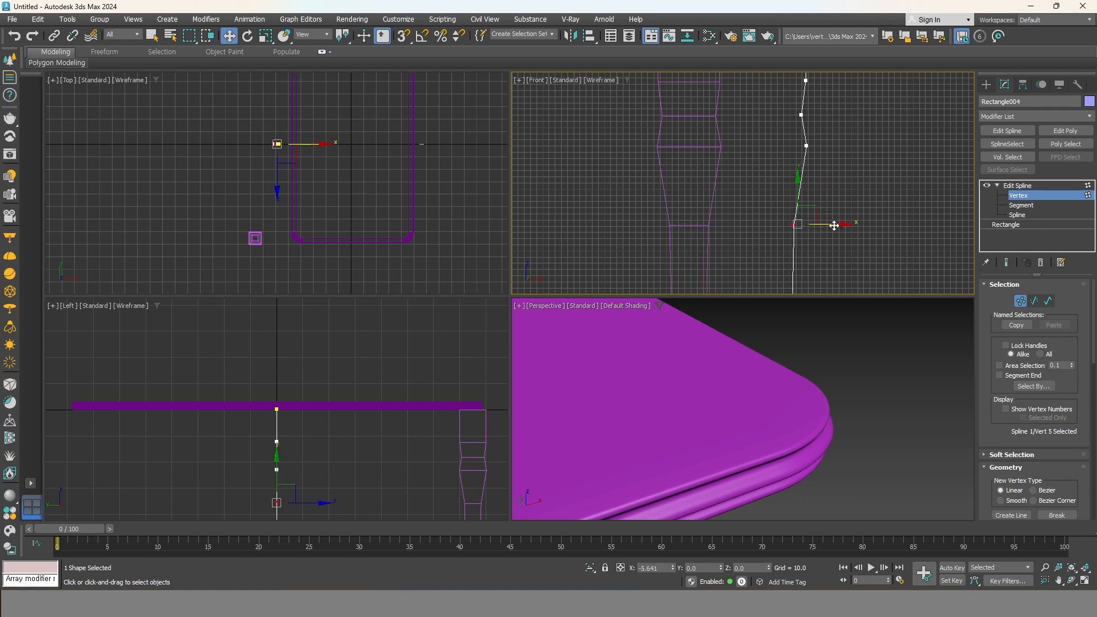
Refine a sixth vertex just below the inward one and move it about 17 units outward along X.
{"action": "scroll", "coordinate": [791, 183], "scroll_direction": "up", "scroll_amount": 3}
{"action": "right_click", "coordinate": [786, 181]}
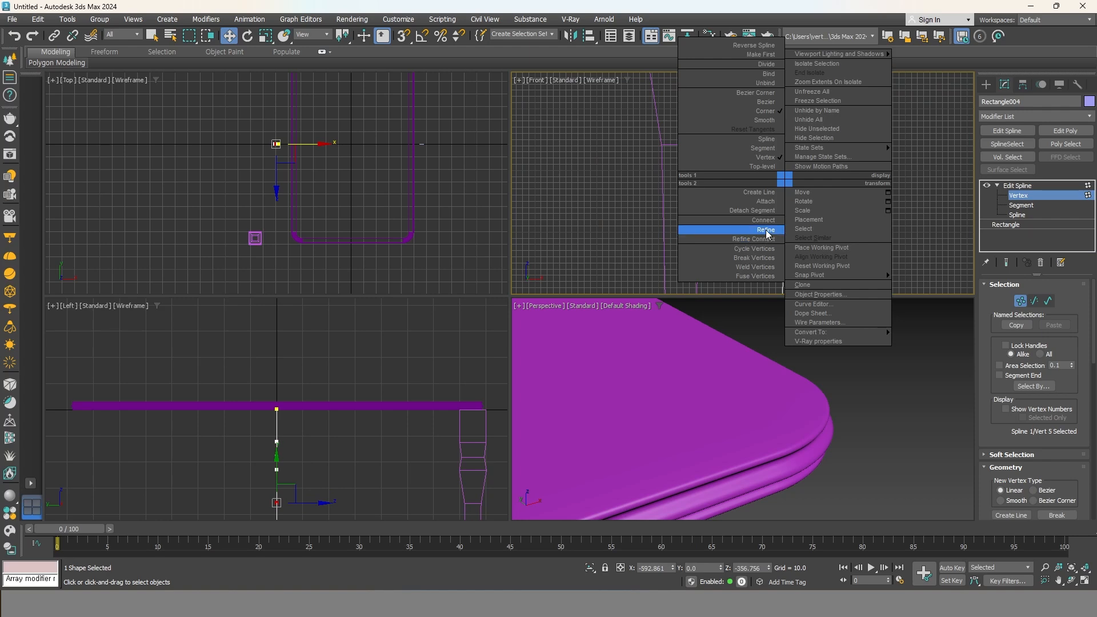
{"action": "left_click", "coordinate": [767, 230]}
{"action": "left_click", "coordinate": [785, 183]}
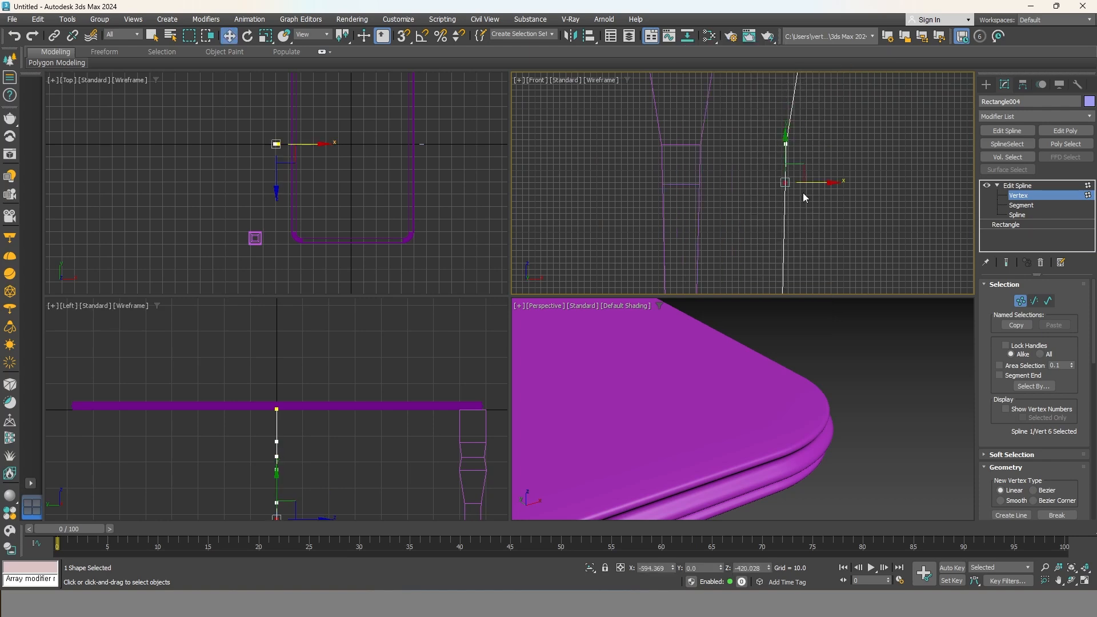
{"action": "left_click_drag", "start_coordinate": [819, 184], "coordinate": [830, 184]}
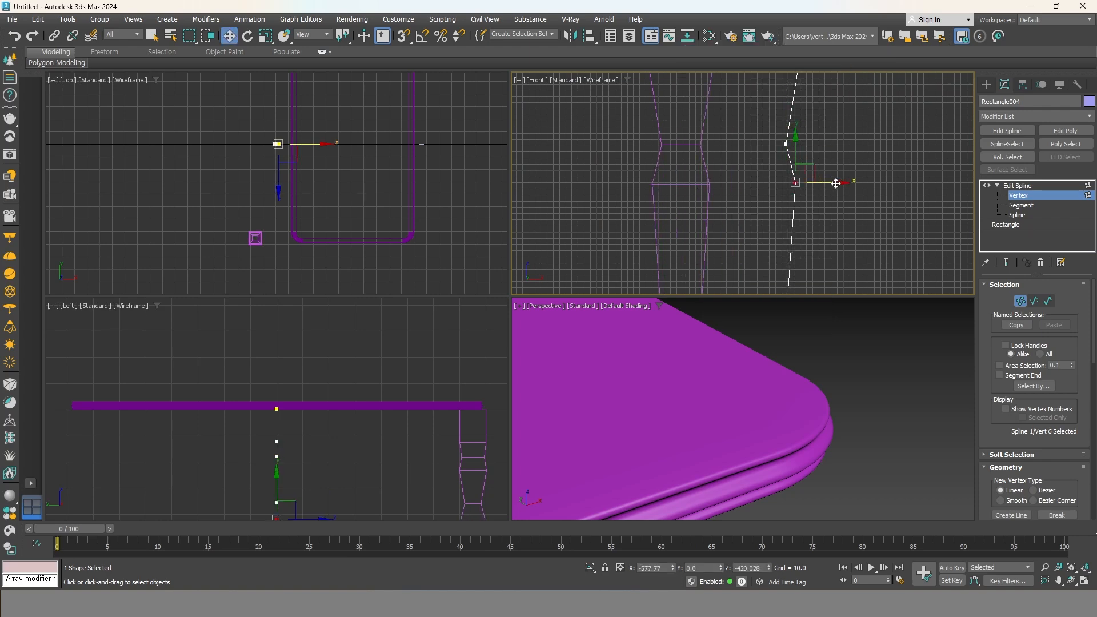
Refine a seventh vertex a short way below the sixth and move it inward to form a narrow neck.
{"action": "scroll", "coordinate": [828, 206], "scroll_direction": "down", "scroll_amount": 3}
{"action": "middle_click_drag", "start_coordinate": [828, 207], "coordinate": [810, 172]}
{"action": "right_click", "coordinate": [799, 184]}
{"action": "left_click", "coordinate": [794, 240]}
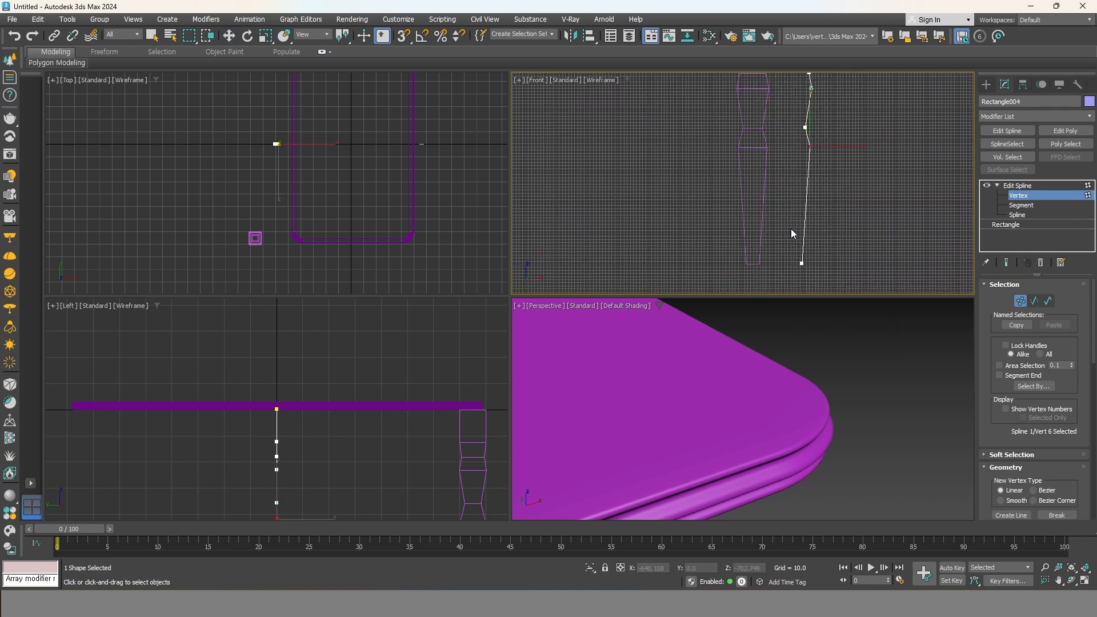
{"action": "left_click", "coordinate": [808, 167]}
{"action": "right_click", "coordinate": [823, 200]}
{"action": "left_click", "coordinate": [808, 166]}
{"action": "left_click_drag", "start_coordinate": [839, 172], "coordinate": [833, 169]}
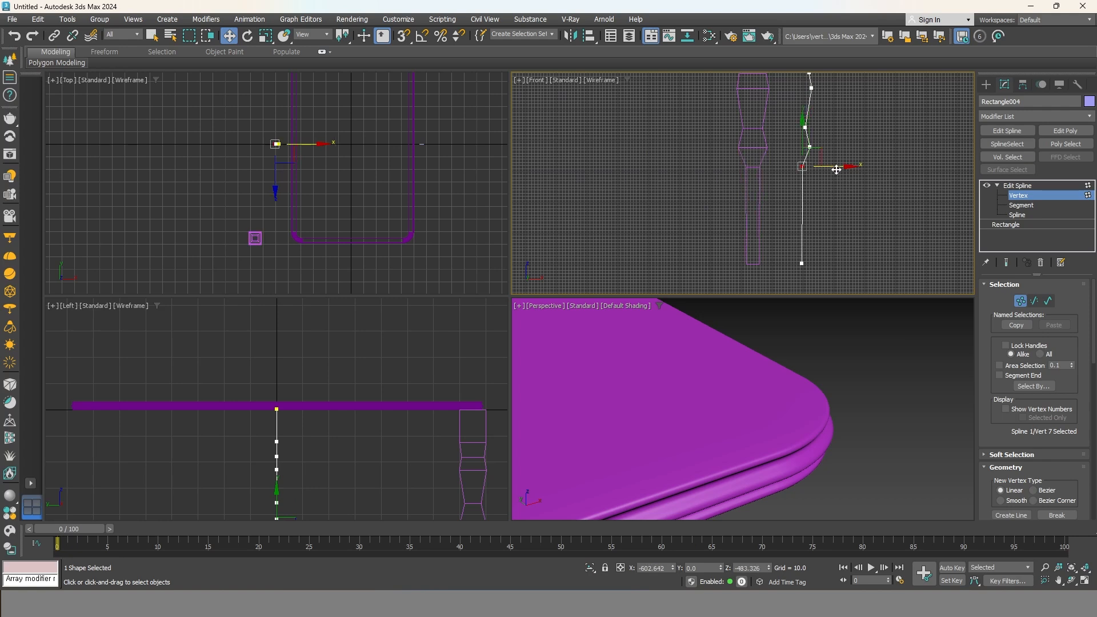
Refine an eighth vertex below the narrow neck and move it outward along X to form another bulge.
{"action": "right_click", "coordinate": [797, 193]}
{"action": "left_click", "coordinate": [781, 243]}
{"action": "left_click", "coordinate": [802, 187]}
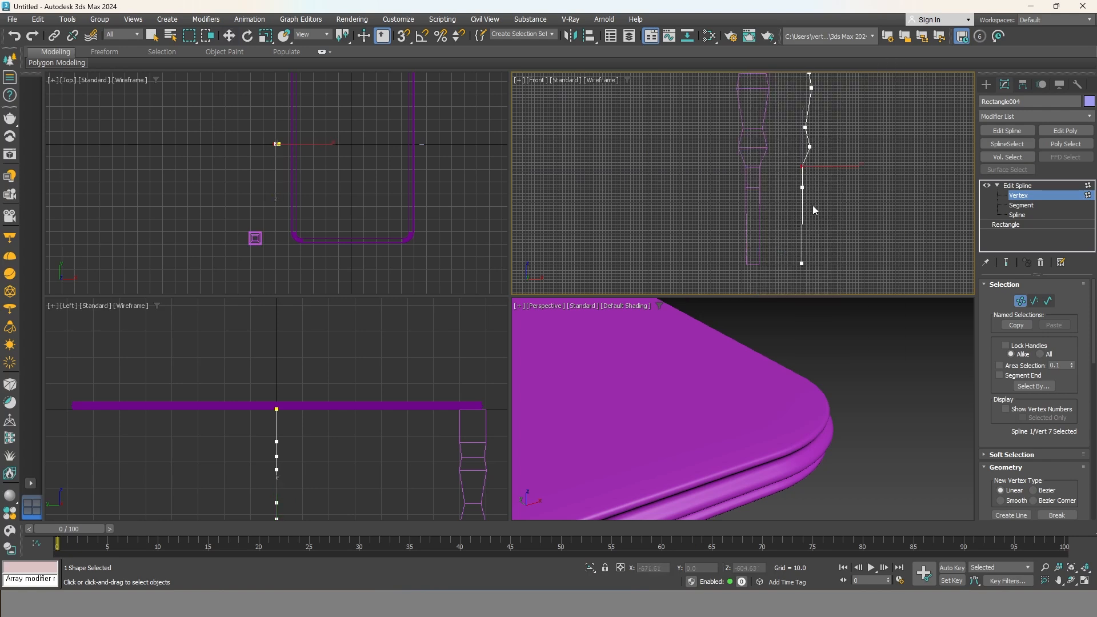
{"action": "right_click", "coordinate": [812, 205]}
{"action": "left_click", "coordinate": [802, 187]}
{"action": "left_click_drag", "start_coordinate": [832, 187], "coordinate": [838, 187]}
Refine a ninth vertex between the lower bulge and the profile's bottom end, and move it inward.
{"action": "right_click", "coordinate": [803, 221]}
{"action": "left_click", "coordinate": [781, 270]}
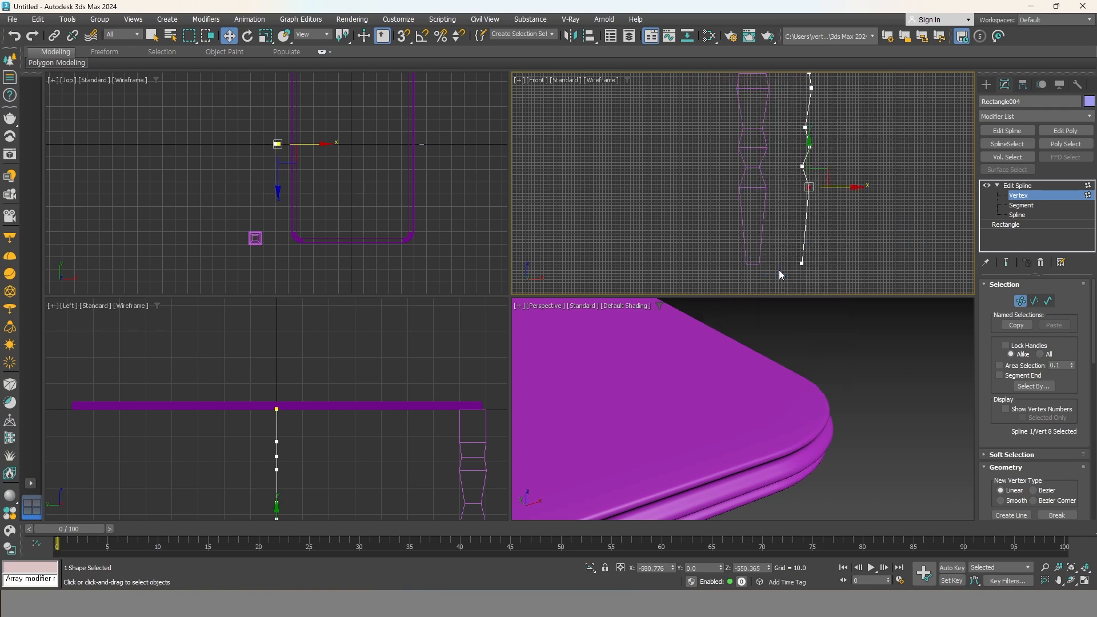
{"action": "right_click", "coordinate": [819, 252]}
{"action": "left_click", "coordinate": [806, 221]}
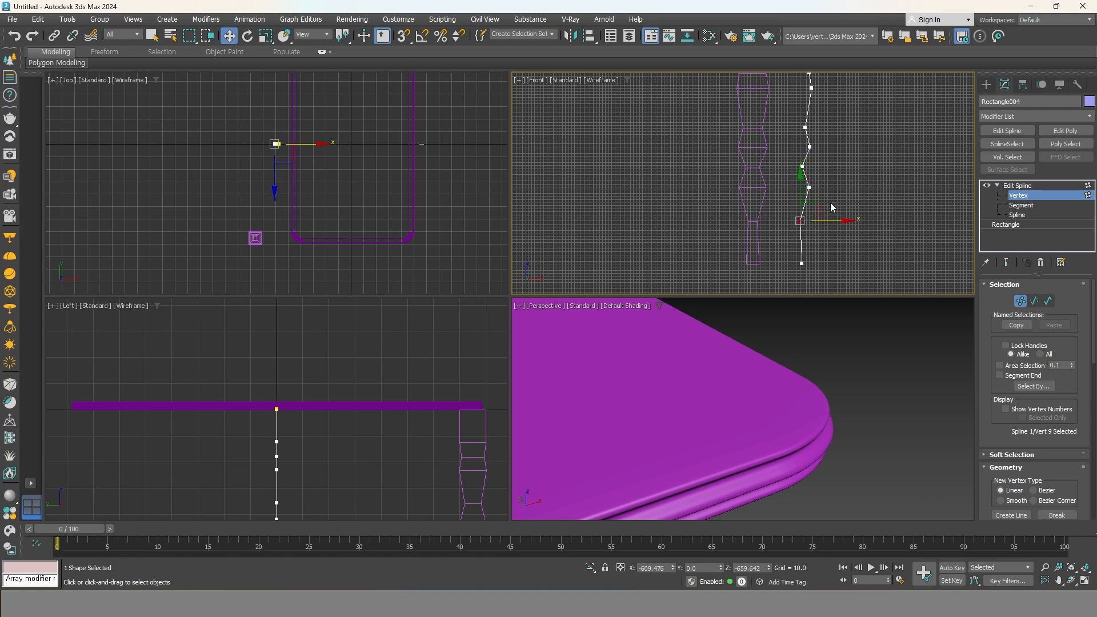
Move the eighth vertex about 6 units inward, and lower the ninth vertex about 53 units toward the profile's bottom end.
{"action": "left_click", "coordinate": [809, 187]}
{"action": "left_click_drag", "start_coordinate": [850, 187], "coordinate": [846, 188]}
{"action": "right_click", "coordinate": [801, 239]}
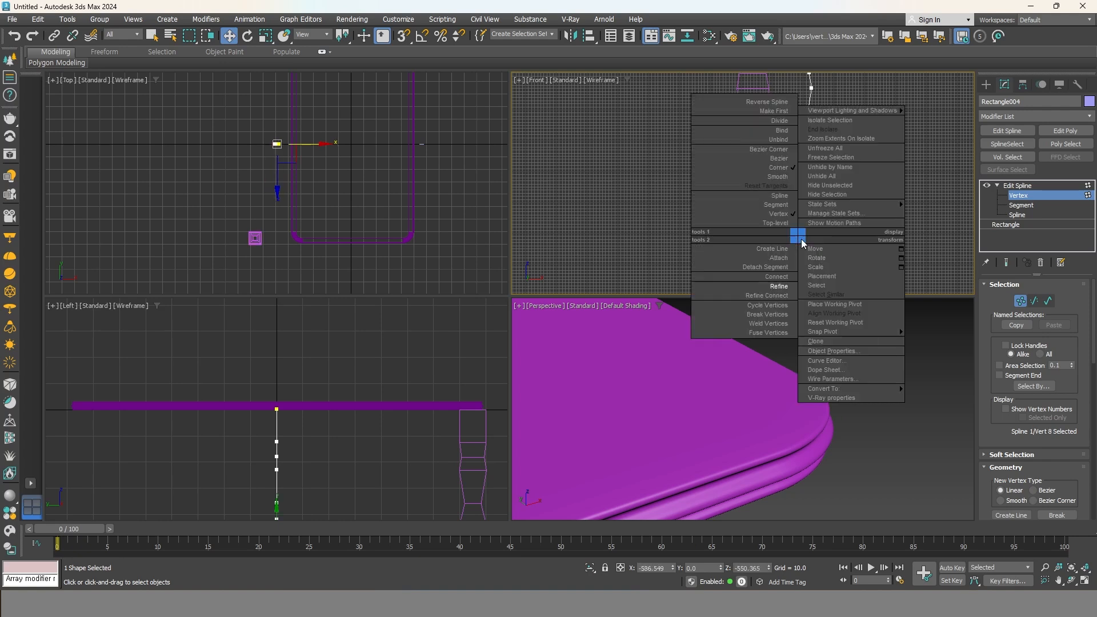
{"action": "left_click_drag", "start_coordinate": [817, 236], "coordinate": [816, 235]}
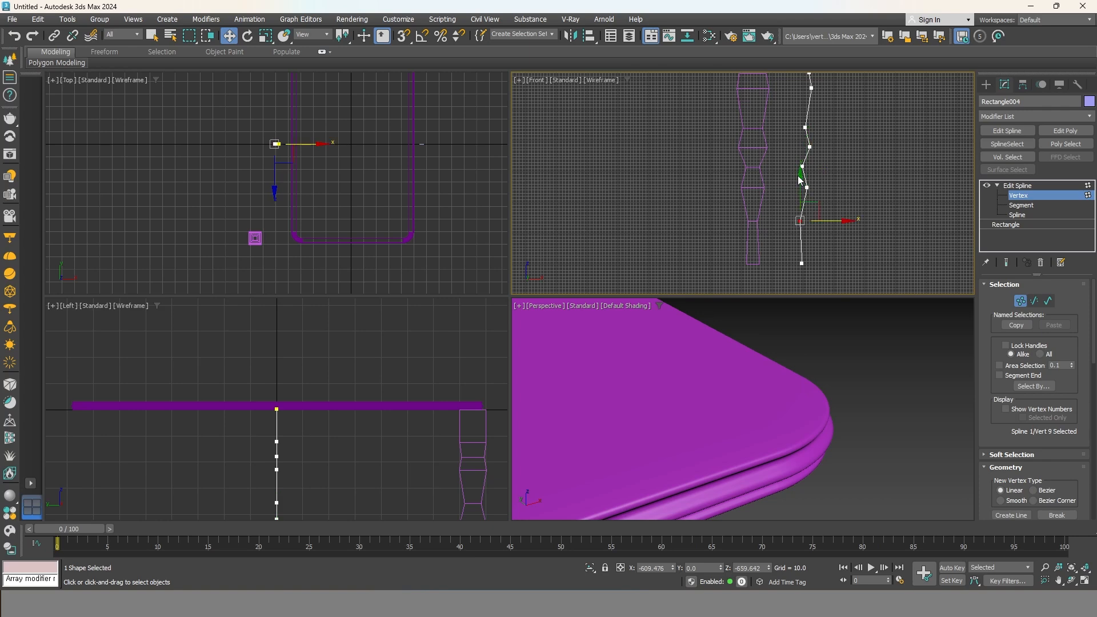
{"action": "left_click_drag", "start_coordinate": [800, 196], "coordinate": [800, 191]}
Refine three vertices near the profile's bottom end and move the middle one about 12 units outward to shape the foot.
{"action": "right_click", "coordinate": [794, 246]}
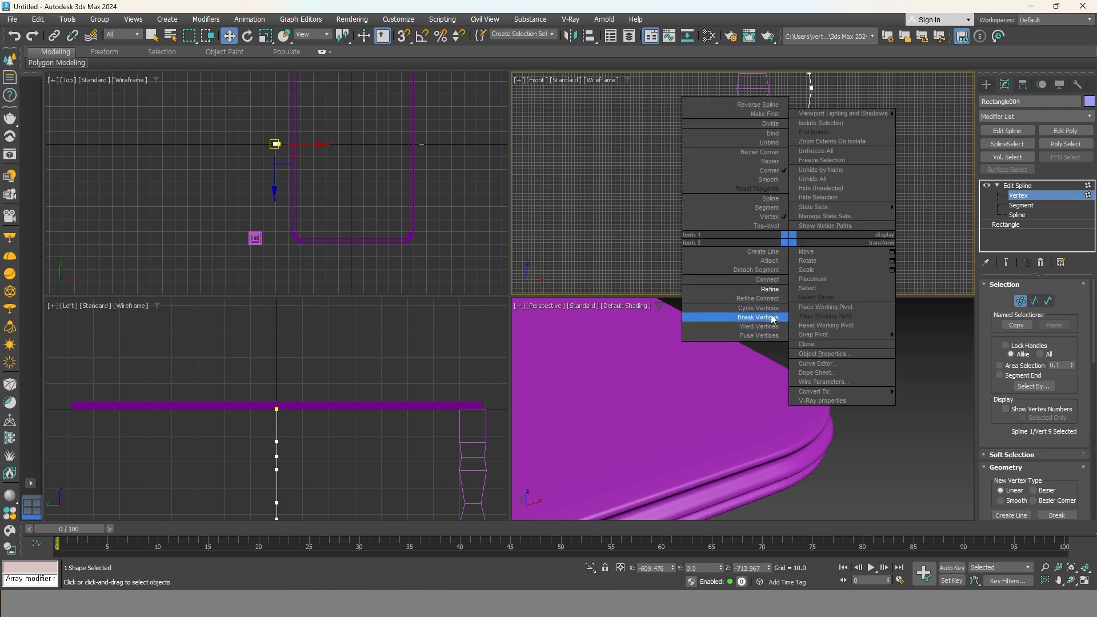
{"action": "left_click", "coordinate": [769, 289]}
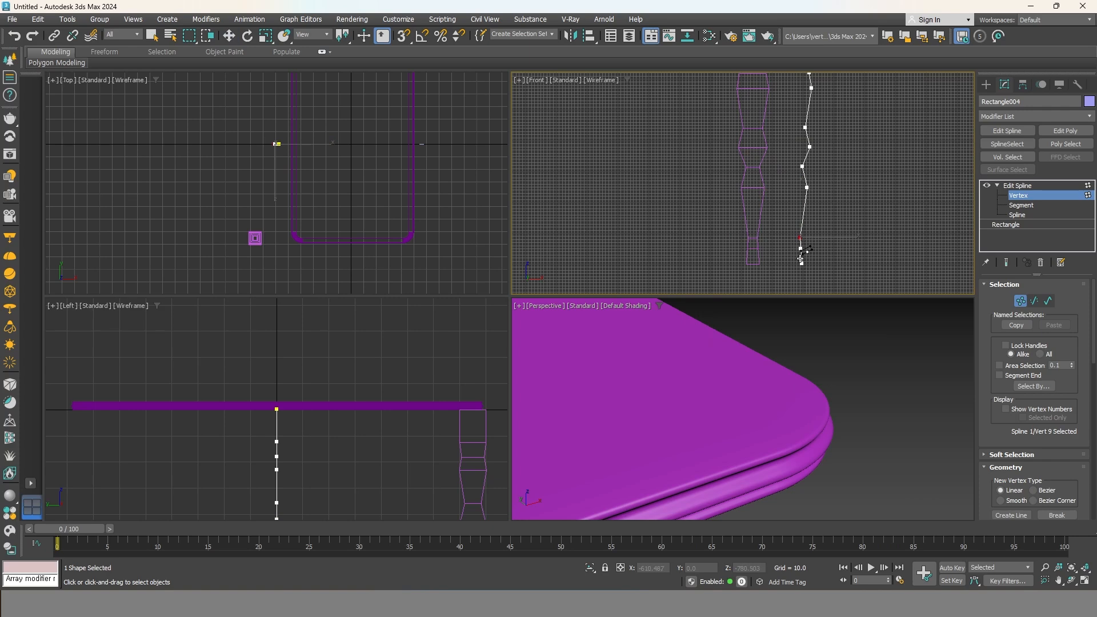
{"action": "scroll", "coordinate": [800, 255], "scroll_direction": "up", "scroll_amount": 5}
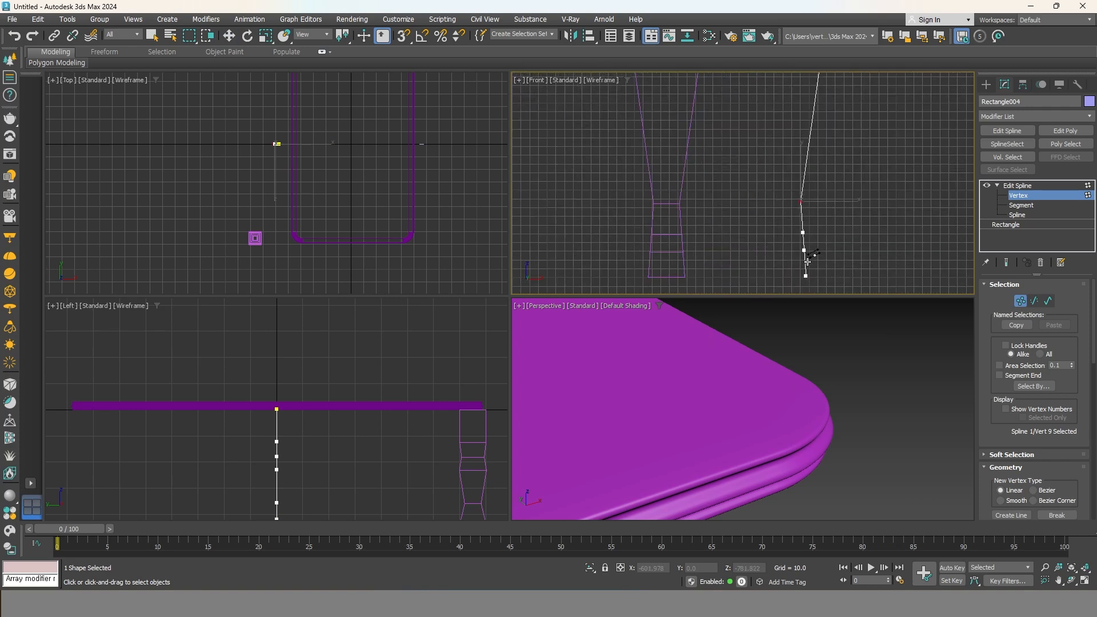
{"action": "key", "text": "w"}
{"action": "left_click", "coordinate": [803, 250]}
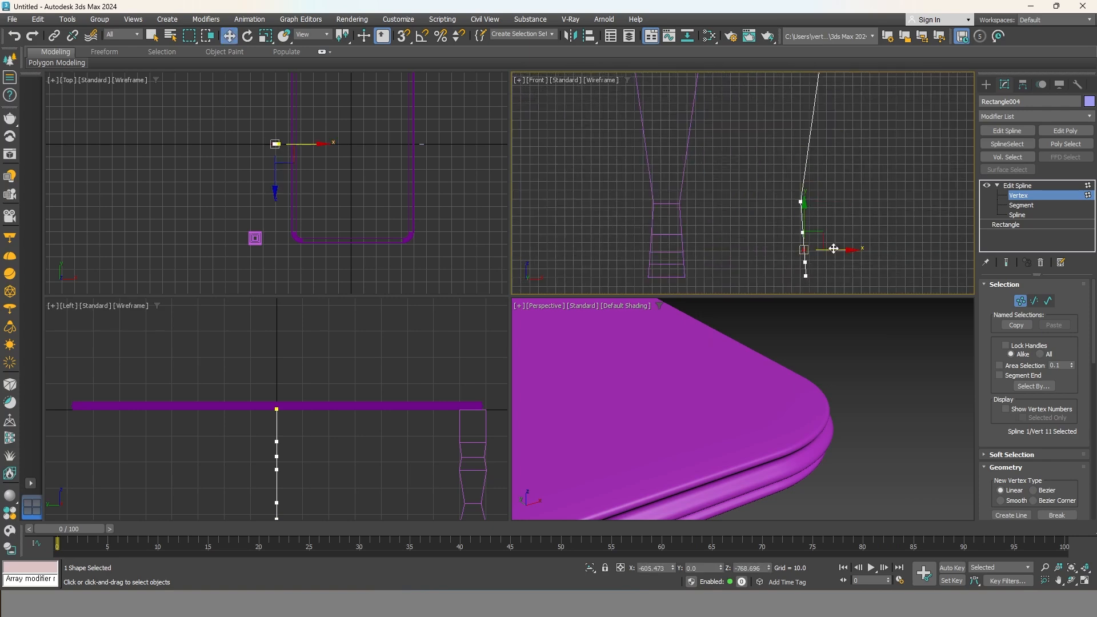
{"action": "left_click_drag", "start_coordinate": [822, 250], "coordinate": [840, 254]}
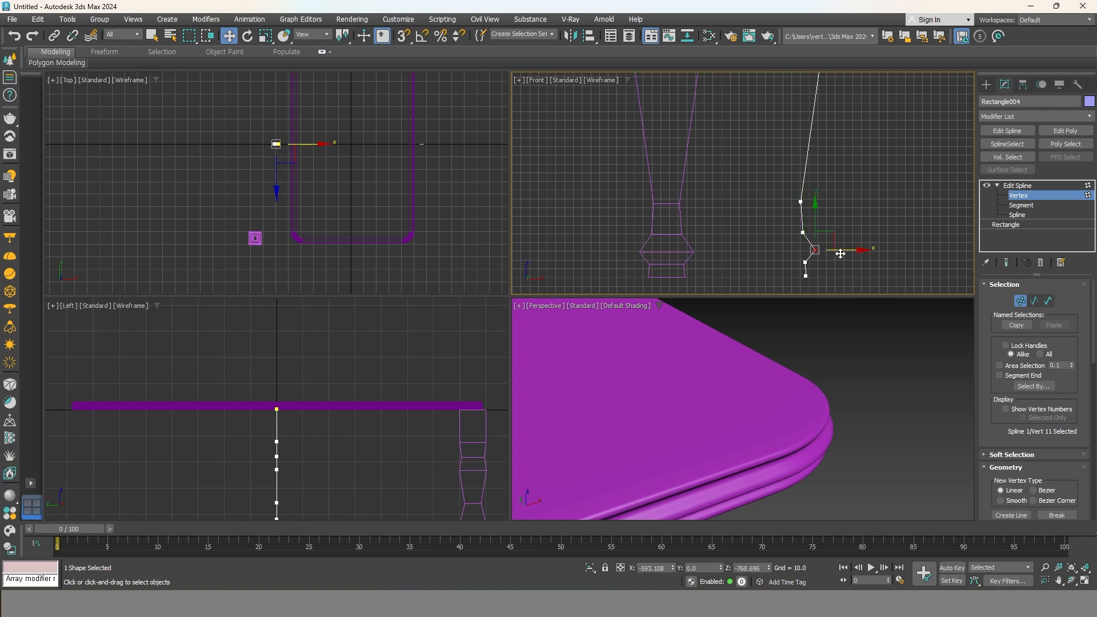
Leave vertex editing, select the leg and examine its shape in the Perspective view.
{"action": "scroll", "coordinate": [828, 274], "scroll_direction": "down", "scroll_amount": 5}
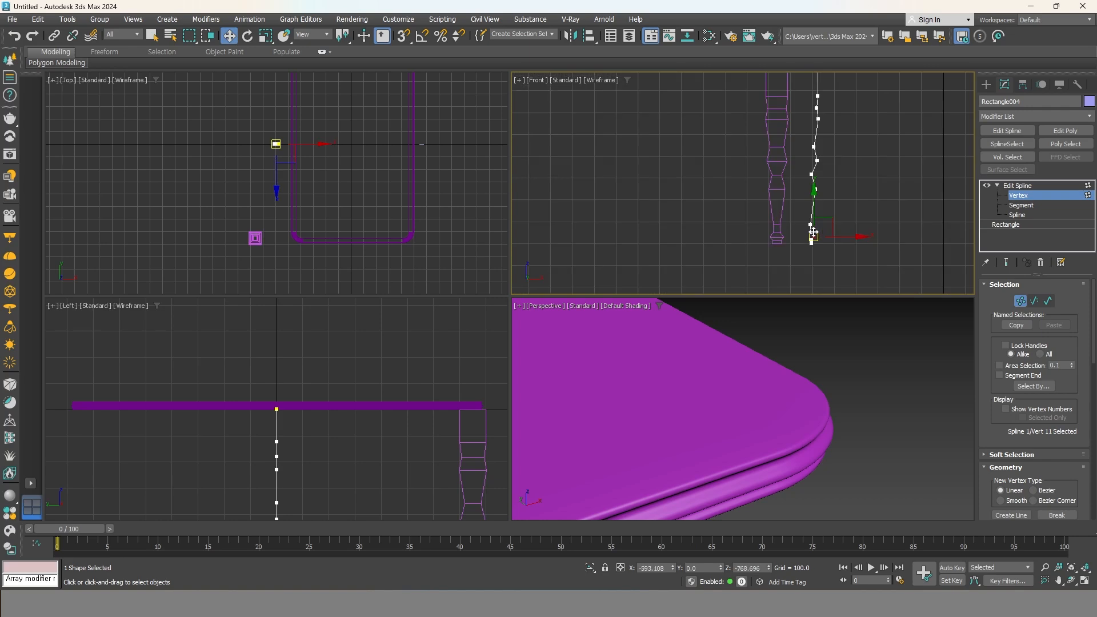
{"action": "middle_click_drag", "start_coordinate": [810, 216], "coordinate": [800, 249]}
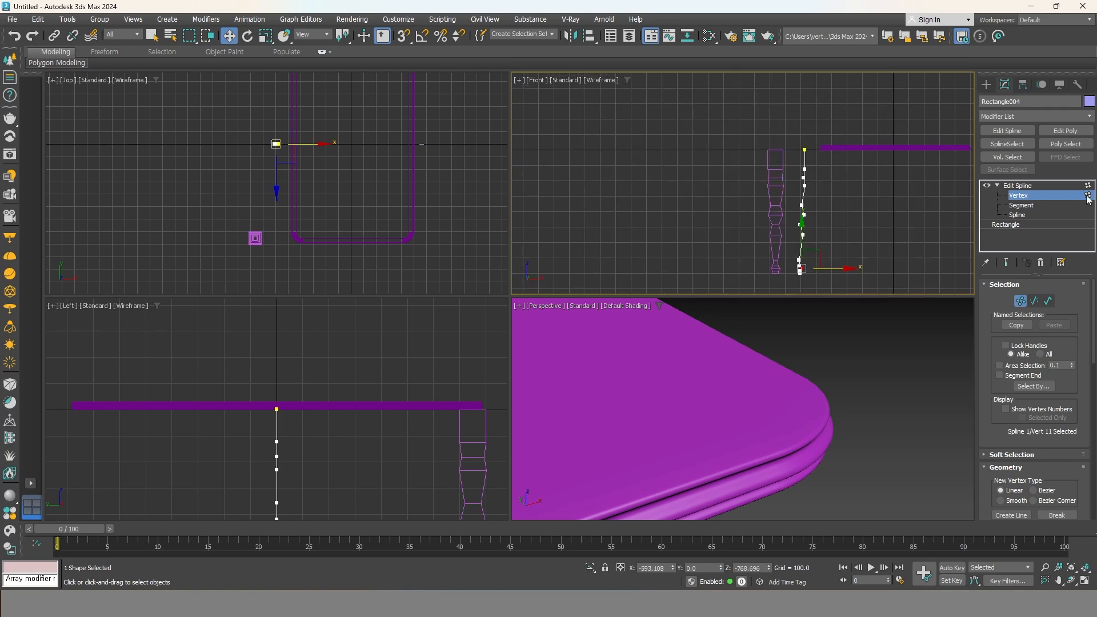
{"action": "left_click", "coordinate": [1019, 186]}
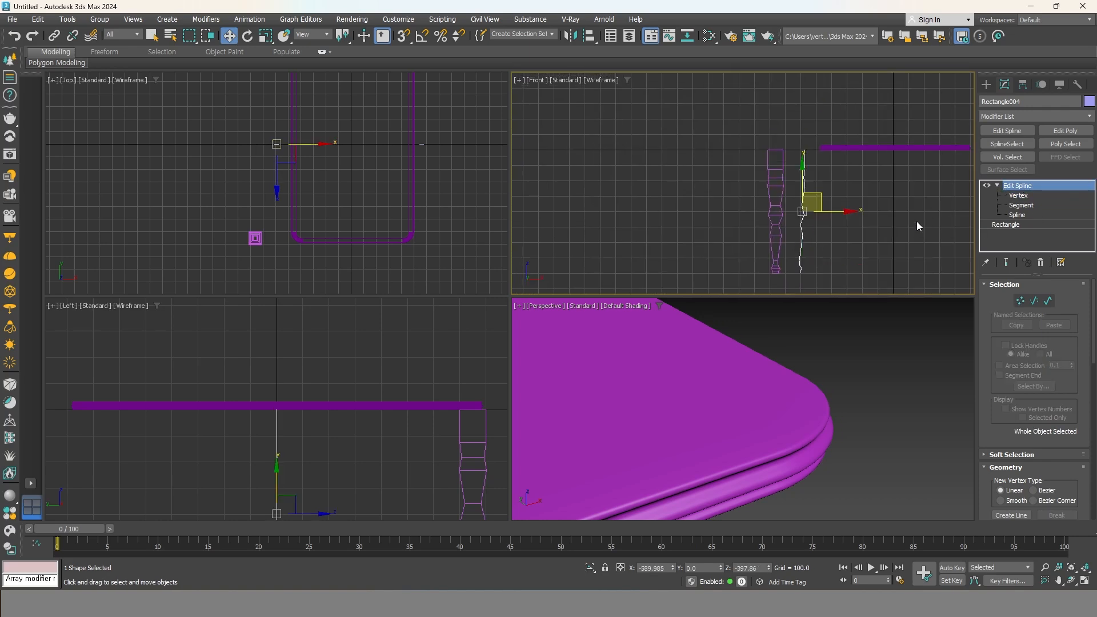
{"action": "left_click", "coordinate": [771, 184]}
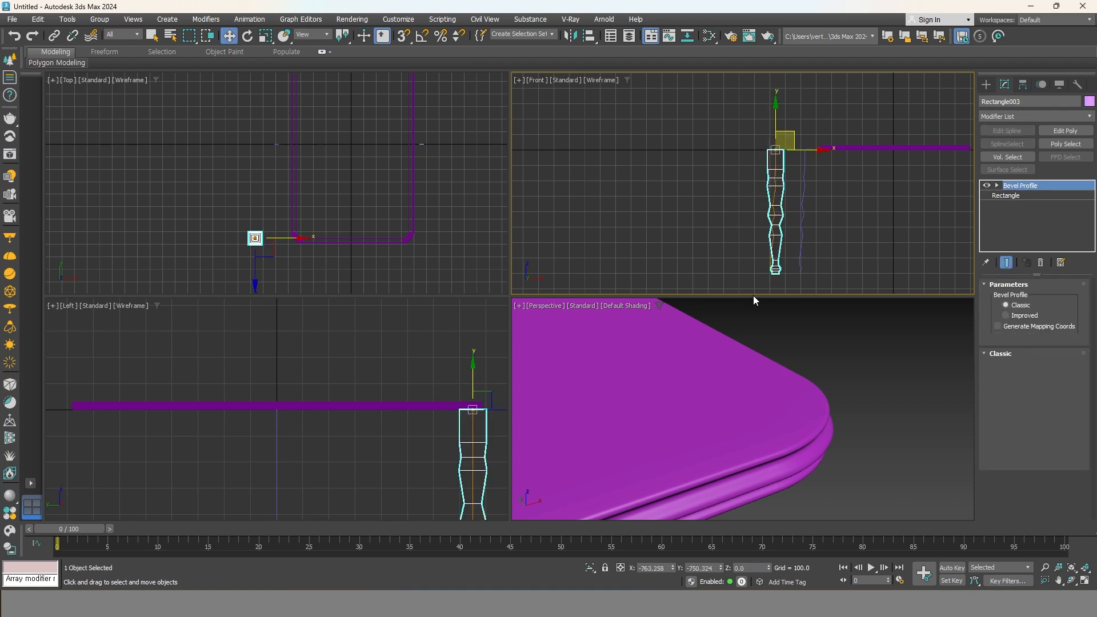
{"action": "scroll", "coordinate": [715, 413], "scroll_direction": "down", "scroll_amount": 5}
{"action": "middle_click_drag", "start_coordinate": [716, 413], "coordinate": [781, 385]}
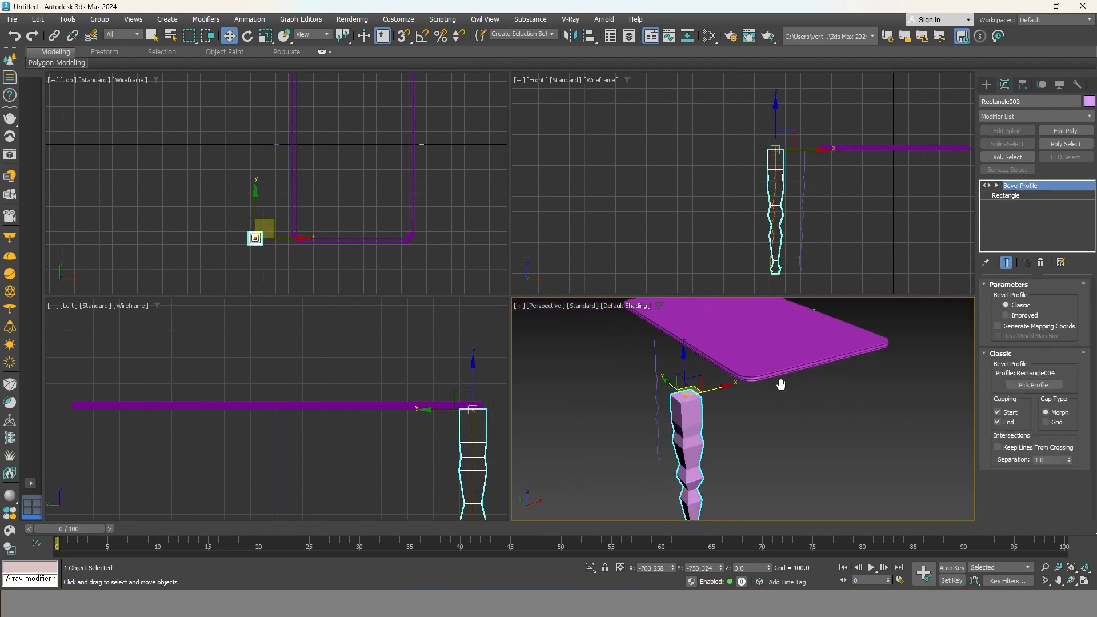
{"action": "scroll", "coordinate": [732, 394], "scroll_direction": "up", "scroll_amount": 6}
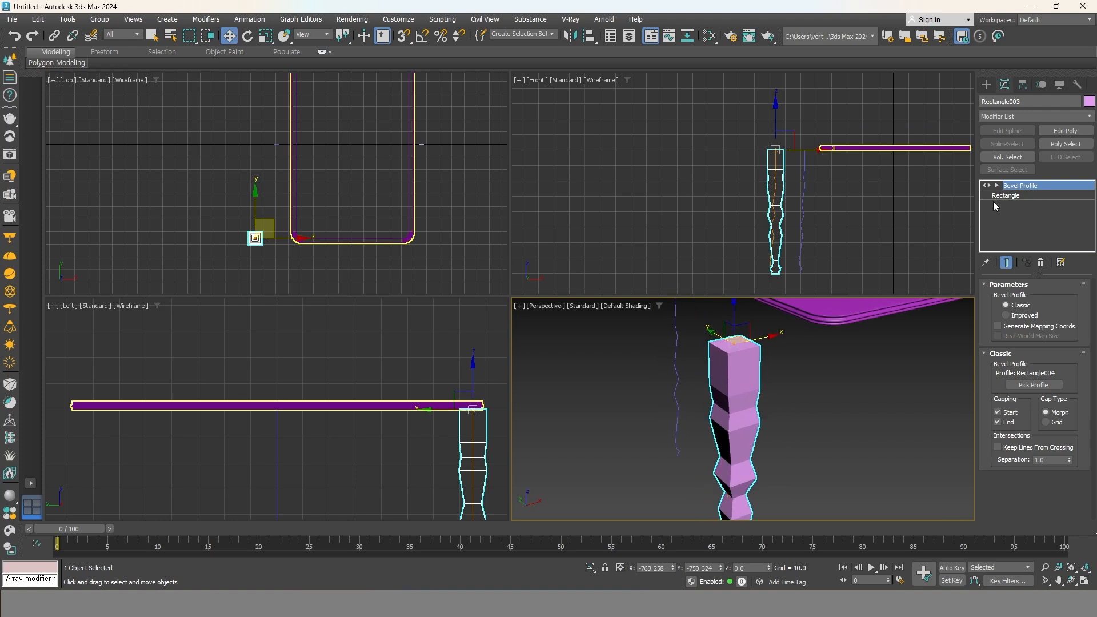
{"action": "middle_click_drag", "start_coordinate": [751, 403], "coordinate": [773, 378]}
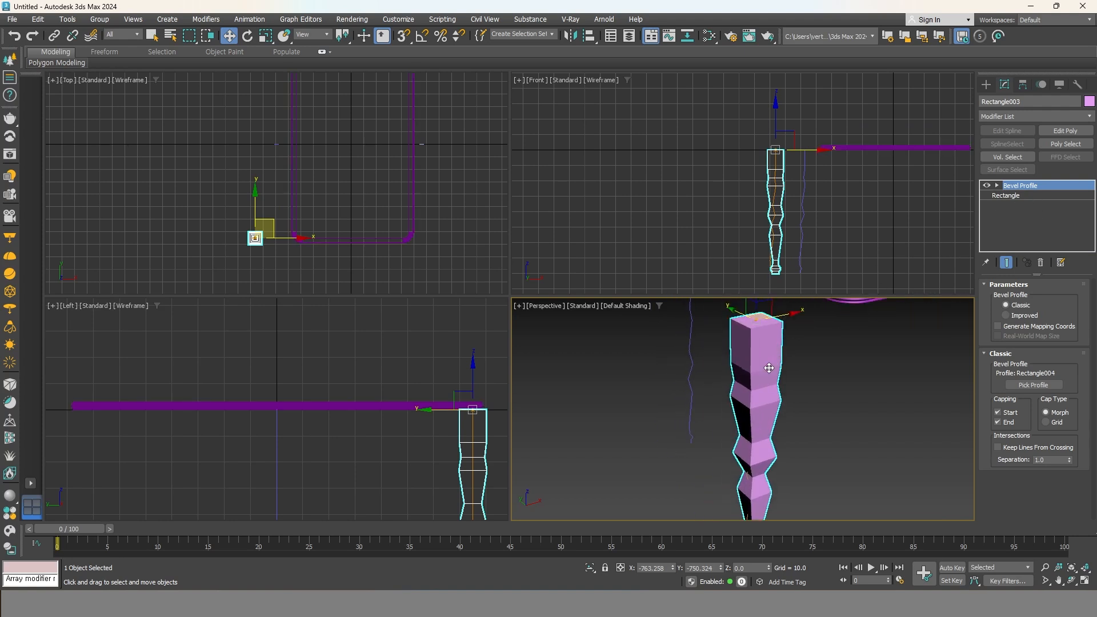
Select the leg's profile spline, enter vertex editing, convert its third vertex to Bezier and adjust the handle to smooth the upper neck.
{"action": "middle_click_drag", "start_coordinate": [760, 186], "coordinate": [798, 203]}
{"action": "scroll", "coordinate": [779, 206], "scroll_direction": "up", "scroll_amount": 4}
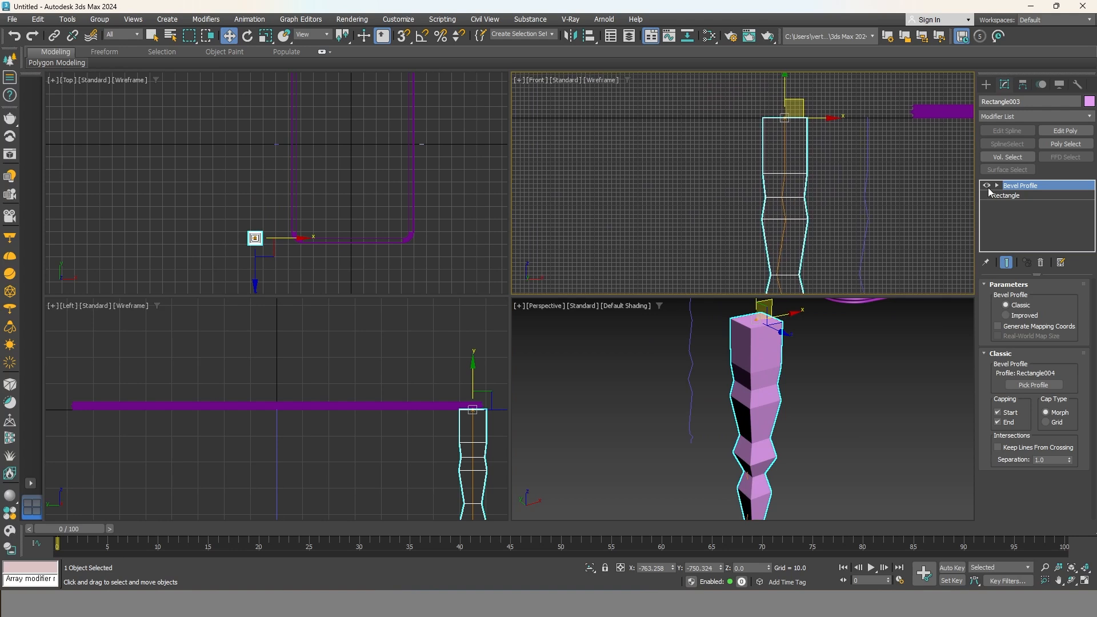
{"action": "left_click", "coordinate": [864, 221]}
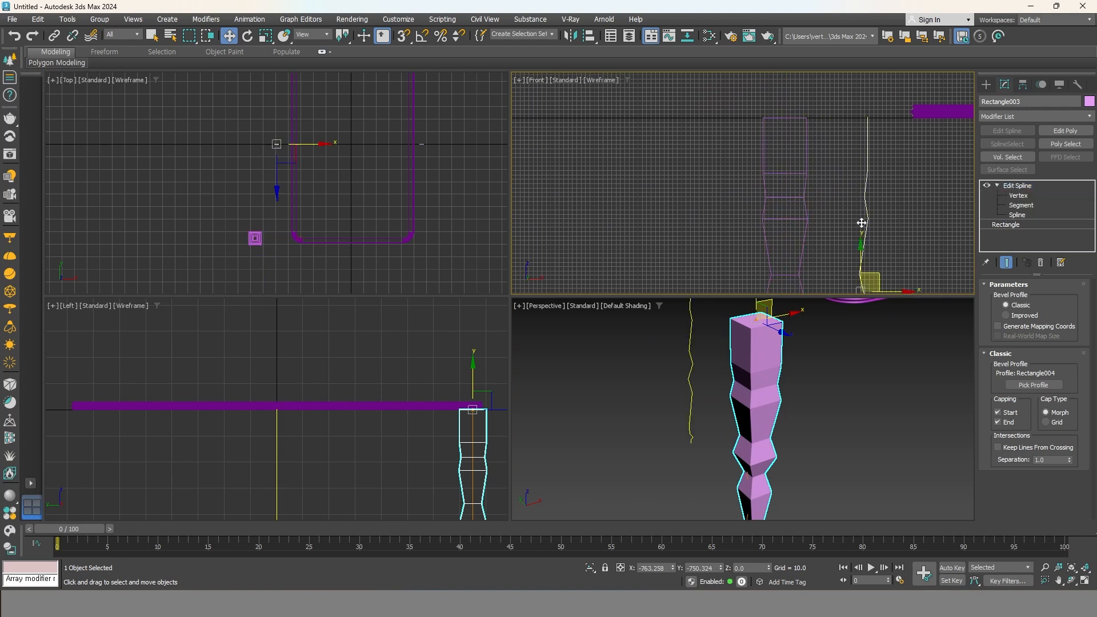
{"action": "middle_click_drag", "start_coordinate": [866, 239], "coordinate": [854, 220]}
{"action": "key", "text": "g"}
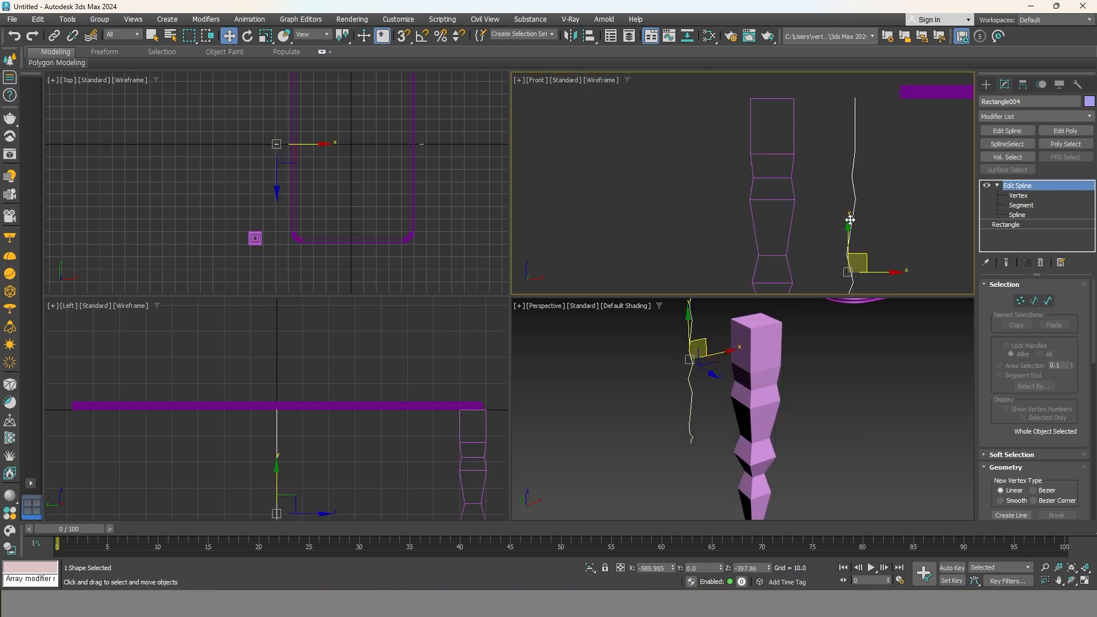
{"action": "left_click", "coordinate": [1019, 195]}
{"action": "scroll", "coordinate": [843, 183], "scroll_direction": "up", "scroll_amount": 3}
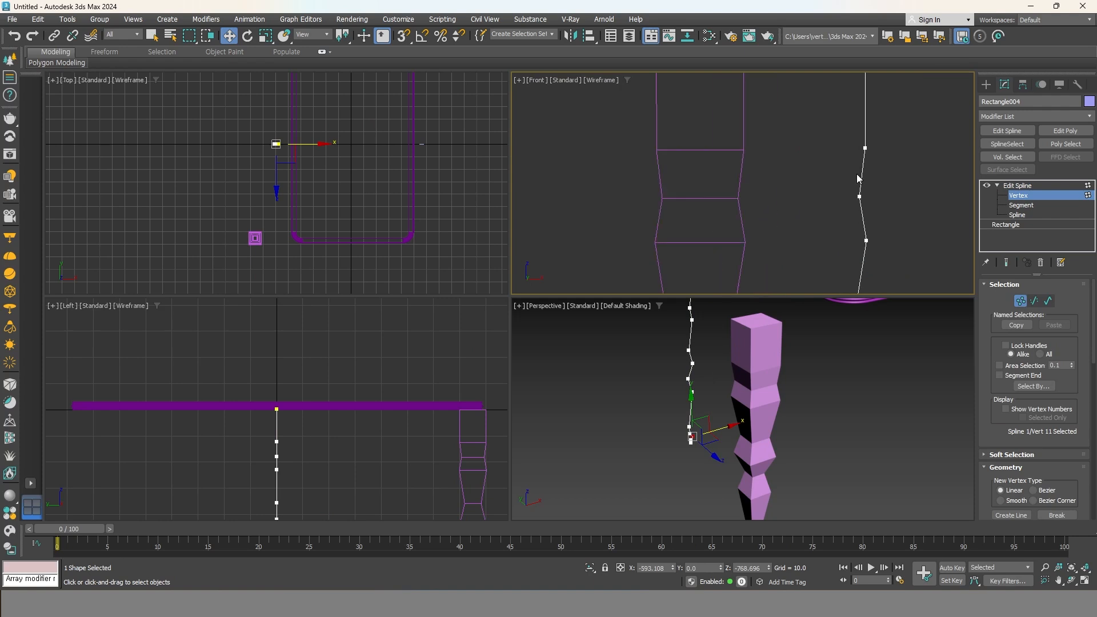
{"action": "left_click", "coordinate": [861, 196]}
{"action": "right_click", "coordinate": [863, 195]}
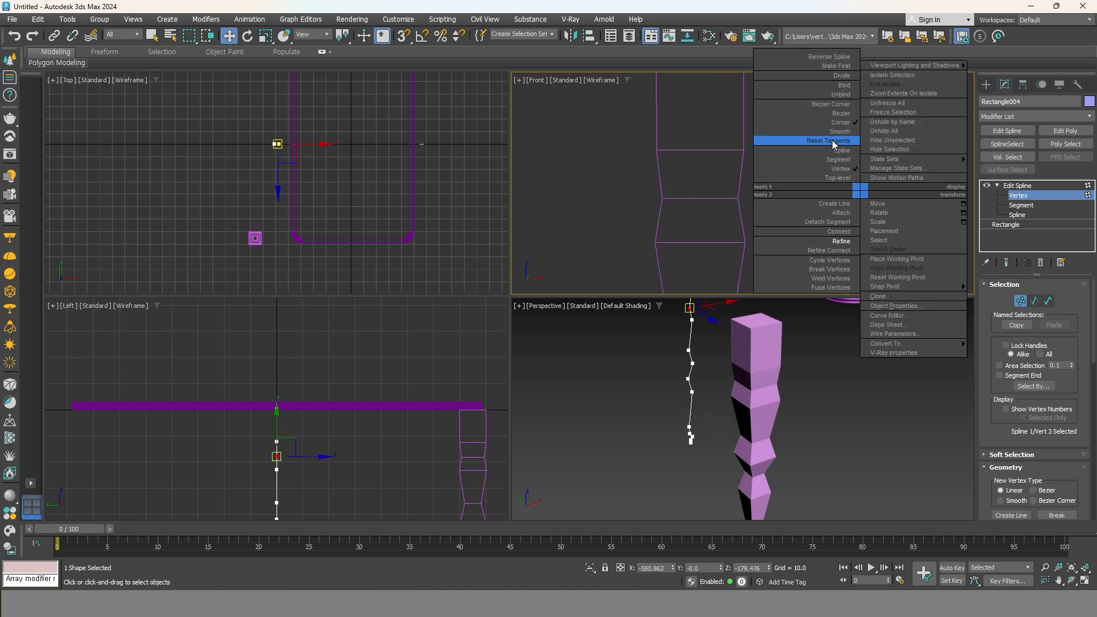
{"action": "left_click", "coordinate": [823, 113]}
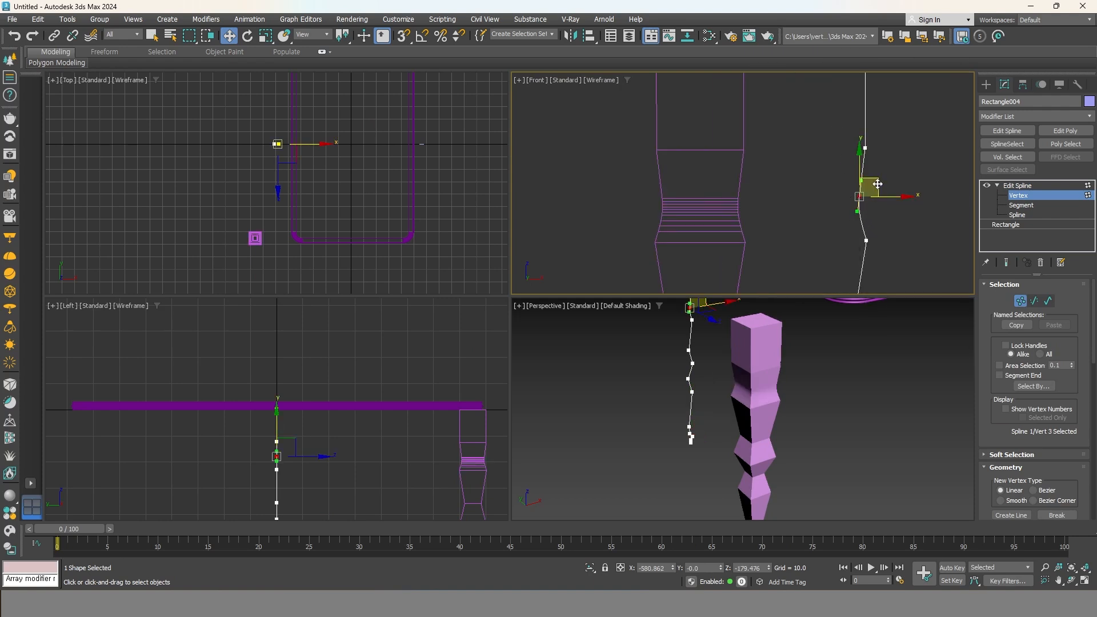
{"action": "left_click_drag", "start_coordinate": [857, 212], "coordinate": [860, 211]}
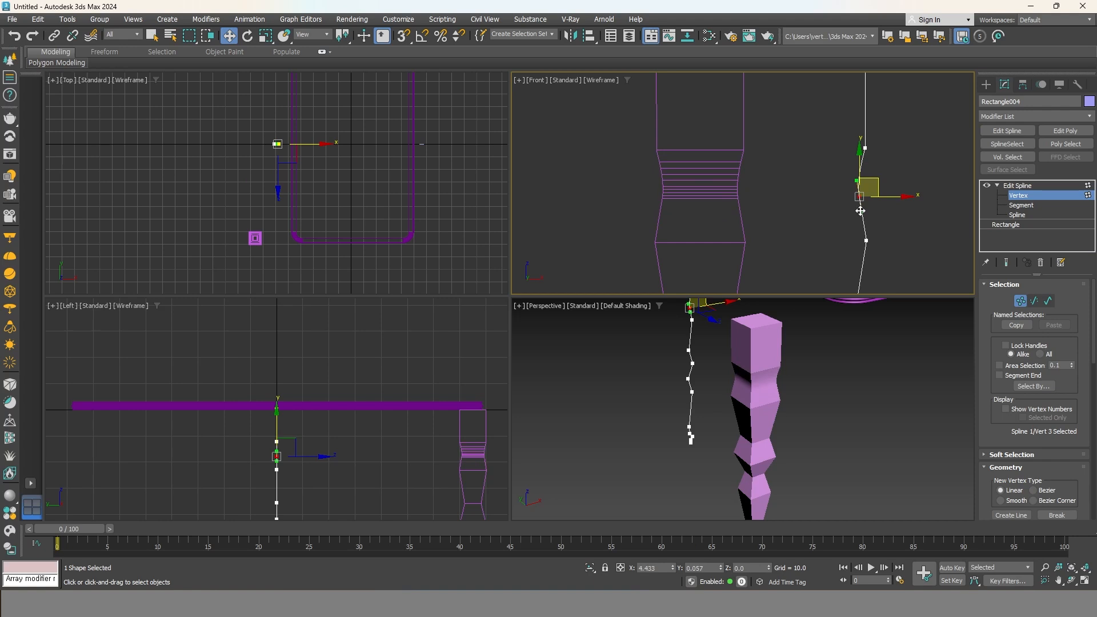
Convert the fourth profile vertex to Bezier, turn its handles nearly vertical and move it about 7 units inward.
{"action": "left_click", "coordinate": [866, 241]}
{"action": "right_click", "coordinate": [866, 242]}
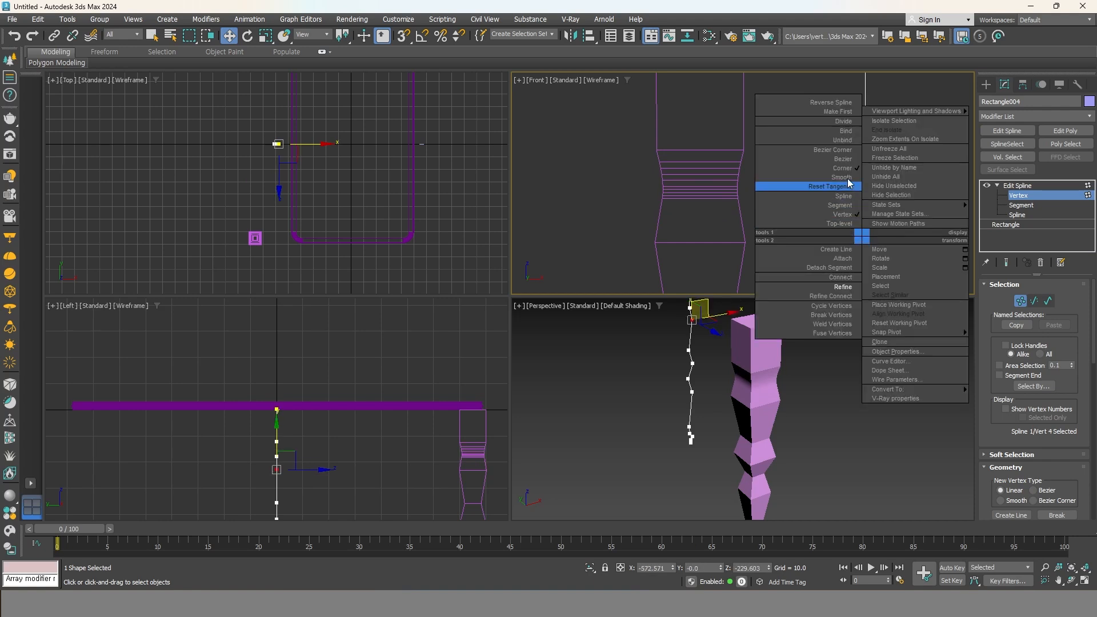
{"action": "left_click", "coordinate": [848, 163]}
{"action": "scroll", "coordinate": [859, 249], "scroll_direction": "down", "scroll_amount": 3}
{"action": "middle_click_drag", "start_coordinate": [859, 249], "coordinate": [849, 164]}
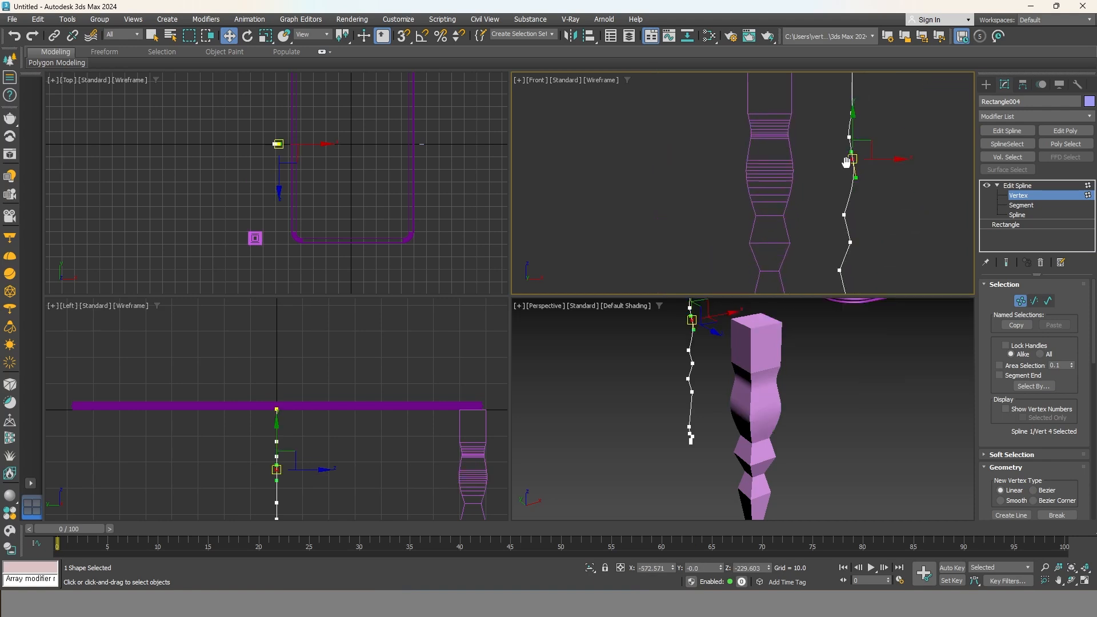
{"action": "left_click_drag", "start_coordinate": [857, 177], "coordinate": [850, 178]}
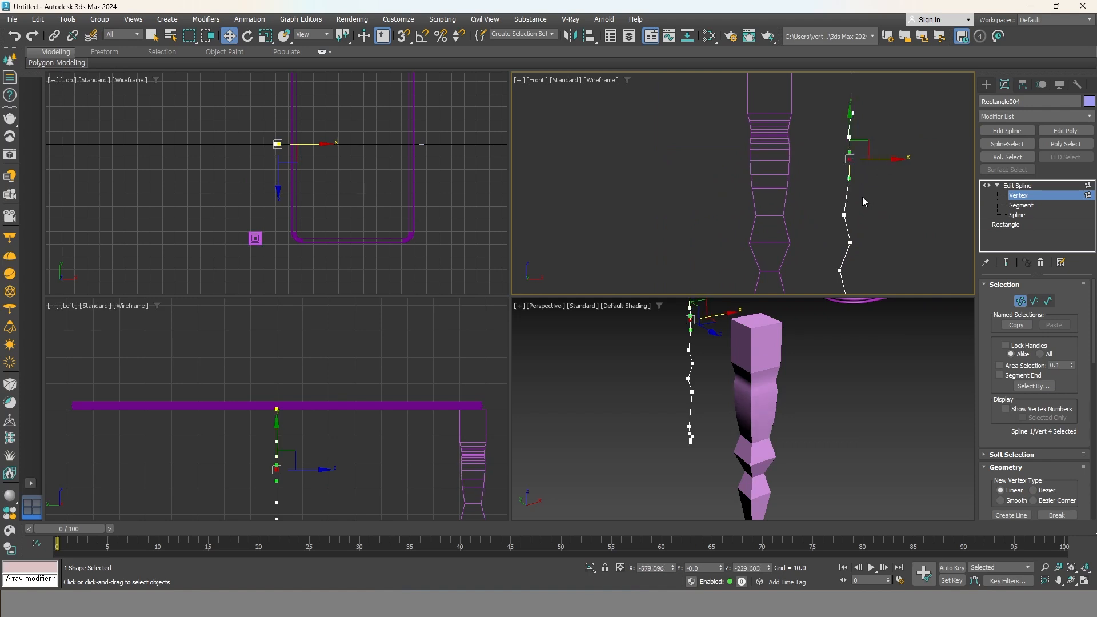
Move the fifth profile vertex slightly inward, convert it to Bezier and adjust its handles to round that neck.
{"action": "left_click", "coordinate": [844, 215]}
{"action": "left_click_drag", "start_coordinate": [881, 216], "coordinate": [873, 219]}
{"action": "right_click", "coordinate": [838, 211]}
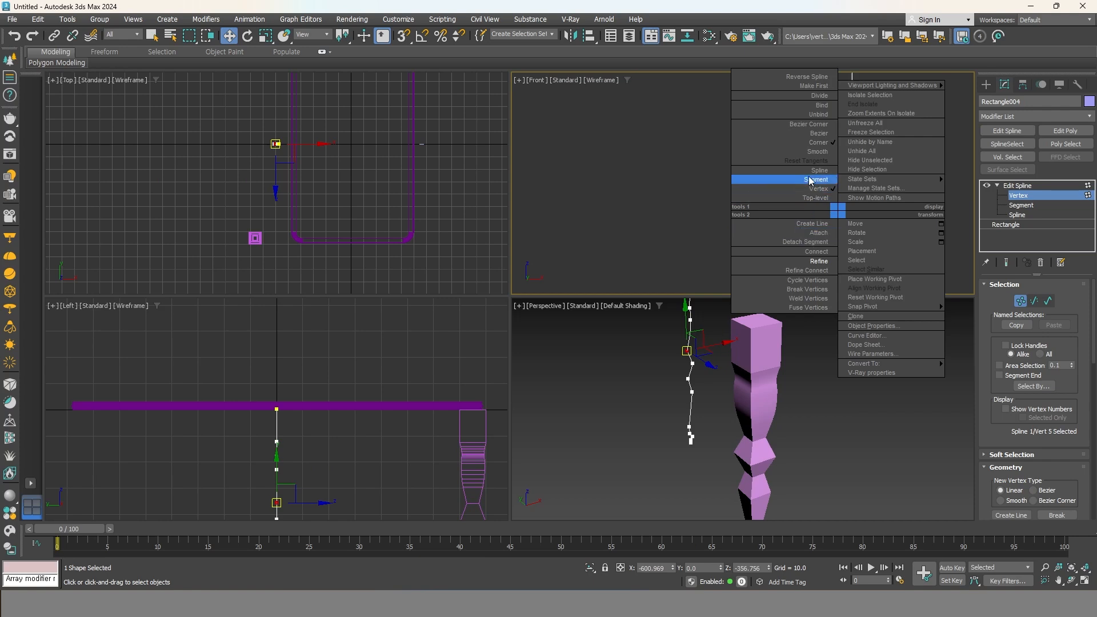
{"action": "left_click", "coordinate": [817, 135]}
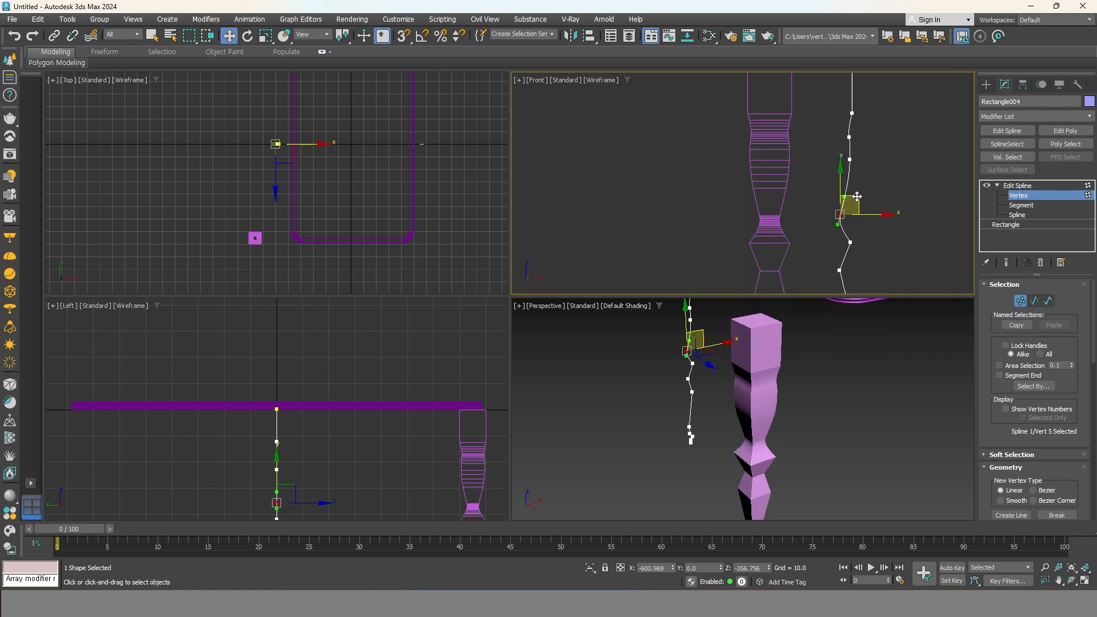
{"action": "left_click_drag", "start_coordinate": [837, 225], "coordinate": [841, 228]}
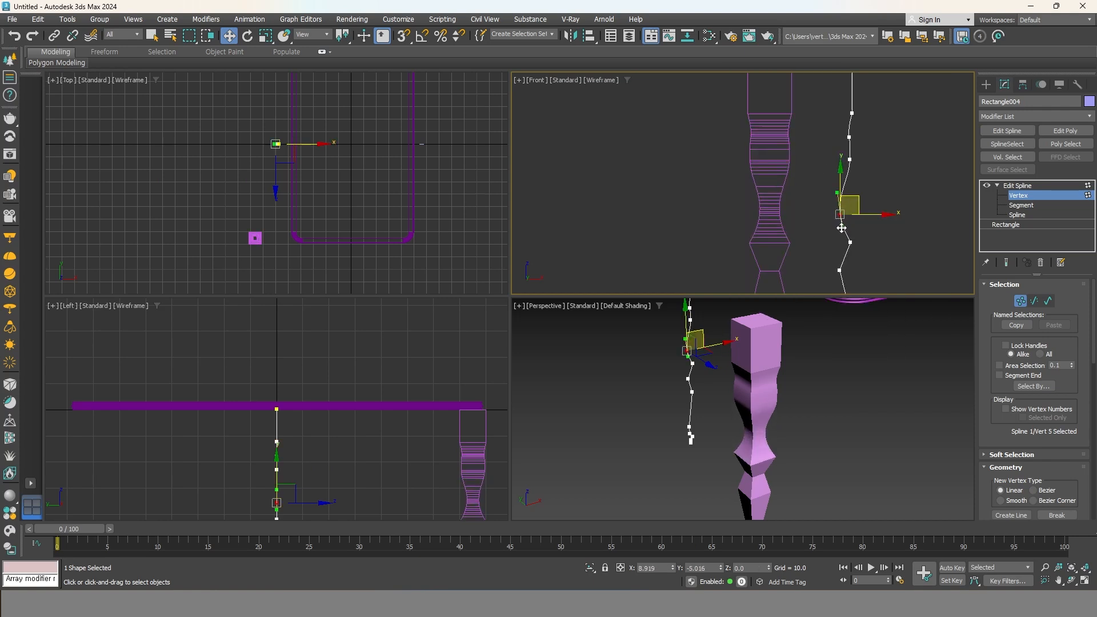
Convert the sixth profile vertex to Bezier, turn its handles nearly vertical and move it about 8 units inward.
{"action": "left_click", "coordinate": [850, 242]}
{"action": "right_click", "coordinate": [848, 239]}
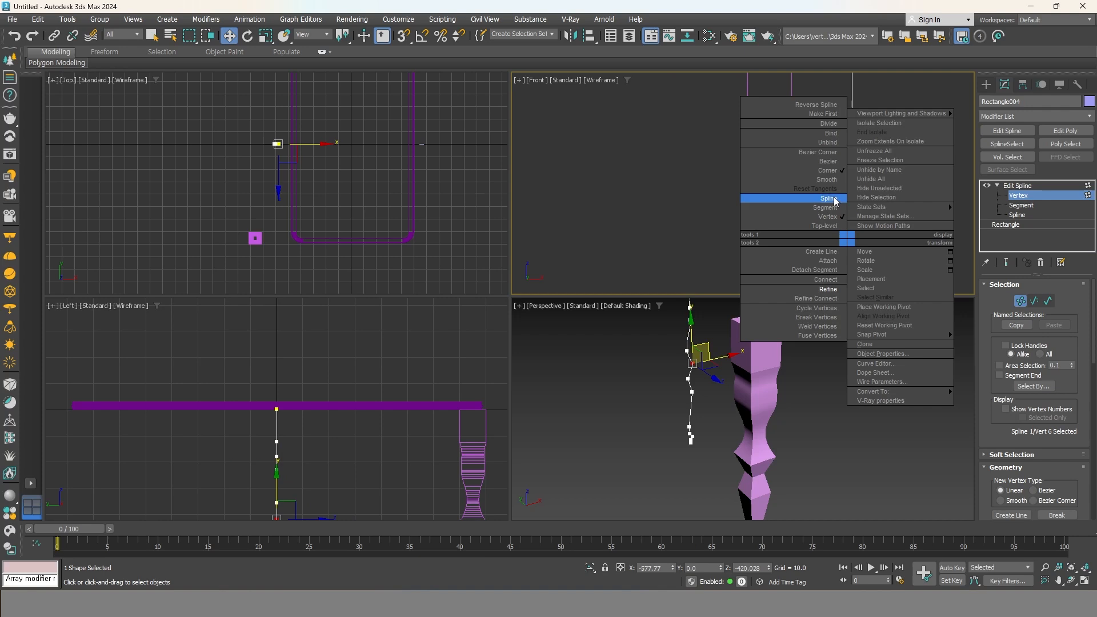
{"action": "left_click", "coordinate": [833, 165]}
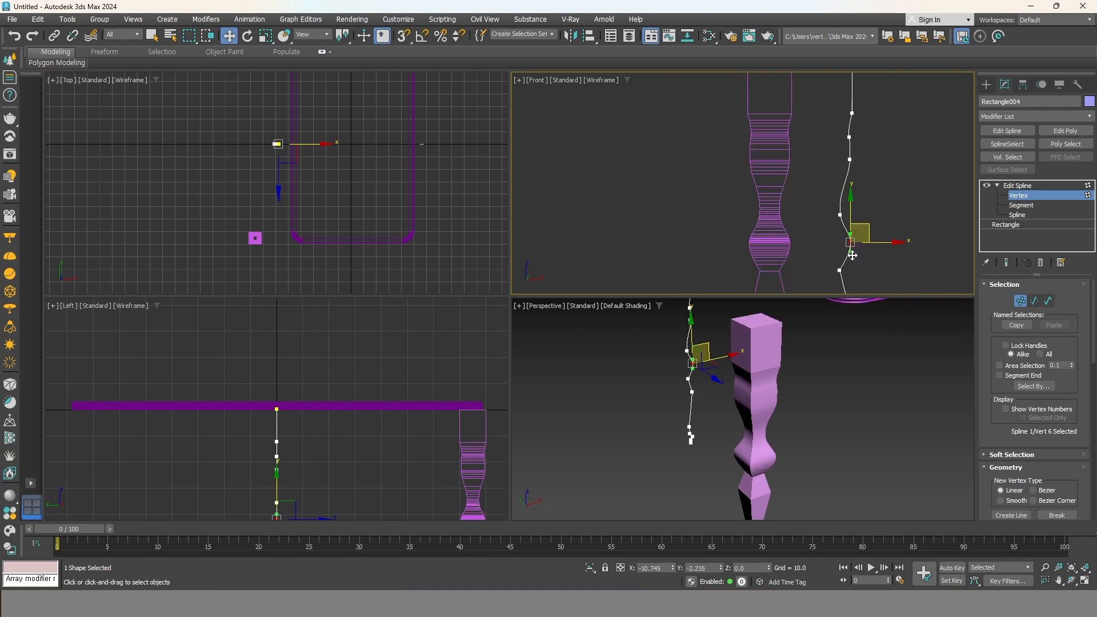
{"action": "left_click_drag", "start_coordinate": [889, 243], "coordinate": [885, 242]}
{"action": "middle_click_drag", "start_coordinate": [875, 257], "coordinate": [875, 175]}
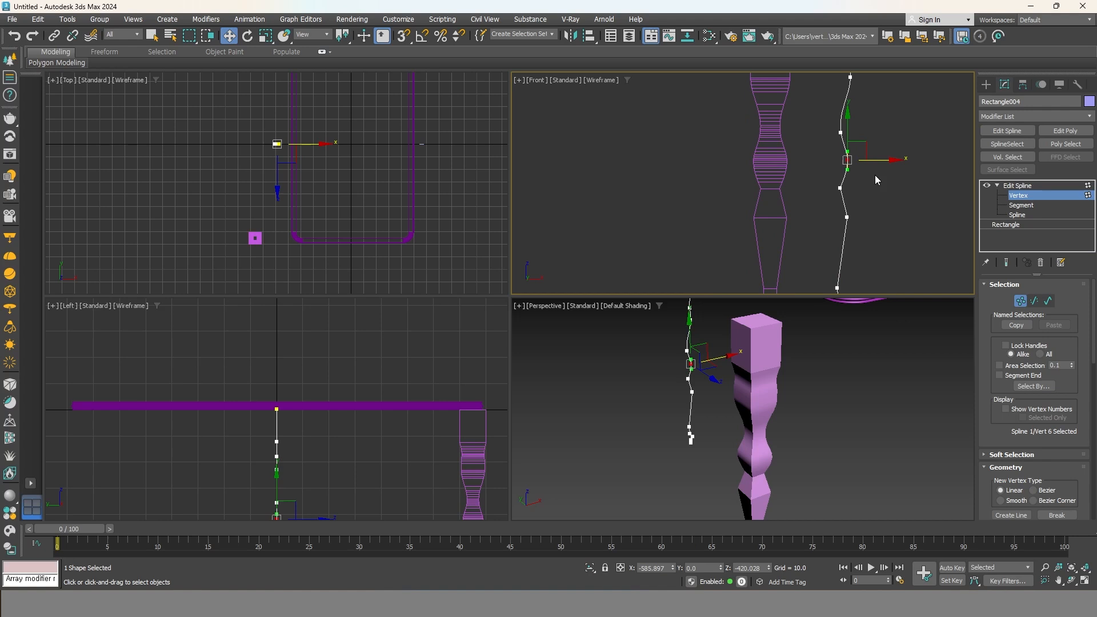
Convert the eighth profile vertex to Bezier and turn its handles nearly vertical to round the lower bulge.
{"action": "left_click", "coordinate": [846, 218]}
{"action": "right_click", "coordinate": [847, 216]}
{"action": "left_click", "coordinate": [819, 143]}
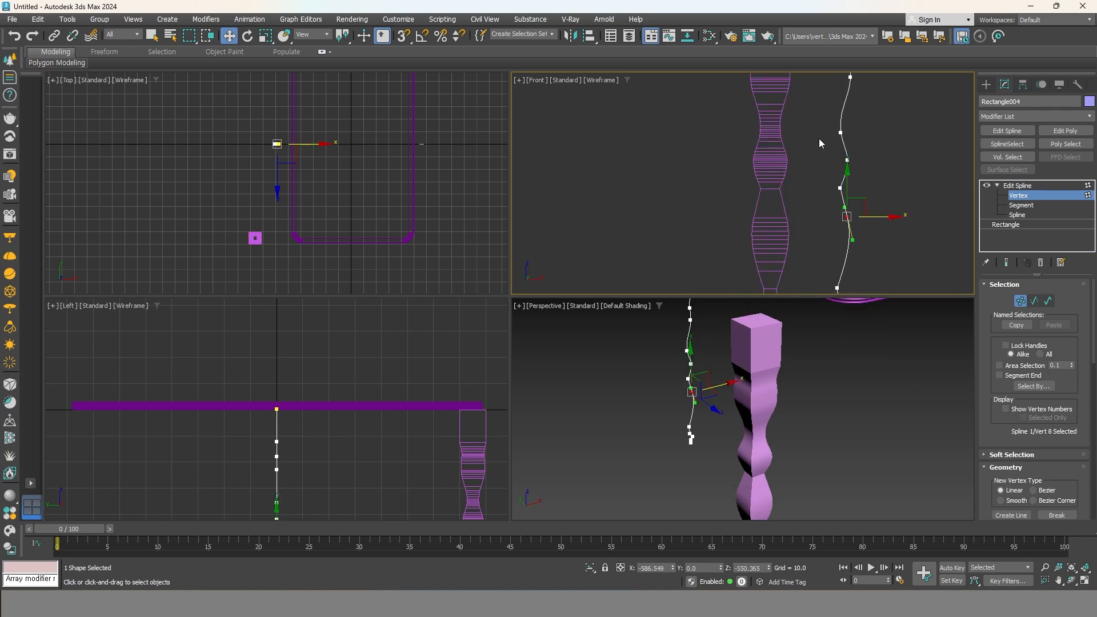
{"action": "left_click_drag", "start_coordinate": [852, 243], "coordinate": [850, 239]}
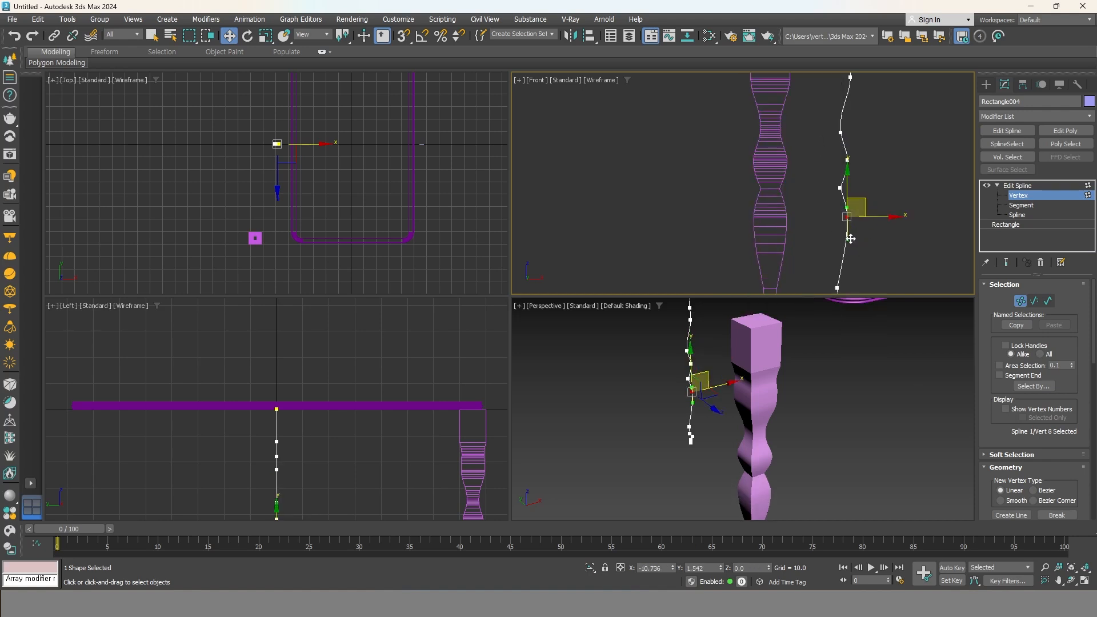
Convert the seventh profile vertex to Bezier and move it about 2 units outward.
{"action": "left_click", "coordinate": [840, 187]}
{"action": "right_click", "coordinate": [840, 187]}
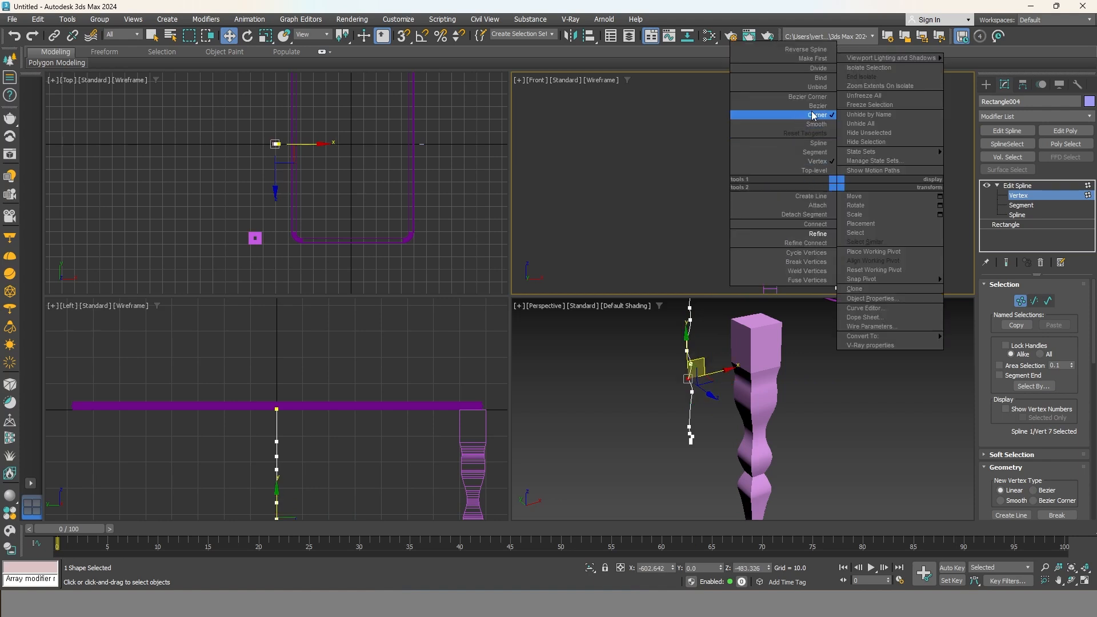
{"action": "left_click", "coordinate": [826, 106]}
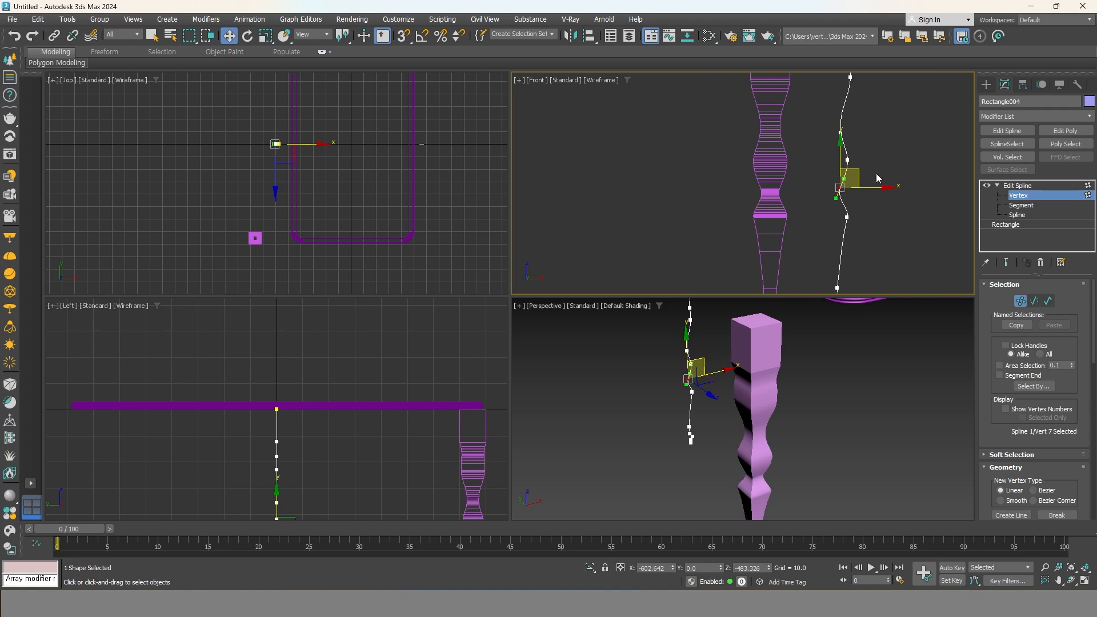
{"action": "left_click_drag", "start_coordinate": [883, 186], "coordinate": [884, 186]}
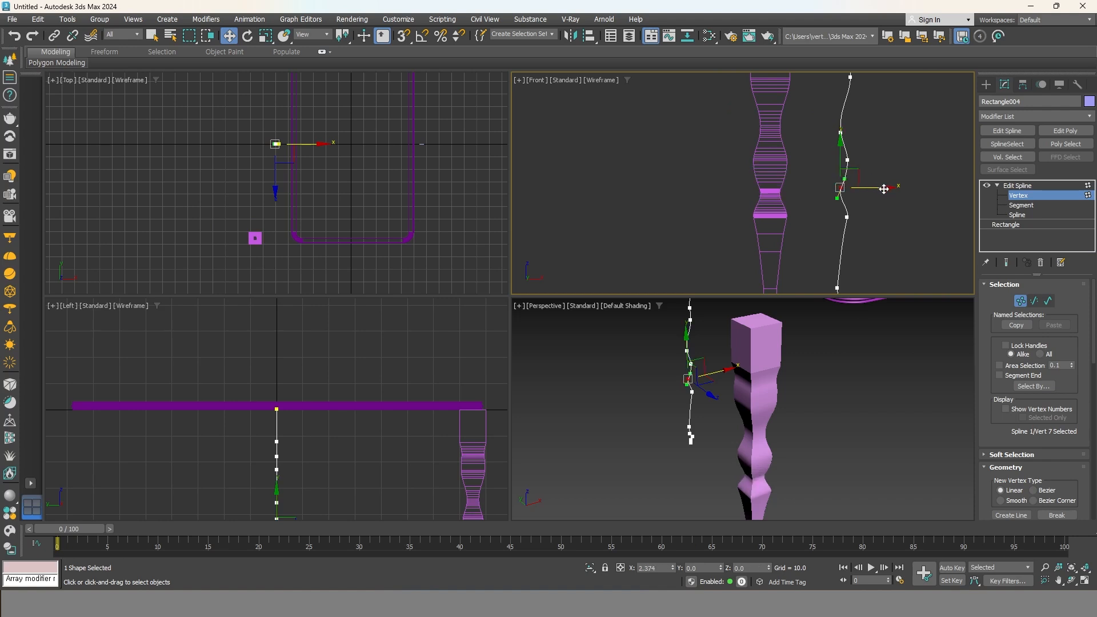
{"action": "left_click", "coordinate": [846, 217]}
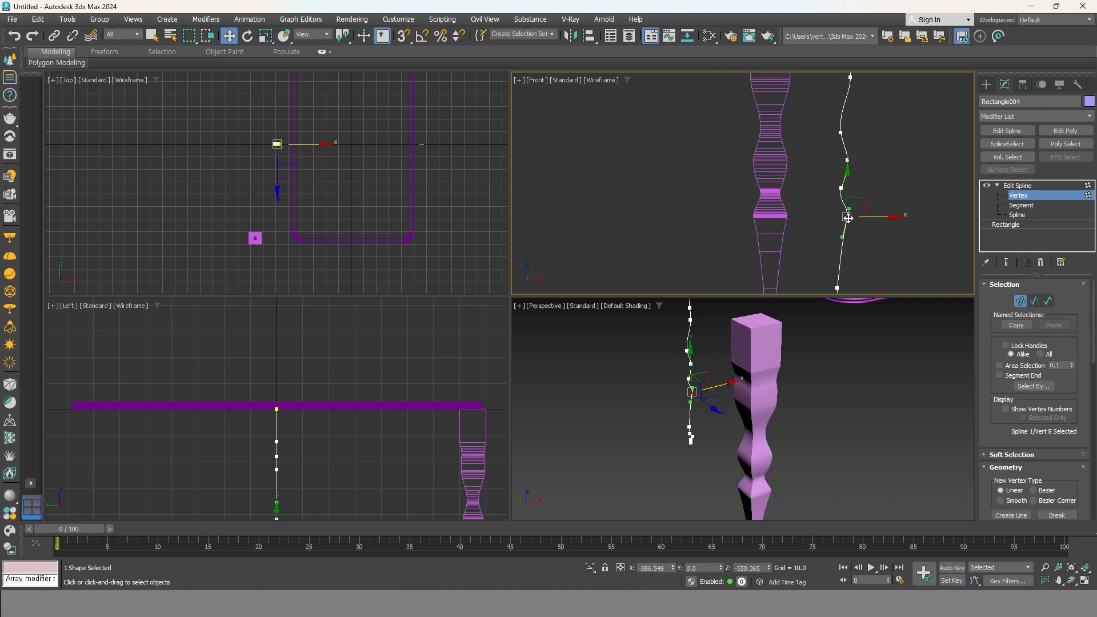
{"action": "right_click", "coordinate": [844, 215]}
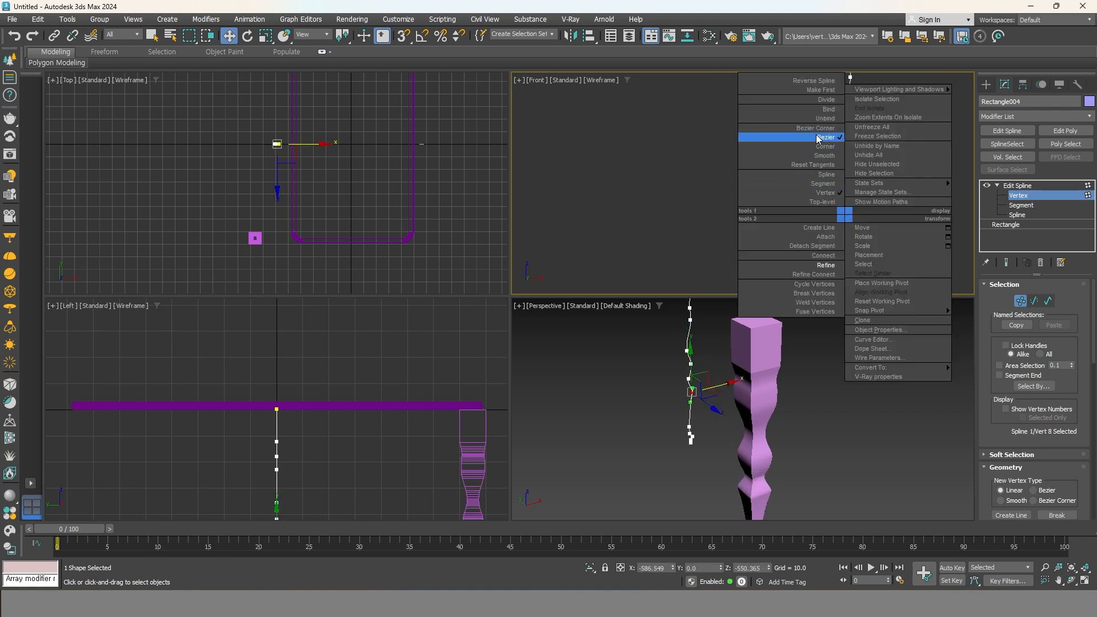
{"action": "left_click", "coordinate": [688, 221]}
Convert the ninth profile vertex, at the narrow ankle above the foot, to Bezier and move it about 5 units inward.
{"action": "left_click", "coordinate": [844, 210]}
{"action": "right_click", "coordinate": [844, 210]}
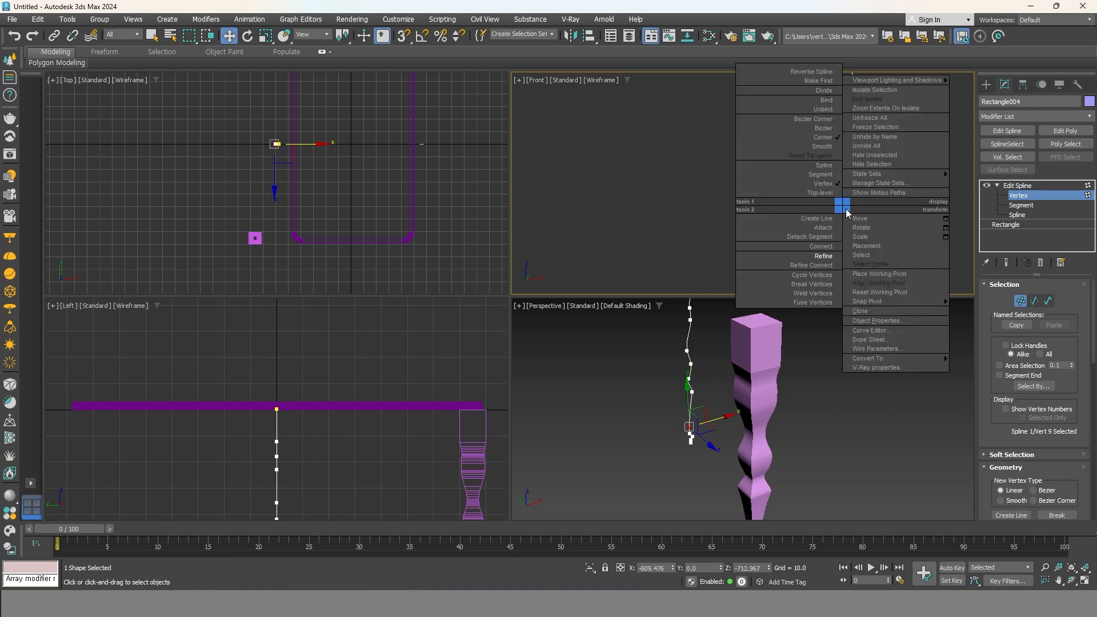
{"action": "left_click", "coordinate": [822, 141]}
{"action": "scroll", "coordinate": [845, 224], "scroll_direction": "up", "scroll_amount": 3}
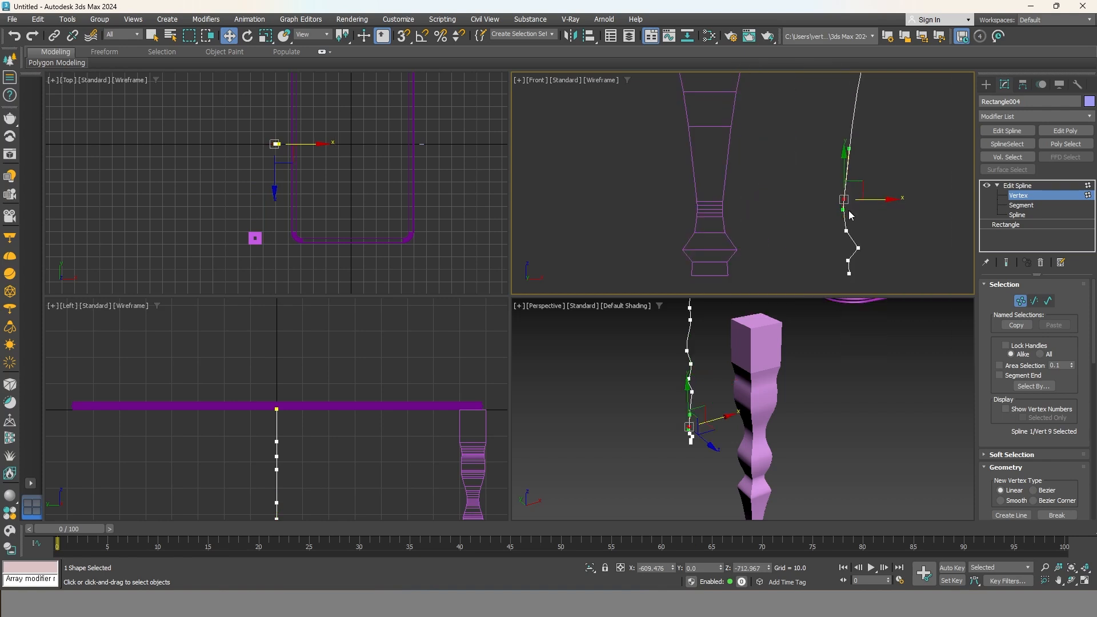
{"action": "left_click_drag", "start_coordinate": [879, 199], "coordinate": [876, 198]}
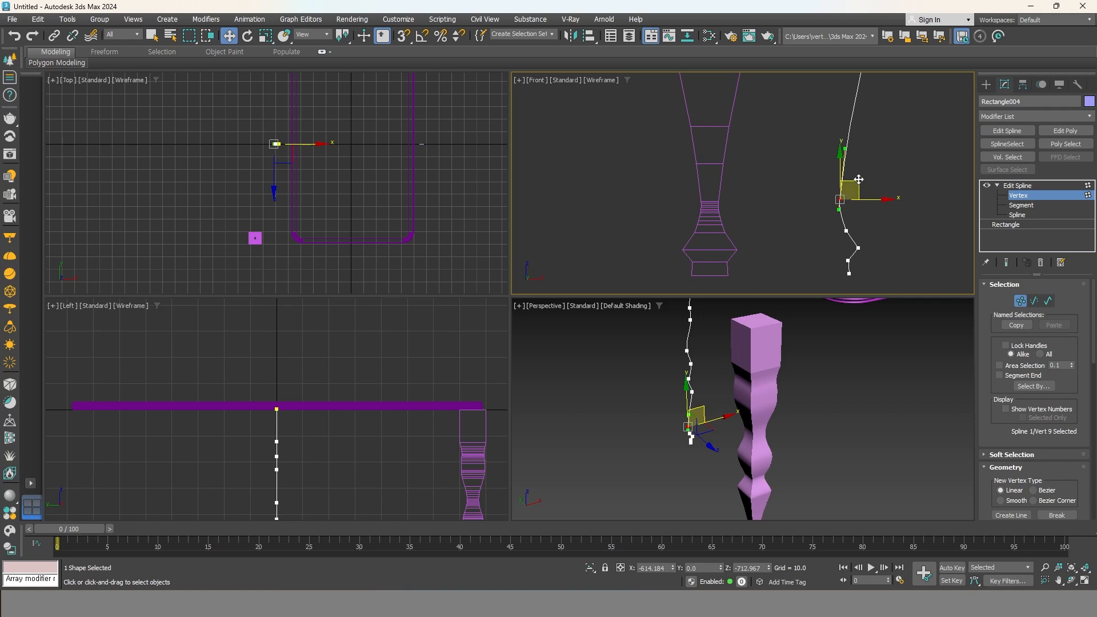
Convert the foot's middle vertex to Bezier, pull it inward and adjust its handles, and move the profile's bottom end vertex inward.
{"action": "left_click", "coordinate": [858, 248]}
{"action": "right_click", "coordinate": [857, 245]}
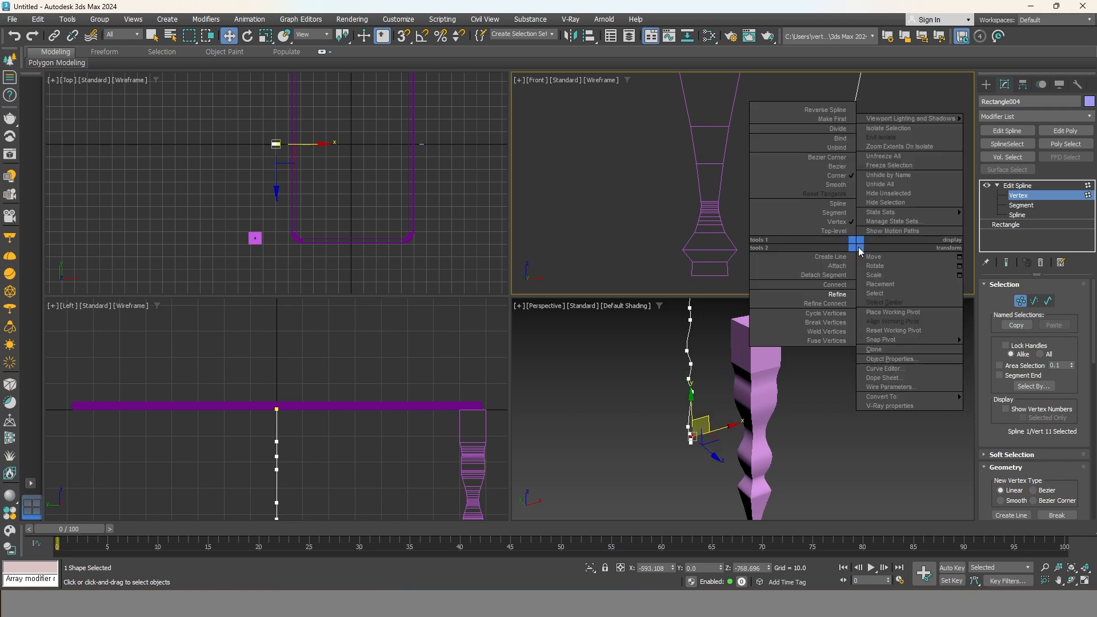
{"action": "left_click", "coordinate": [839, 175]}
{"action": "left_click_drag", "start_coordinate": [878, 250], "coordinate": [864, 227]}
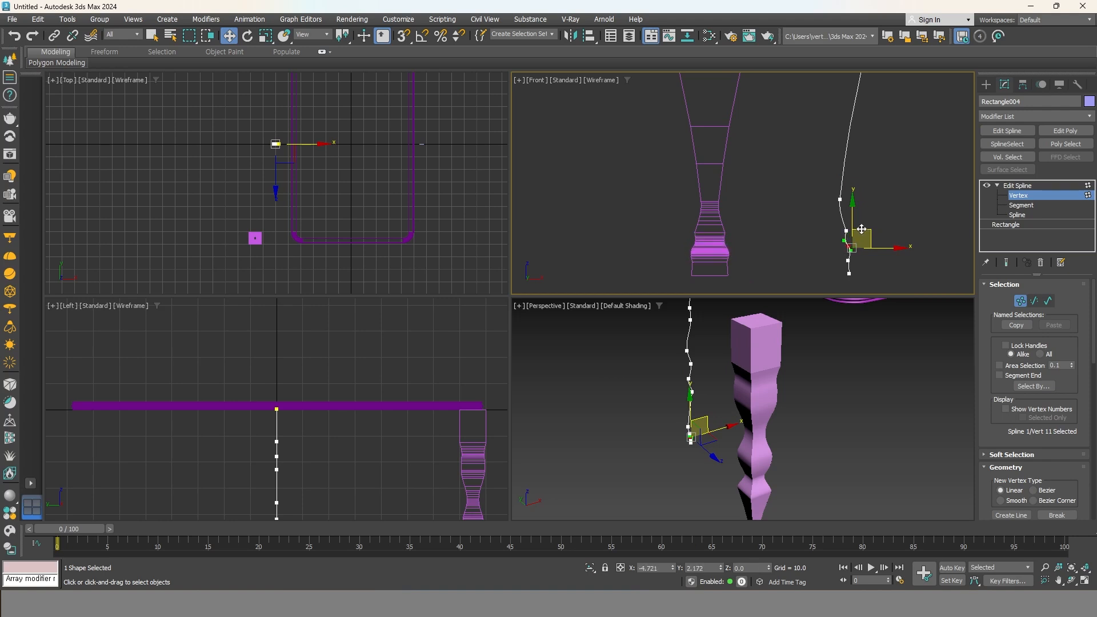
{"action": "left_click", "coordinate": [848, 274]}
{"action": "left_click_drag", "start_coordinate": [874, 272], "coordinate": [864, 272]}
{"action": "scroll", "coordinate": [837, 366], "scroll_direction": "up", "scroll_amount": 4}
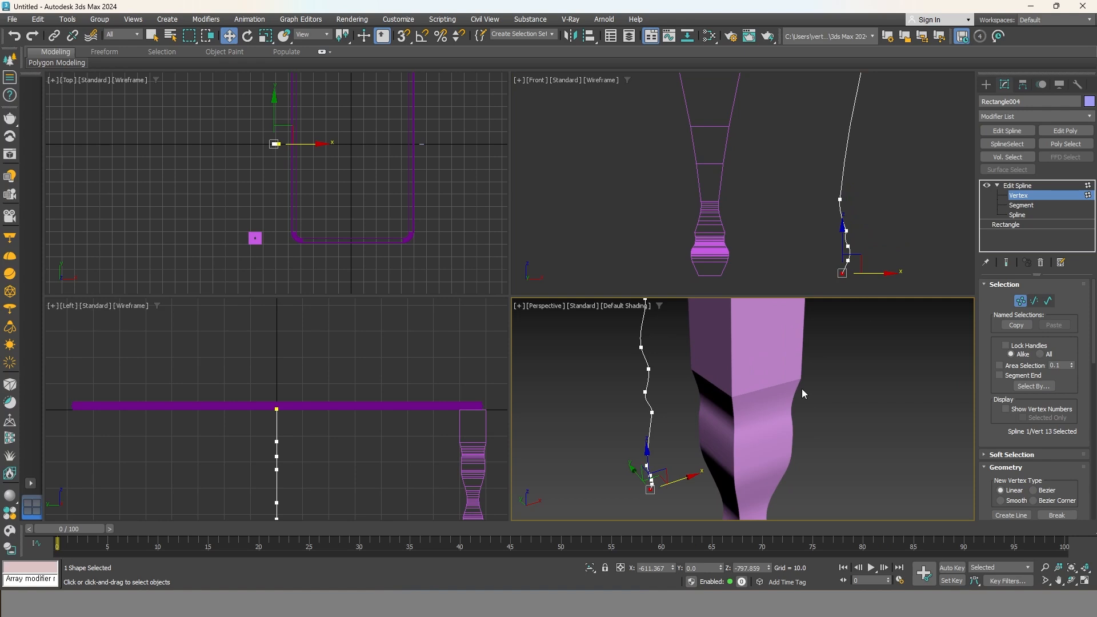
{"action": "scroll", "coordinate": [801, 389], "scroll_direction": "down", "scroll_amount": 4}
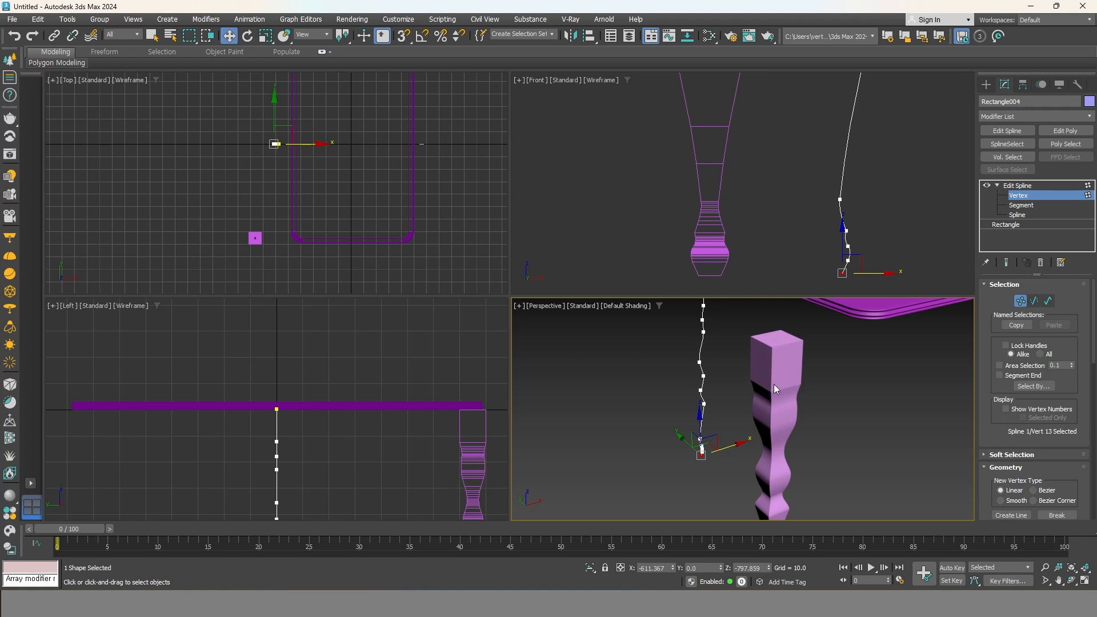
Leave the profile's vertex editing, select the leg, add an Edit Poly modifier and enter edge editing.
{"action": "left_click", "coordinate": [1028, 184]}
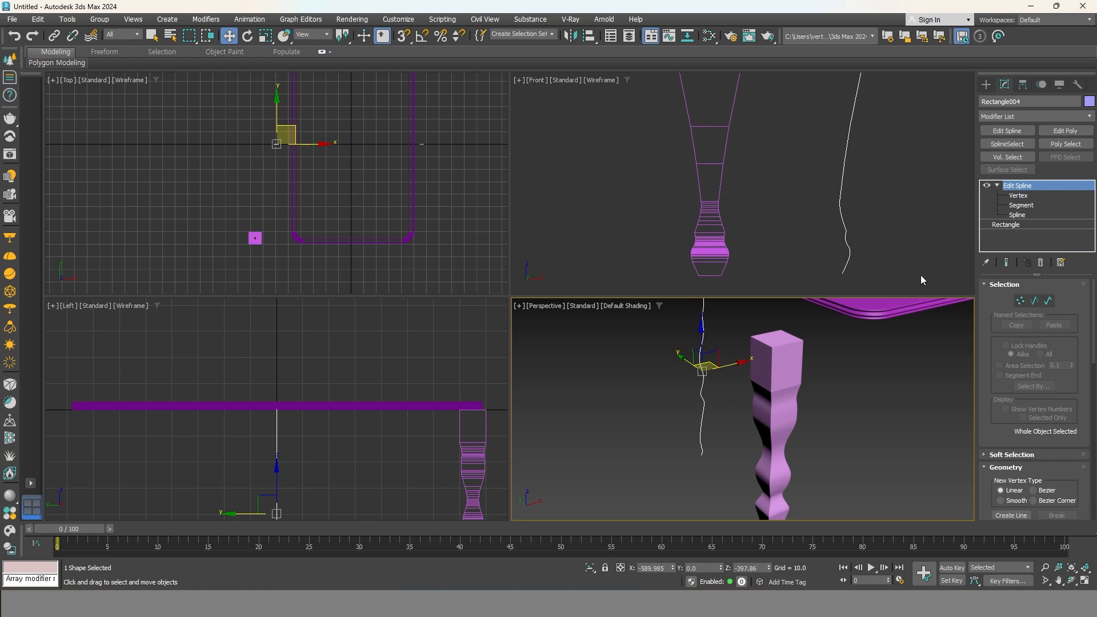
{"action": "left_click", "coordinate": [785, 350]}
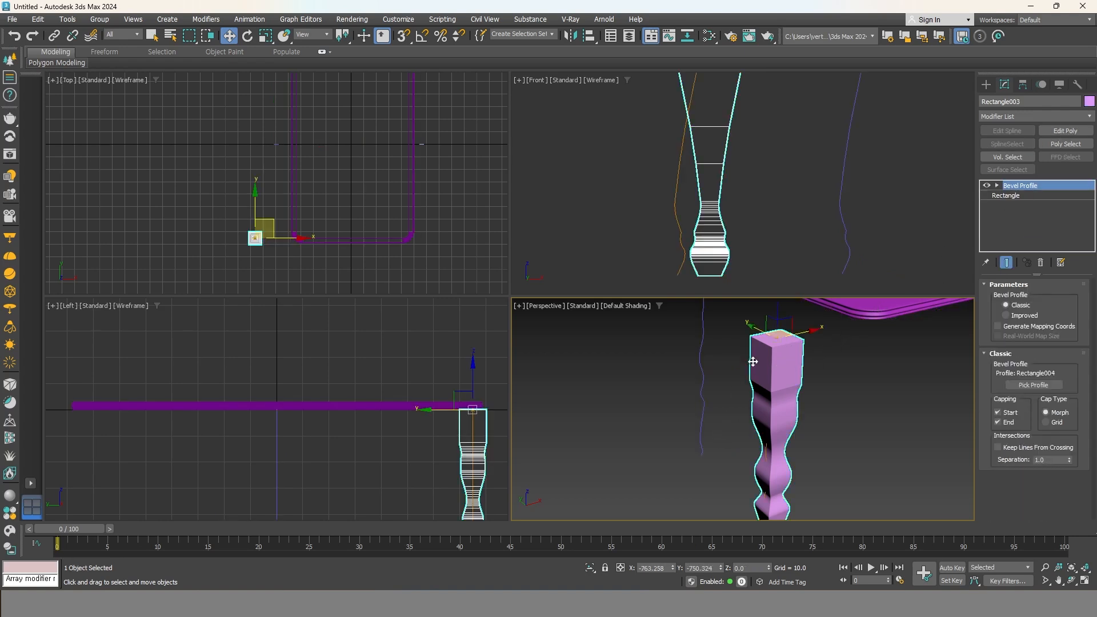
{"action": "left_click", "coordinate": [1066, 132]}
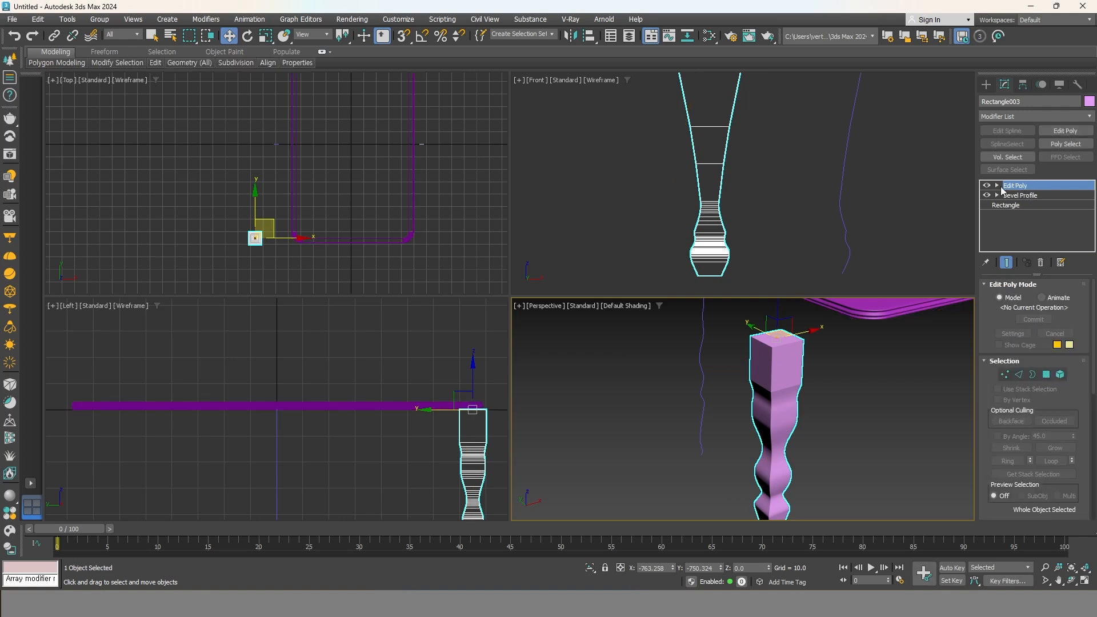
{"action": "left_click", "coordinate": [997, 186]}
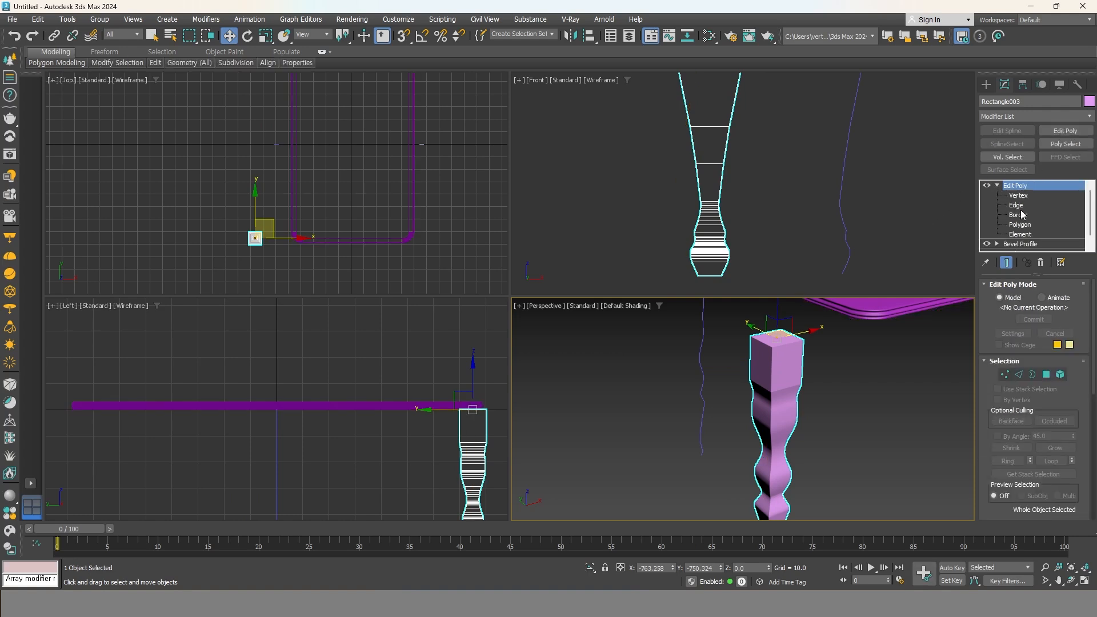
{"action": "left_click", "coordinate": [1017, 206]}
{"action": "middle_click_drag", "start_coordinate": [810, 405], "coordinate": [833, 391]}
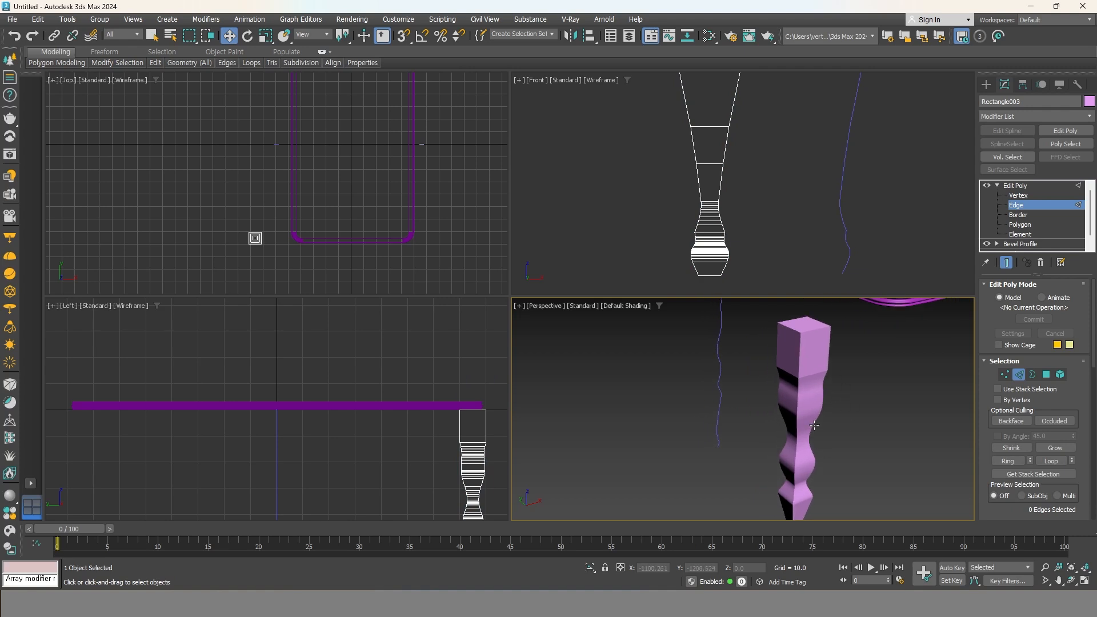
Show edged faces in the perspective view, select one vertical corner edge loop of the leg and extend it with Ring to all four corners.
{"action": "key", "text": "F4"}
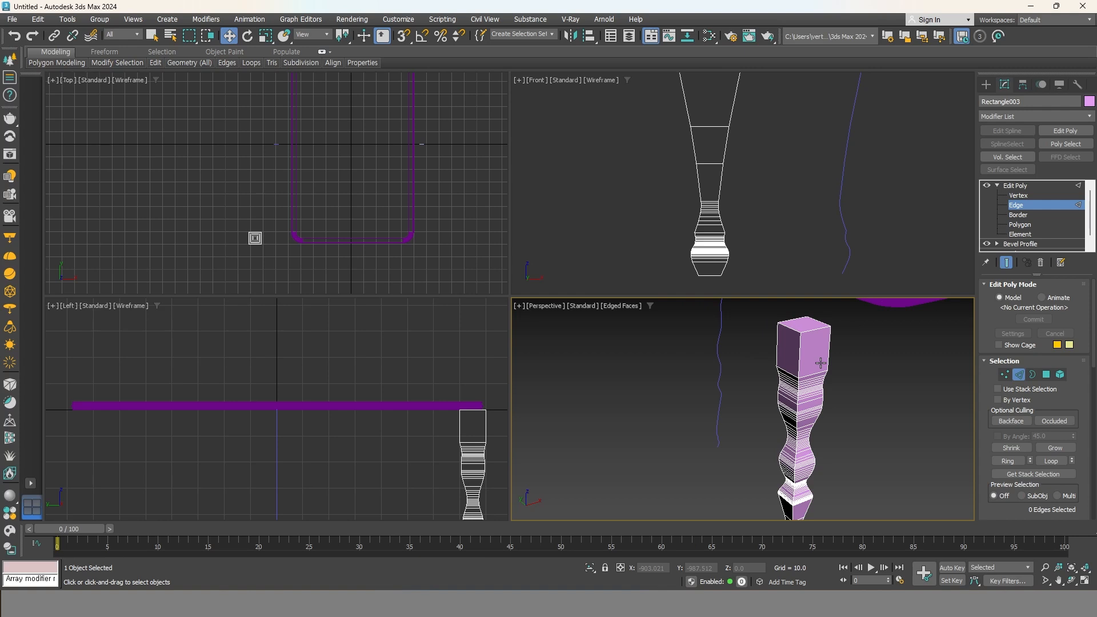
{"action": "scroll", "coordinate": [820, 363], "scroll_direction": "up", "scroll_amount": 3}
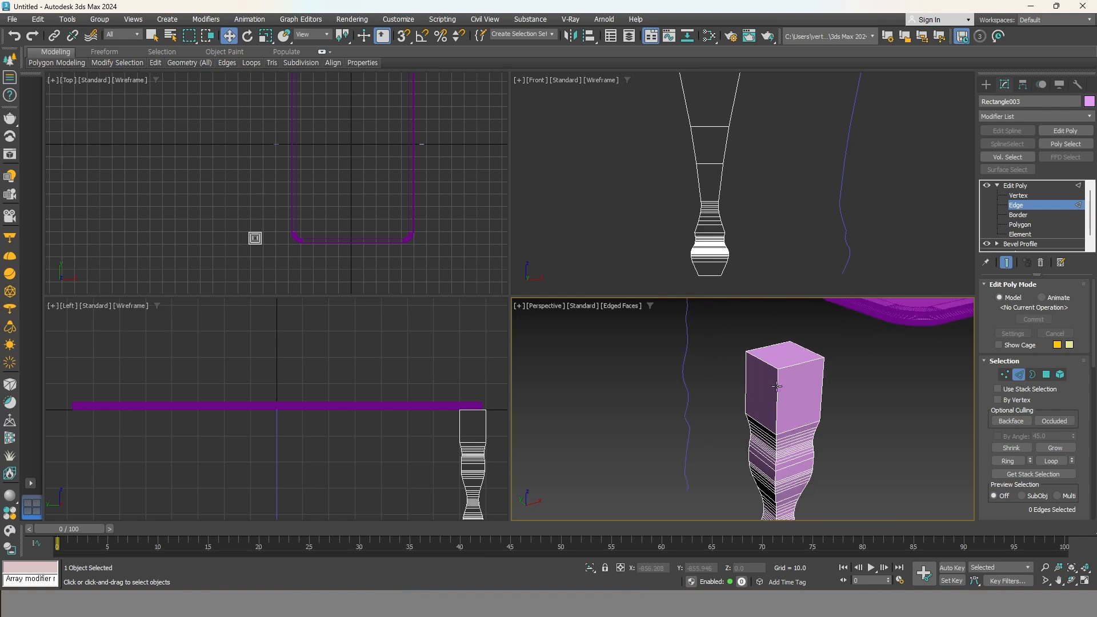
{"action": "double_click", "coordinate": [776, 387]}
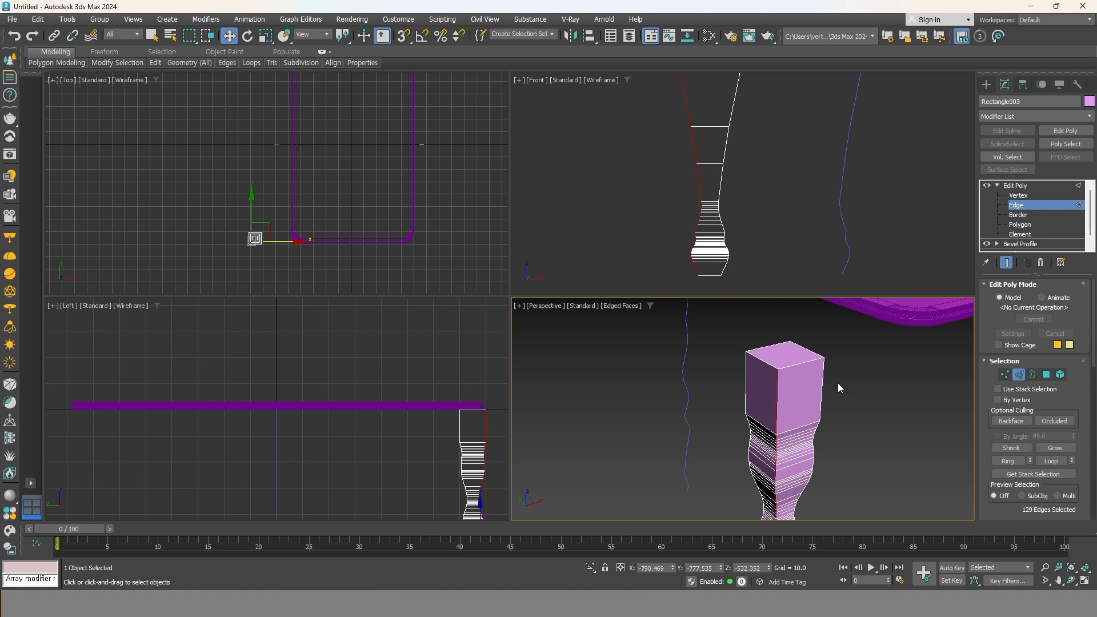
{"action": "scroll", "coordinate": [778, 417], "scroll_direction": "down", "scroll_amount": 3}
{"action": "middle_click_drag", "start_coordinate": [780, 423], "coordinate": [788, 353]}
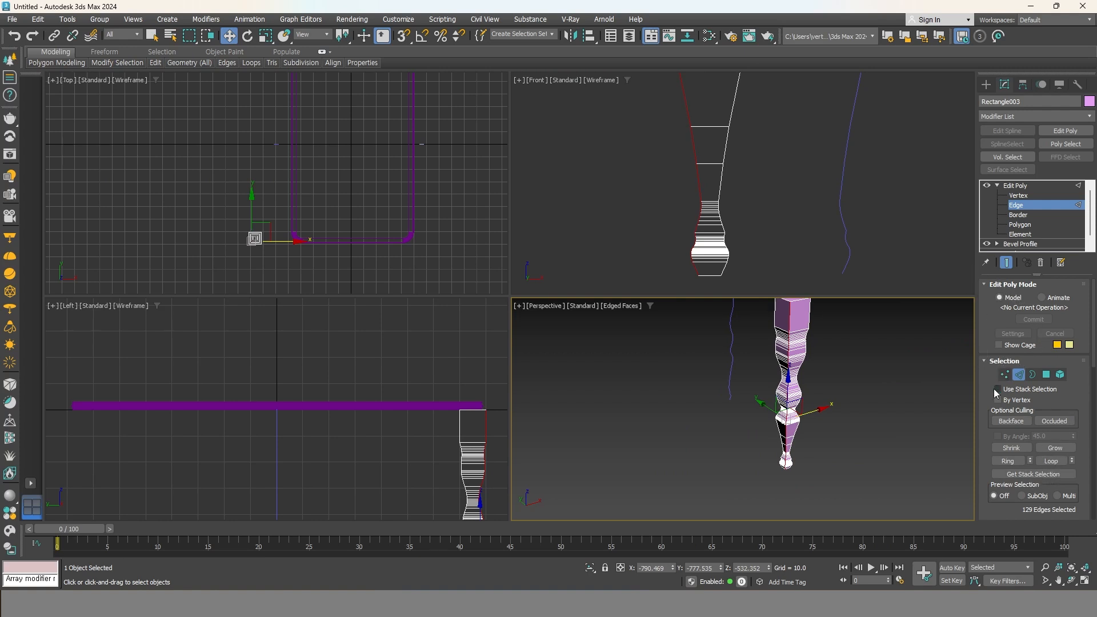
{"action": "left_click", "coordinate": [1008, 461]}
{"action": "scroll", "coordinate": [759, 400], "scroll_direction": "up", "scroll_amount": 2}
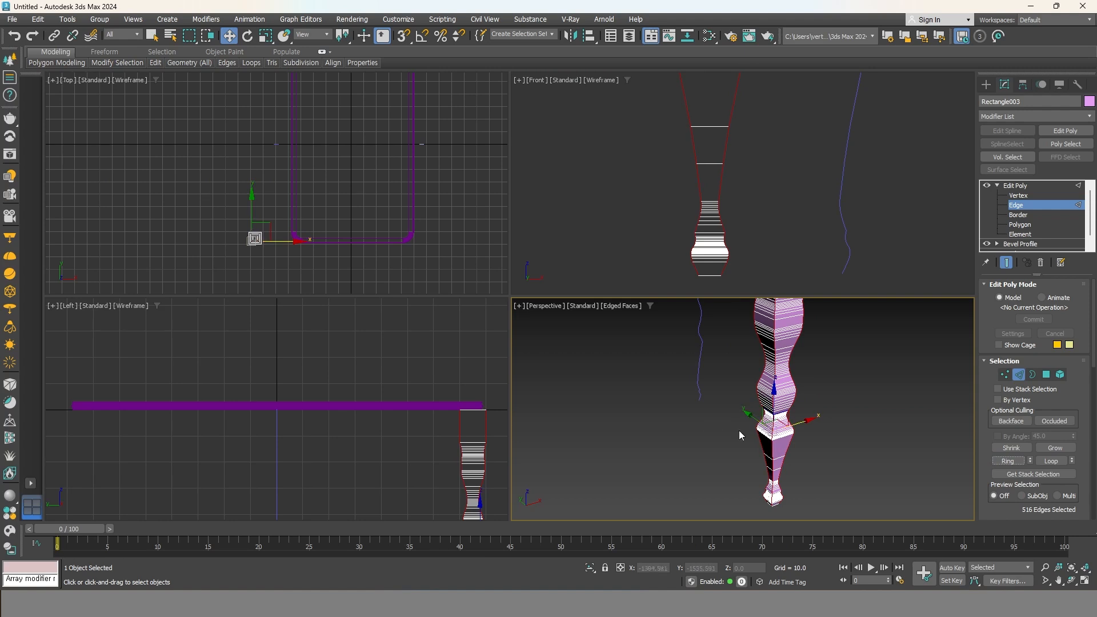
Open the Chamfer settings for the leg's corner edges and set the amount to about 9.8.
{"action": "middle_click_drag", "start_coordinate": [781, 434], "coordinate": [782, 484]}
{"action": "scroll", "coordinate": [782, 483], "scroll_direction": "up", "scroll_amount": 2}
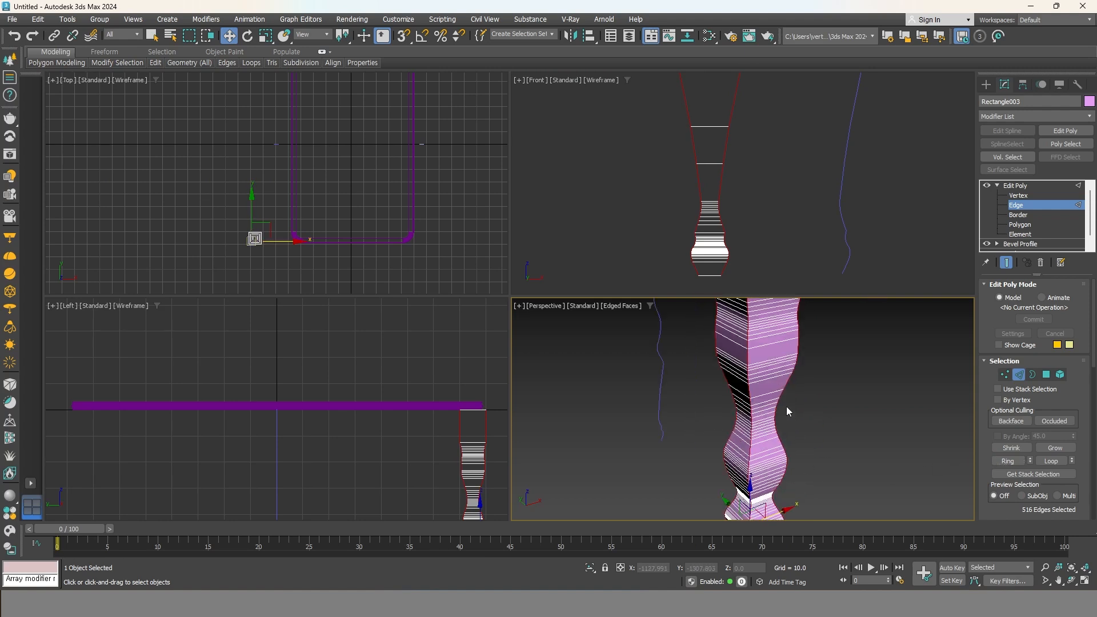
{"action": "right_click", "coordinate": [767, 387]}
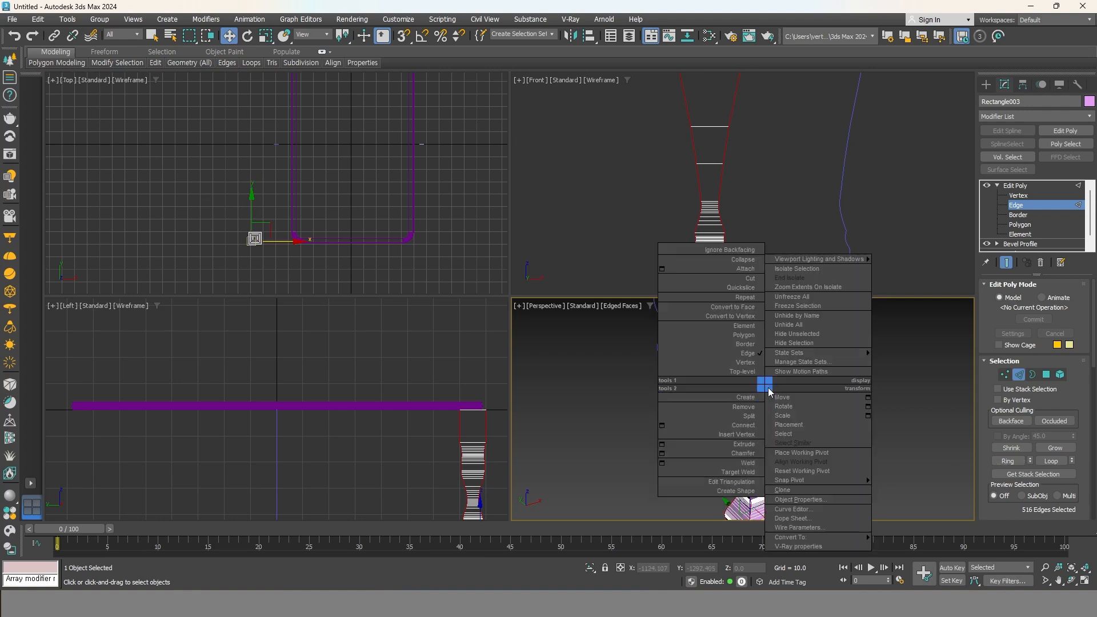
{"action": "left_click", "coordinate": [661, 453]}
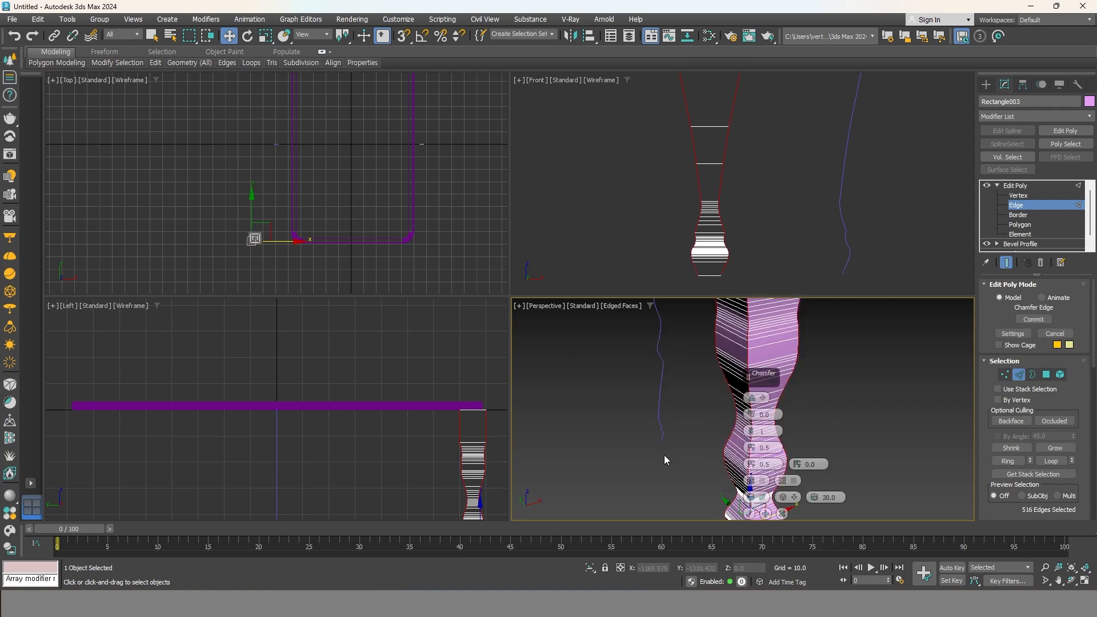
{"action": "left_click_drag", "start_coordinate": [772, 381], "coordinate": [867, 353]}
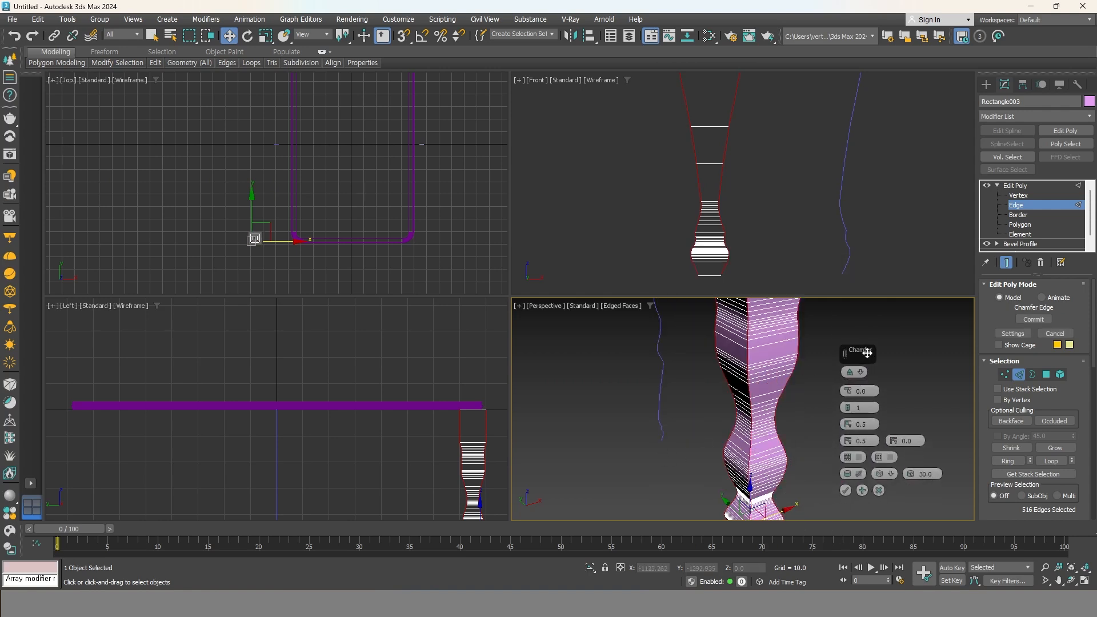
{"action": "middle_click_drag", "start_coordinate": [803, 371], "coordinate": [822, 440]}
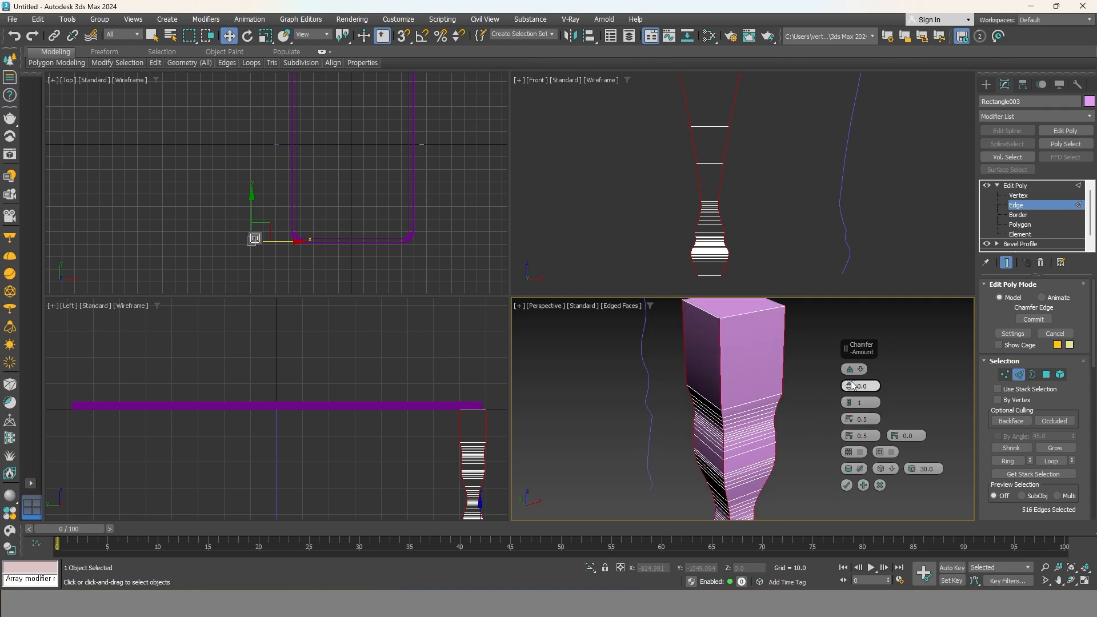
{"action": "left_click_drag", "start_coordinate": [849, 386], "coordinate": [853, 354]}
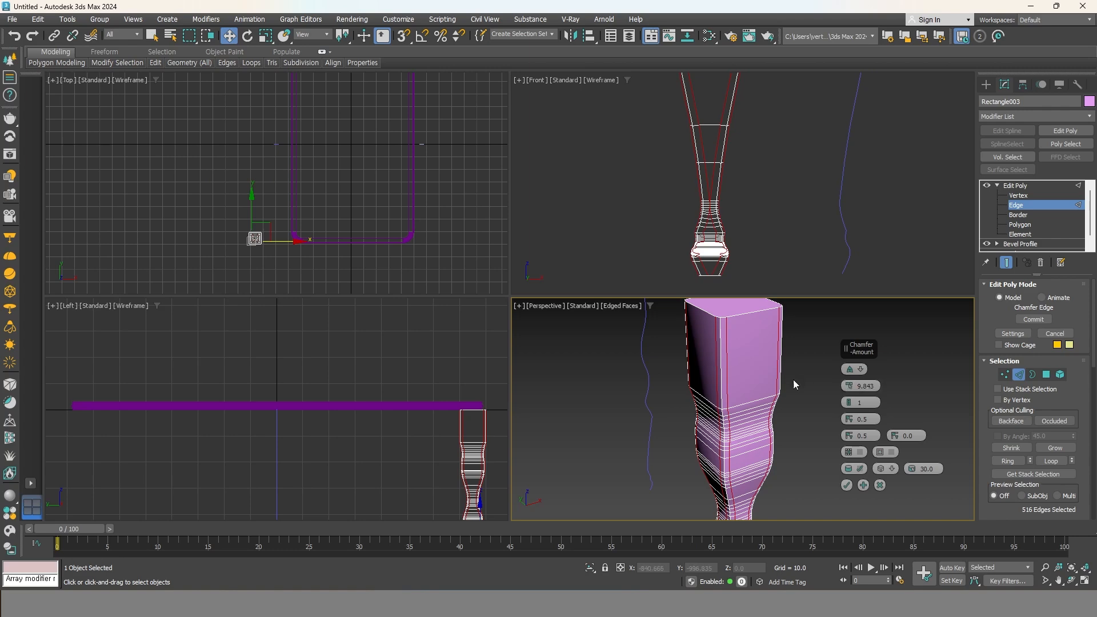
Inspect the chamfer along the leg's bulges and switch the chamfer type from Uniform to Tri.
{"action": "mouse_move", "coordinate": [722, 461]}
{"action": "middle_mouse_down"}
{"action": "mouse_move", "coordinate": [763, 368]}
{"action": "mouse_move", "coordinate": [776, 300]}
{"action": "middle_mouse_up"}
{"action": "middle_click_drag", "start_coordinate": [756, 463], "coordinate": [752, 408]}
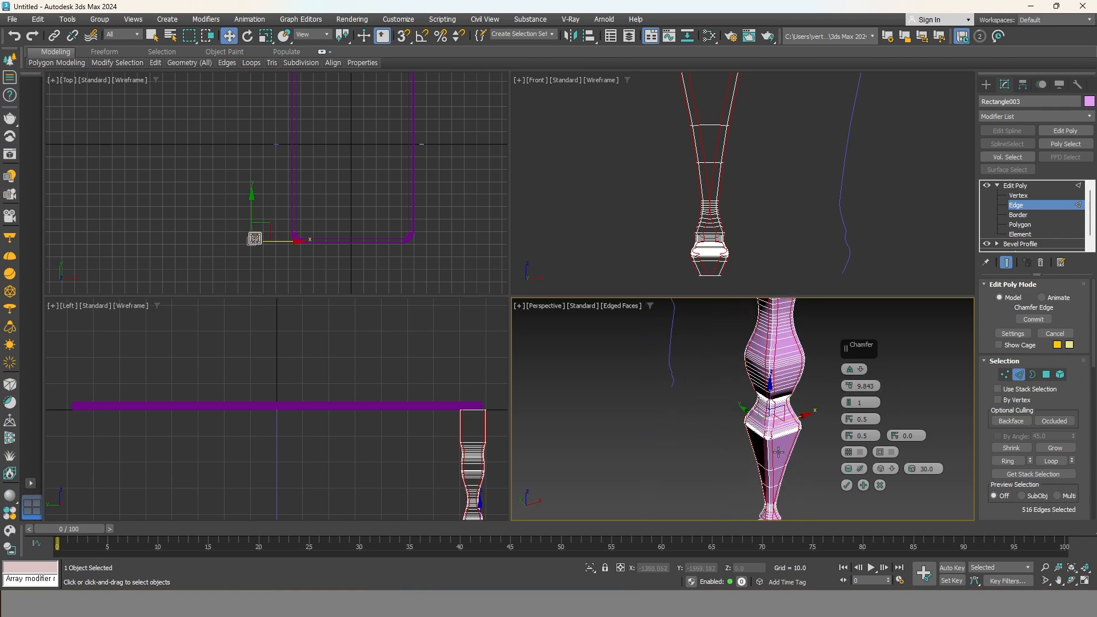
{"action": "scroll", "coordinate": [774, 451], "scroll_direction": "up", "scroll_amount": 3}
{"action": "scroll", "coordinate": [761, 451], "scroll_direction": "up", "scroll_amount": 4}
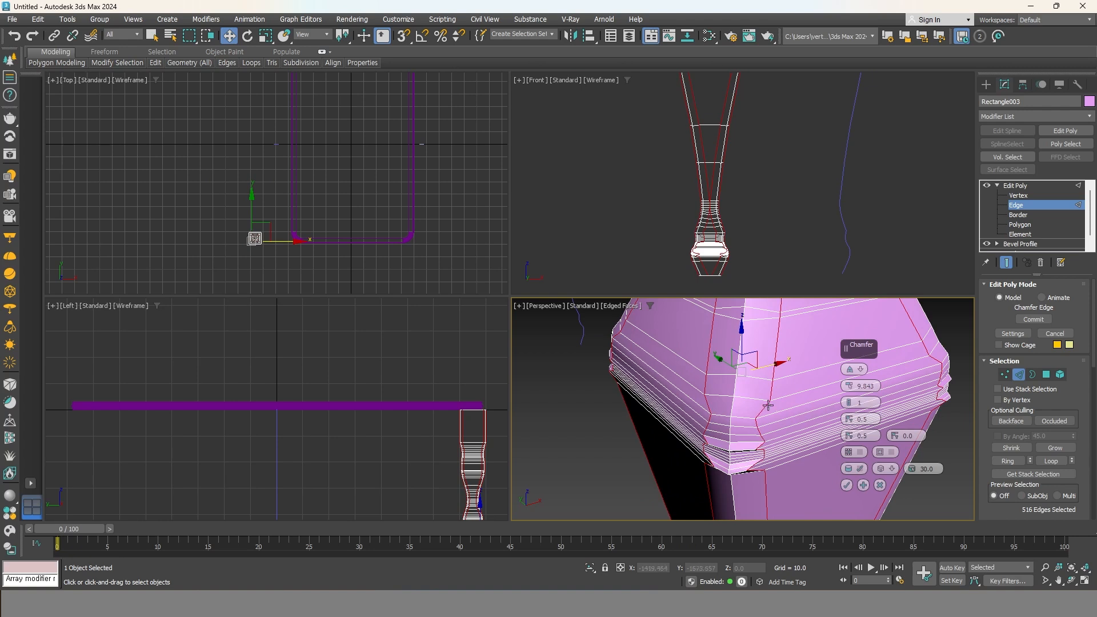
{"action": "left_click", "coordinate": [862, 370]}
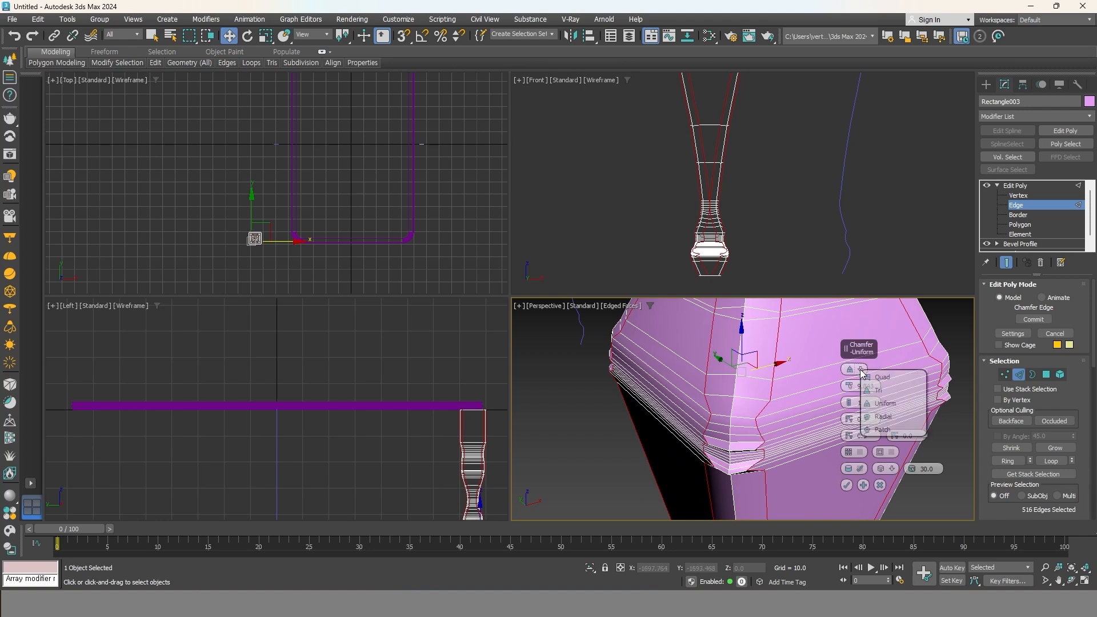
{"action": "left_click", "coordinate": [888, 390]}
Set the corner chamfer to 3 segments.
{"action": "scroll", "coordinate": [746, 436], "scroll_direction": "down", "scroll_amount": 2}
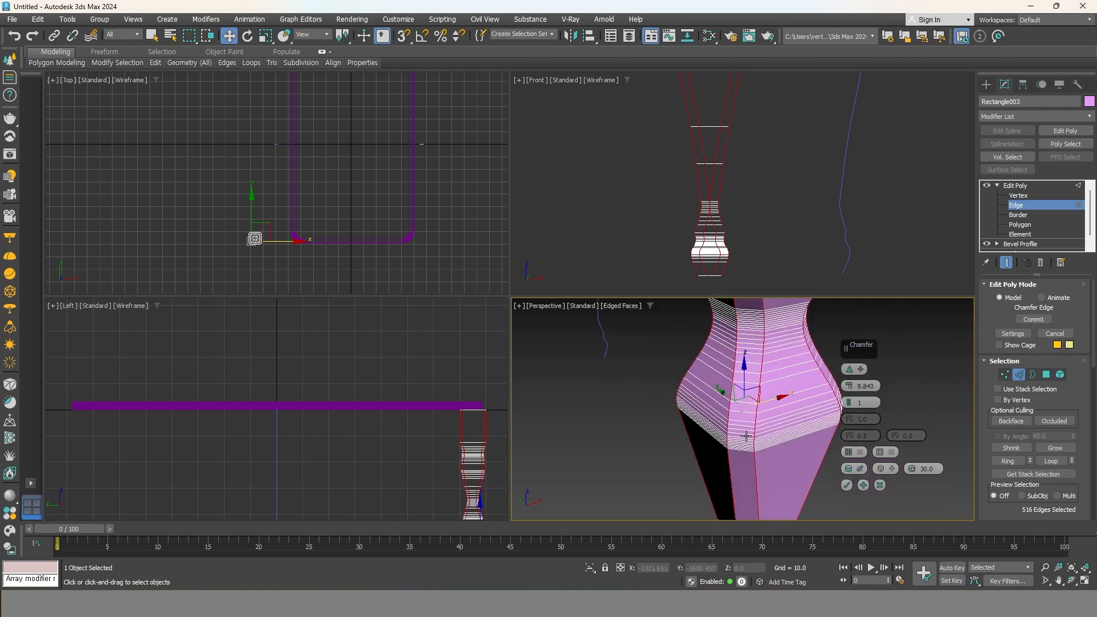
{"action": "scroll", "coordinate": [746, 436], "scroll_direction": "down", "scroll_amount": 4}
{"action": "middle_click_drag", "start_coordinate": [753, 467], "coordinate": [753, 500]}
{"action": "middle_click_drag", "start_coordinate": [728, 388], "coordinate": [752, 451]}
{"action": "middle_click_drag", "start_coordinate": [763, 371], "coordinate": [764, 379]}
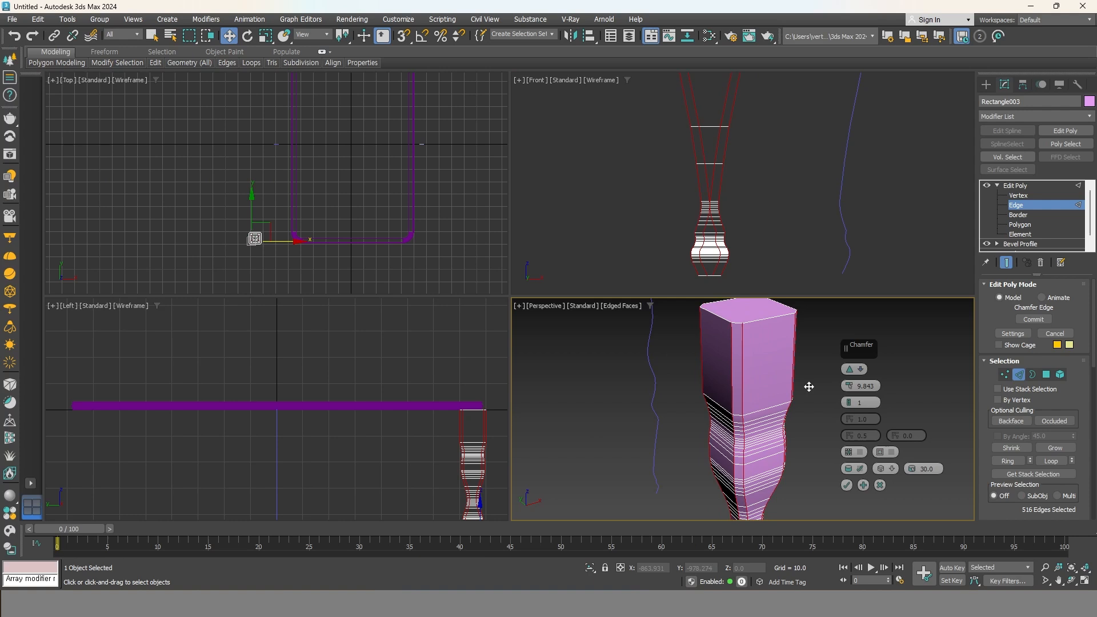
{"action": "left_click", "coordinate": [849, 402]}
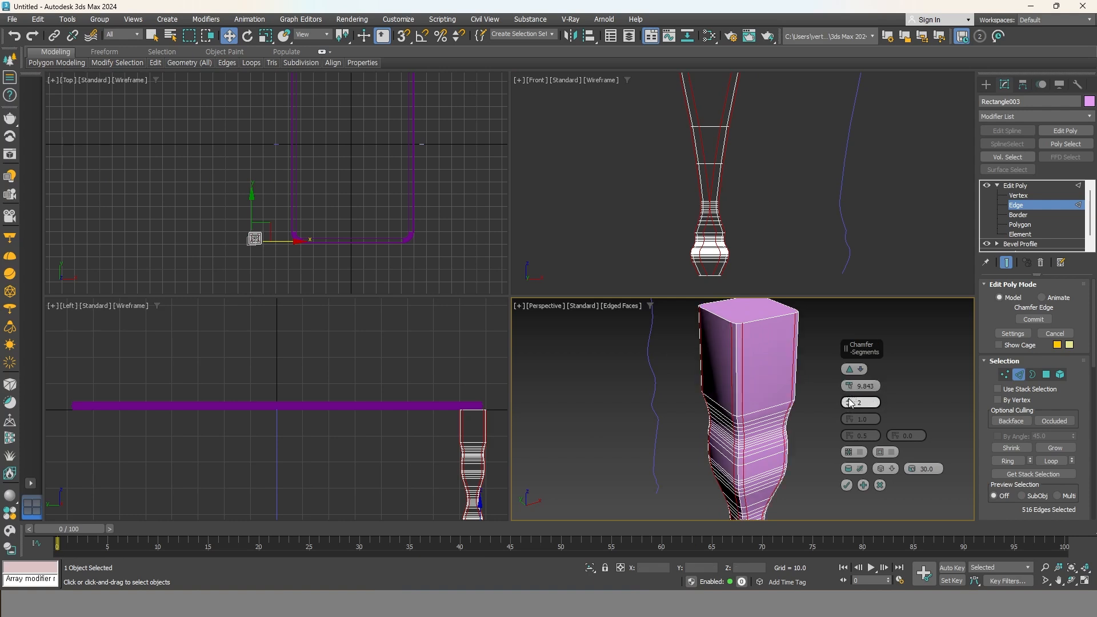
{"action": "left_click", "coordinate": [850, 405]}
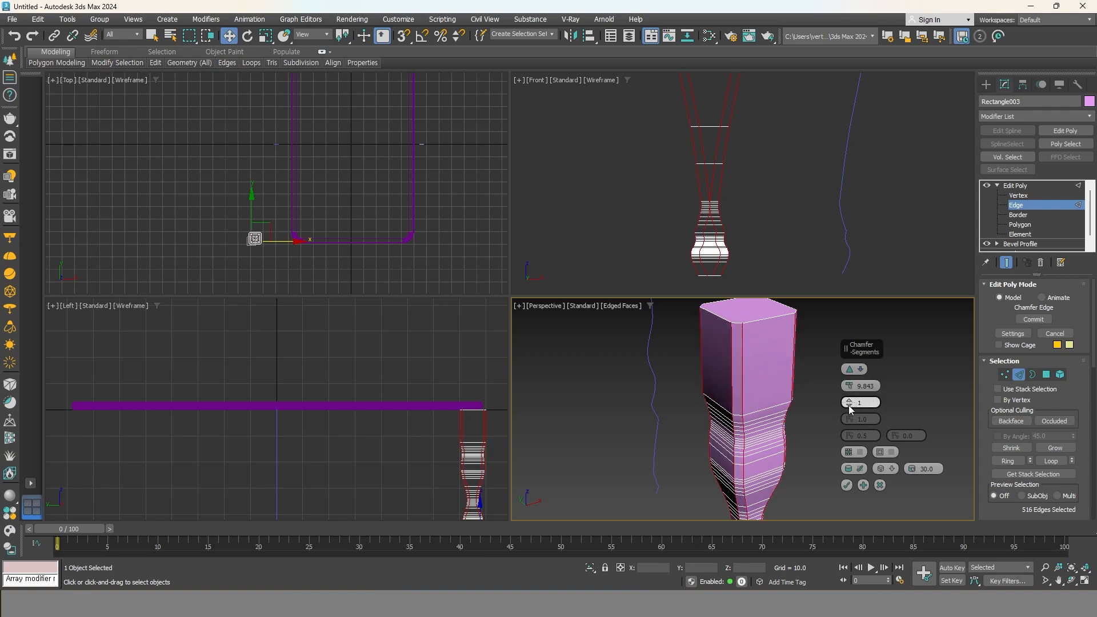
{"action": "left_click", "coordinate": [849, 401]}
{"action": "left_click", "coordinate": [849, 402]}
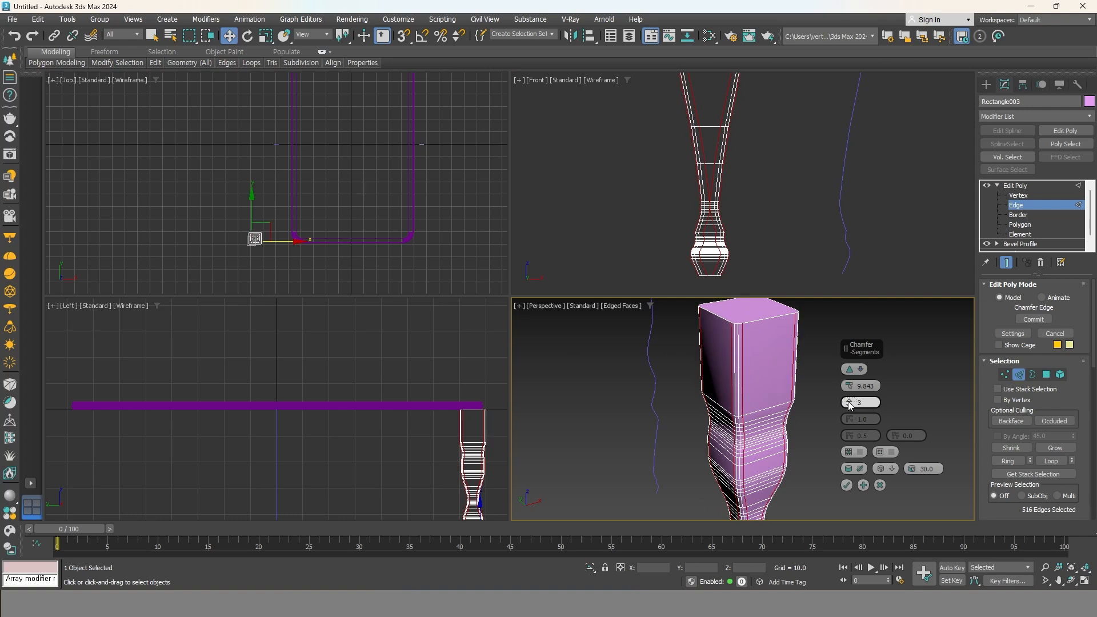
Check the chamfer from the leg's top to its foot, reduce the amount to about 3.7 and apply it.
{"action": "middle_click_drag", "start_coordinate": [743, 451], "coordinate": [749, 416], "text": "alt"}
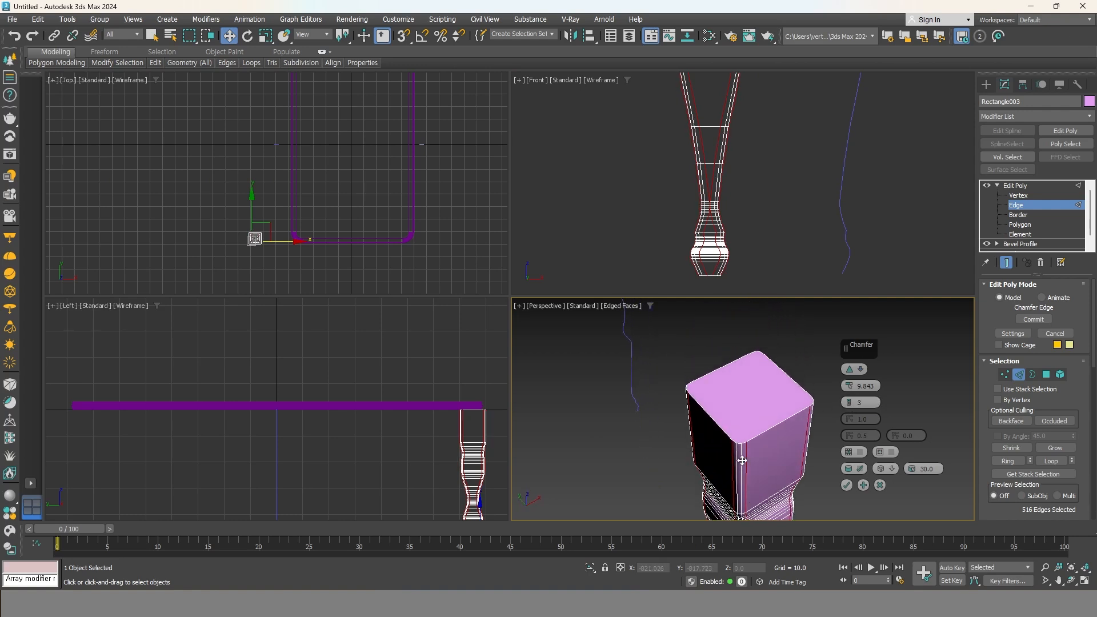
{"action": "scroll", "coordinate": [741, 457], "scroll_direction": "up", "scroll_amount": 3}
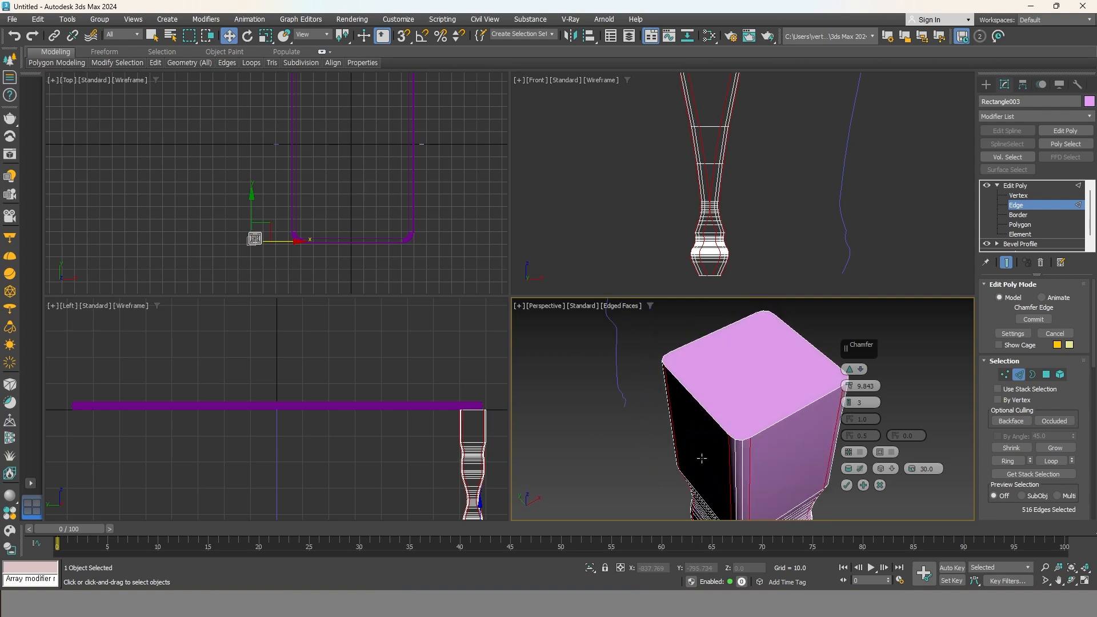
{"action": "middle_click_drag", "start_coordinate": [701, 458], "coordinate": [754, 481], "text": "alt"}
{"action": "scroll", "coordinate": [708, 417], "scroll_direction": "down", "scroll_amount": 3}
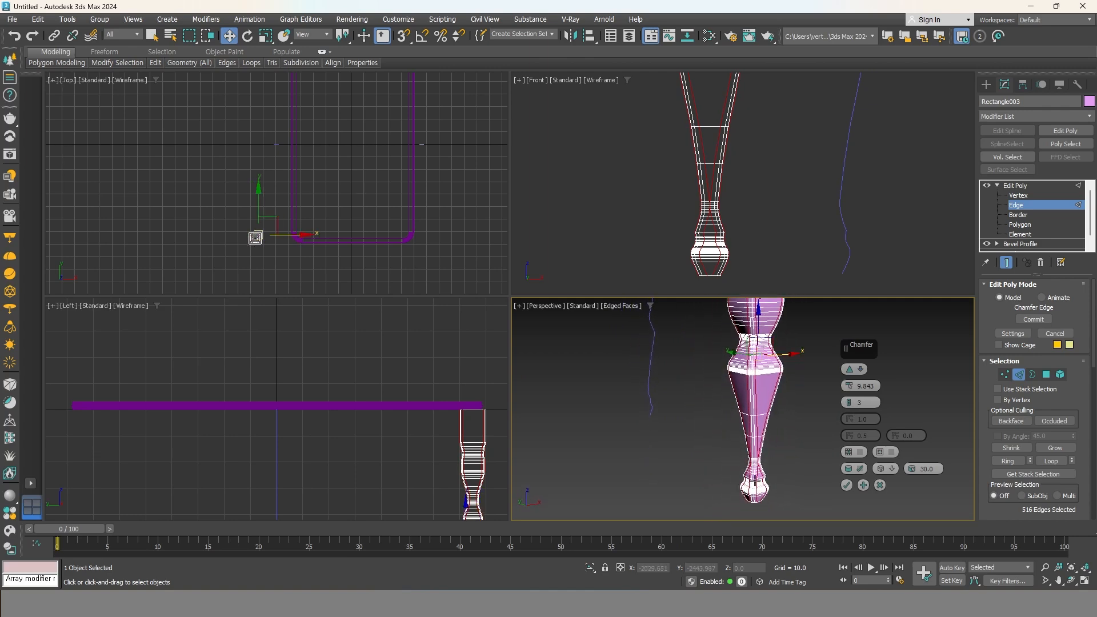
{"action": "scroll", "coordinate": [754, 481], "scroll_direction": "up", "scroll_amount": 5}
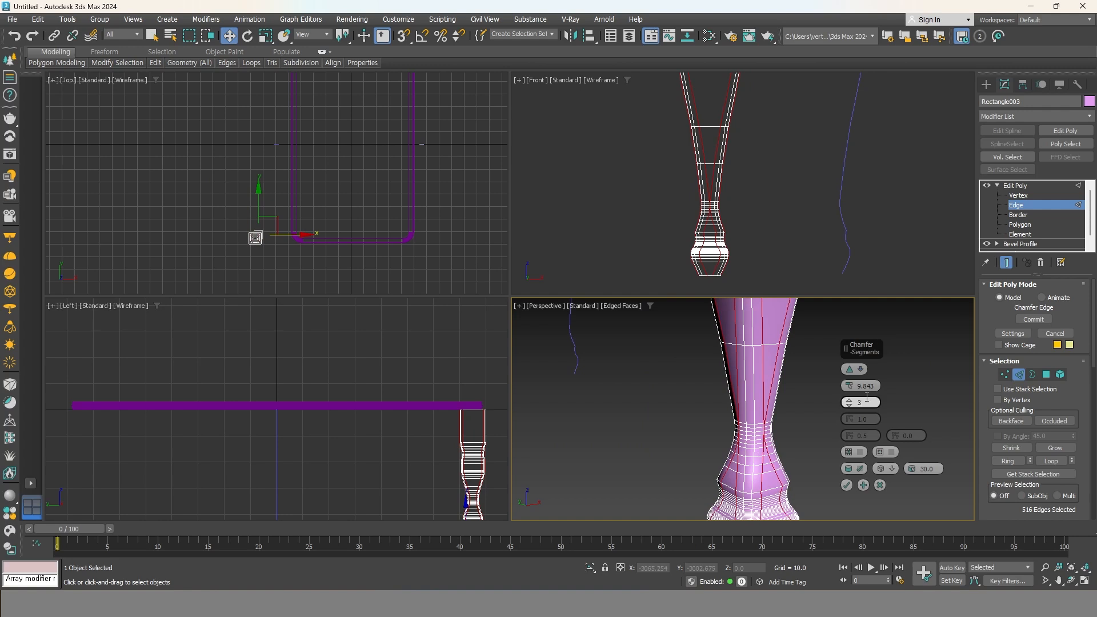
{"action": "mouse_move", "coordinate": [848, 387]}
{"action": "left_mouse_down"}
{"action": "mouse_move", "coordinate": [851, 395]}
{"action": "mouse_move", "coordinate": [853, 376]}
{"action": "mouse_move", "coordinate": [864, 401]}
{"action": "left_mouse_up"}
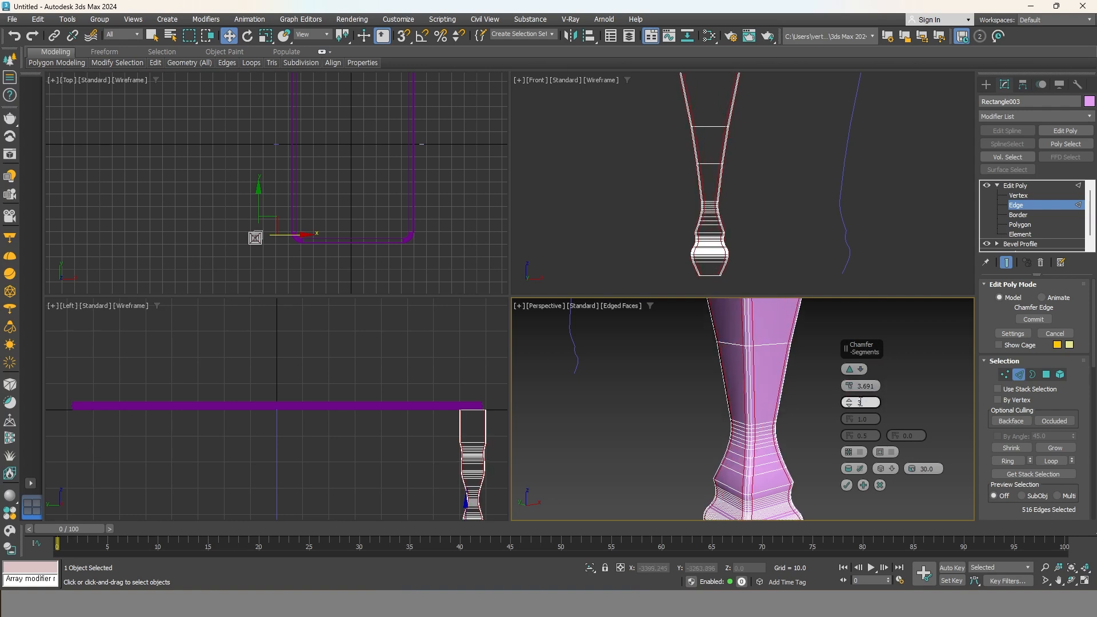
{"action": "middle_click_drag", "start_coordinate": [768, 457], "coordinate": [774, 400]}
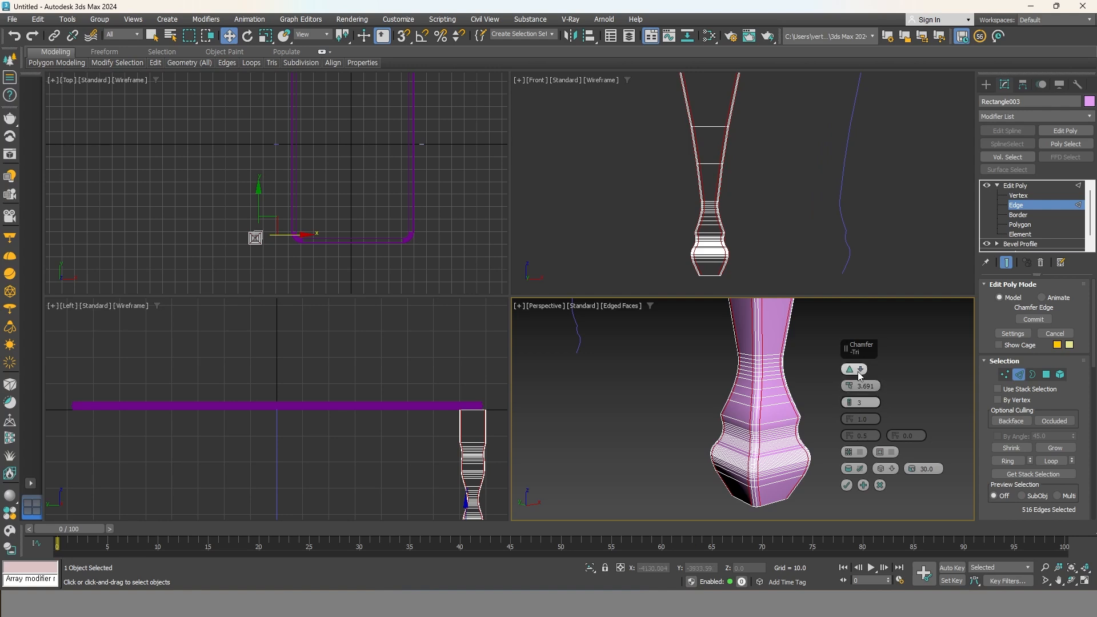
{"action": "left_click", "coordinate": [845, 488]}
Turn off edged faces in the perspective view and clear the leg's edge selection.
{"action": "scroll", "coordinate": [837, 481], "scroll_direction": "down", "scroll_amount": 3}
{"action": "middle_click_drag", "start_coordinate": [815, 431], "coordinate": [778, 537]}
{"action": "middle_click_drag", "start_coordinate": [799, 366], "coordinate": [786, 455]}
{"action": "scroll", "coordinate": [758, 364], "scroll_direction": "up", "scroll_amount": 3}
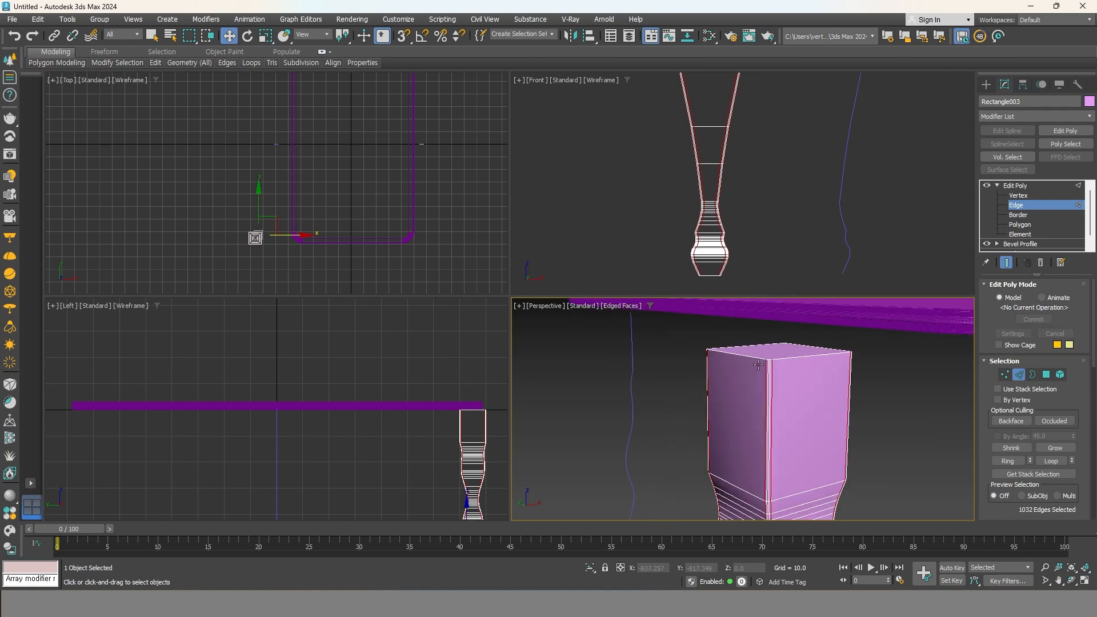
{"action": "middle_click_drag", "start_coordinate": [842, 428], "coordinate": [853, 408]}
{"action": "key", "text": "F4"}
{"action": "left_click", "coordinate": [906, 452]}
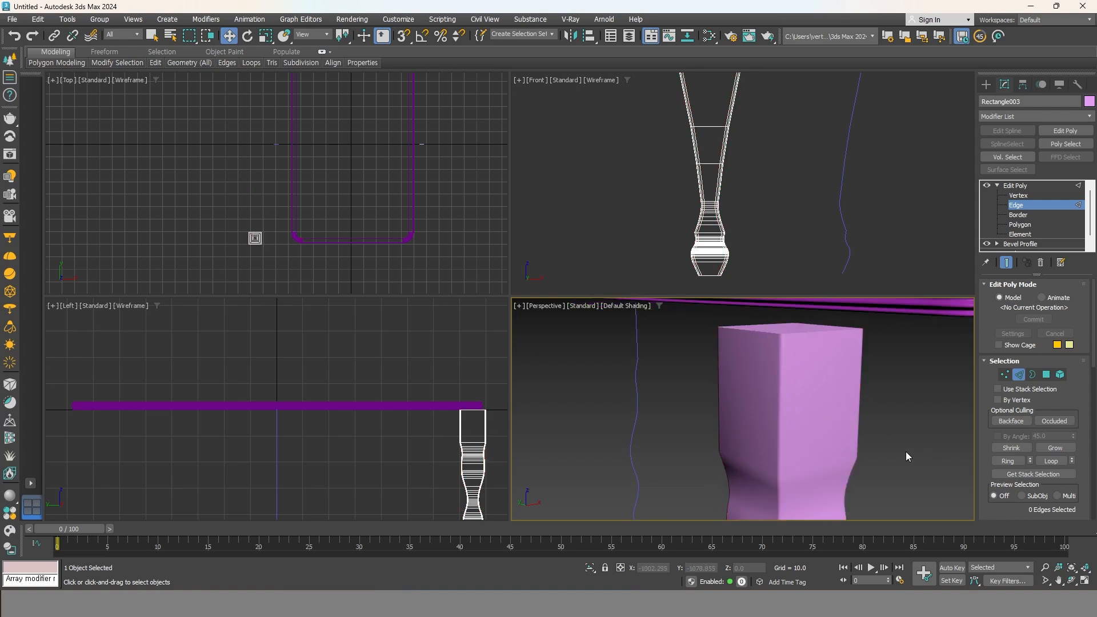
Examine the leg's rounded corners and curved profile up close and beside the tabletop.
{"action": "scroll", "coordinate": [896, 451], "scroll_direction": "down", "scroll_amount": 4}
{"action": "middle_click_drag", "start_coordinate": [880, 437], "coordinate": [835, 359]}
{"action": "scroll", "coordinate": [817, 353], "scroll_direction": "up", "scroll_amount": 3}
{"action": "scroll", "coordinate": [831, 380], "scroll_direction": "down", "scroll_amount": 4}
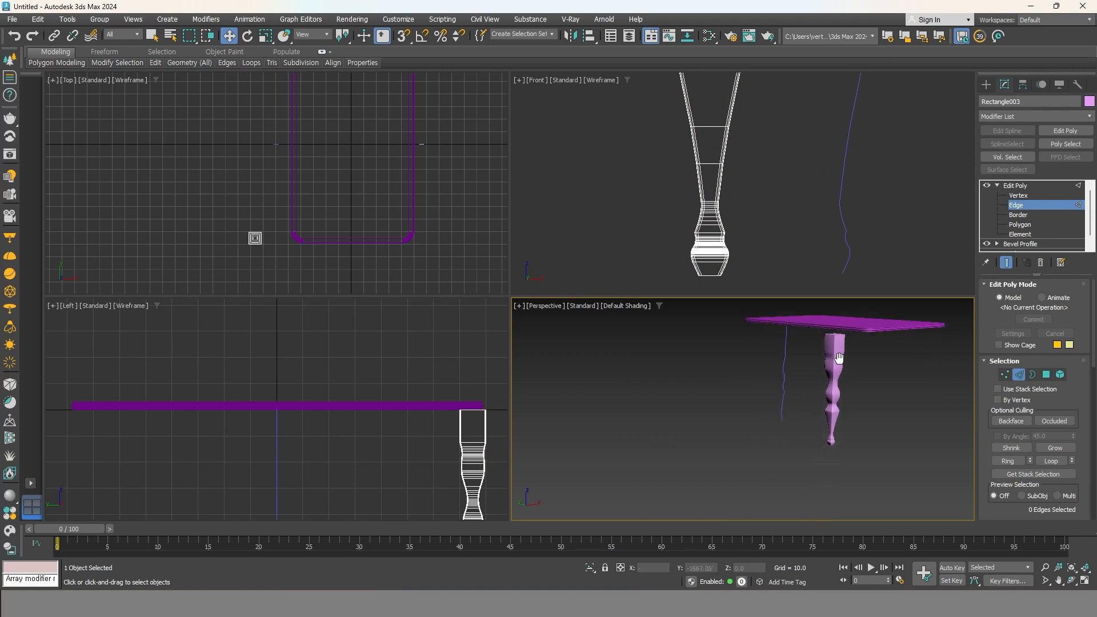
{"action": "scroll", "coordinate": [835, 359], "scroll_direction": "up", "scroll_amount": 4}
{"action": "scroll", "coordinate": [835, 371], "scroll_direction": "up", "scroll_amount": 2}
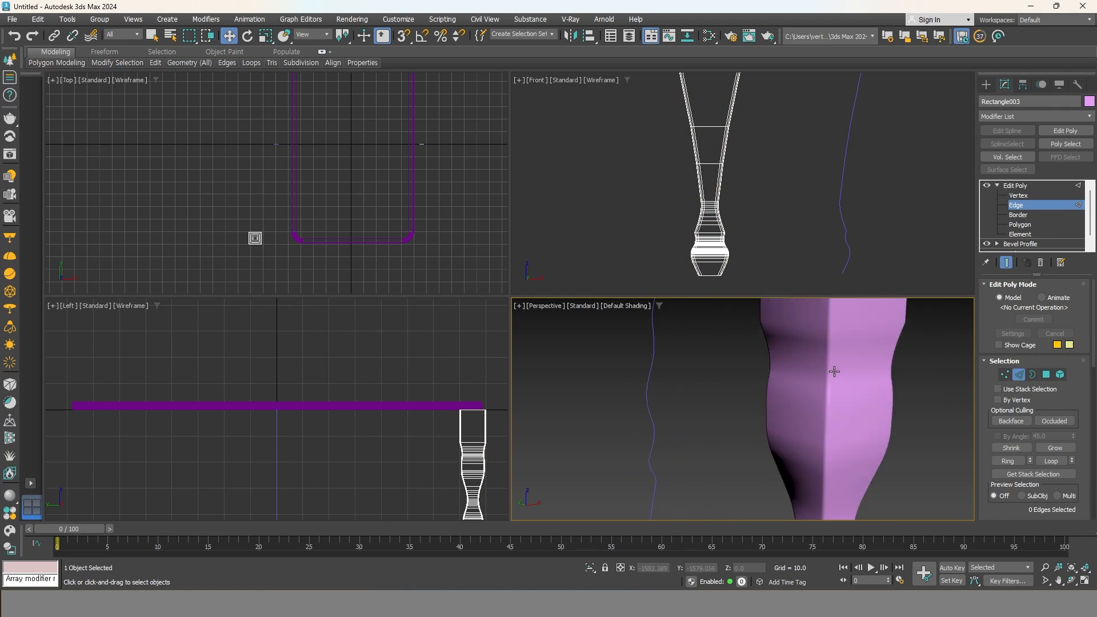
{"action": "scroll", "coordinate": [834, 372], "scroll_direction": "down", "scroll_amount": 3}
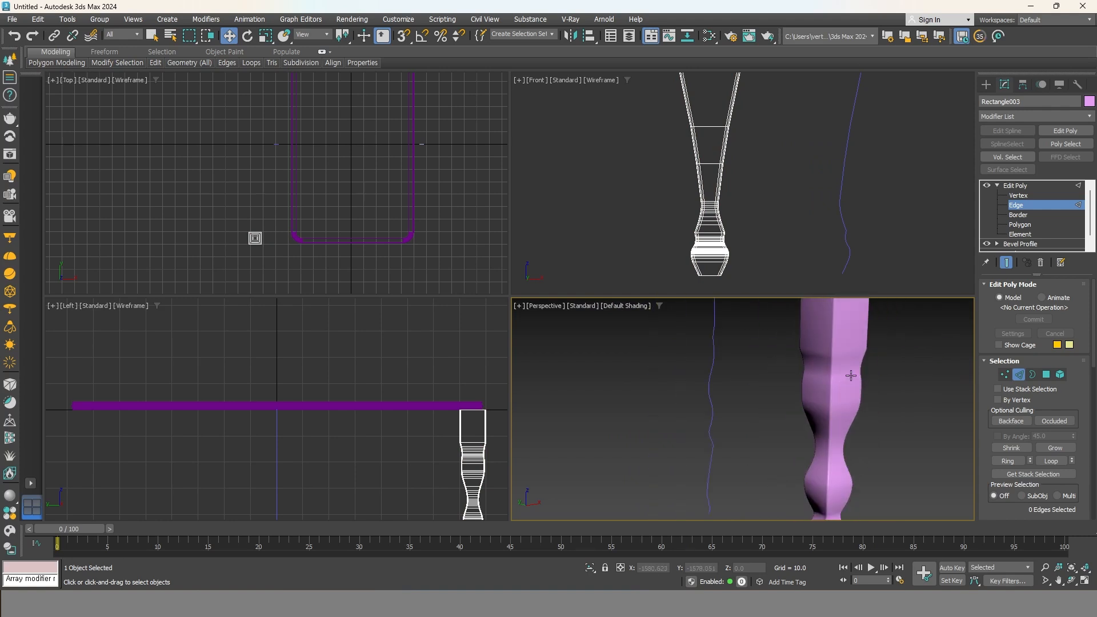
{"action": "left_click", "coordinate": [850, 375]}
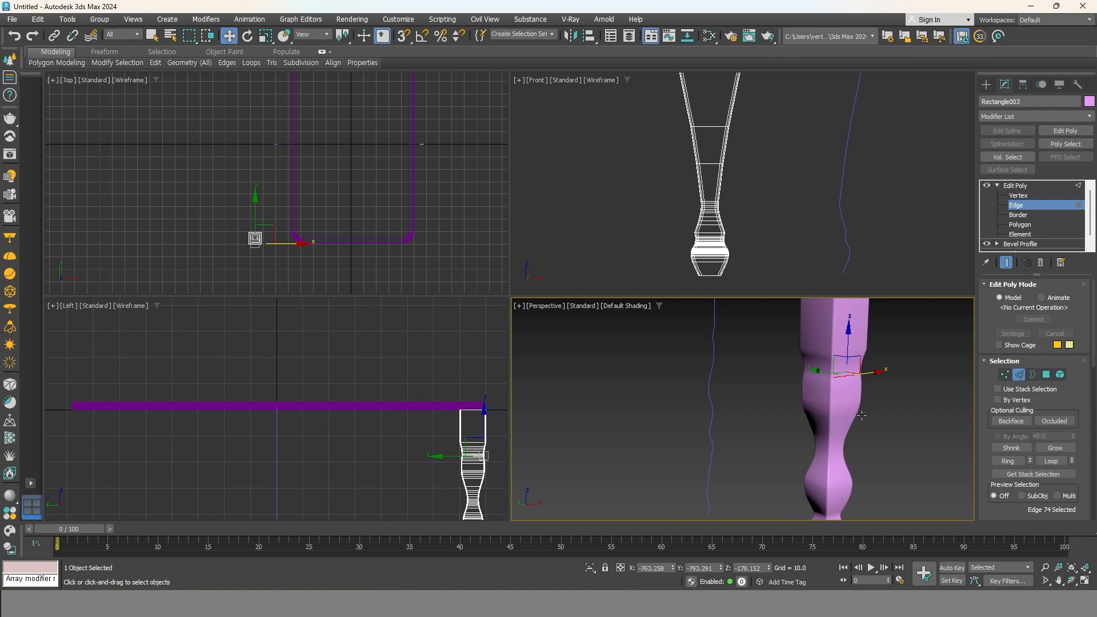
{"action": "left_click", "coordinate": [890, 458]}
{"action": "middle_click_drag", "start_coordinate": [875, 433], "coordinate": [884, 470]}
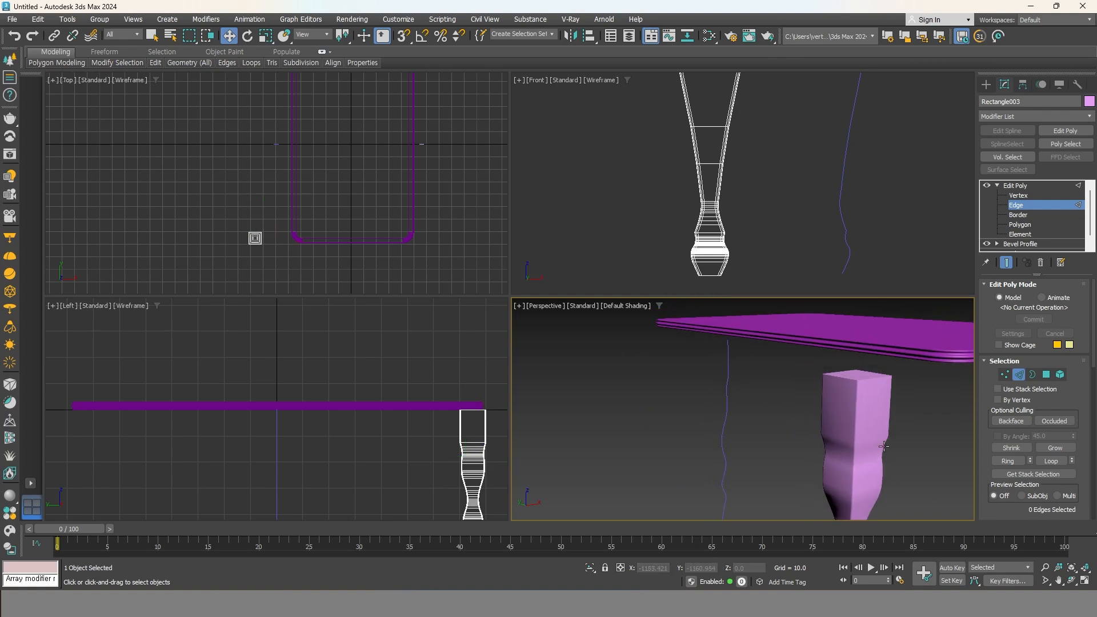
Leave edge editing and move the leg under the tabletop's front-left corner, to about X -308, Y -663.
{"action": "left_click", "coordinate": [881, 416]}
{"action": "left_click", "coordinate": [1023, 186]}
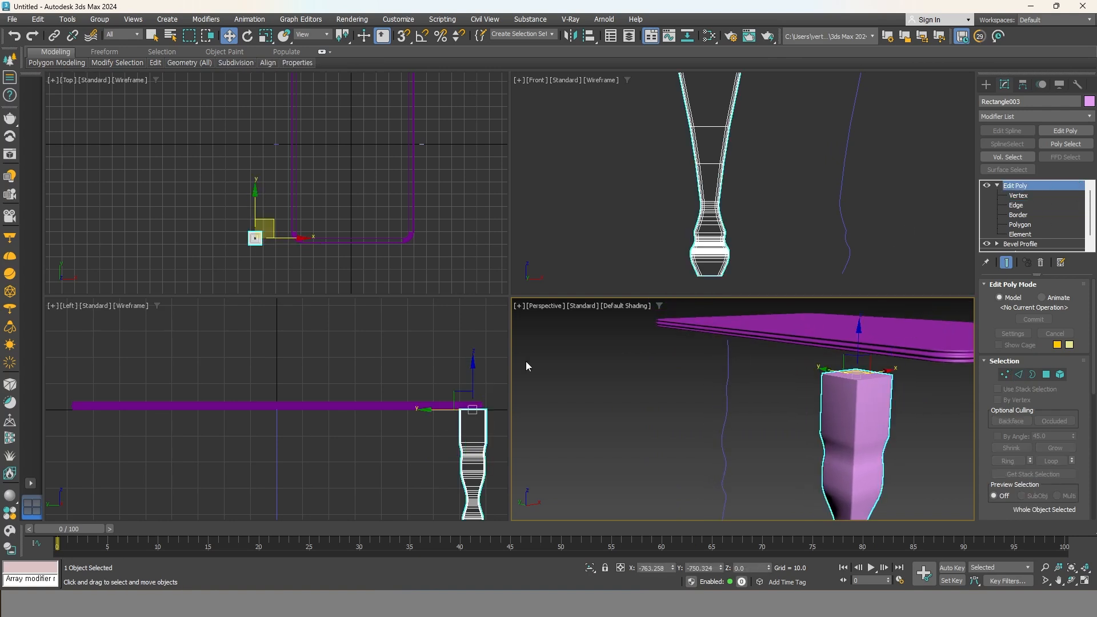
{"action": "left_click", "coordinate": [276, 224]}
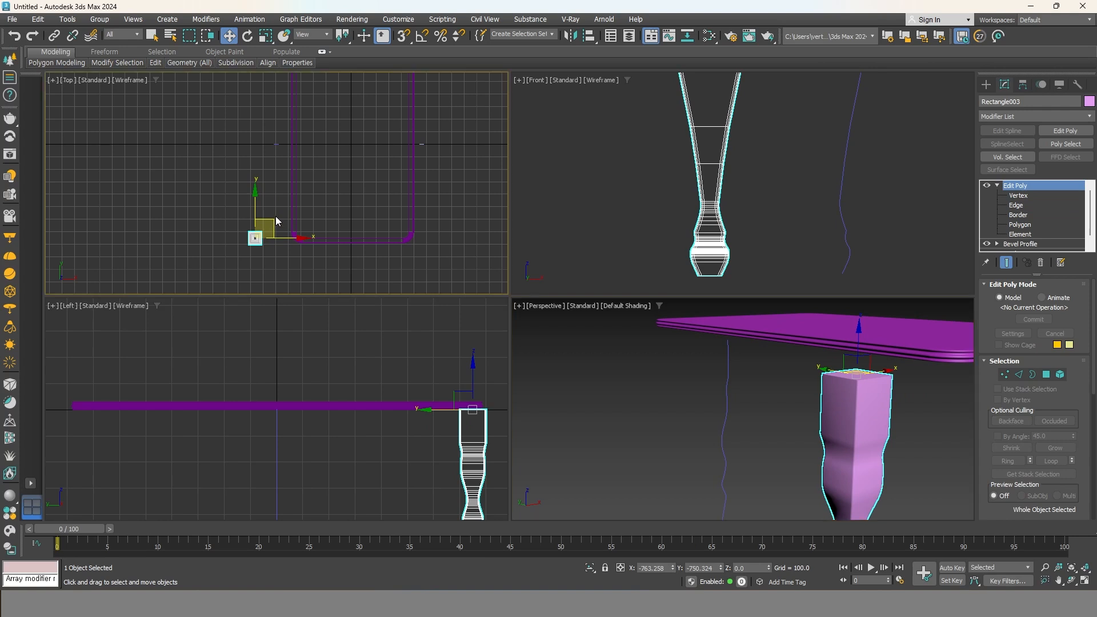
{"action": "left_click_drag", "start_coordinate": [273, 221], "coordinate": [346, 223]}
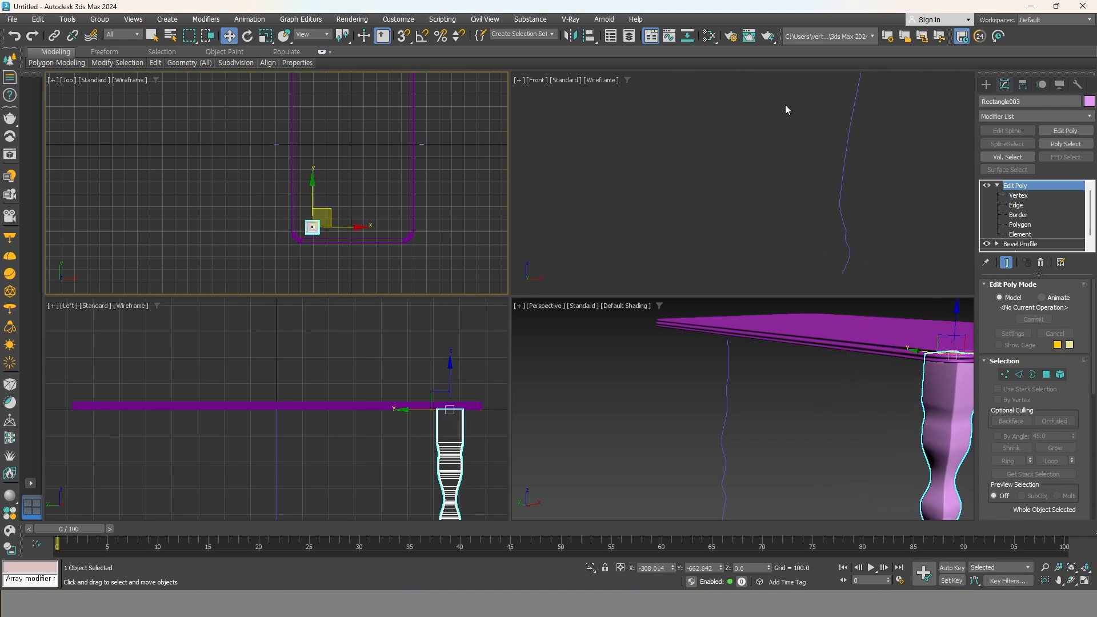
Align only the leg's pivot to the tabletop's centre in X and Y, leaving Z out of the alignment.
{"action": "left_click", "coordinate": [1023, 84]}
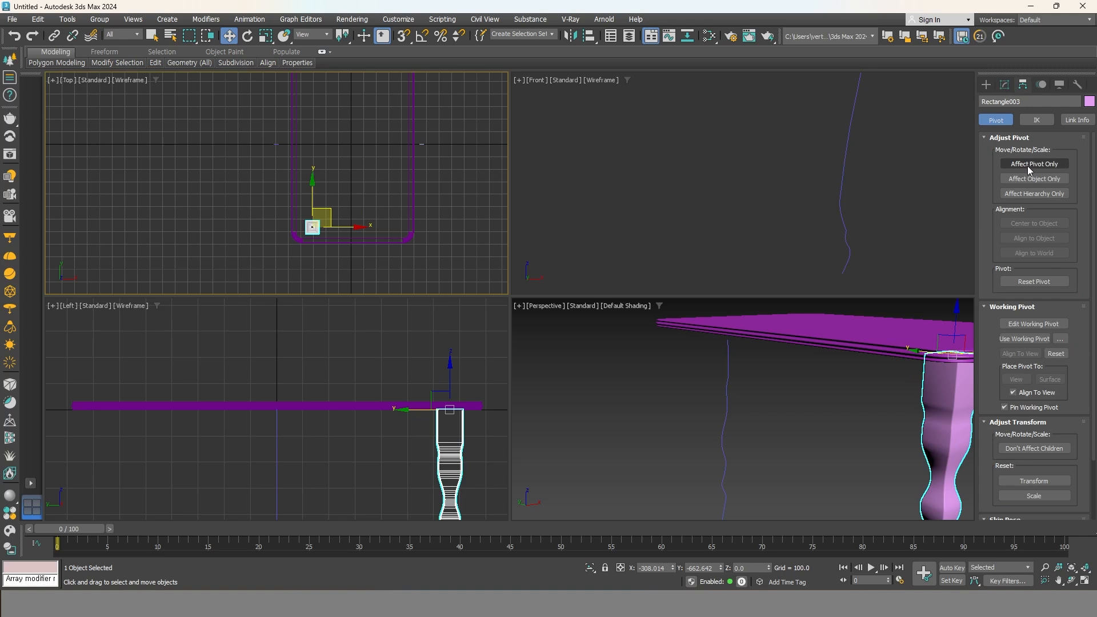
{"action": "left_click", "coordinate": [1027, 166]}
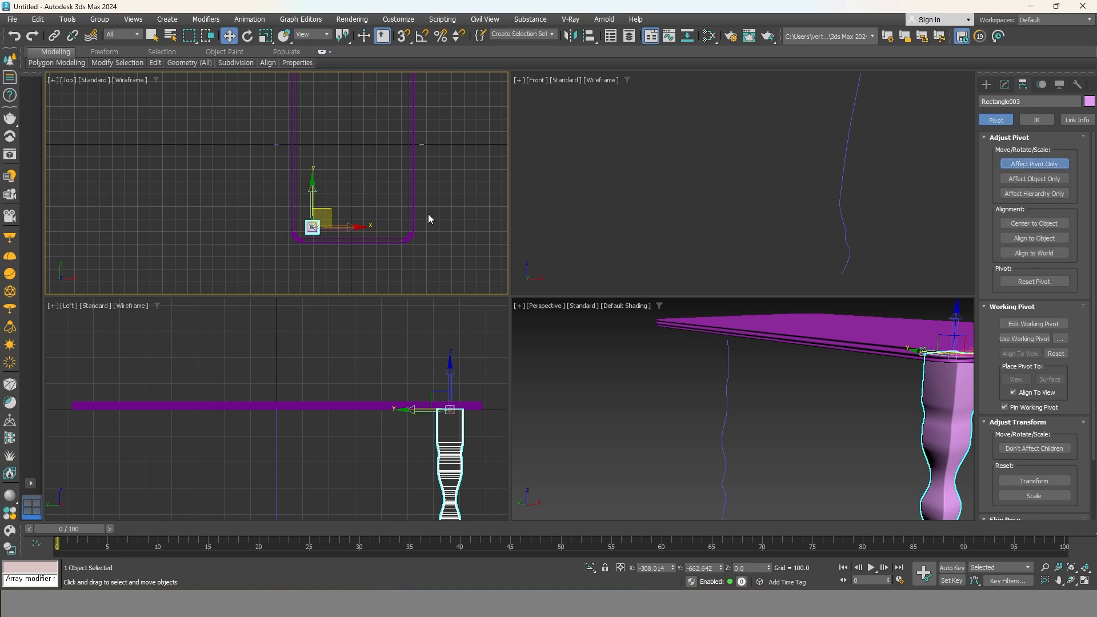
{"action": "middle_click_drag", "start_coordinate": [428, 218], "coordinate": [429, 239]}
{"action": "key", "text": "alt+a"}
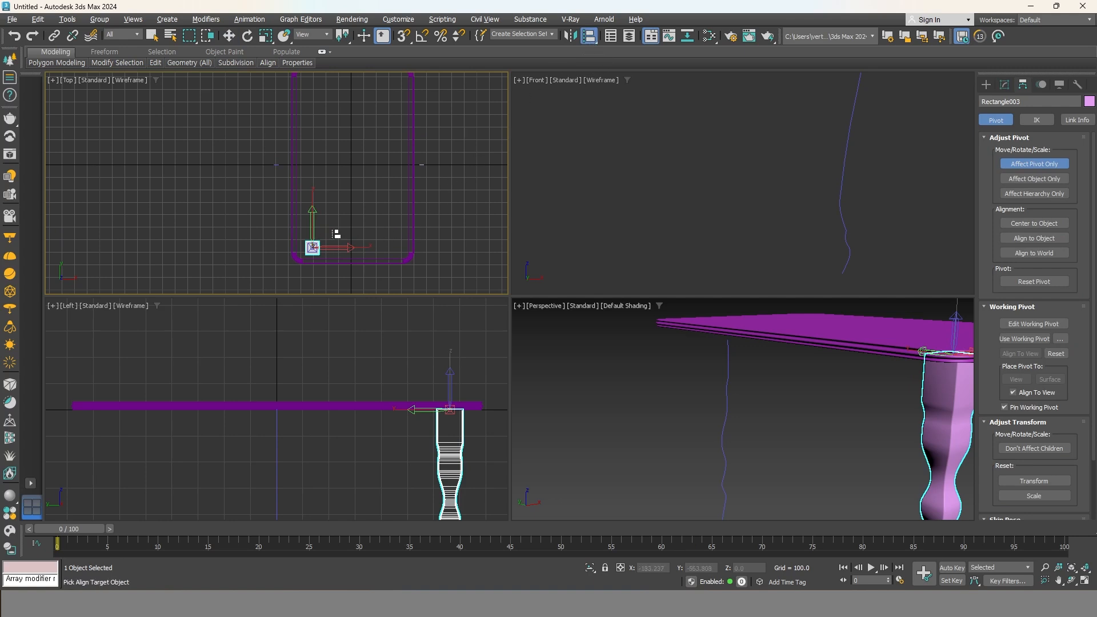
{"action": "left_click", "coordinate": [411, 212]}
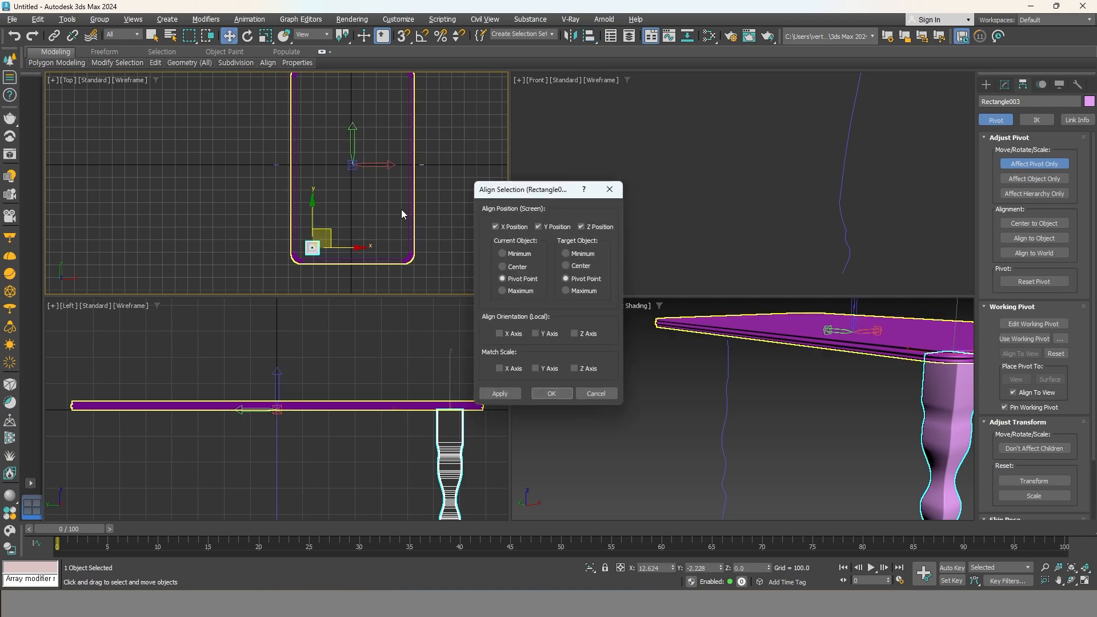
{"action": "left_click", "coordinate": [581, 227]}
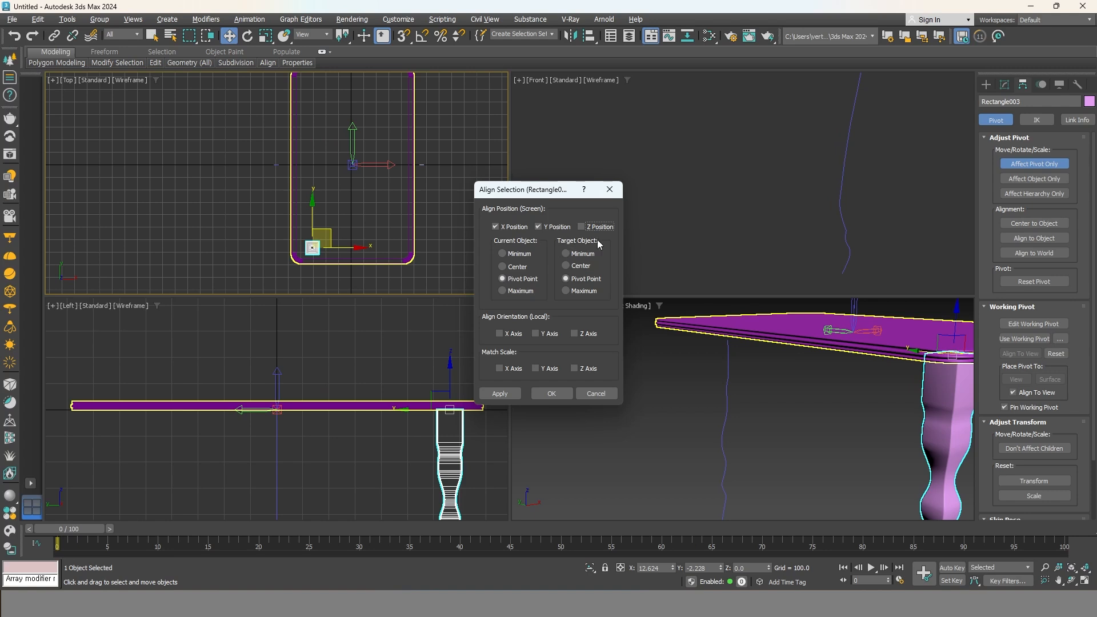
{"action": "left_click", "coordinate": [571, 267]}
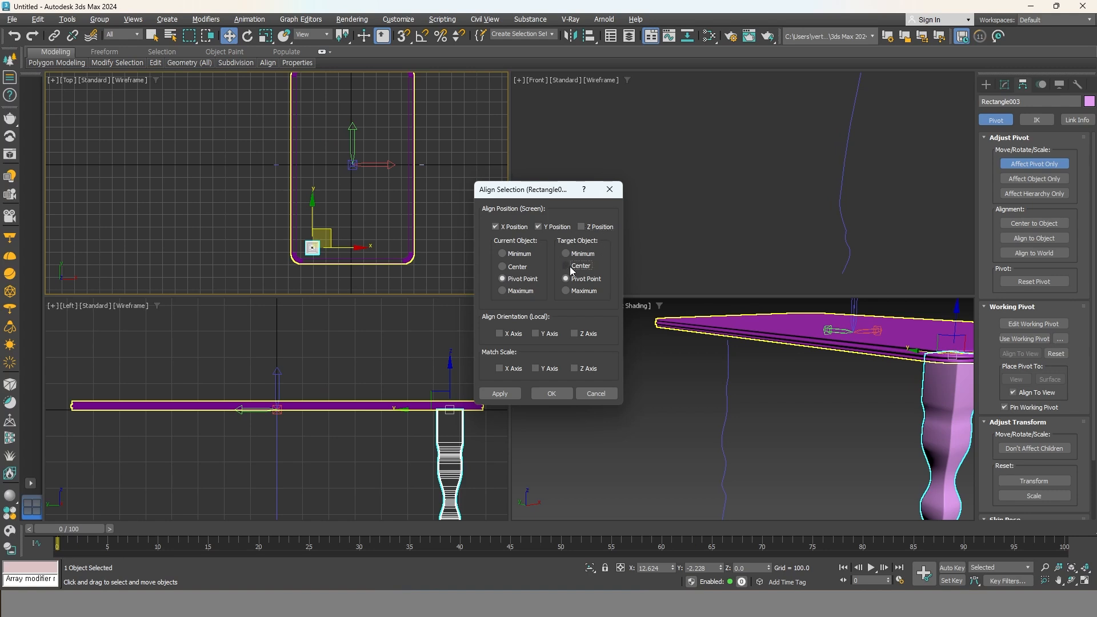
{"action": "left_click", "coordinate": [553, 393]}
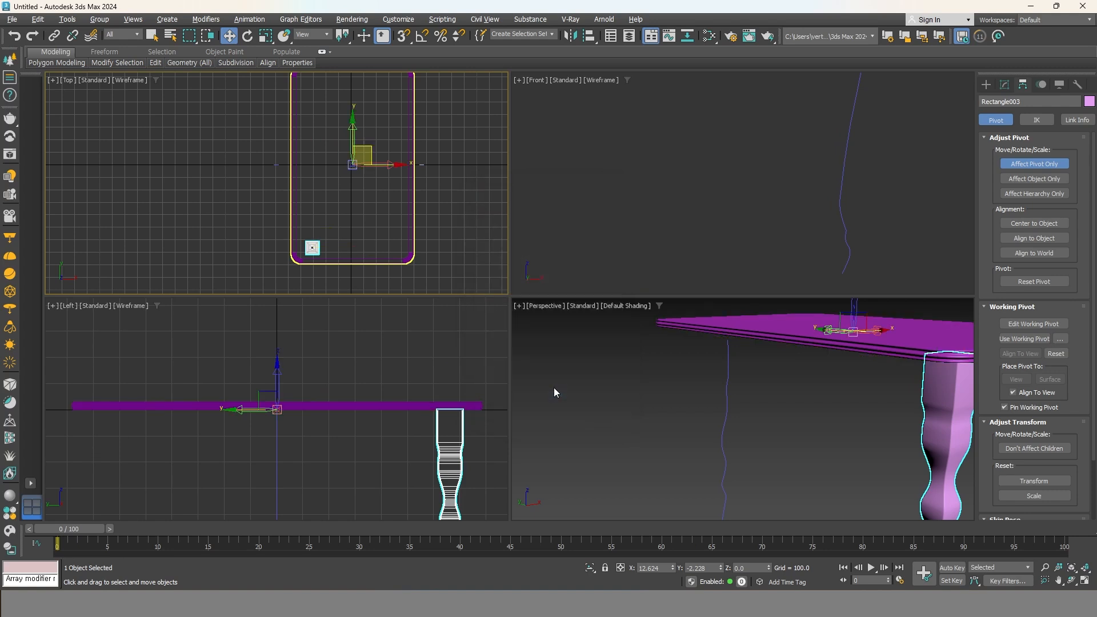
{"action": "left_click", "coordinate": [1032, 164]}
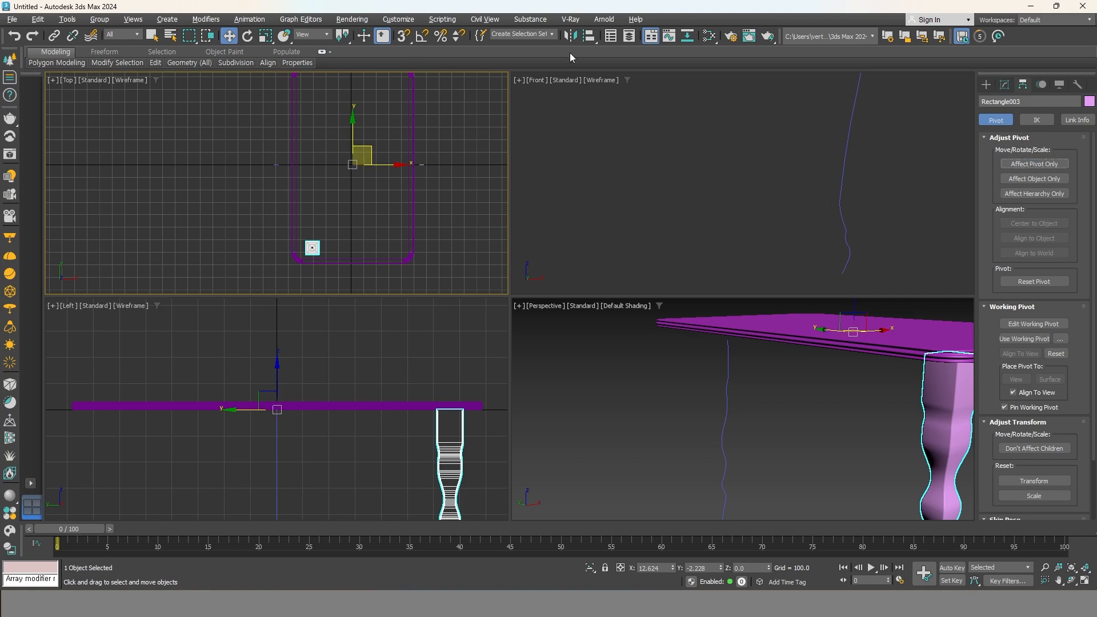
Mirror the leg across the X axis as an instance to create the second front leg.
{"action": "left_click", "coordinate": [570, 36]}
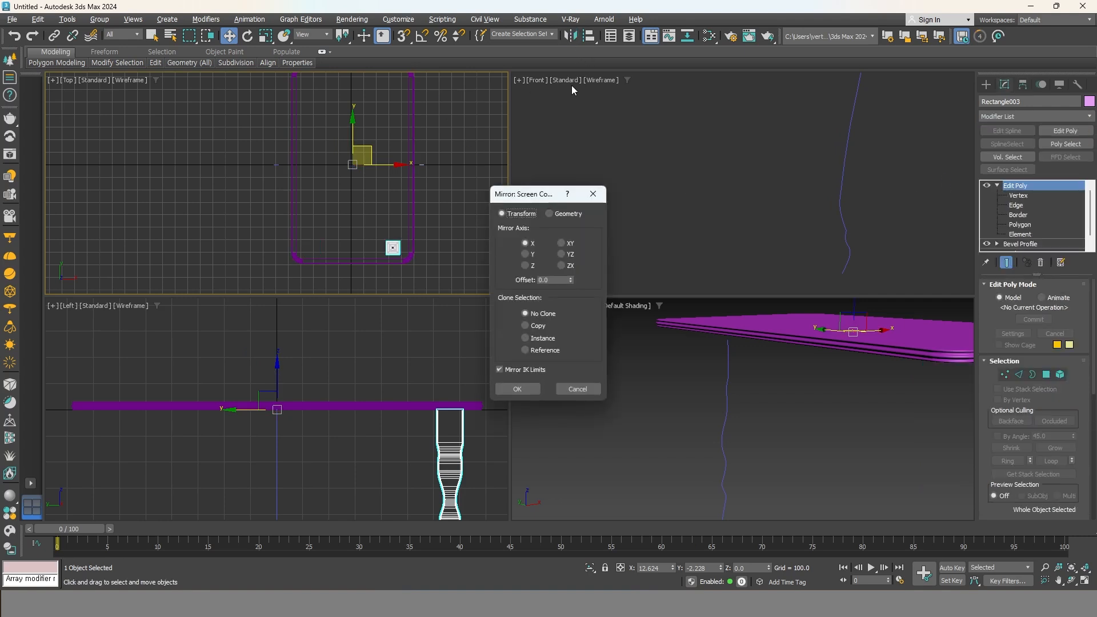
{"action": "left_click", "coordinate": [533, 337]}
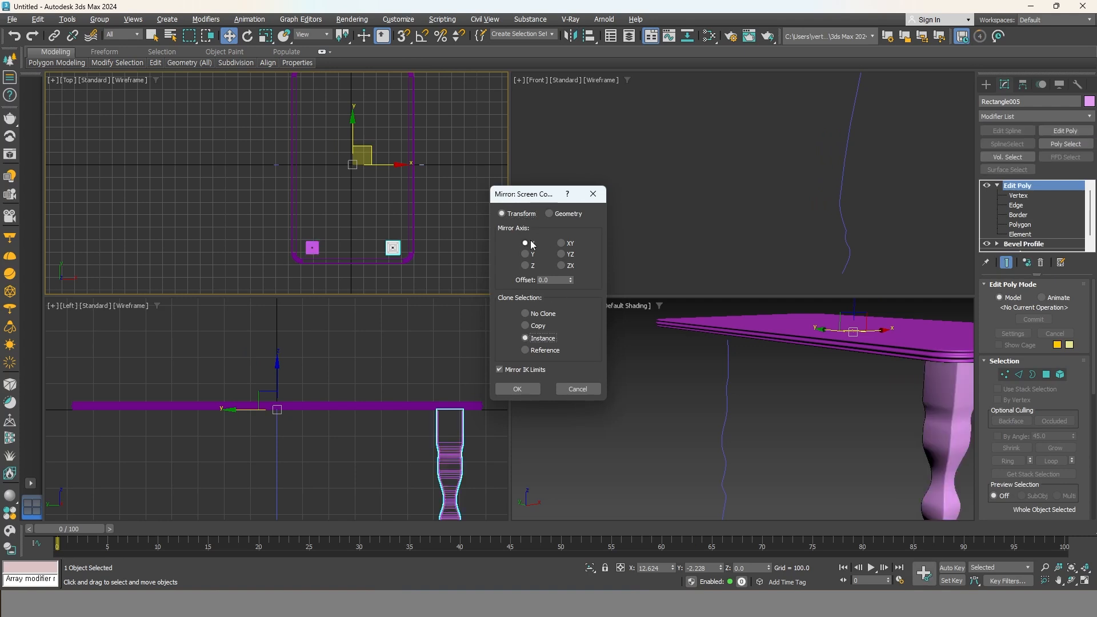
{"action": "left_click", "coordinate": [518, 389]}
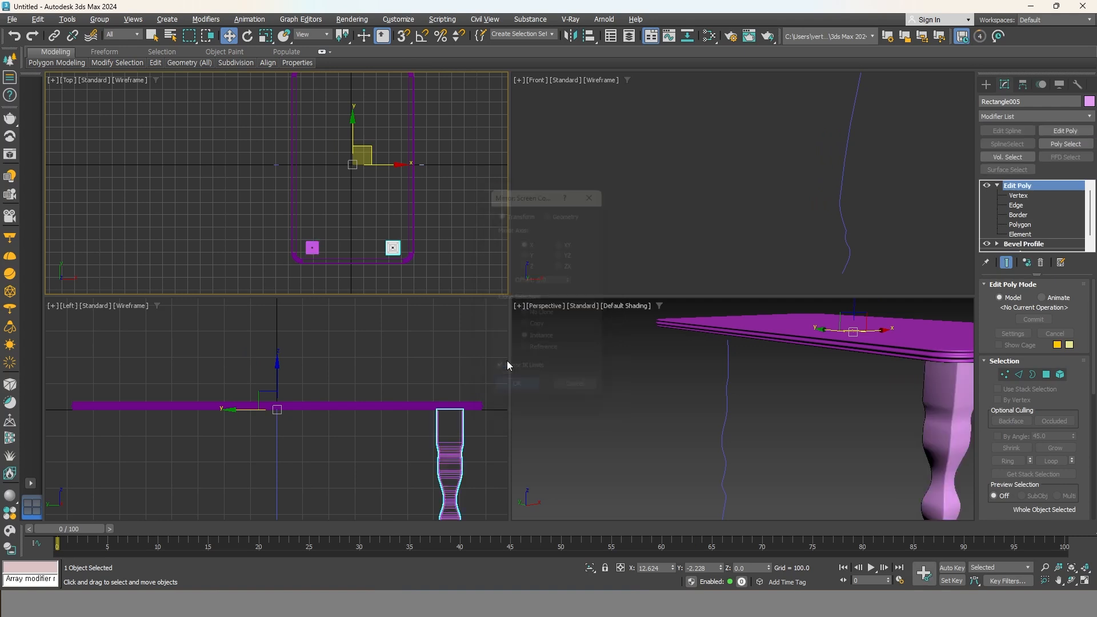
Select both front legs and set their transform centre to Use Pivot Point Center.
{"action": "left_click_drag", "start_coordinate": [306, 228], "coordinate": [398, 255]}
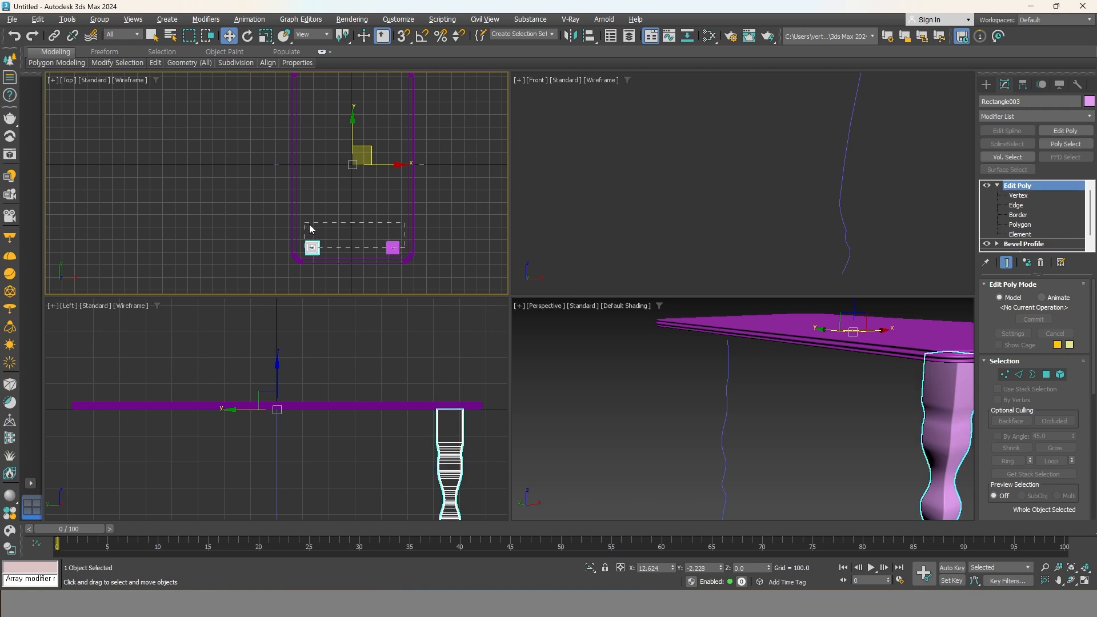
{"action": "left_click_drag", "start_coordinate": [310, 229], "coordinate": [310, 225]}
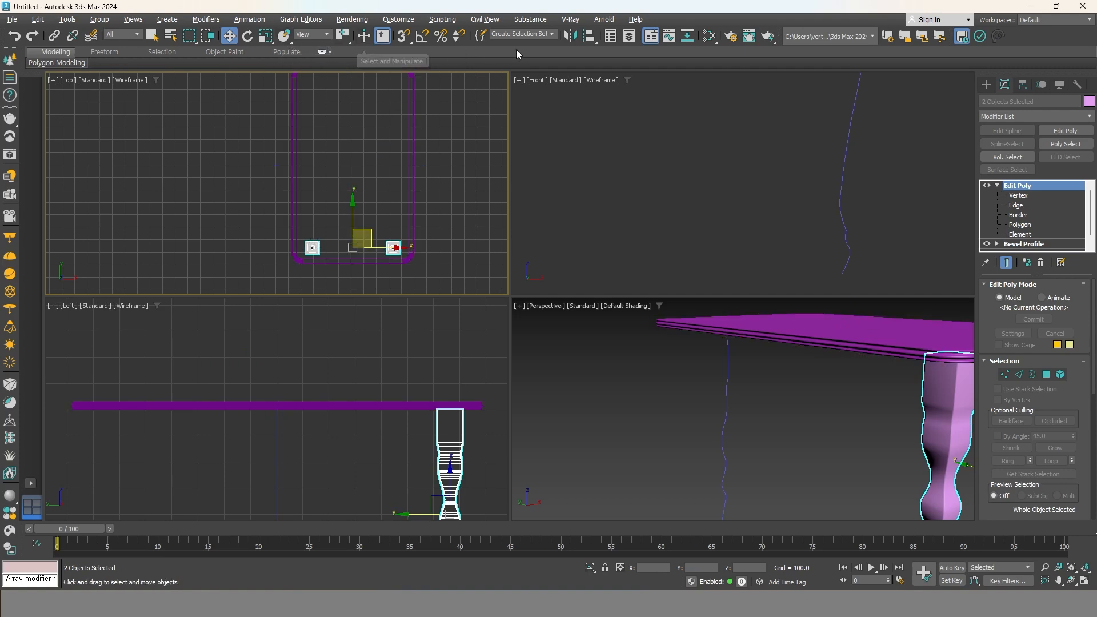
{"action": "left_click", "coordinate": [344, 36]}
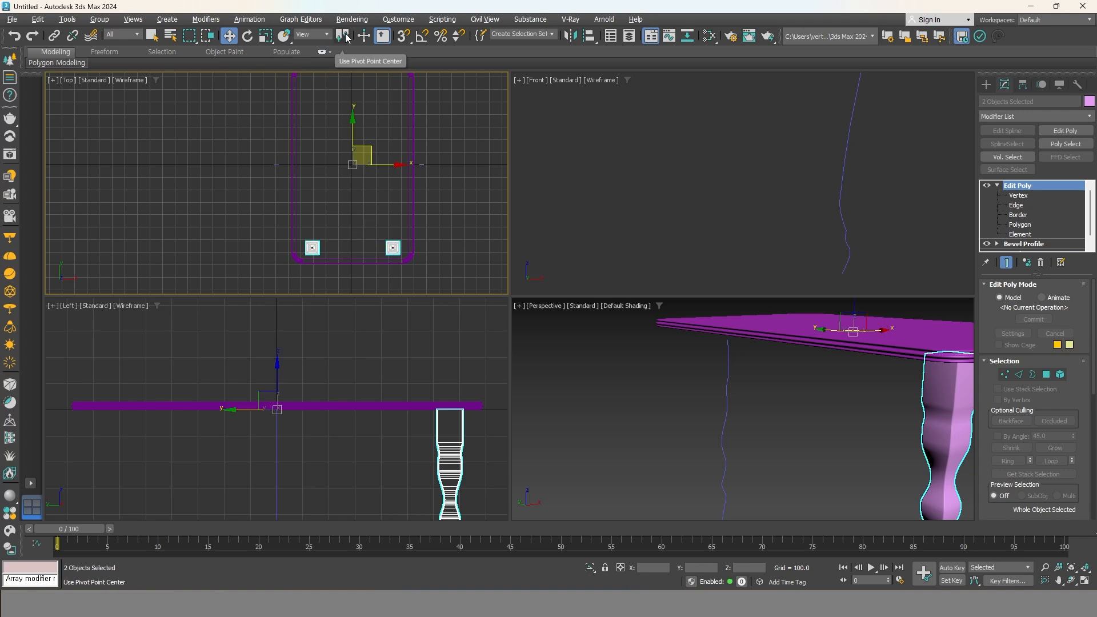
{"action": "left_click_drag", "start_coordinate": [346, 38], "coordinate": [345, 57]}
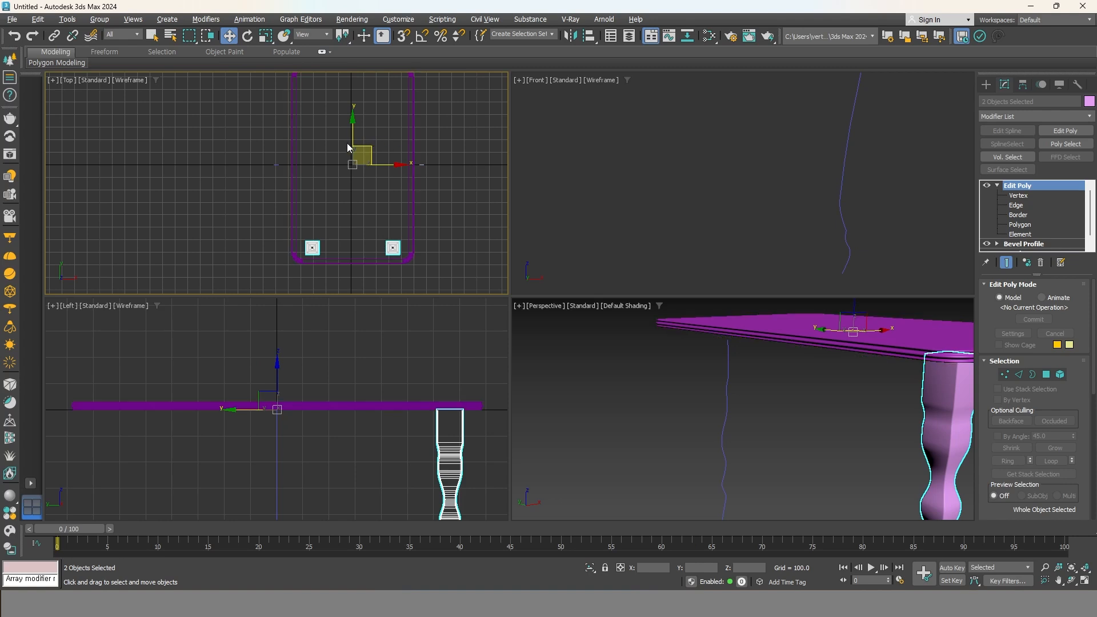
{"action": "left_click_drag", "start_coordinate": [343, 36], "coordinate": [346, 69]}
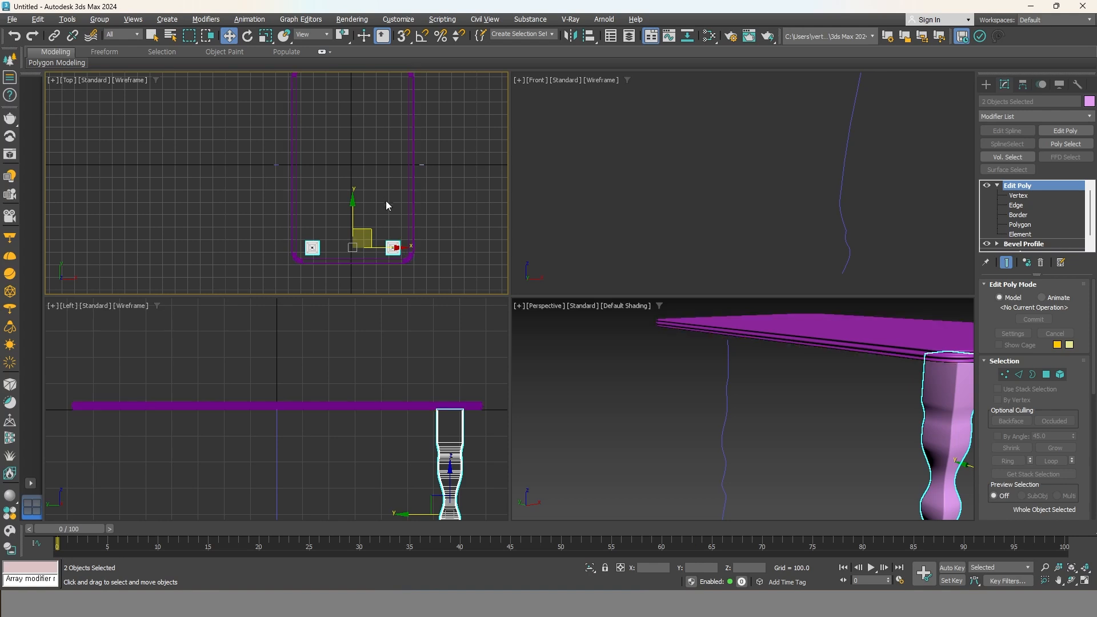
{"action": "left_click_drag", "start_coordinate": [344, 36], "coordinate": [347, 60]}
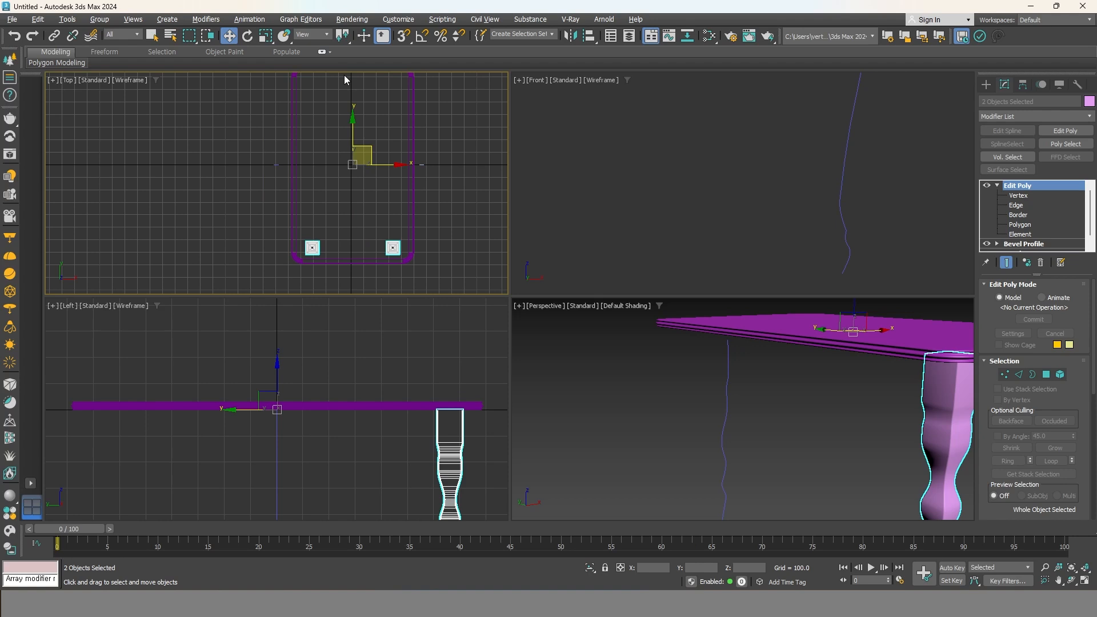
Mirror the two front legs across the Y axis as instances to create the back pair.
{"action": "left_click", "coordinate": [572, 36]}
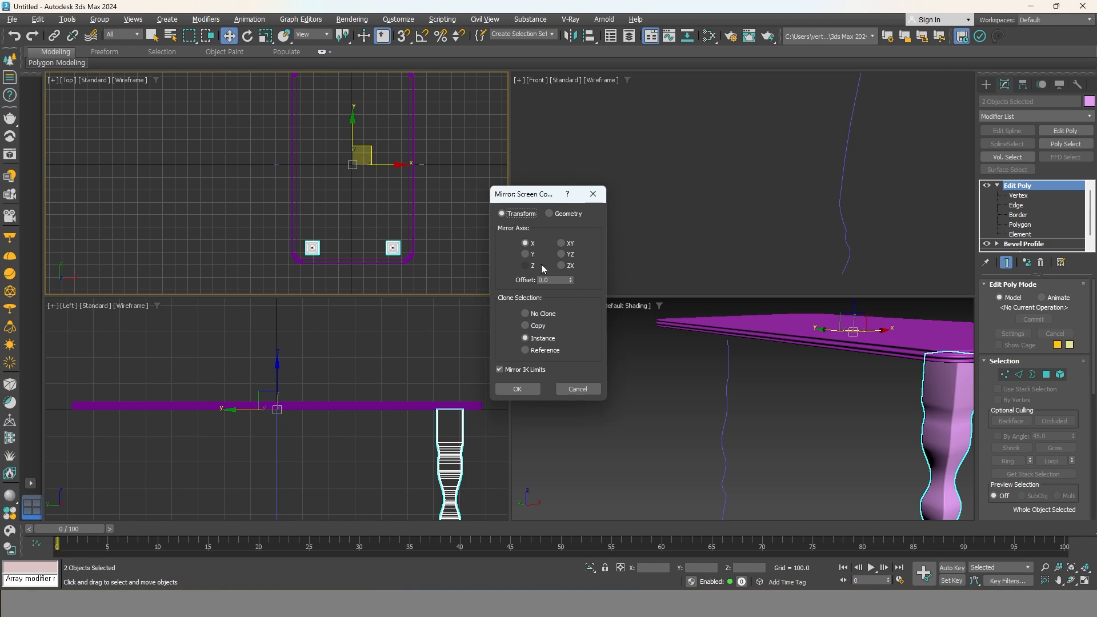
{"action": "left_click", "coordinate": [527, 255]}
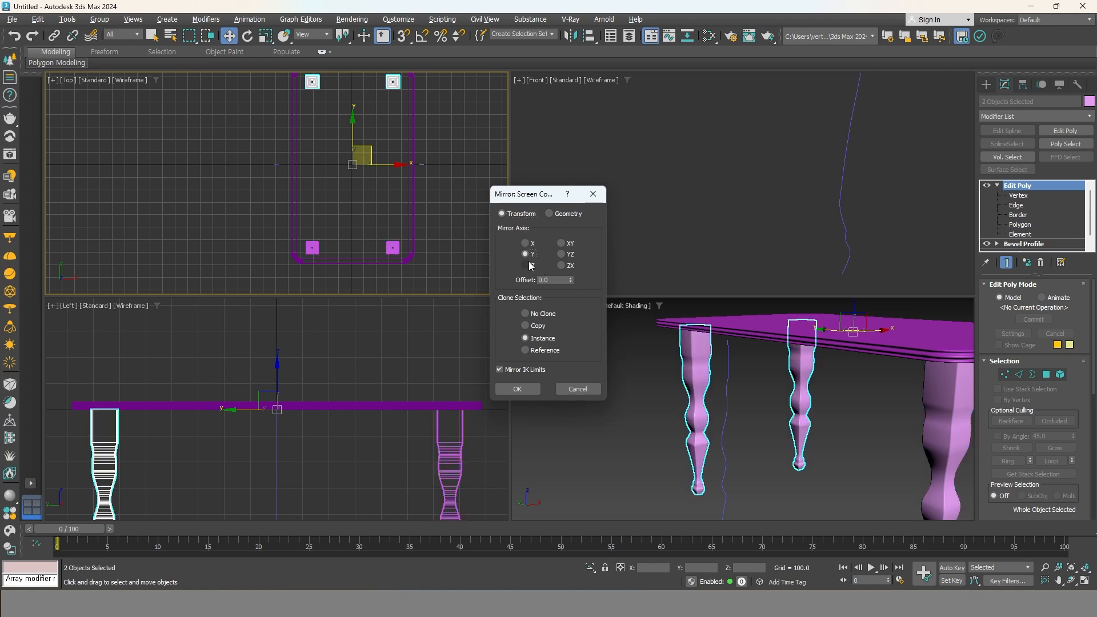
{"action": "left_click", "coordinate": [523, 388]}
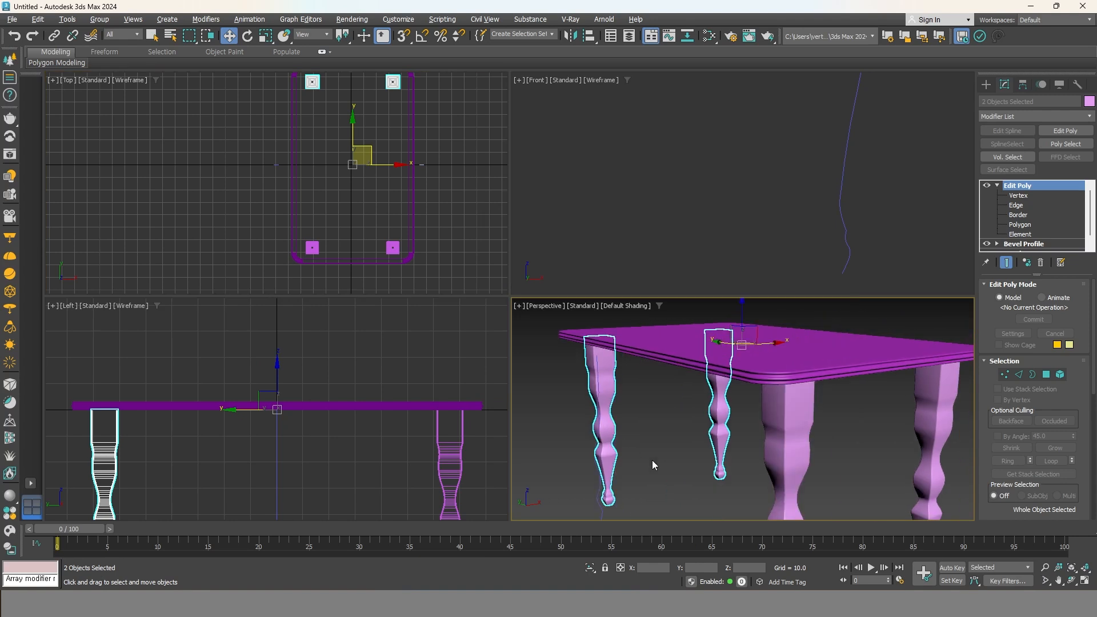
Clear the selection and check the whole table with its legs in the perspective view.
{"action": "left_click", "coordinate": [668, 454]}
{"action": "scroll", "coordinate": [669, 449], "scroll_direction": "down", "scroll_amount": 4}
{"action": "middle_click_drag", "start_coordinate": [670, 443], "coordinate": [654, 411]}
{"action": "middle_click_drag", "start_coordinate": [783, 403], "coordinate": [769, 399], "text": "alt"}
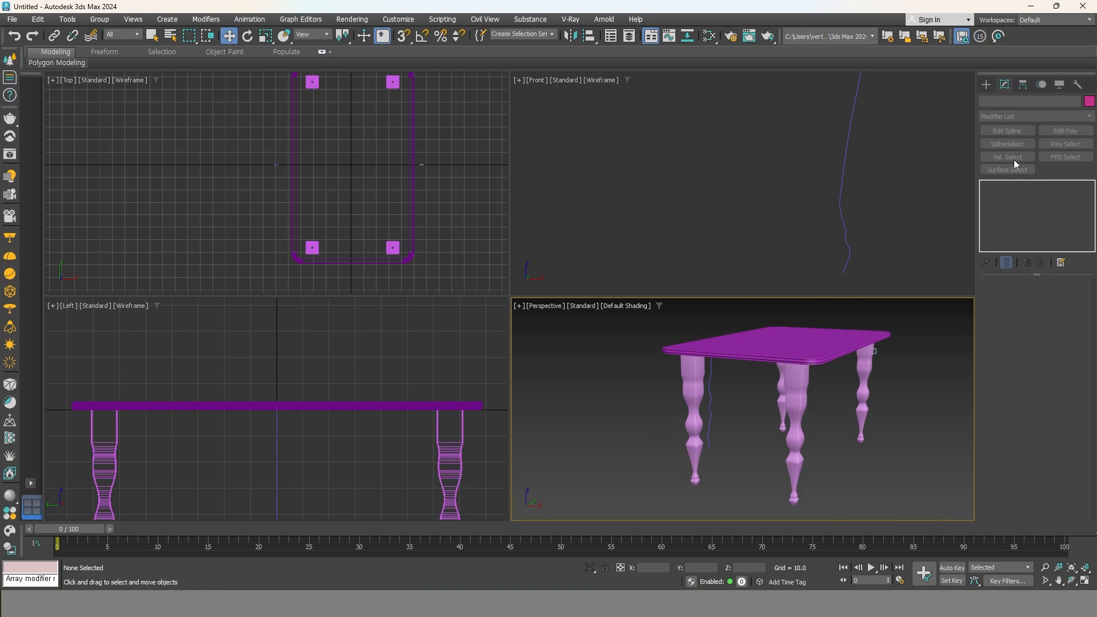
Draw a rectangle spline about 1501 by 814 inside the tabletop's outline in the top view, enclosing the four legs.
{"action": "left_click", "coordinate": [985, 85]}
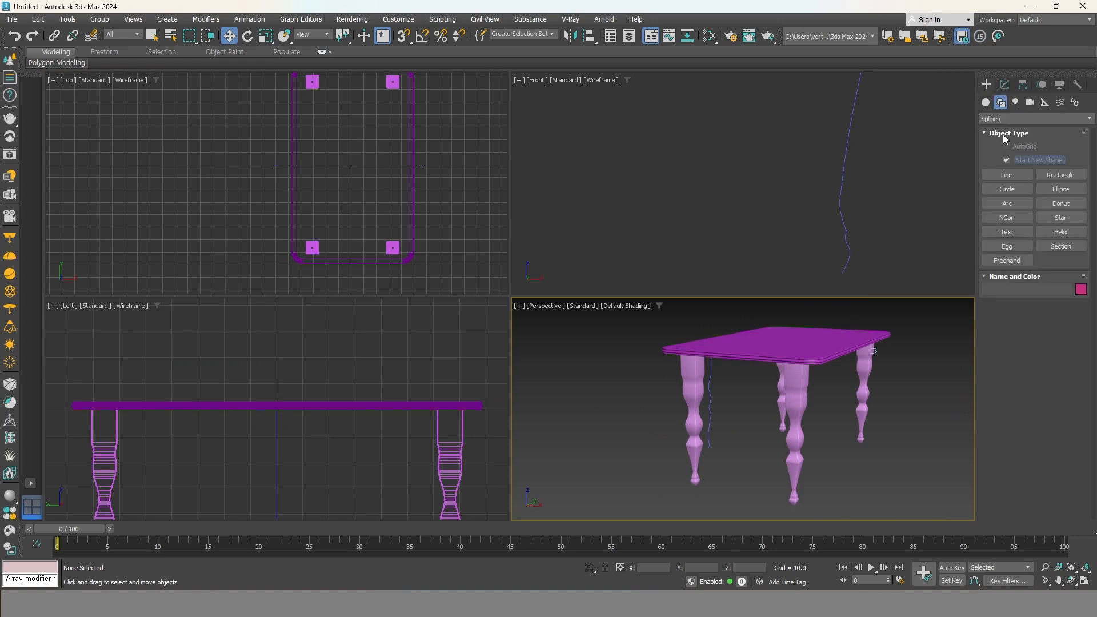
{"action": "left_click", "coordinate": [1054, 172]}
{"action": "middle_click_drag", "start_coordinate": [331, 167], "coordinate": [347, 220]}
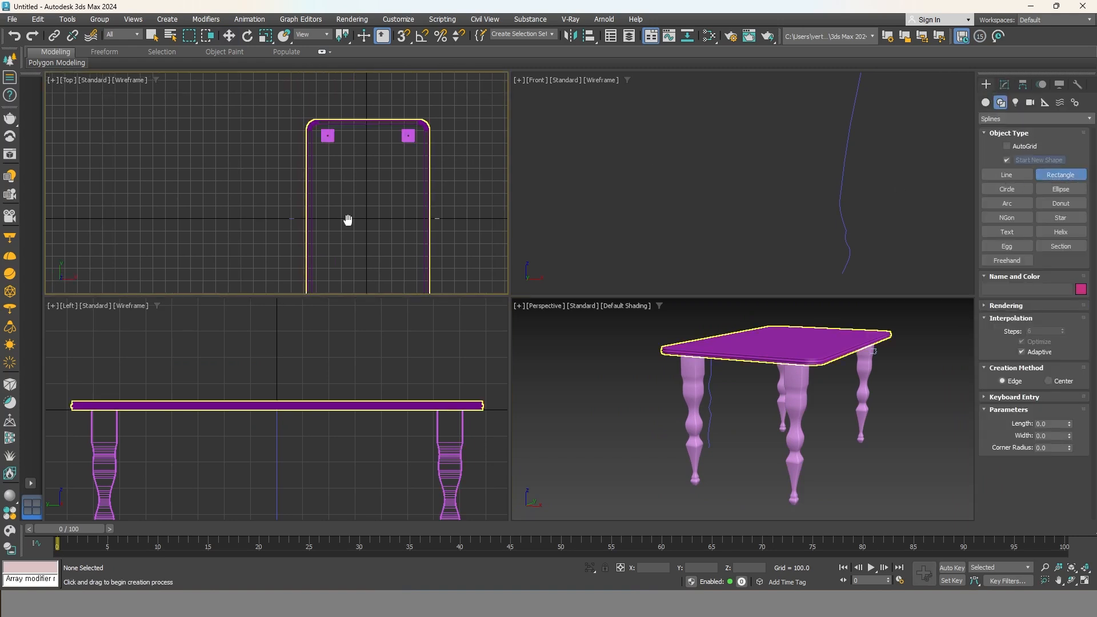
{"action": "left_click_drag", "start_coordinate": [321, 127], "coordinate": [424, 313]}
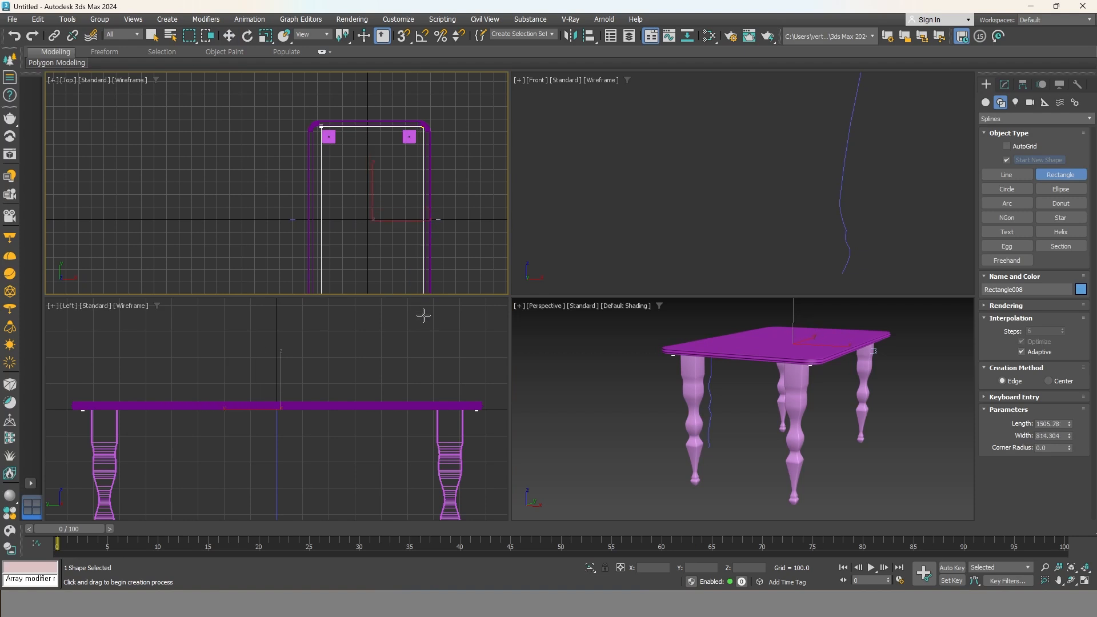
{"action": "right_click", "coordinate": [417, 266]}
{"action": "middle_click_drag", "start_coordinate": [416, 266], "coordinate": [434, 242]}
{"action": "scroll", "coordinate": [409, 214], "scroll_direction": "up", "scroll_amount": 2}
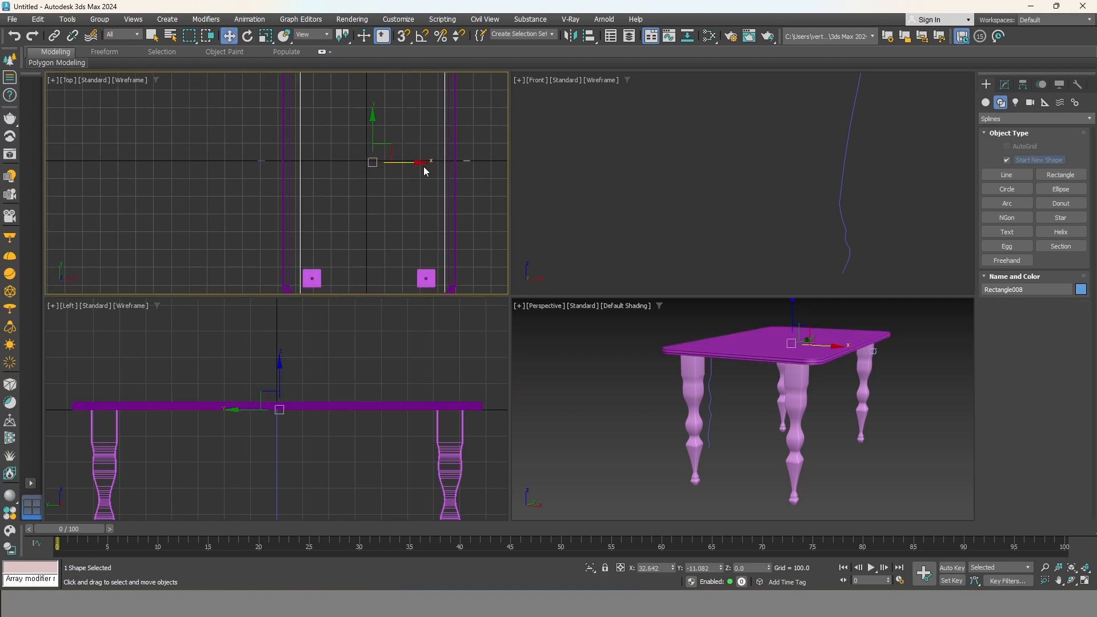
{"action": "scroll", "coordinate": [426, 224], "scroll_direction": "down", "scroll_amount": 2}
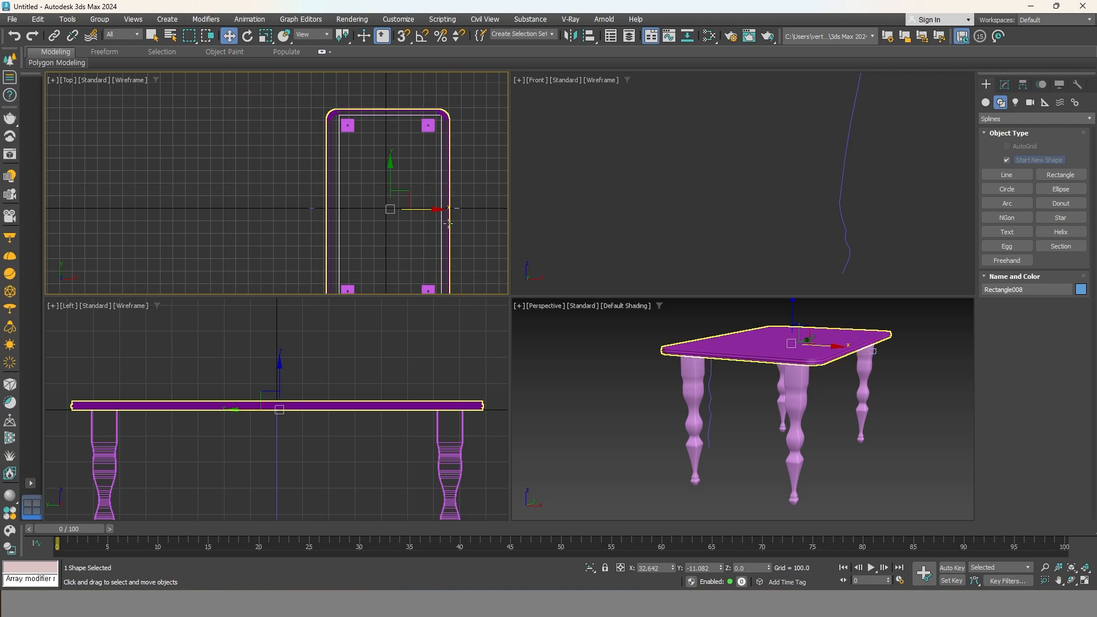
Centre the rectangle on the tabletop in X and Y, and reduce its size to about 1441 by 774.
{"action": "key", "text": "alt+a"}
{"action": "left_click", "coordinate": [447, 182]}
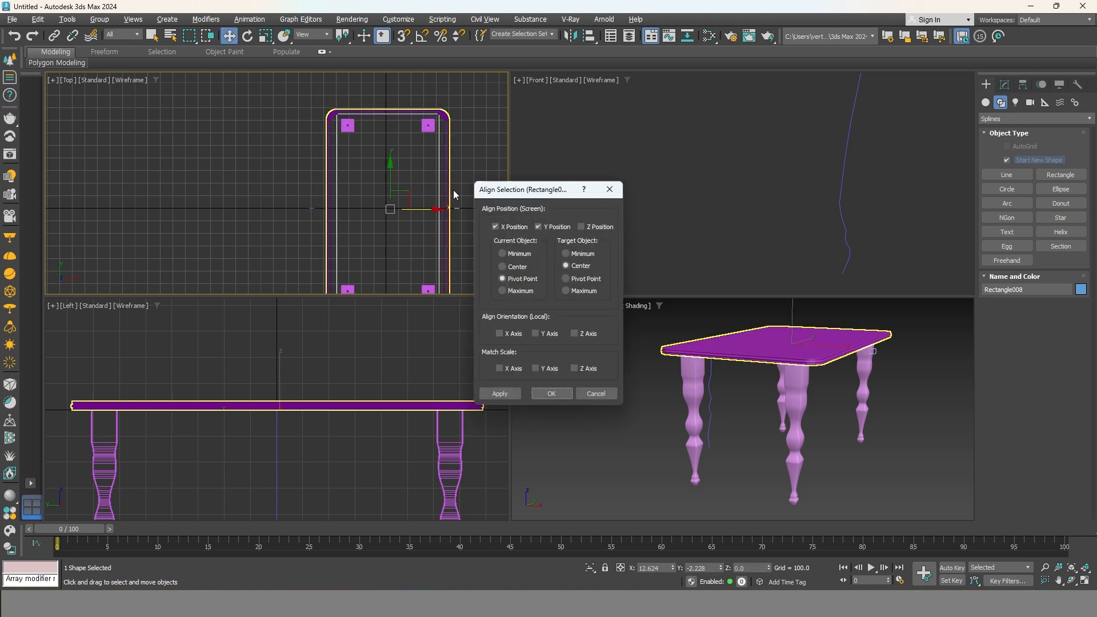
{"action": "left_click", "coordinate": [515, 266]}
{"action": "left_click", "coordinate": [551, 394]}
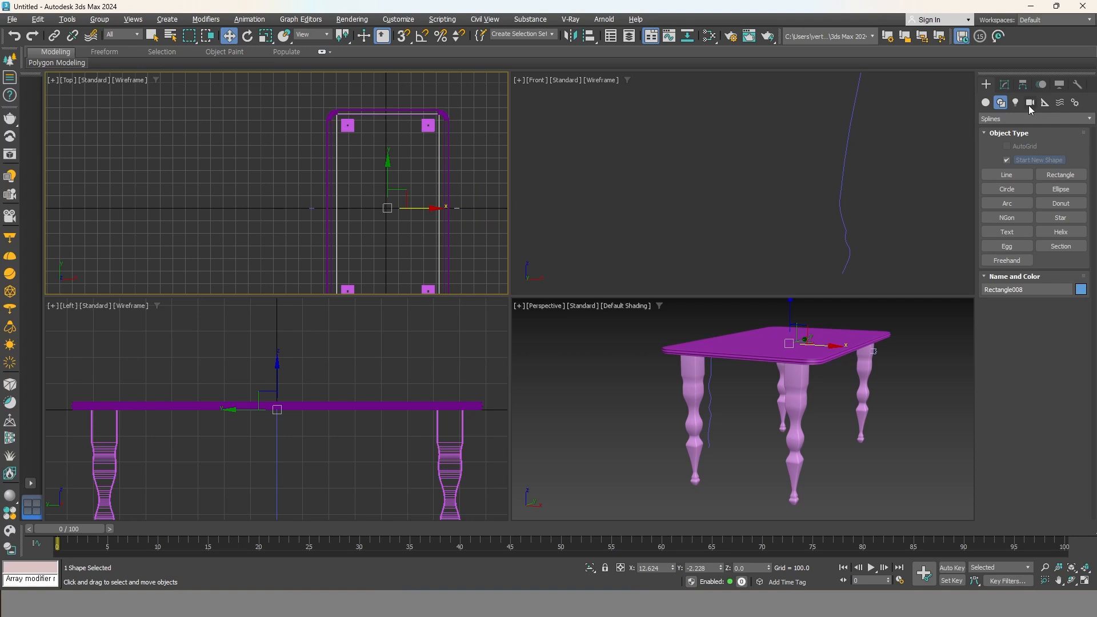
{"action": "left_click", "coordinate": [1006, 85]}
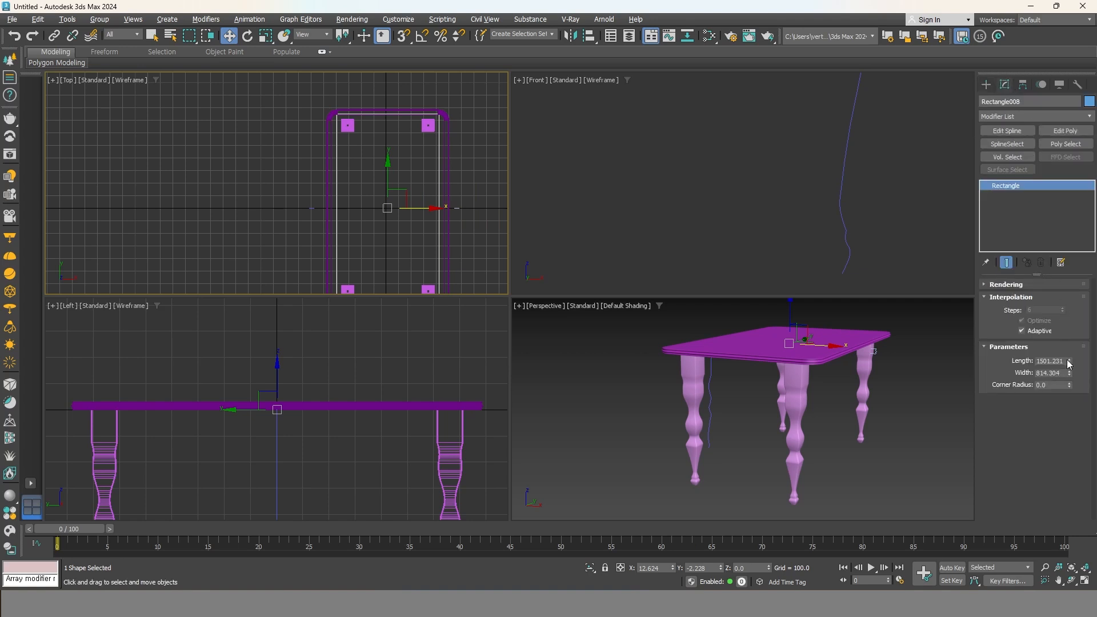
{"action": "left_click_drag", "start_coordinate": [1068, 365], "coordinate": [1069, 373]}
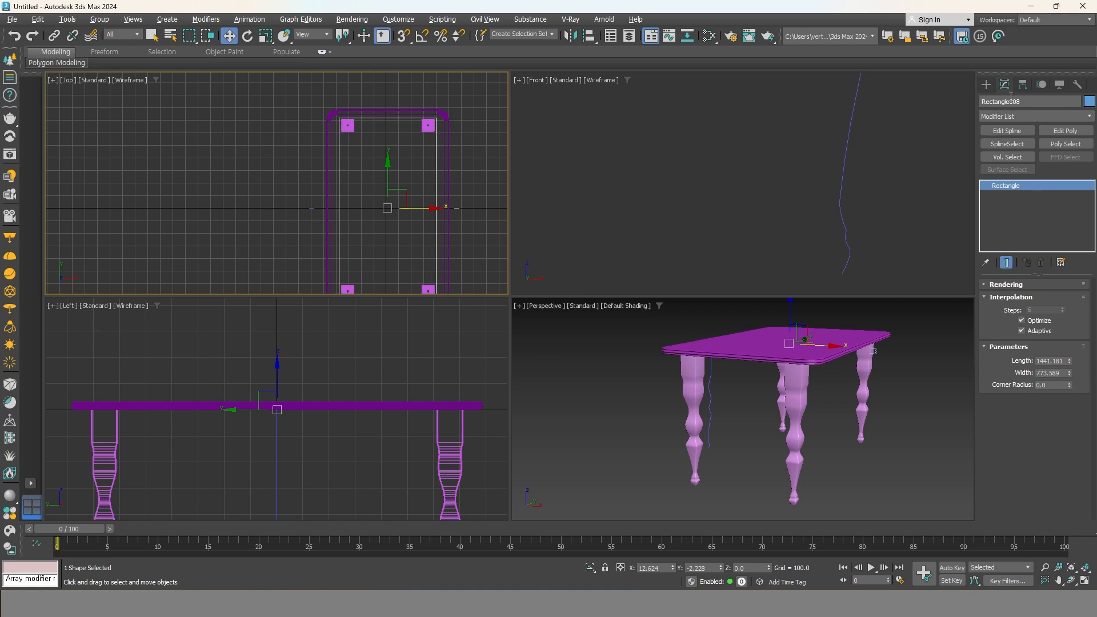
Add an Edit Spline modifier to the rectangle and enter its Spline sub-object level.
{"action": "left_click", "coordinate": [1020, 130]}
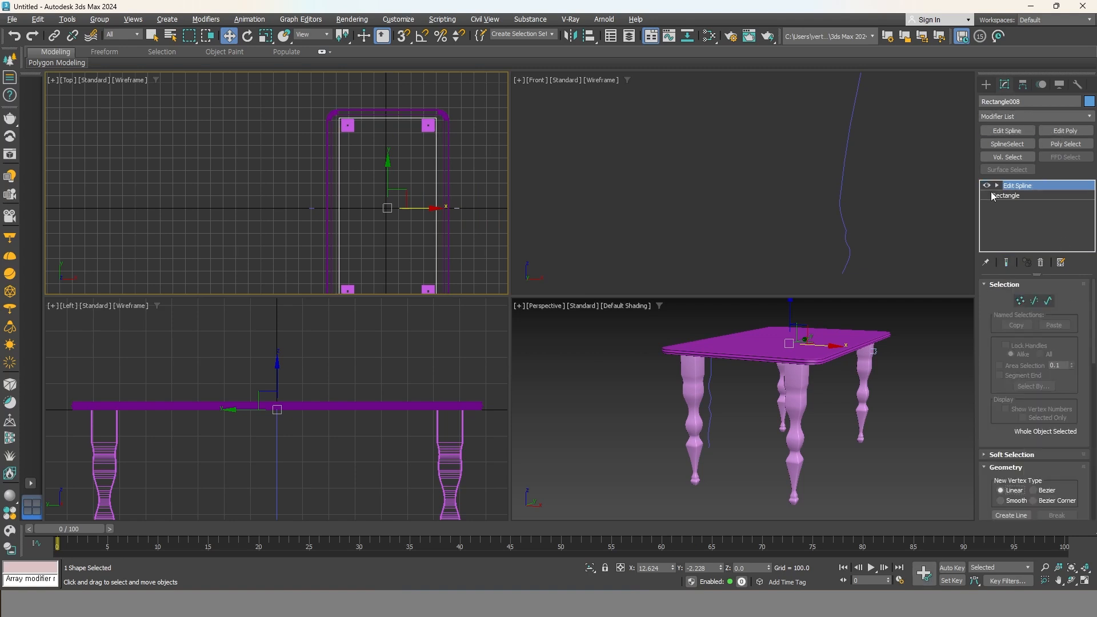
{"action": "left_click", "coordinate": [996, 186]}
{"action": "left_click", "coordinate": [1016, 216]}
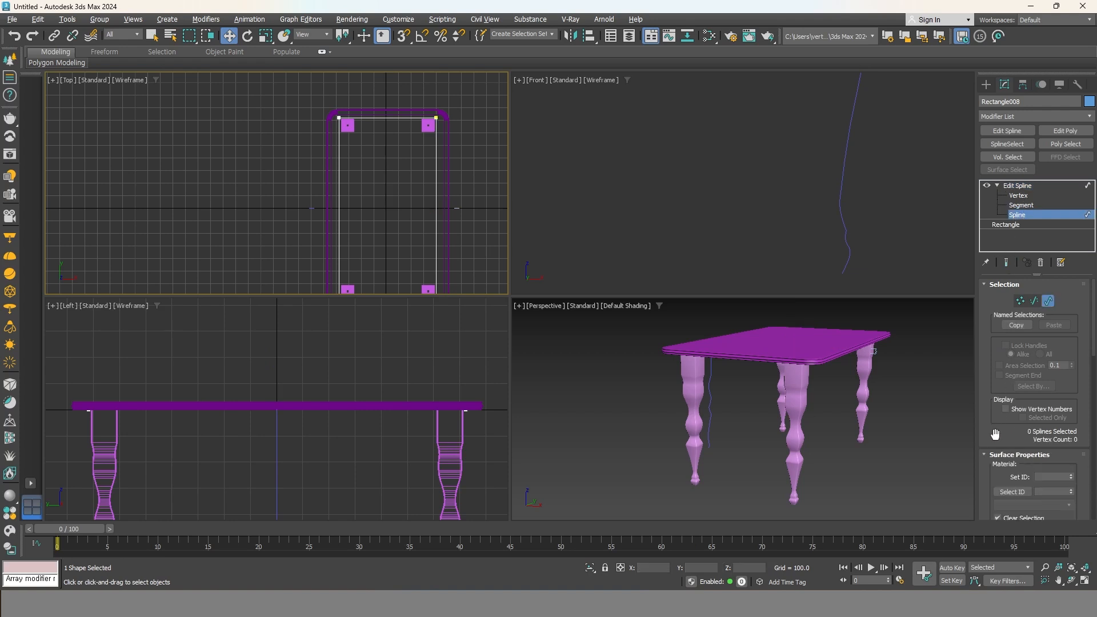
Select the rectangle's spline, try a freehand outward Outline on it in the top view, and hide that view's grid.
{"action": "scroll", "coordinate": [994, 440], "scroll_direction": "down", "scroll_amount": 3}
{"action": "scroll", "coordinate": [986, 463], "scroll_direction": "down", "scroll_amount": 6}
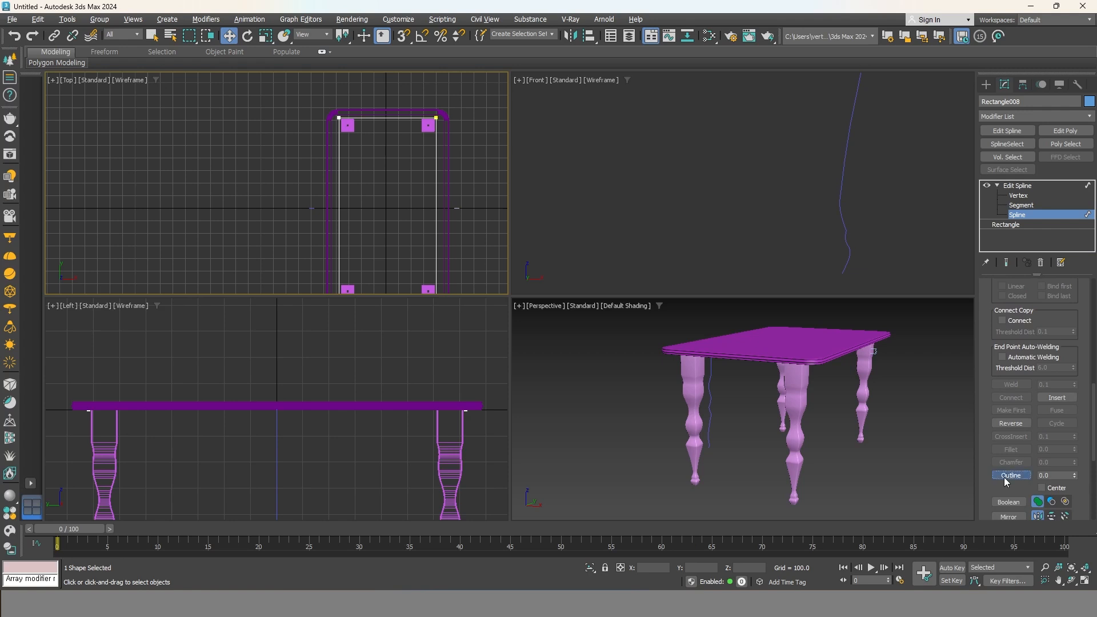
{"action": "left_click", "coordinate": [1005, 476]}
{"action": "left_click_drag", "start_coordinate": [438, 159], "coordinate": [437, 163]}
{"action": "left_click_drag", "start_coordinate": [438, 160], "coordinate": [439, 163]}
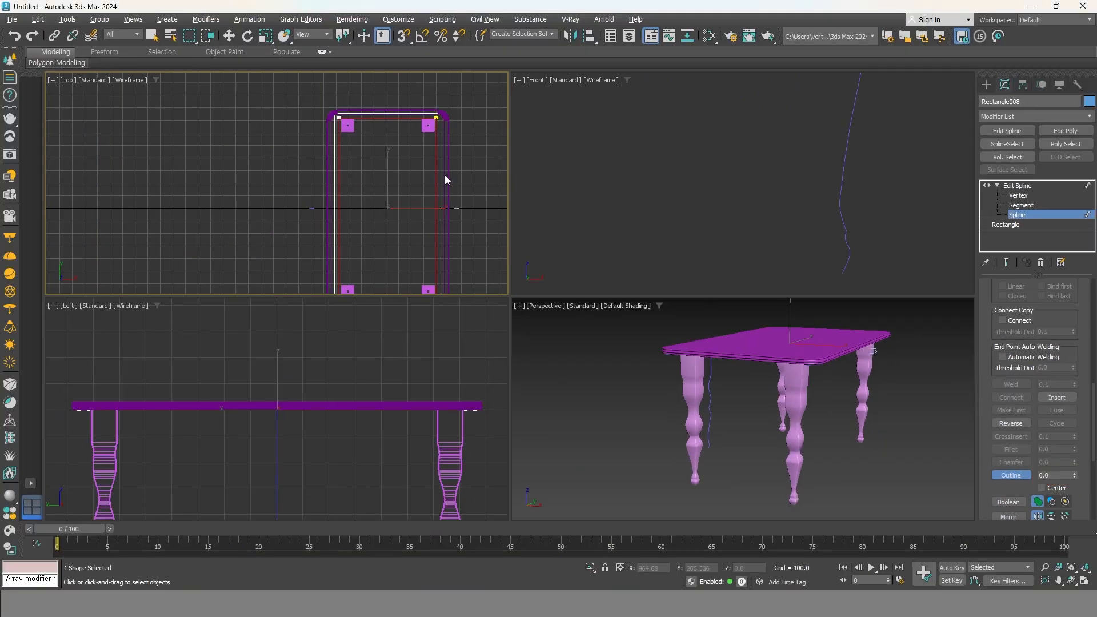
{"action": "key", "text": "g"}
{"action": "scroll", "coordinate": [434, 171], "scroll_direction": "up", "scroll_amount": 4}
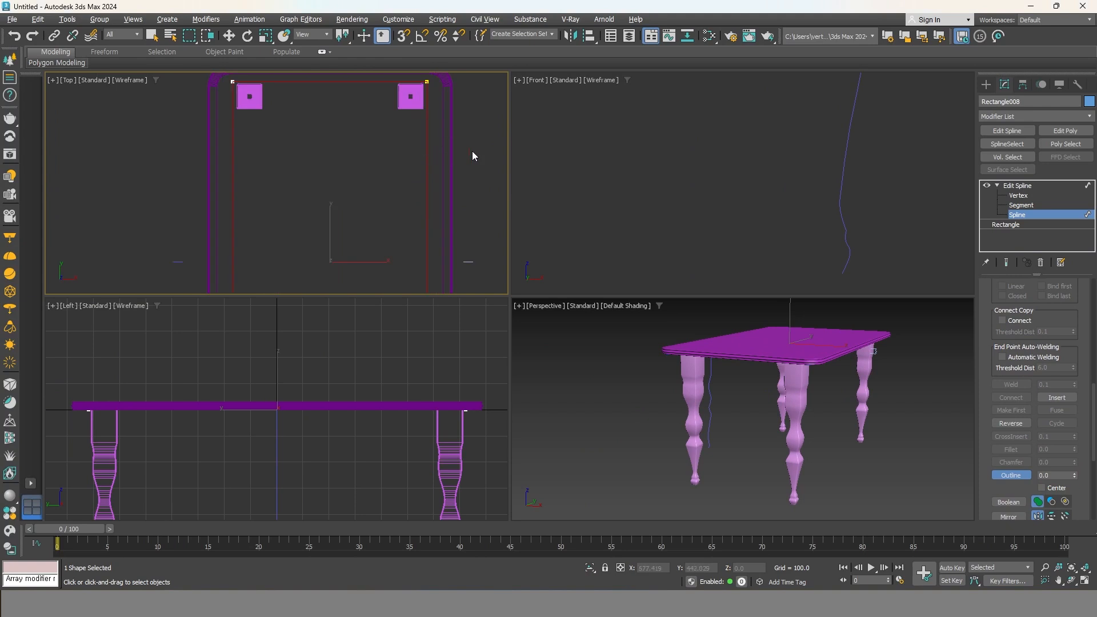
Try an Outline of -30 on the rectangle spline and undo it.
{"action": "left_click", "coordinate": [1055, 475]}
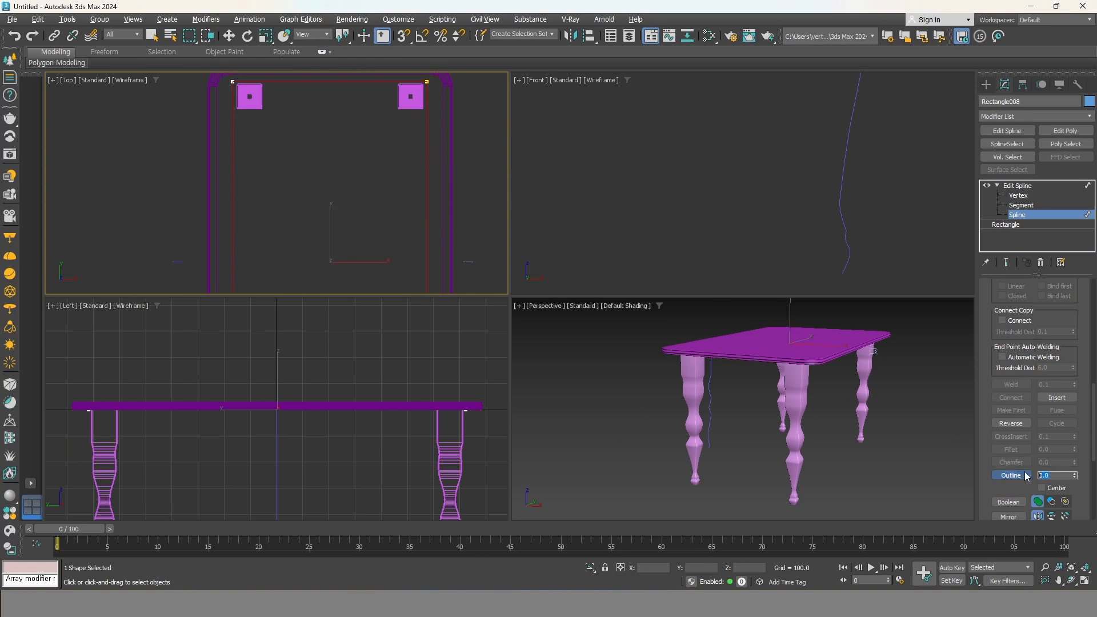
{"action": "type", "text": "-30"}
{"action": "key", "text": "Return"}
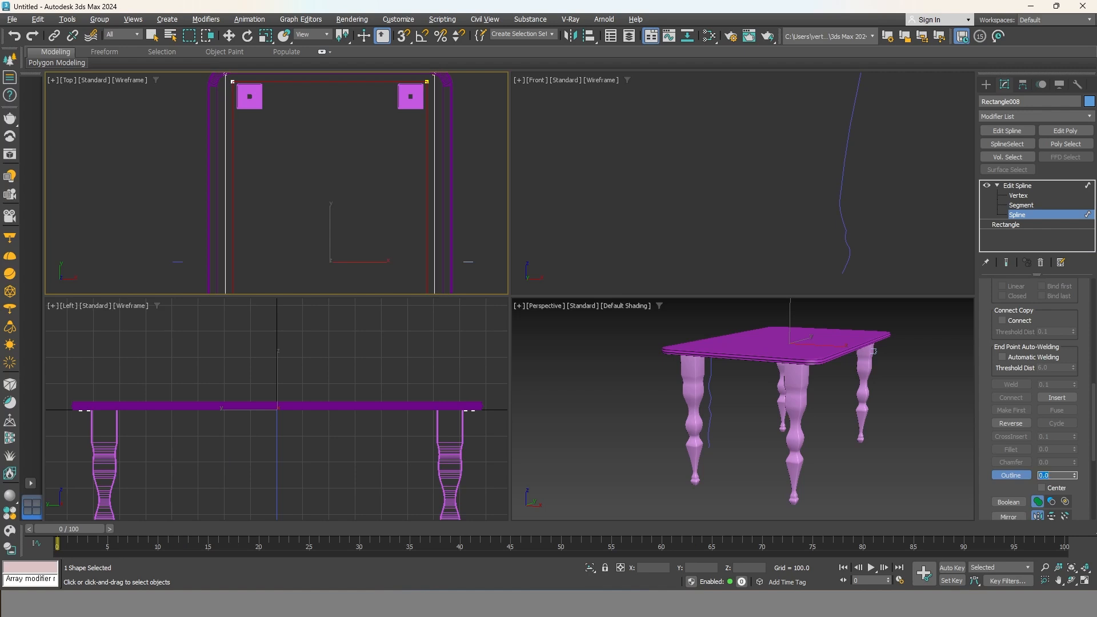
{"action": "middle_click_drag", "start_coordinate": [458, 199], "coordinate": [449, 200]}
{"action": "key", "text": "ctrl+z"}
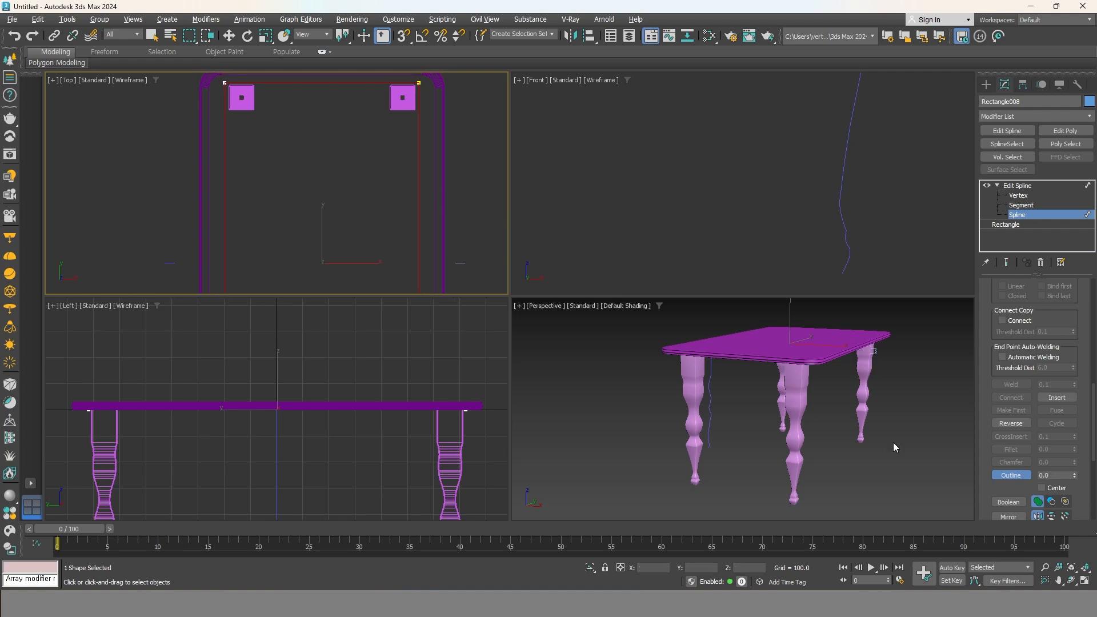
Outline the rectangle spline by -20 and return to the Edit Spline modifier's top level with the Move tool active.
{"action": "left_click_drag", "start_coordinate": [1066, 475], "coordinate": [987, 474]}
{"action": "type", "text": "-20"}
{"action": "key", "text": "Return"}
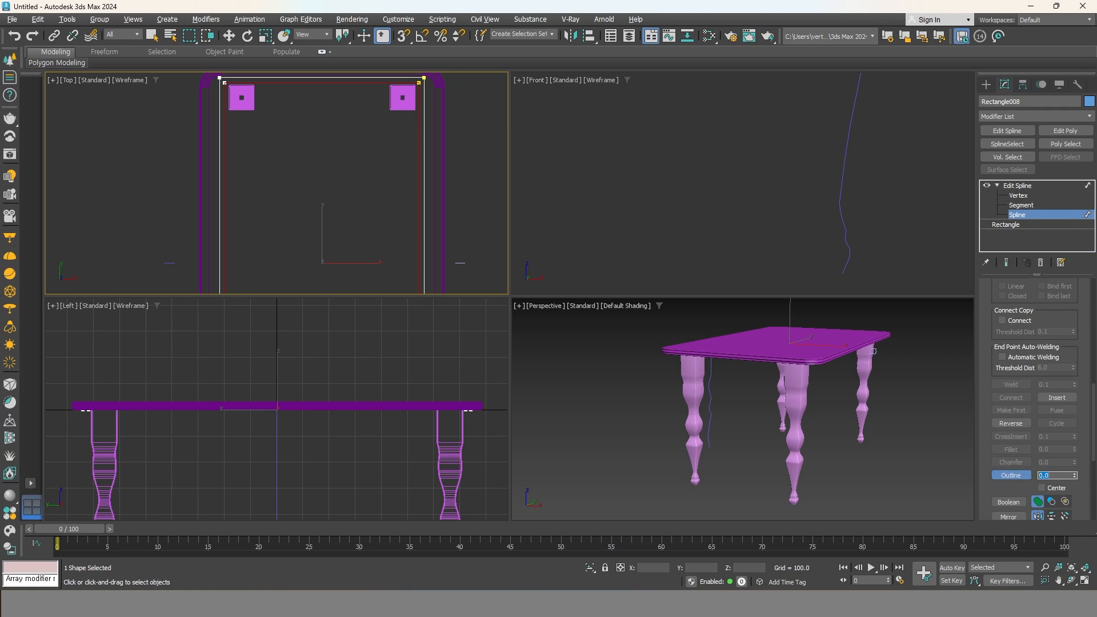
{"action": "left_click", "coordinate": [1017, 185]}
{"action": "key", "text": "w"}
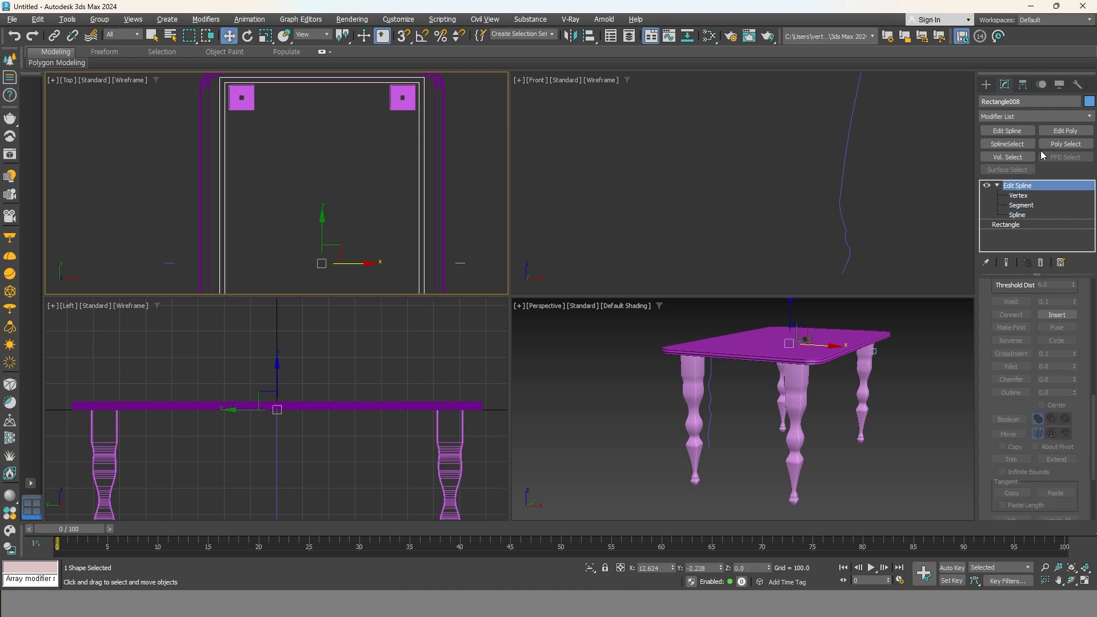
Add an Extrude modifier to the outlined rectangle and set its amount to -70 to form the frame under the tabletop.
{"action": "left_click", "coordinate": [1043, 113]}
{"action": "left_click", "coordinate": [1010, 145]}
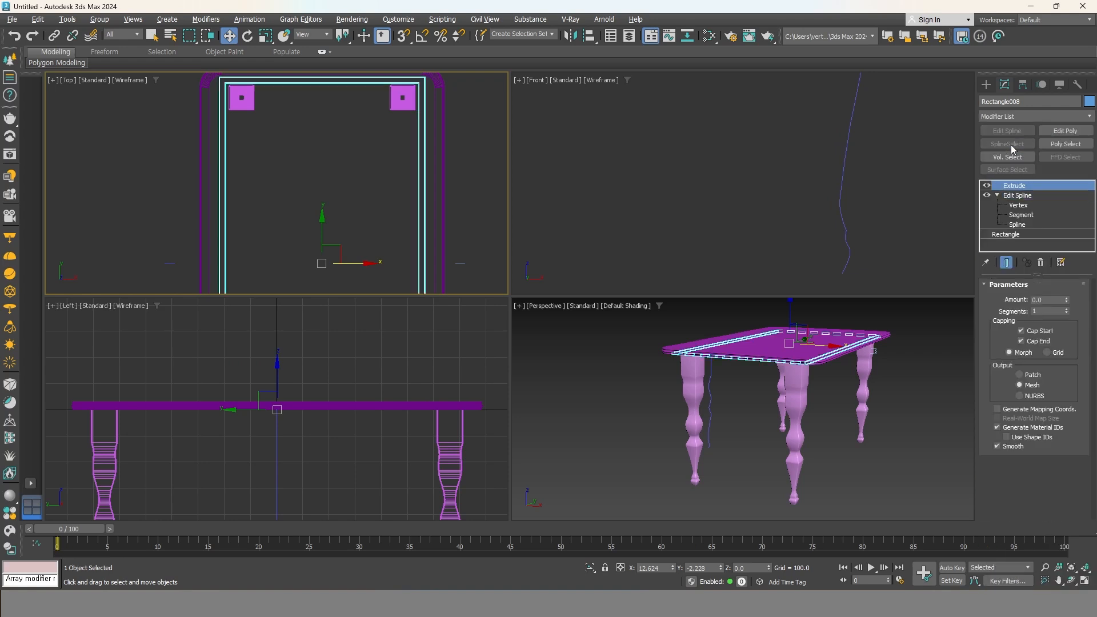
{"action": "left_click_drag", "start_coordinate": [1066, 300], "coordinate": [1063, 367]}
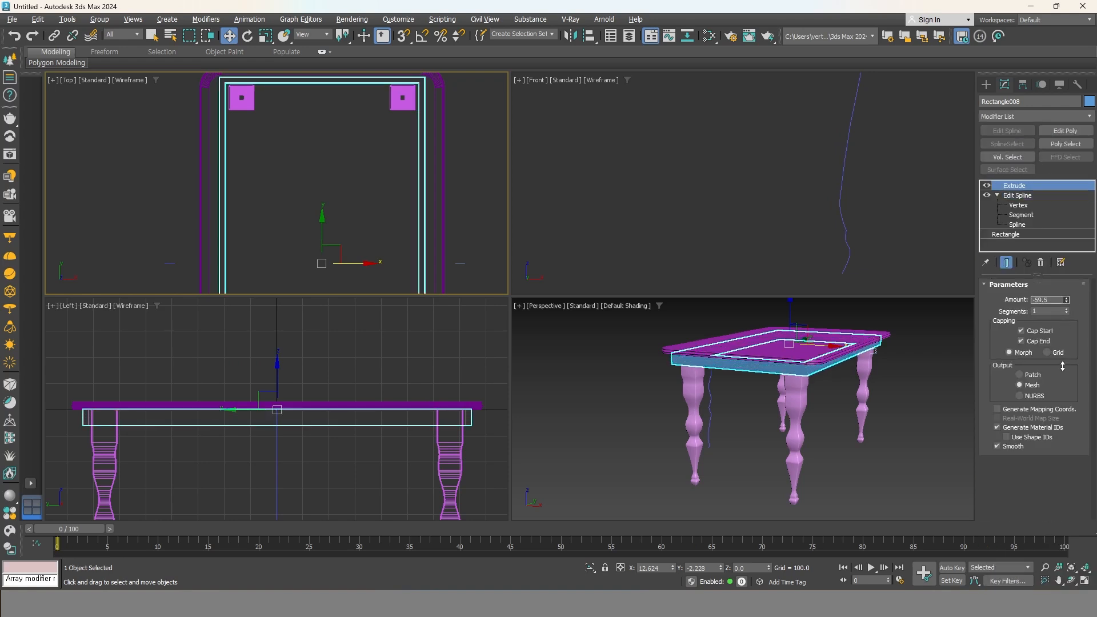
{"action": "double_click", "coordinate": [1055, 299]}
{"action": "type", "text": "-70"}
{"action": "key", "text": "Return"}
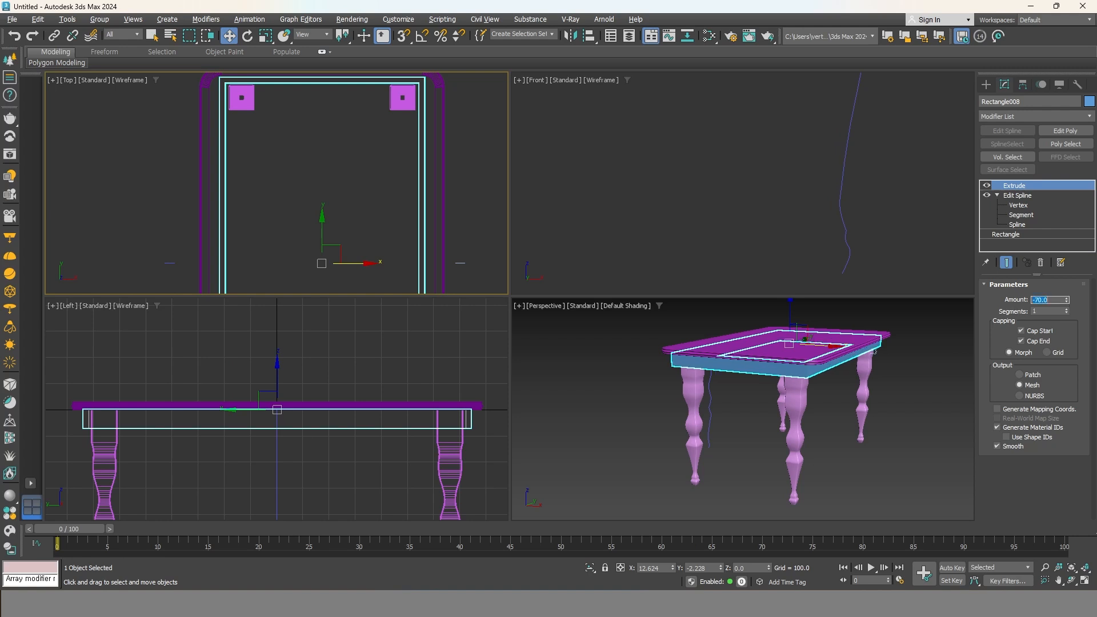
Clear the selection and inspect the table with its frame from several angles in a maximized perspective view.
{"action": "left_click", "coordinate": [891, 420]}
{"action": "middle_click_drag", "start_coordinate": [876, 402], "coordinate": [834, 391], "text": "alt"}
{"action": "key", "text": "alt+w"}
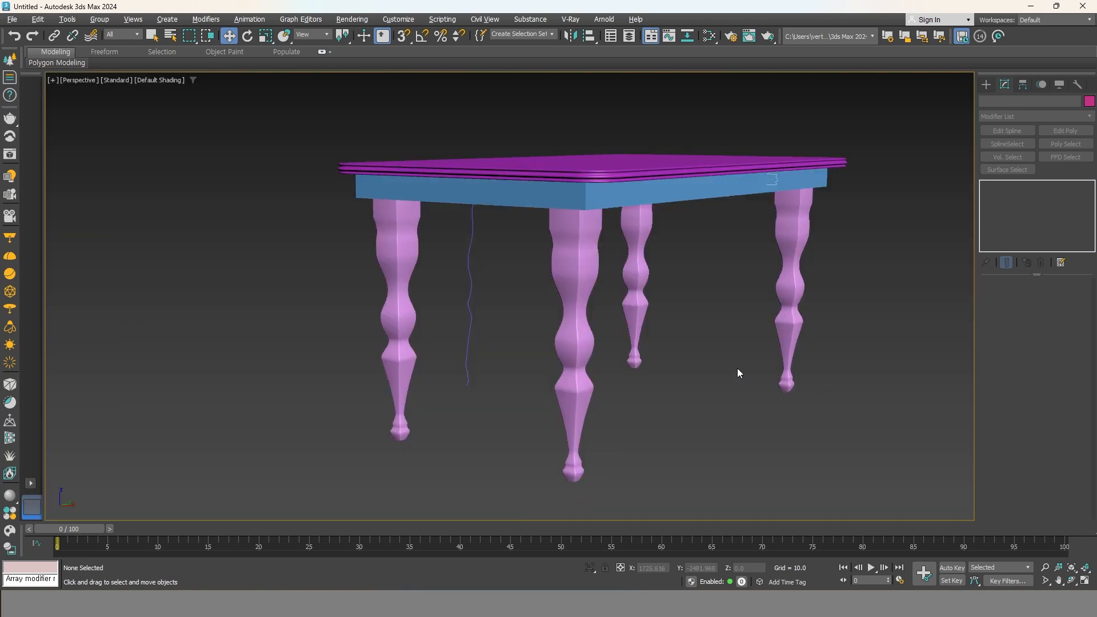
{"action": "middle_click_drag", "start_coordinate": [593, 298], "coordinate": [605, 305], "text": "alt"}
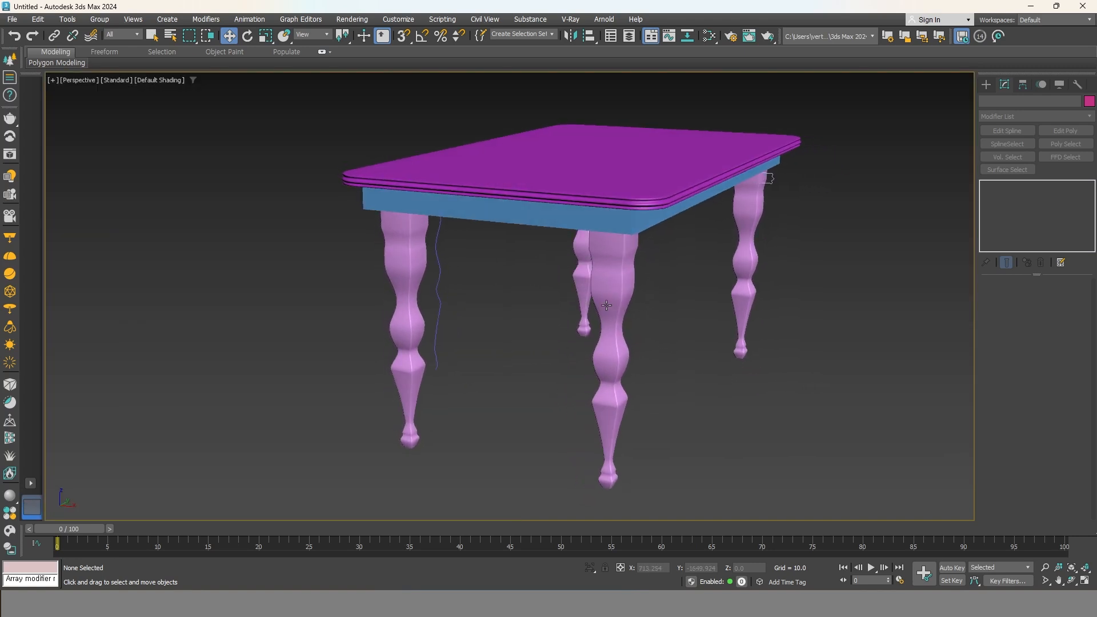
{"action": "middle_click_drag", "start_coordinate": [666, 301], "coordinate": [718, 411], "text": "alt"}
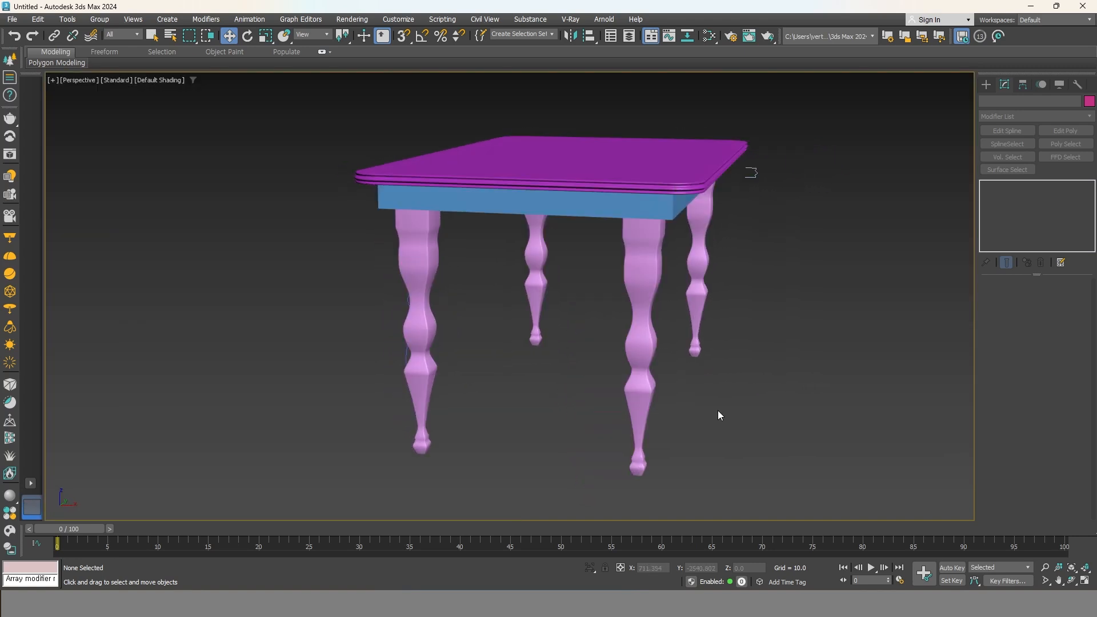